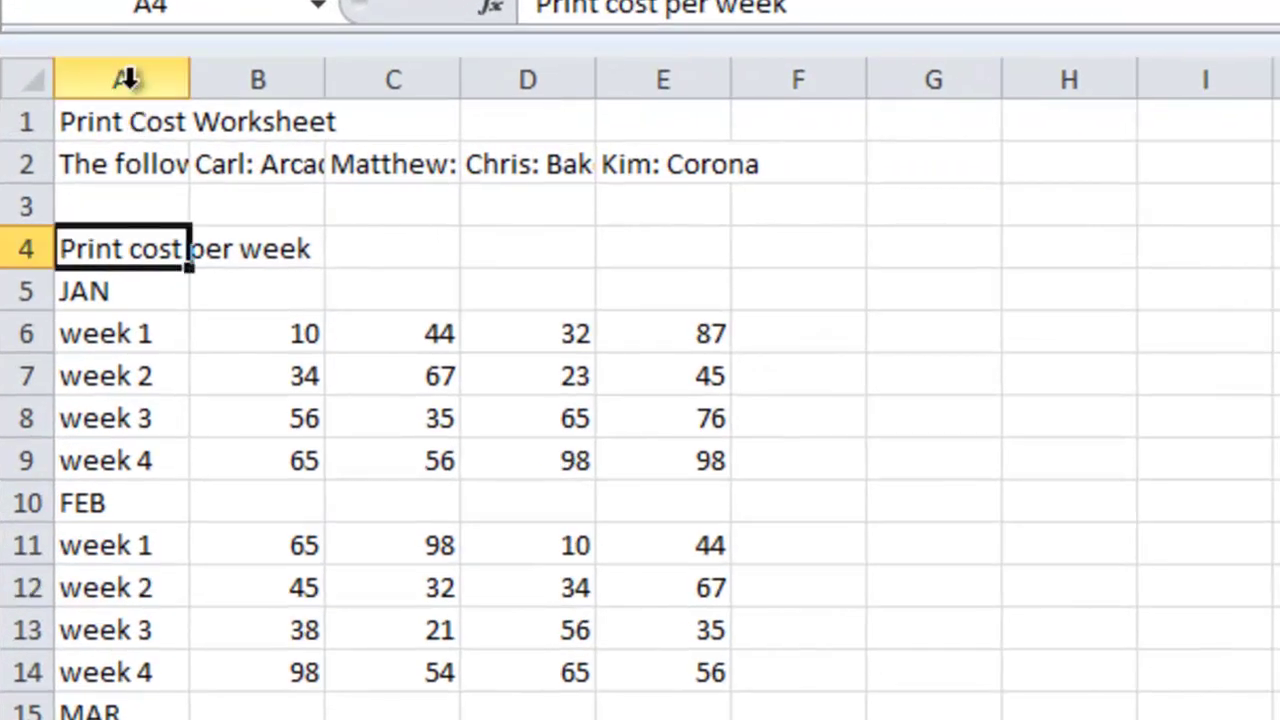
- Select whole columns B, C, D, E and F one after another to show how columns are lettered
left_click(237, 84)
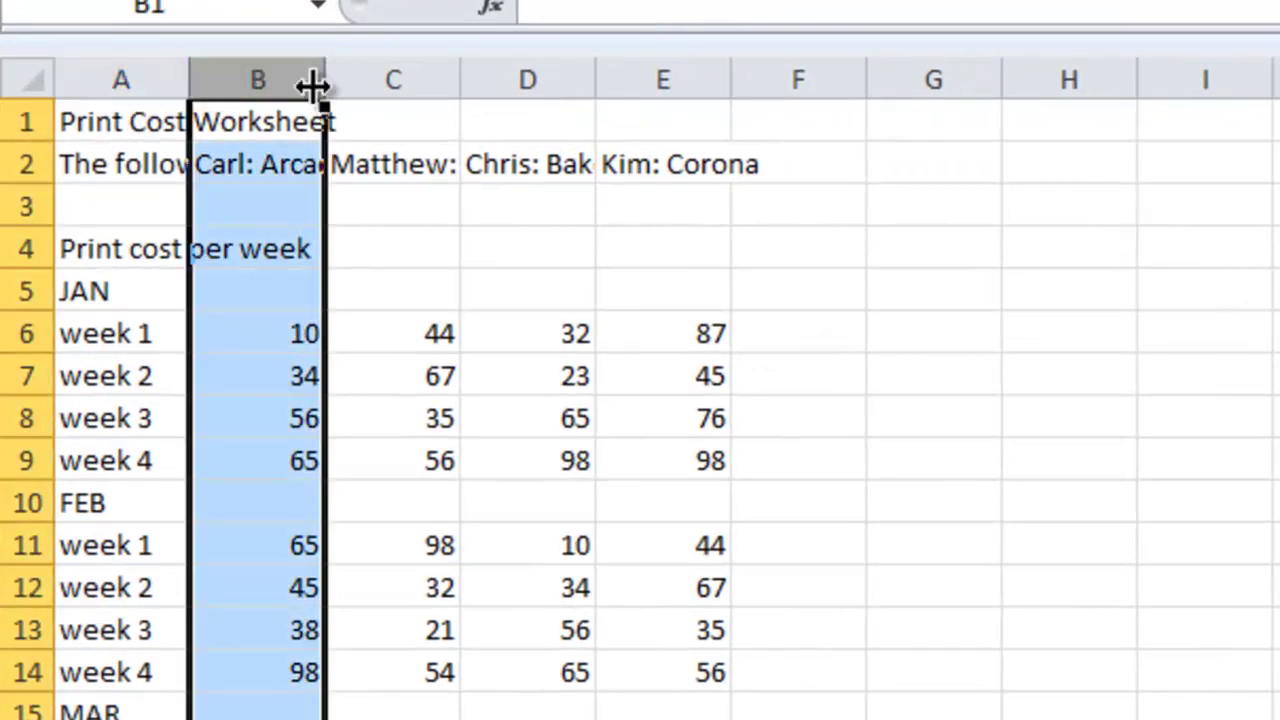
left_click(378, 75)
left_click(514, 73)
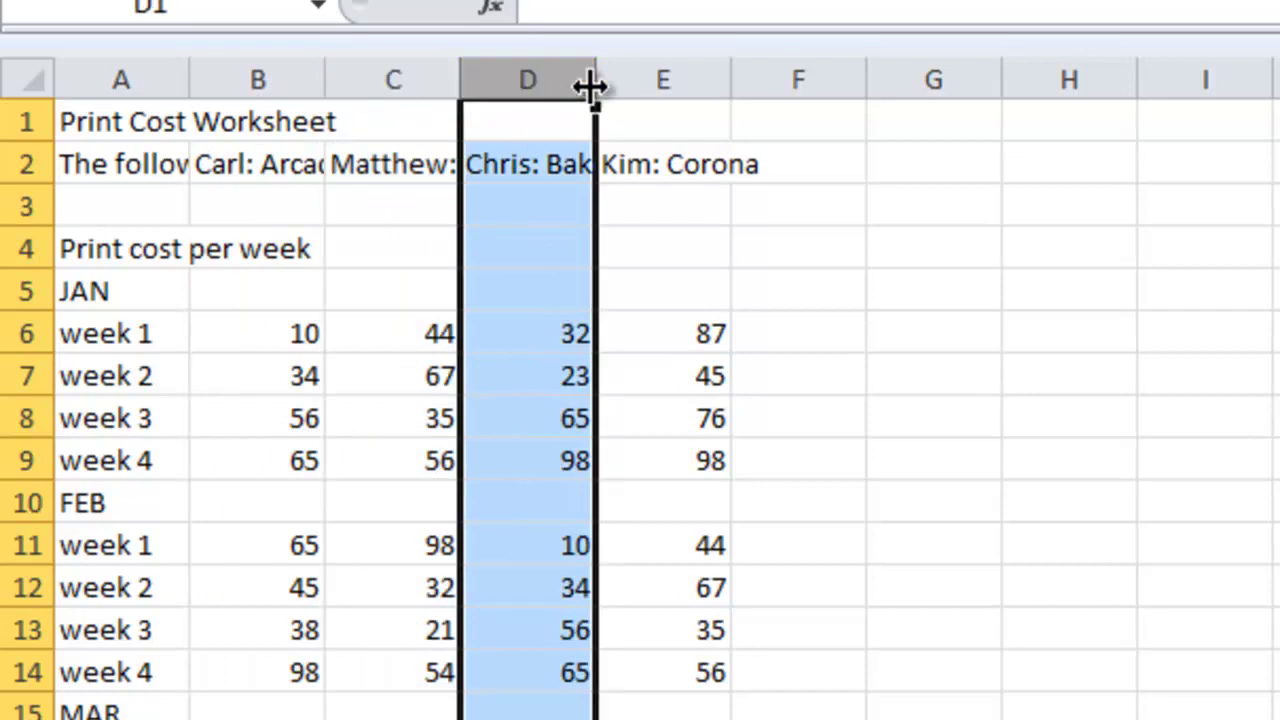
left_click(664, 72)
left_click(790, 77)
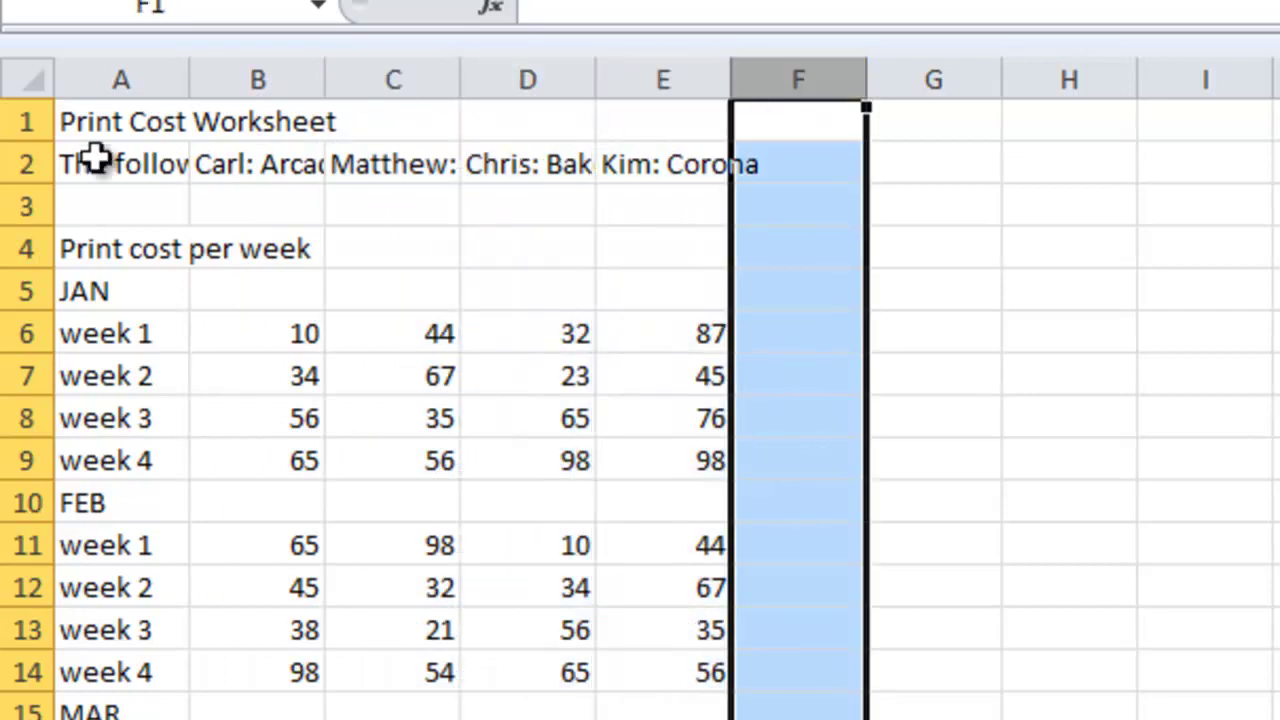
- Select whole rows 1 through 6 one after another to show how rows are numbered
left_click(22, 122)
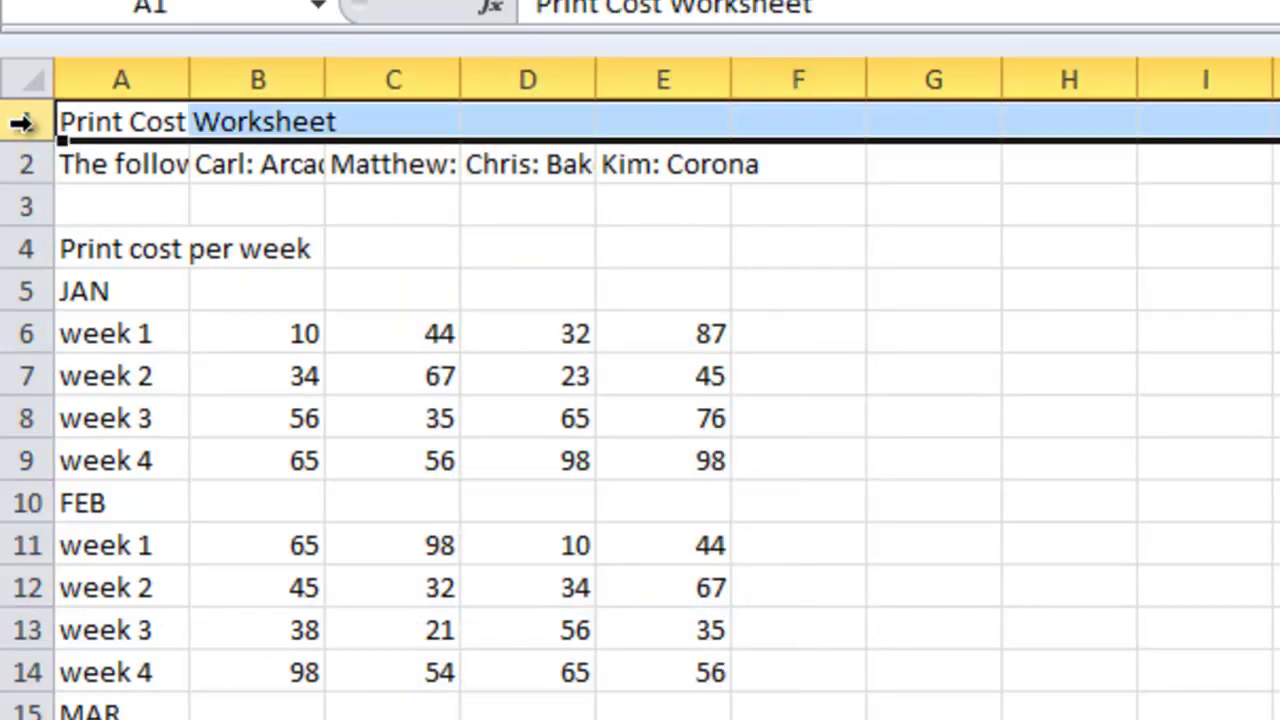
left_click(18, 166)
left_click(18, 205)
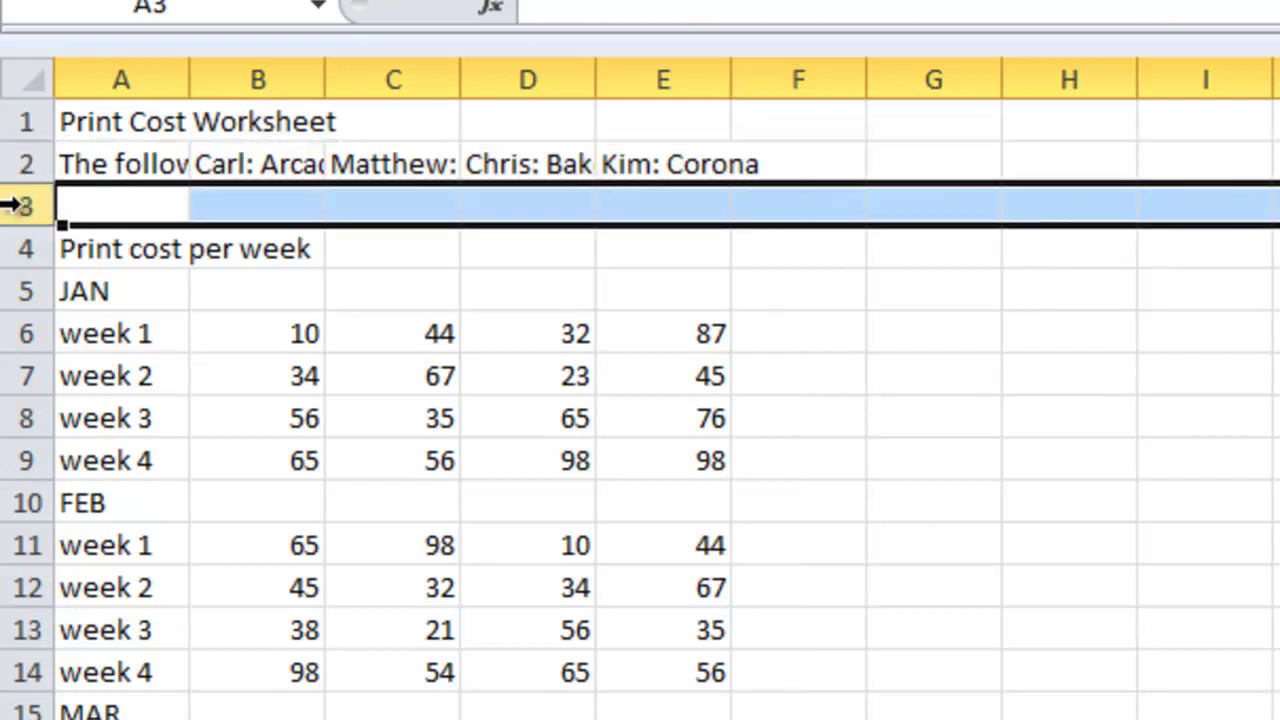
left_click(15, 248)
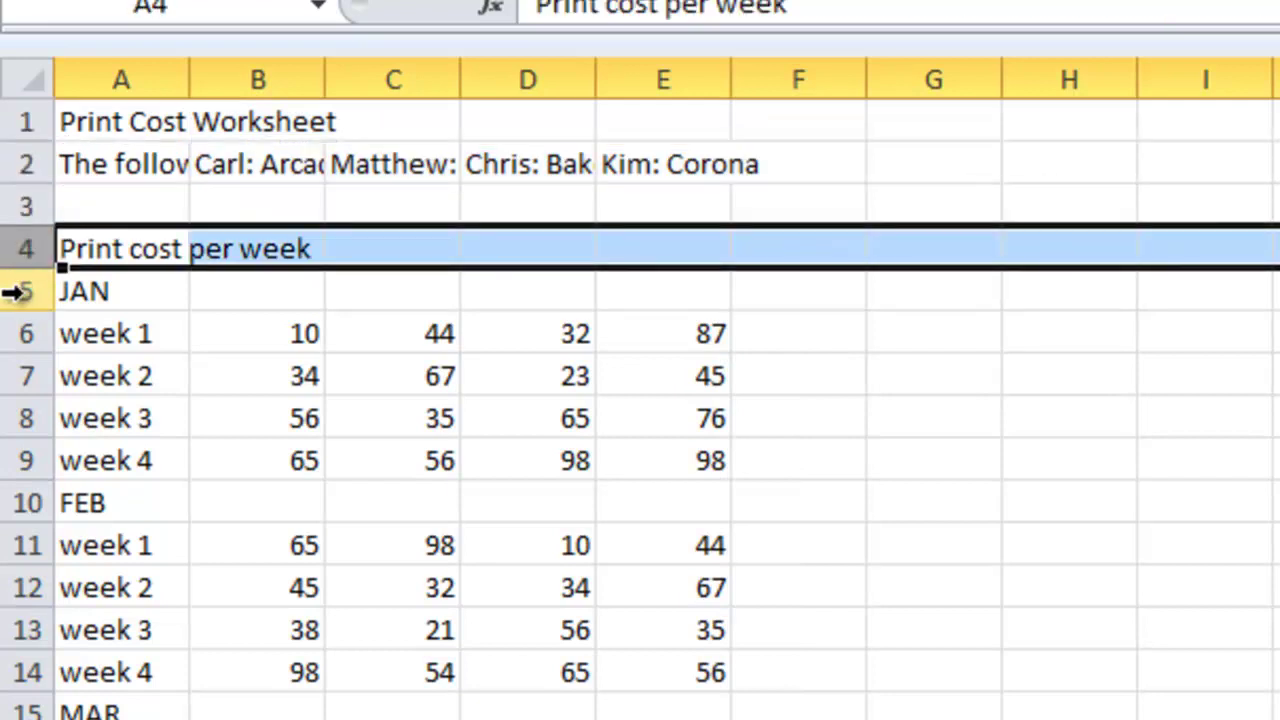
left_click(18, 290)
left_click(14, 335)
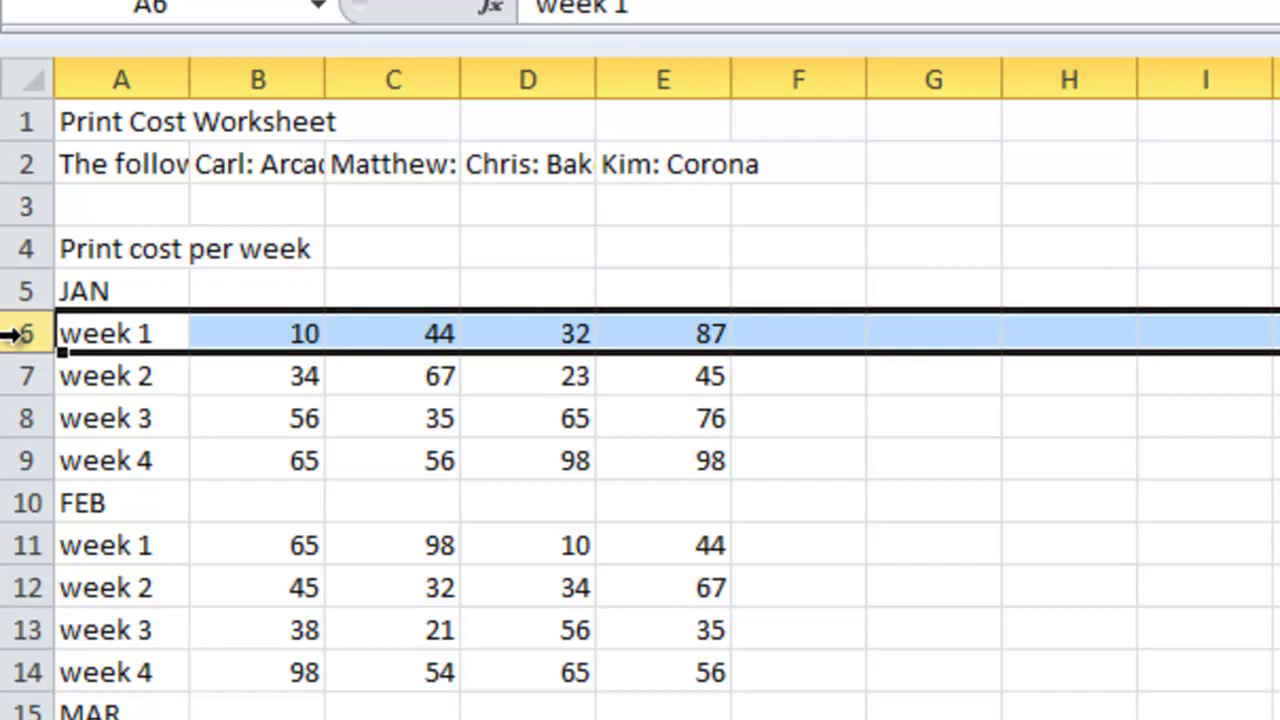
- Select cell E4 and highlight its cell reference where column E and row 4 meet
left_click(688, 246)
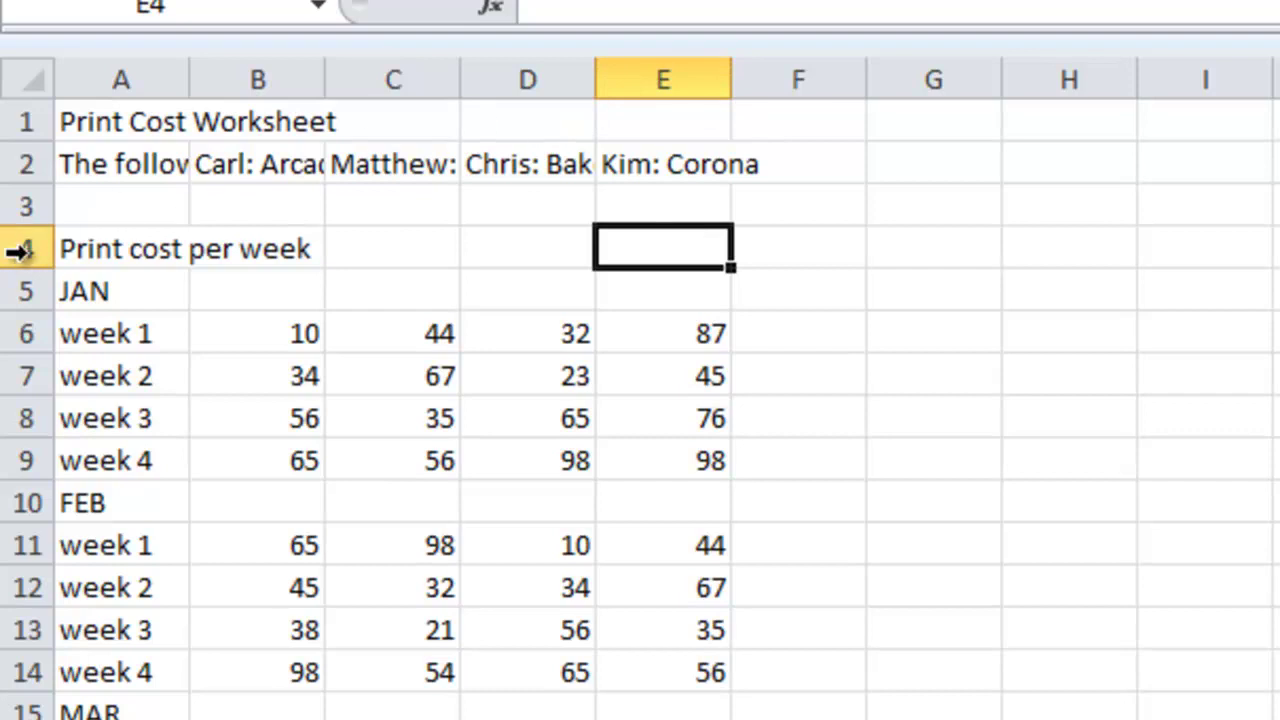
left_click(120, 5)
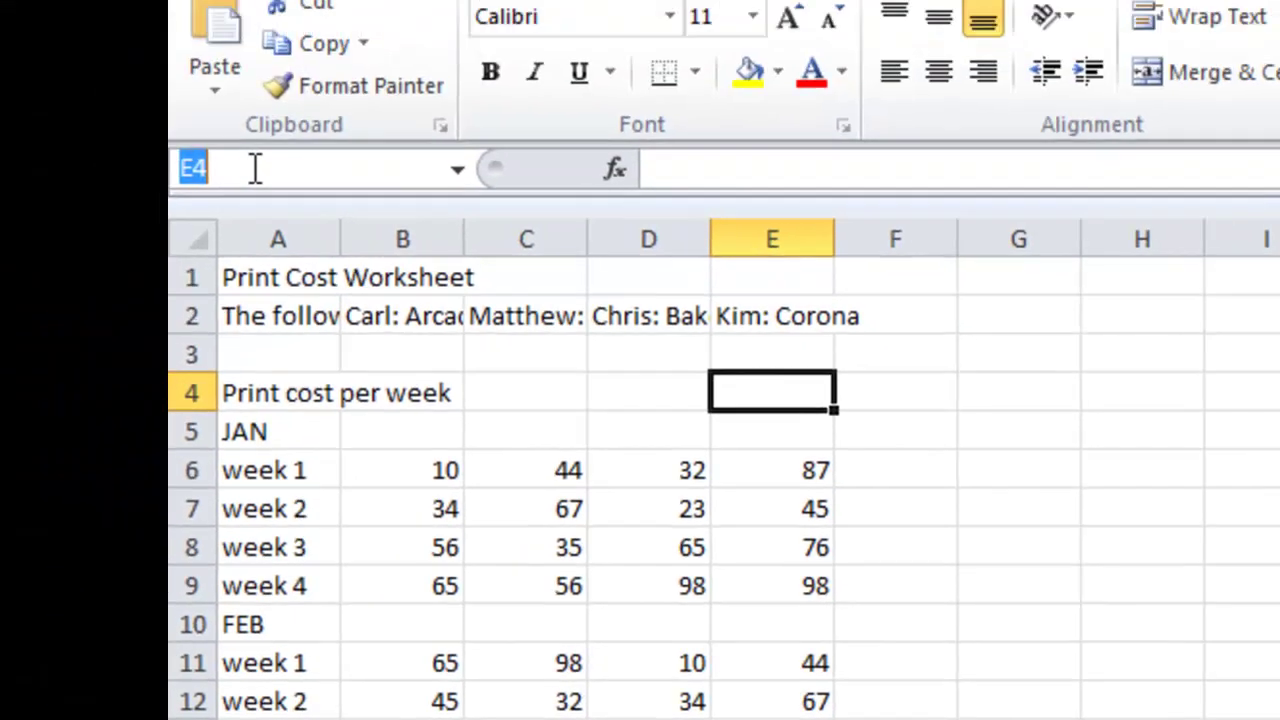
left_click(228, 169)
left_click_drag(224, 170, 177, 169)
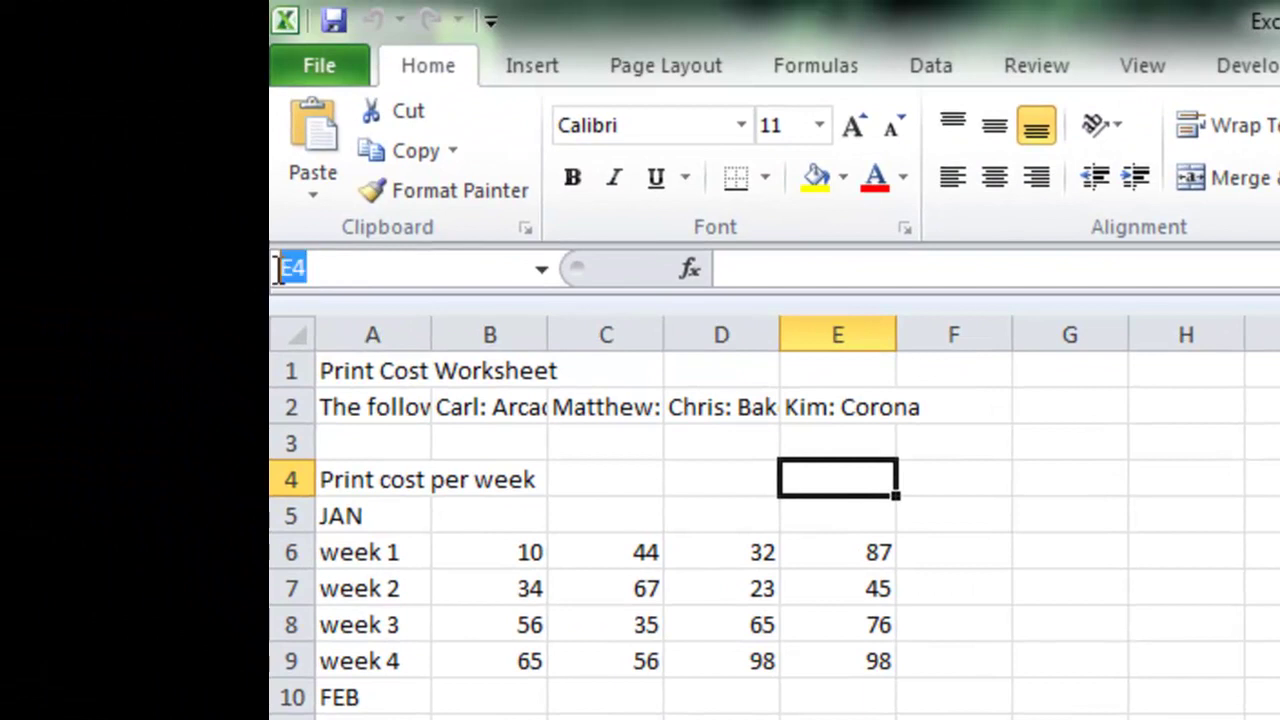
left_click(334, 269)
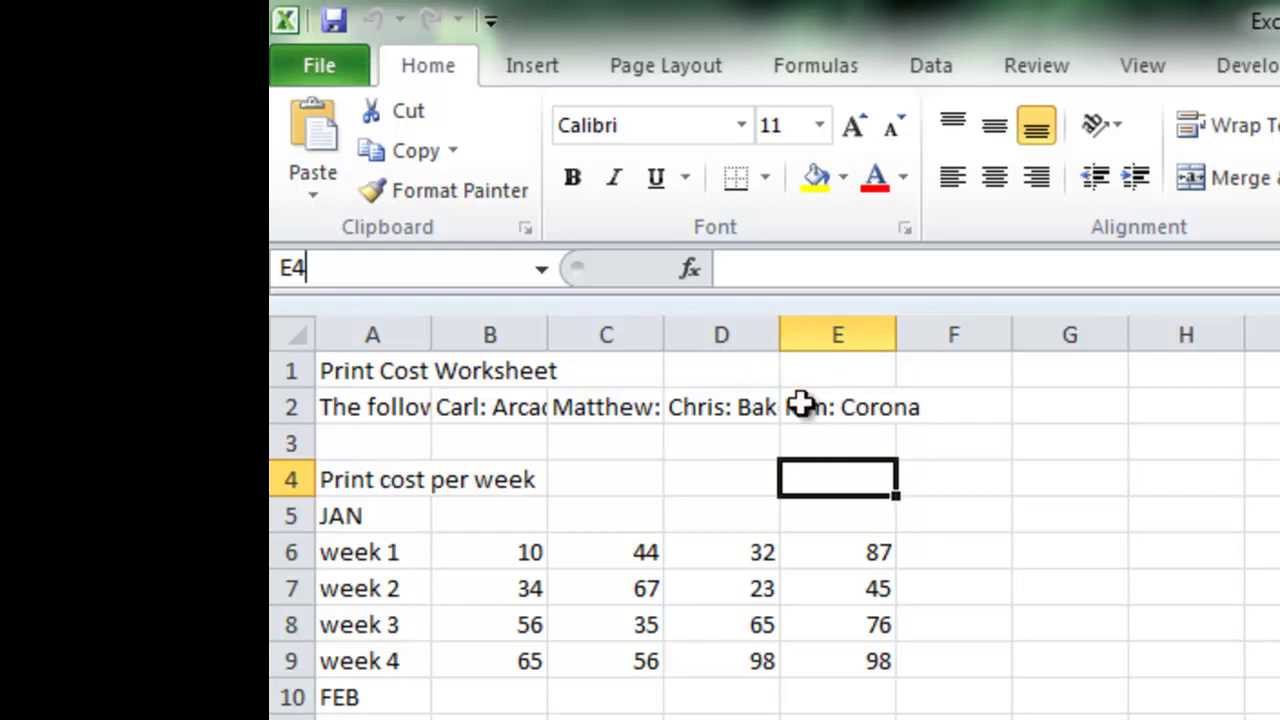
- Check the full contents of cells A6, C2 and A2, and of the empty cells E4 and F5
left_click(383, 552)
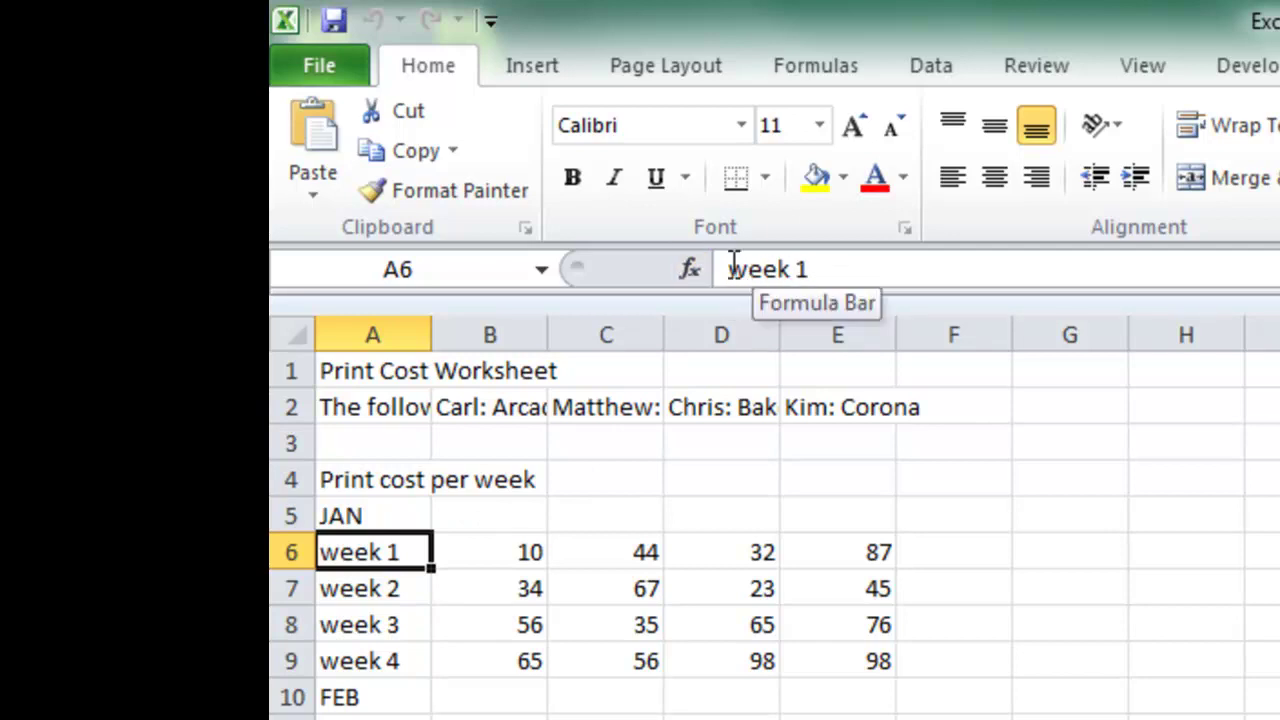
left_click(623, 403)
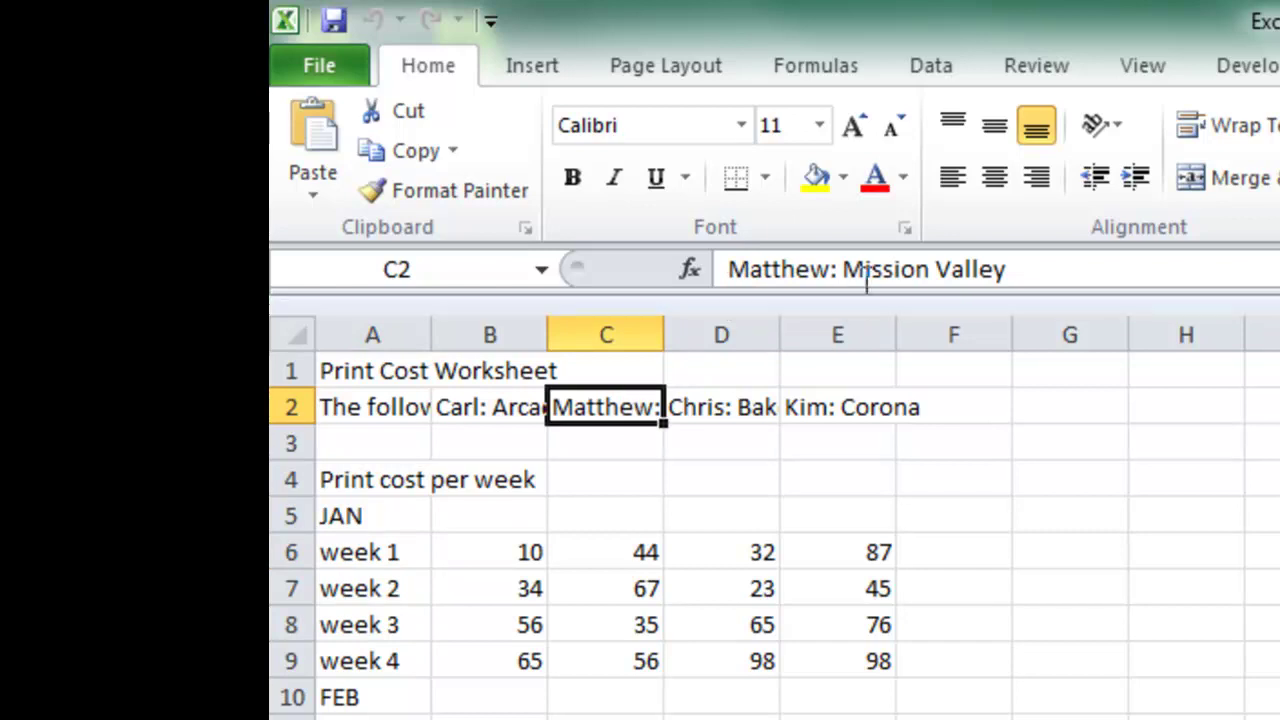
left_click(403, 408)
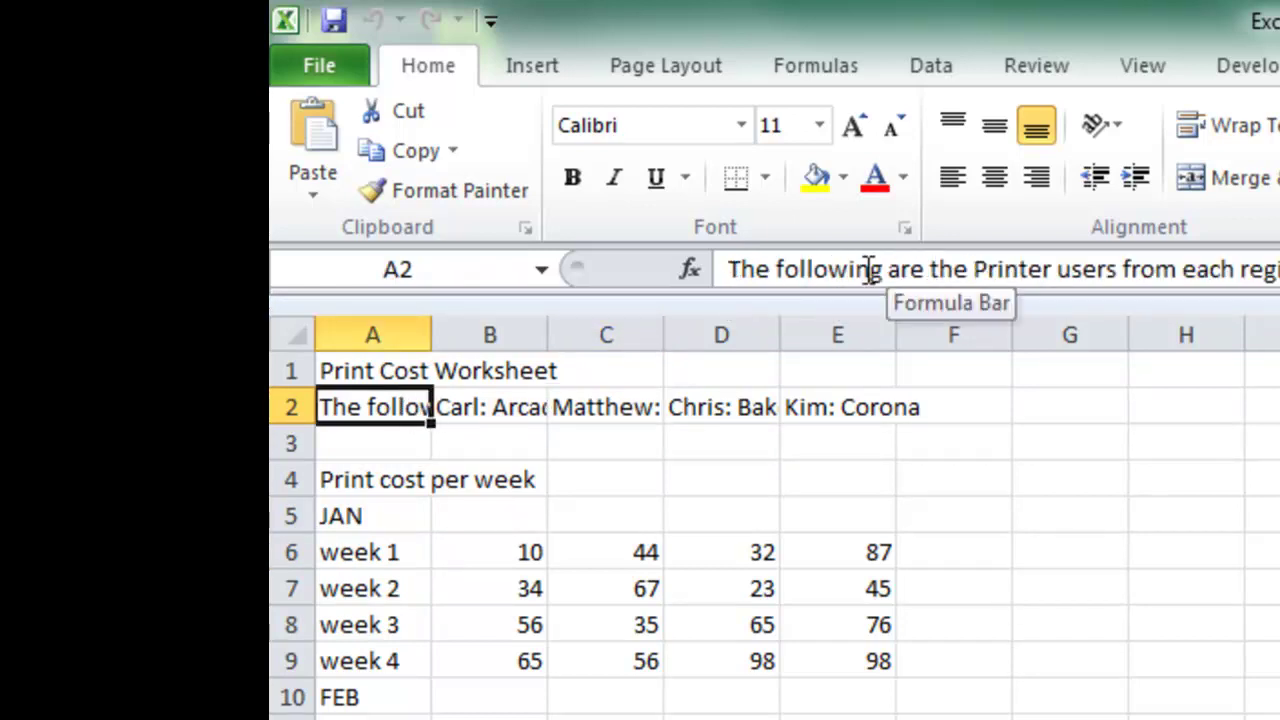
left_click(820, 485)
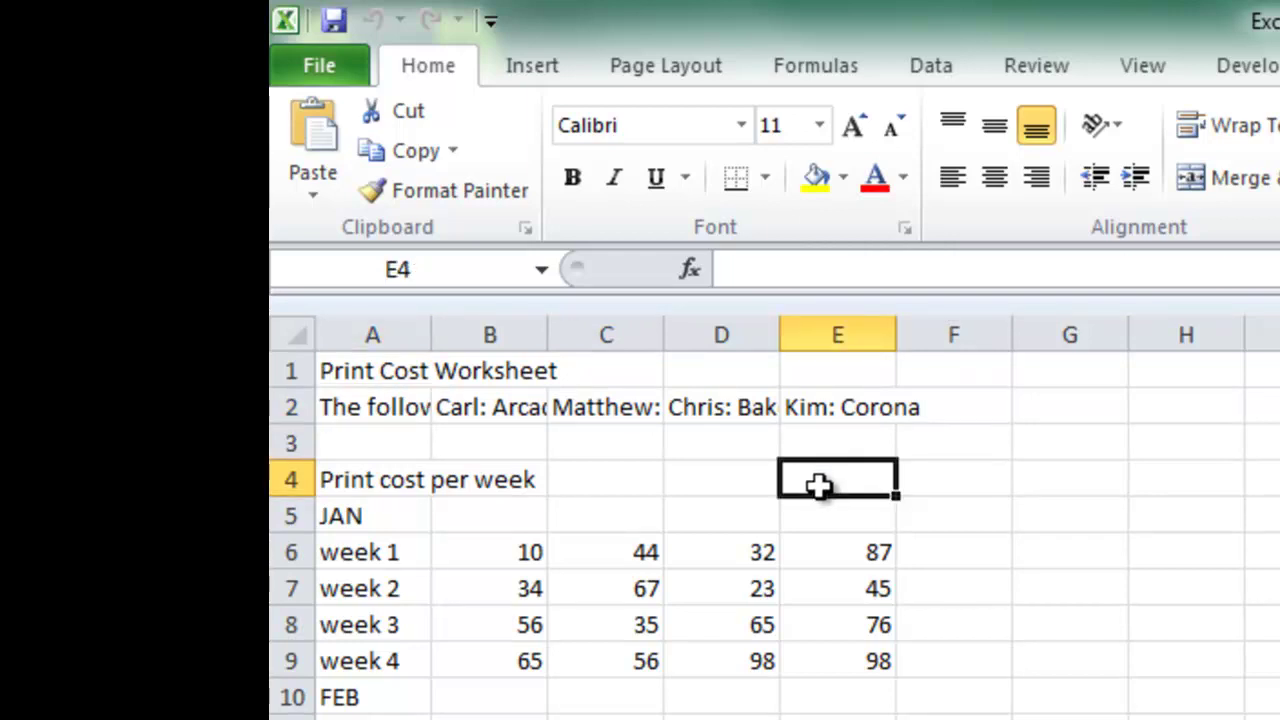
left_click(972, 516)
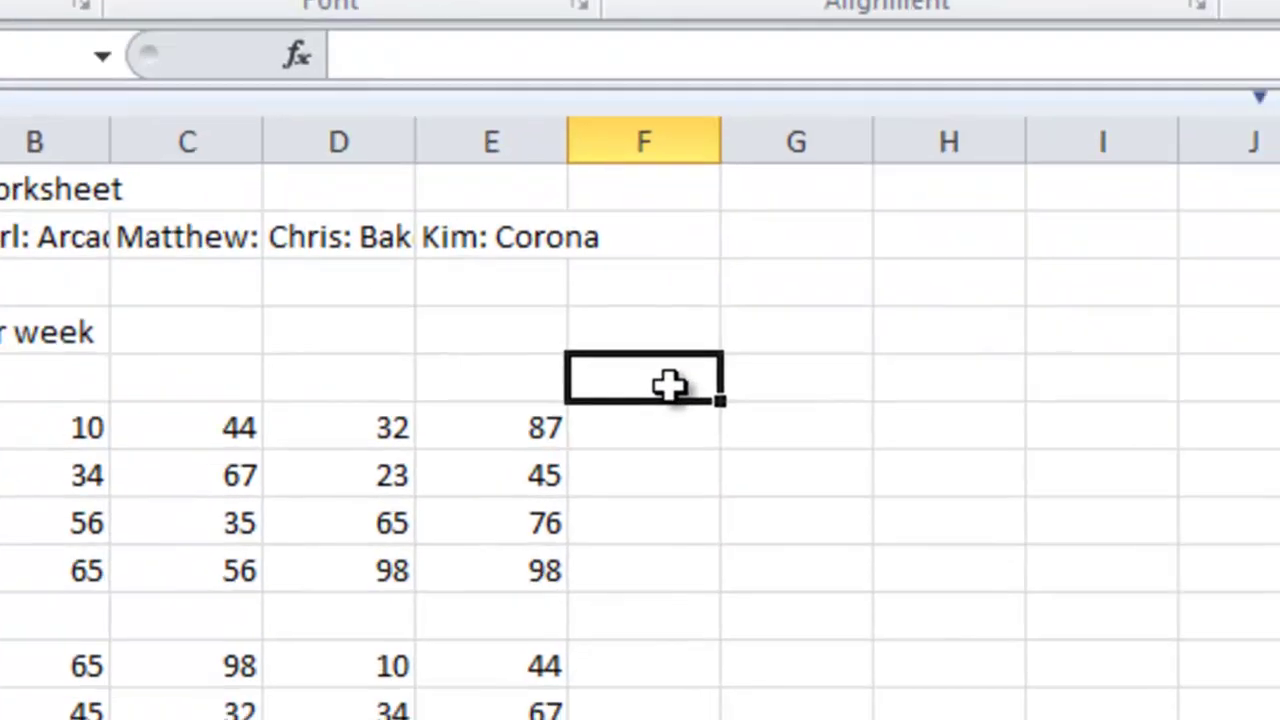
left_click_drag(668, 385, 1137, 546)
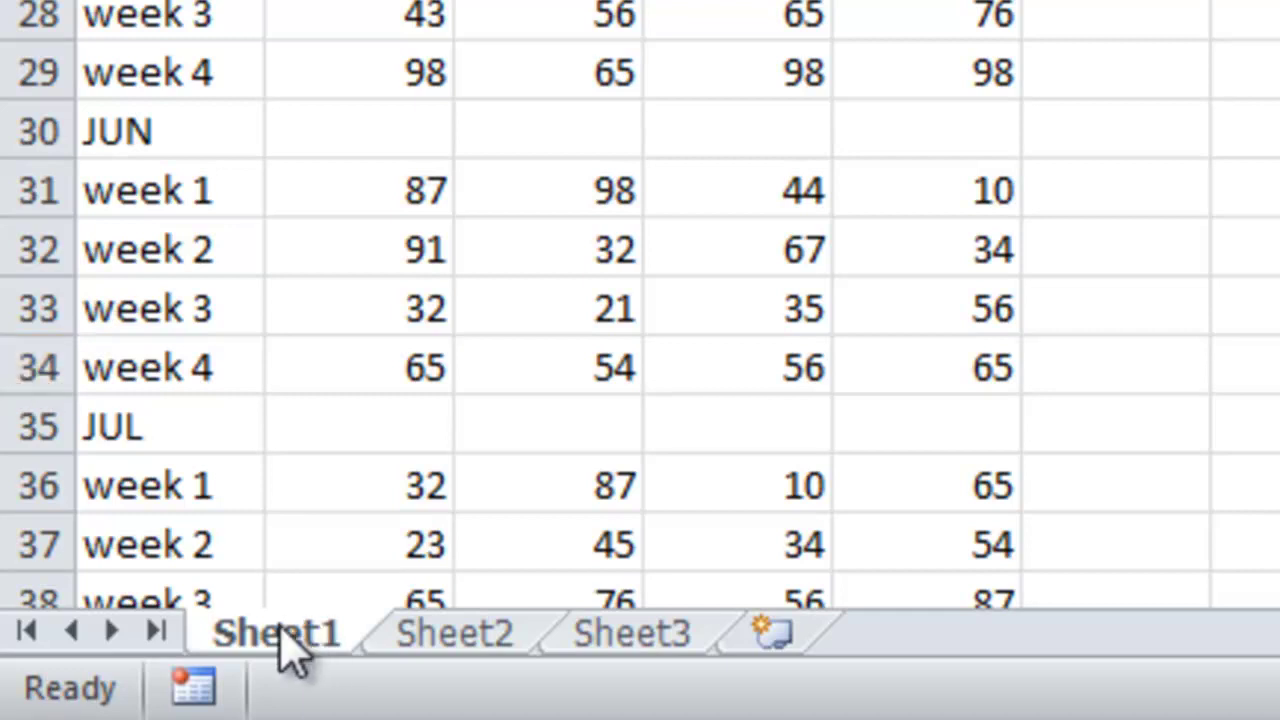
- Look through the monthly data of Sheet1 past the Balance row and return to the June and July rows
scroll(331, 183, "down", 7)
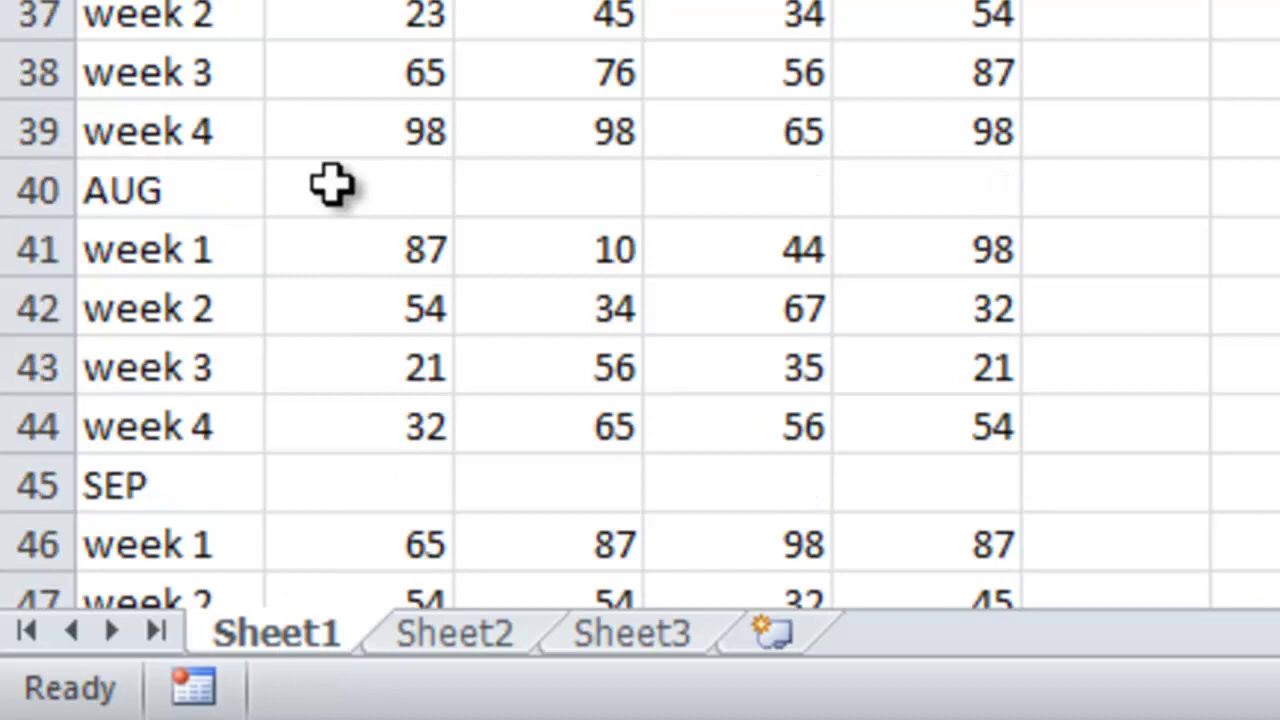
scroll(331, 183, "down", 8)
scroll(331, 183, "up", 8)
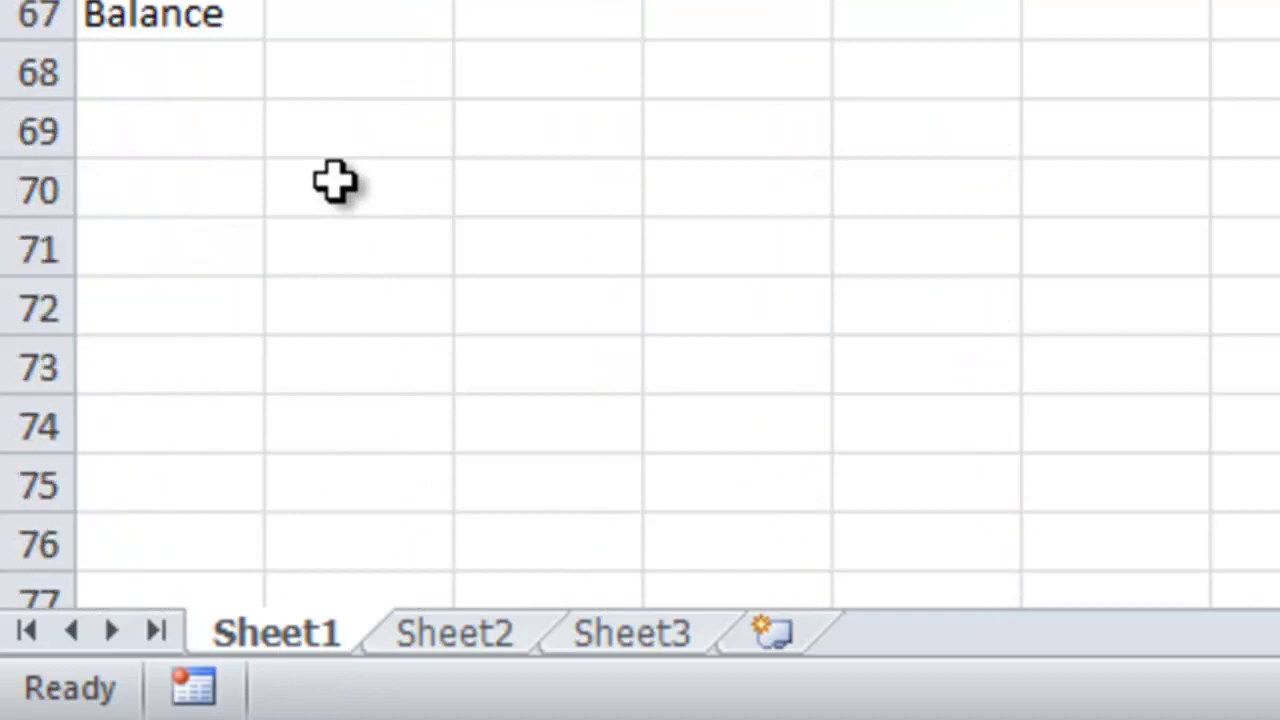
scroll(333, 182, "up", 7)
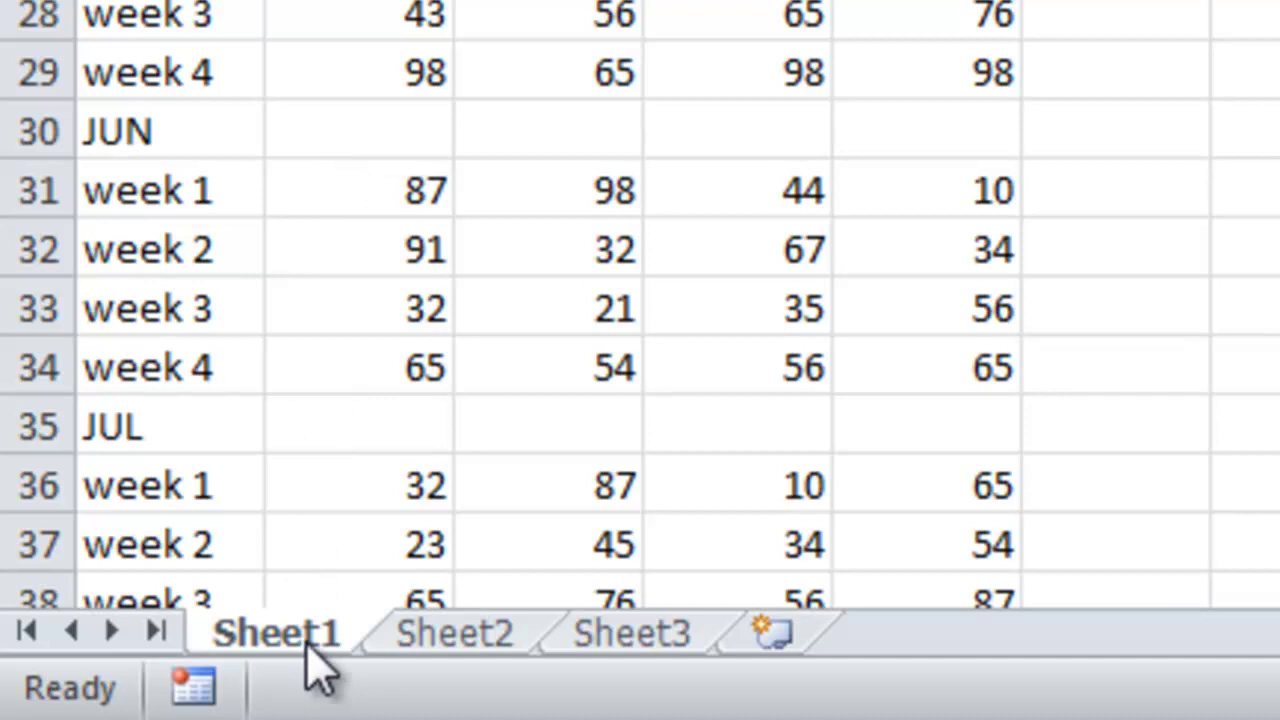
- View Sheet2 and Sheet3, and add three new worksheets after Sheet3
left_click(410, 644)
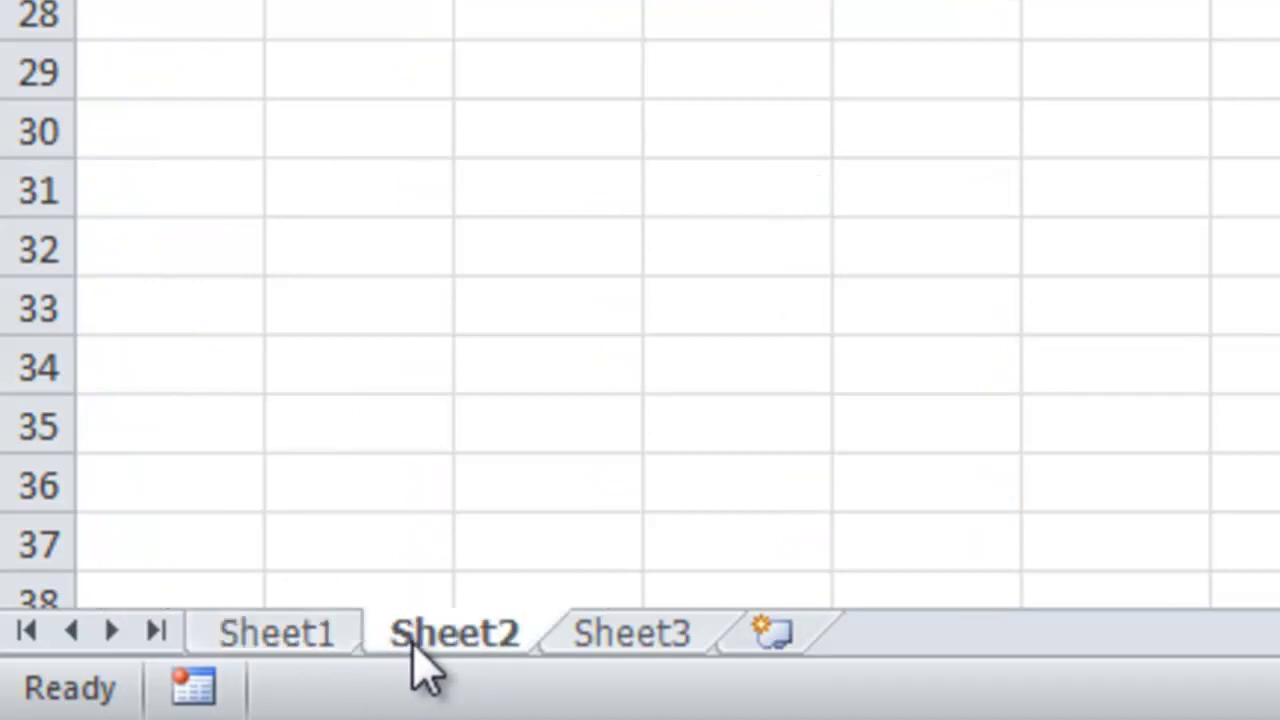
left_click(645, 648)
left_click(776, 645)
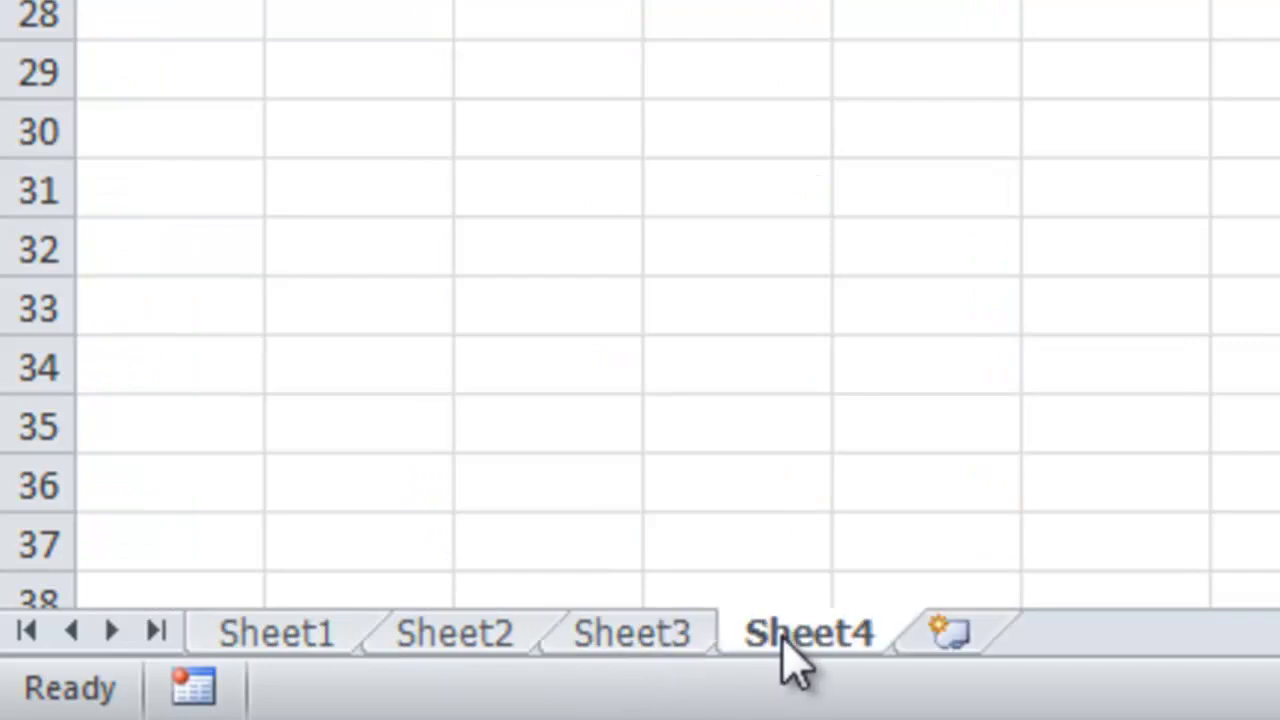
left_click(945, 645)
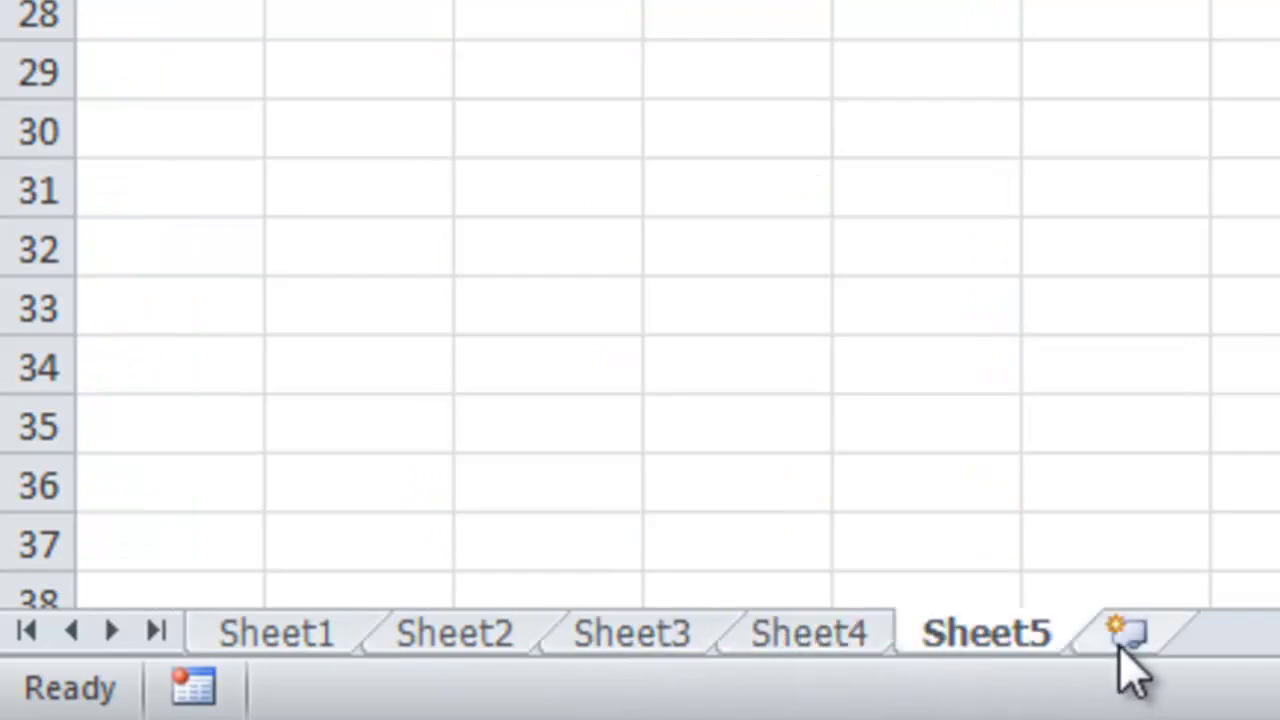
left_click(1125, 650)
- Go back through the worksheets from Sheet5 to Sheet2 one by one and return to Sheet1
left_click(965, 655)
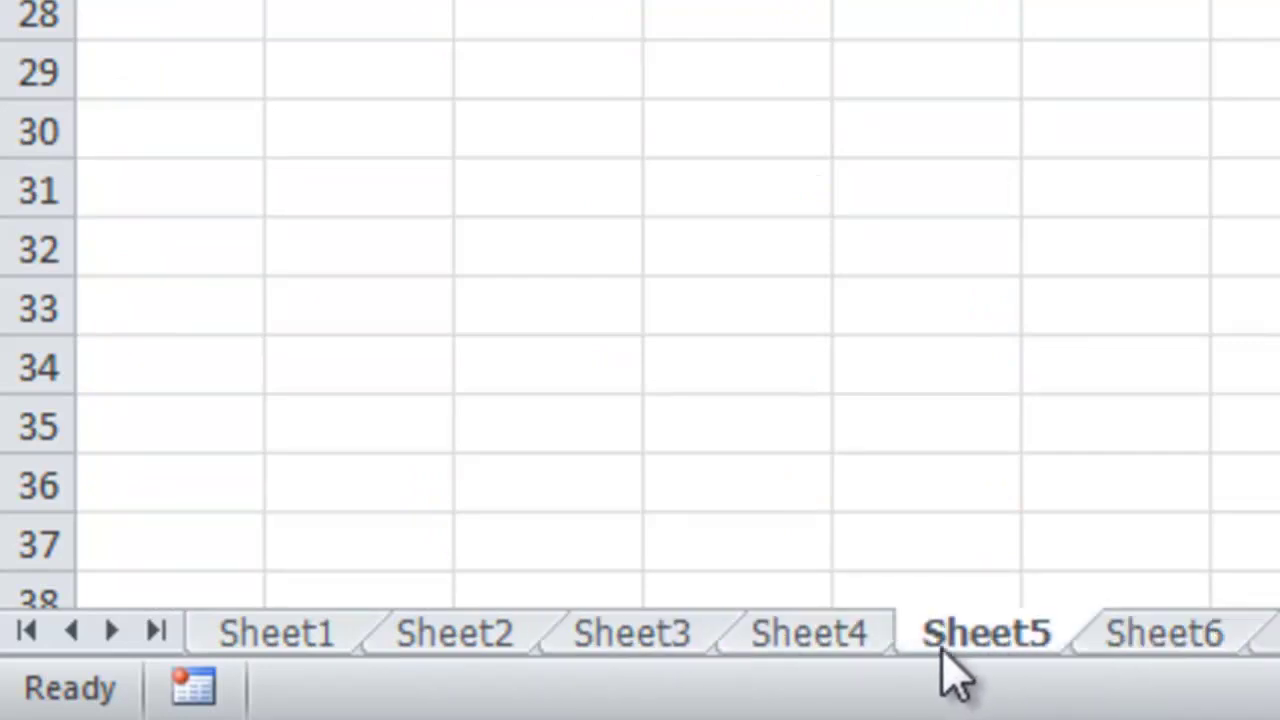
left_click(830, 642)
left_click(665, 645)
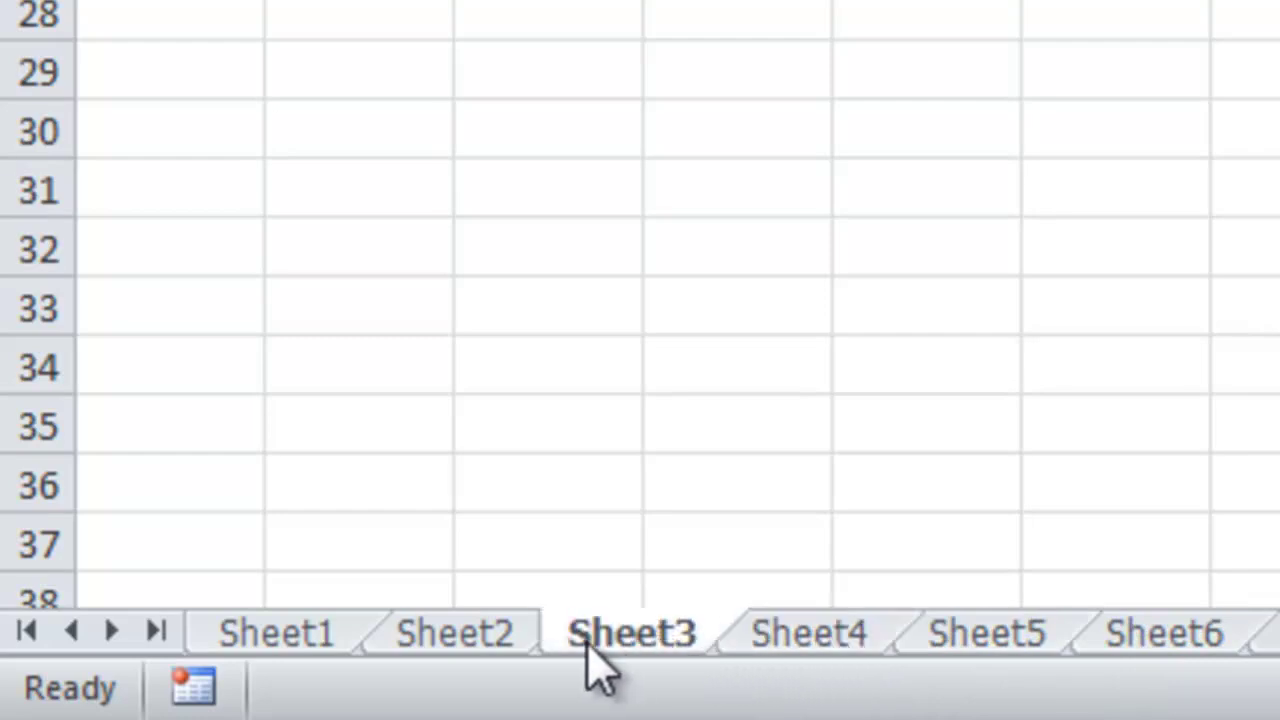
left_click(490, 640)
left_click(310, 638)
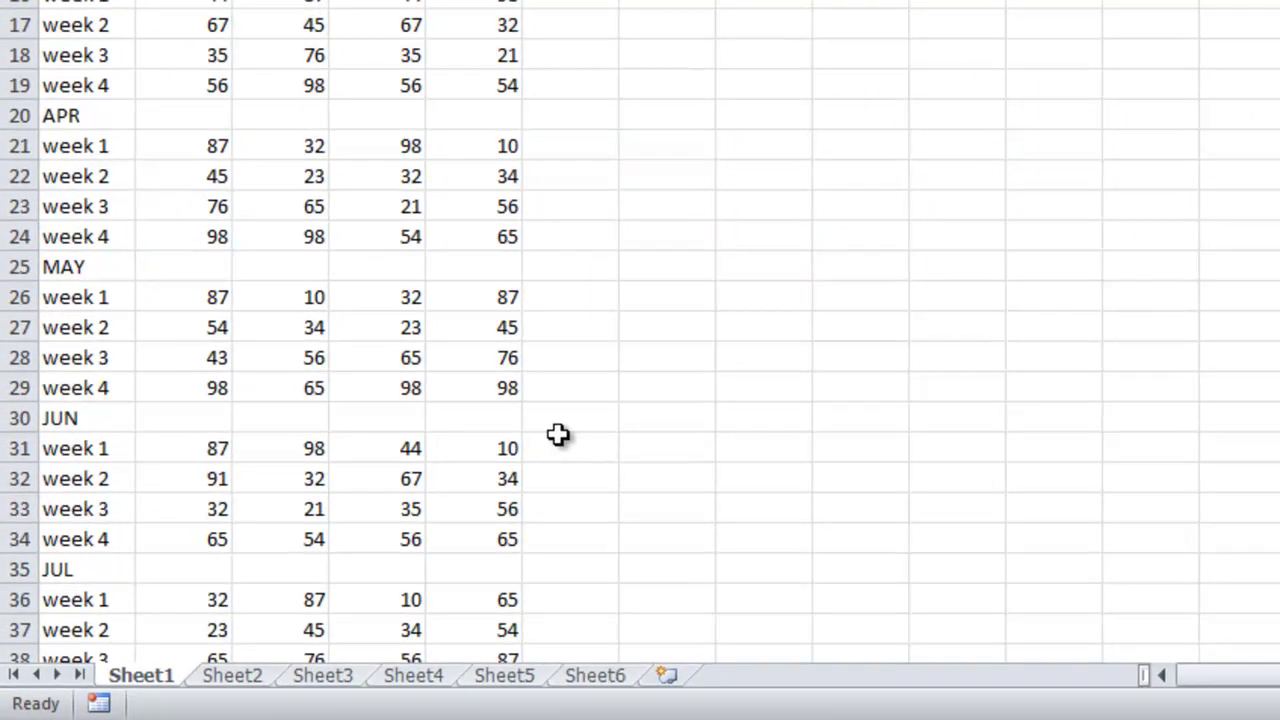
- Select cell F33 and move the active cell down to F37 and across to J37
left_click(552, 518)
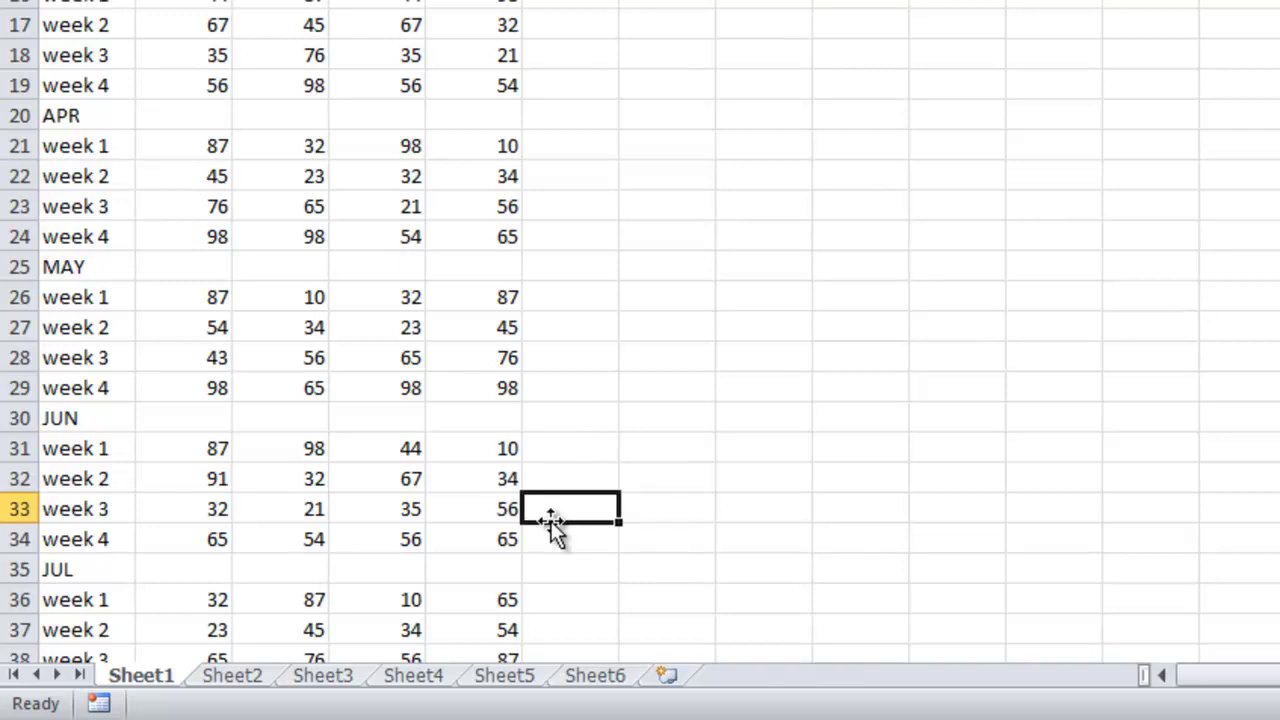
key("Down")
key("Down")
key("Down")
key("Down")
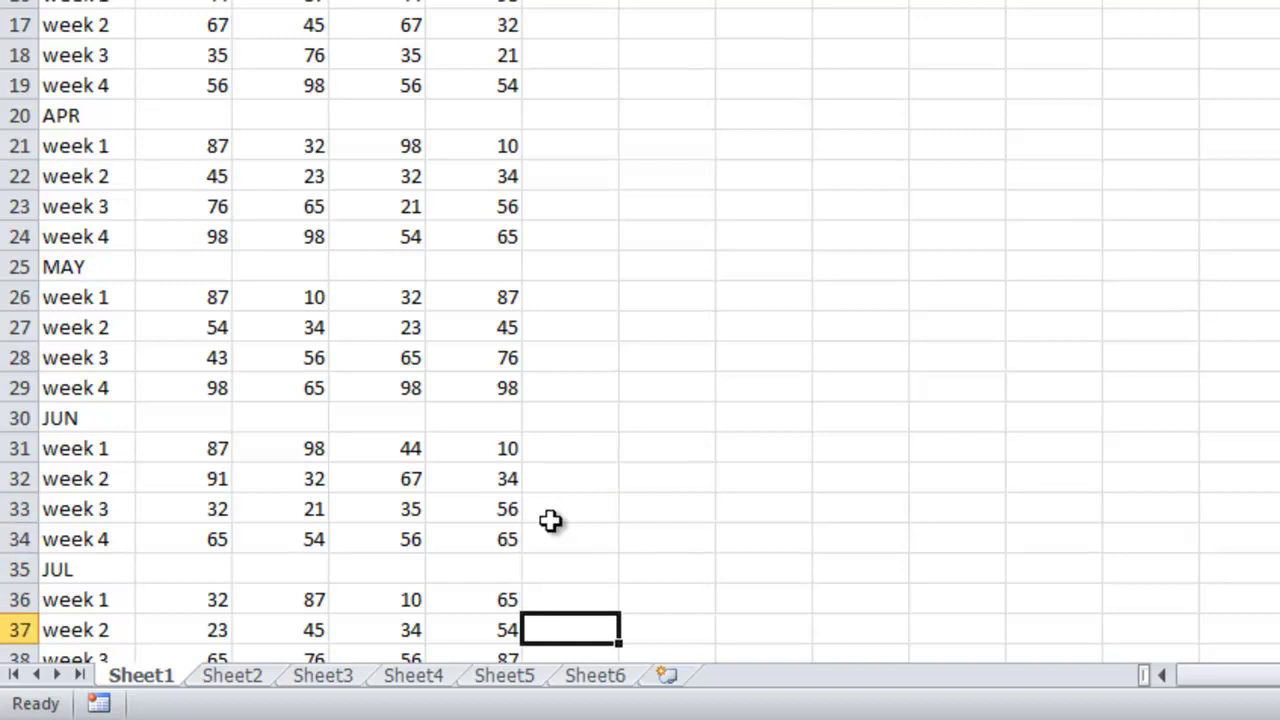
key("Right")
key("Right")
key("Right")
key("Right")
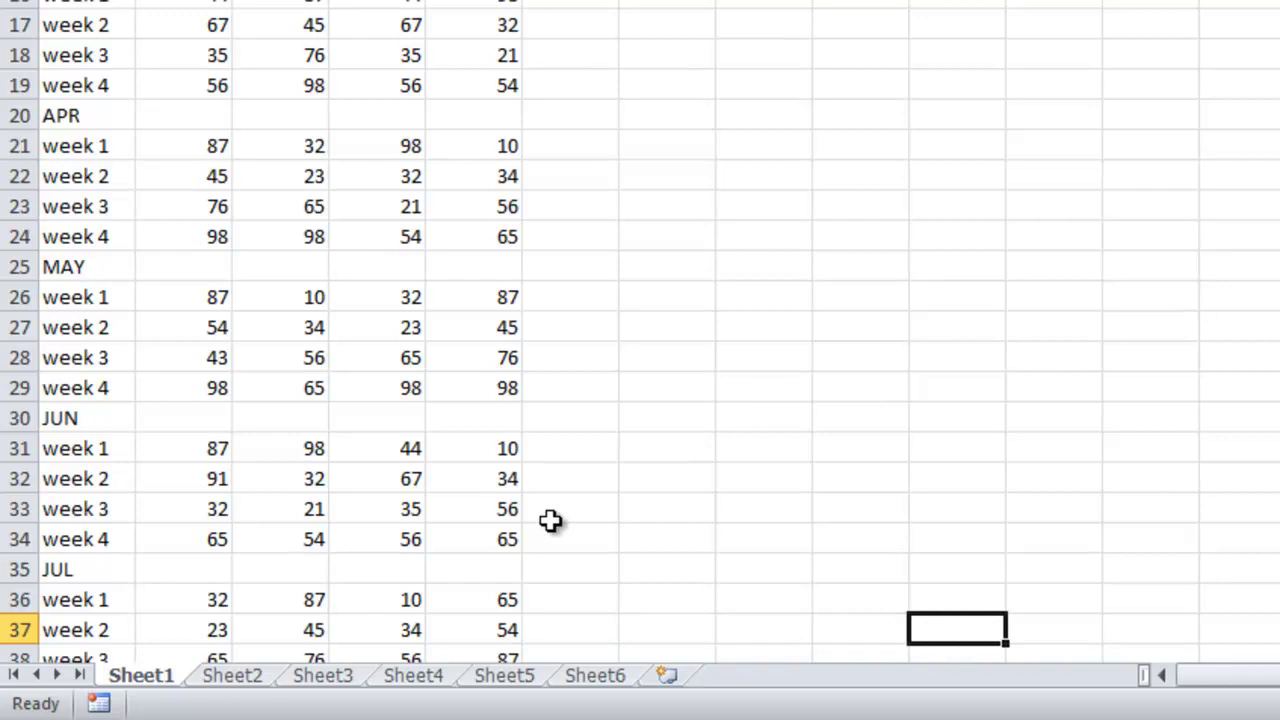
- Move the active cell up column J cell by cell and back down to J33
key("Up")
key("Up")
key("Up")
key("Up")
key("Up")
key("Up")
key("Up")
key("Up")
key("Up")
key("Down")
key("Down")
key("Down")
key("Down")
key("Down")
- Move the active cell leftward along row 33 cell by cell and return to J33
key("Left")
key("Left")
key("Left")
key("Left")
key("Left")
key("Left")
key("Right")
key("Right")
key("Right")
key("Right")
key("Right")
key("Right")
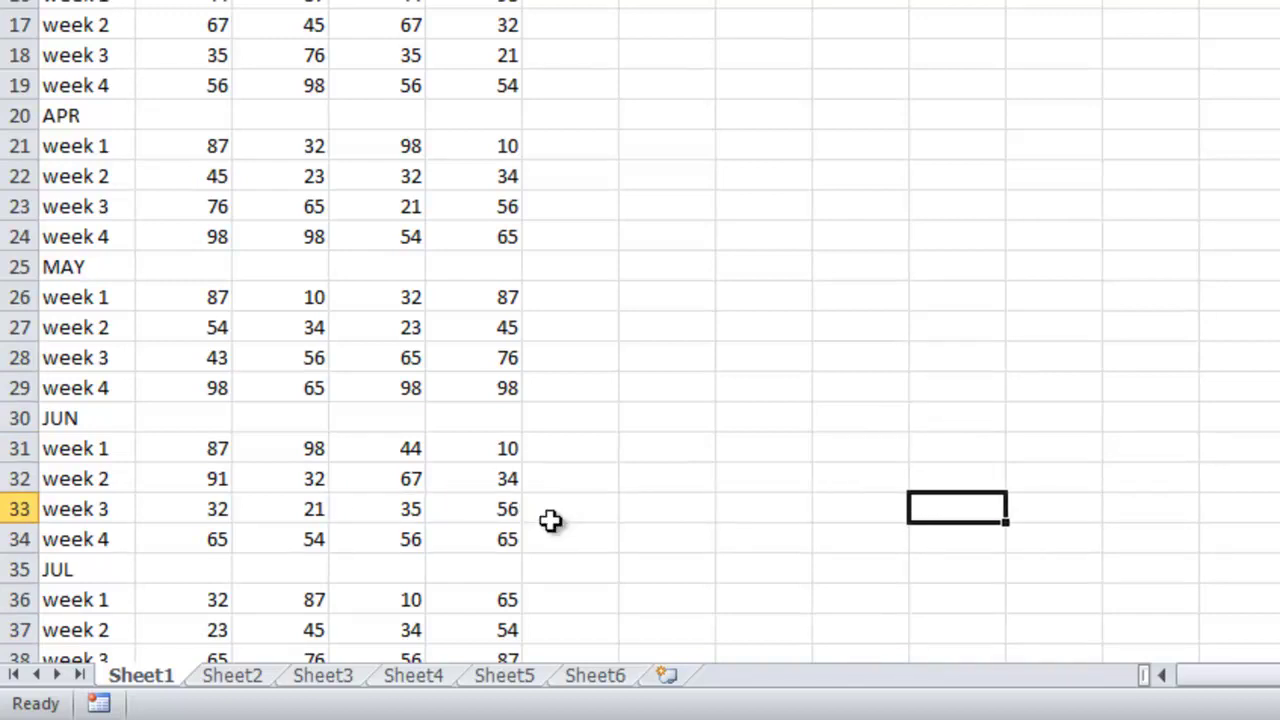
- Jump to the first cell of row 33, and from there to cell A1
key("Home")
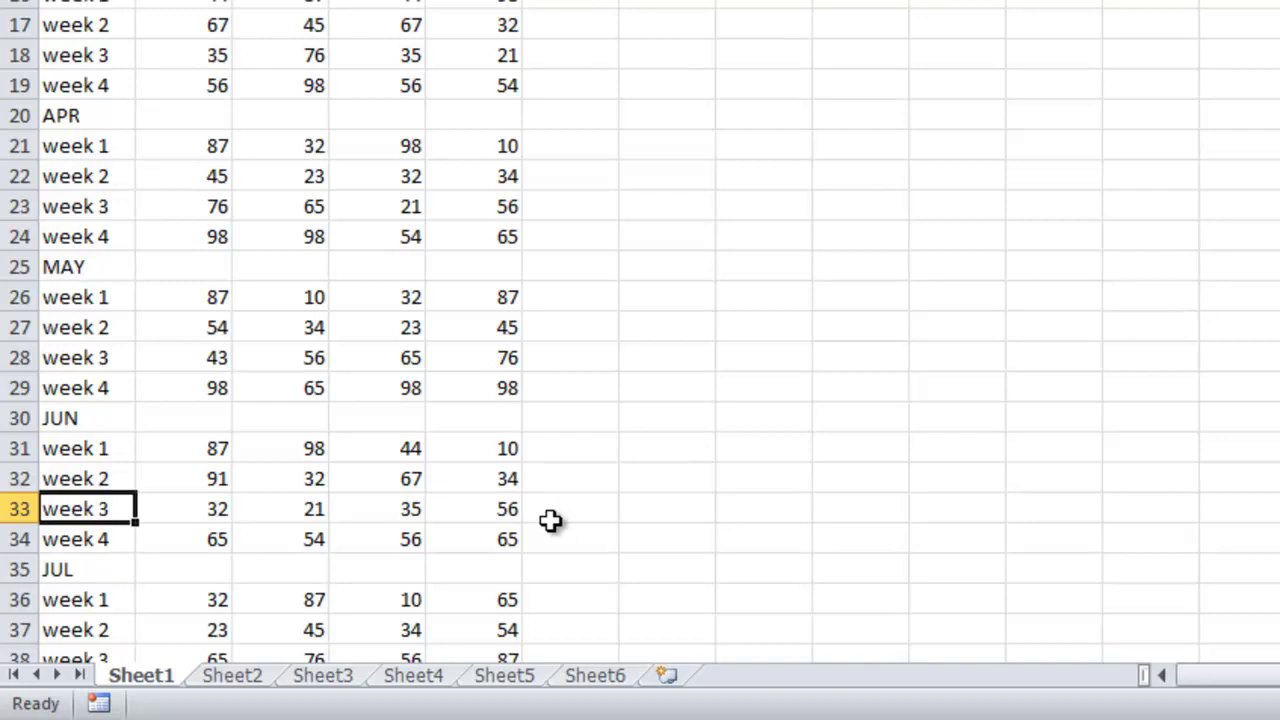
scroll(550, 519, "up", 5)
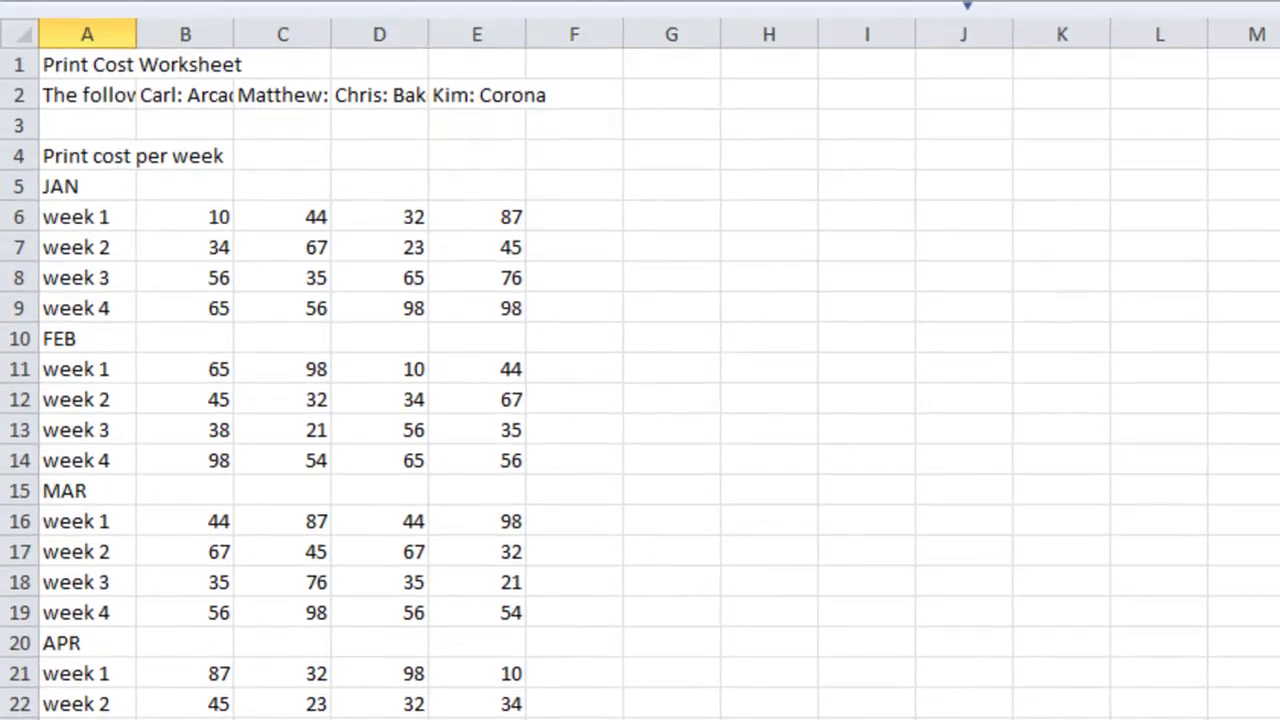
key("ctrl+Home")
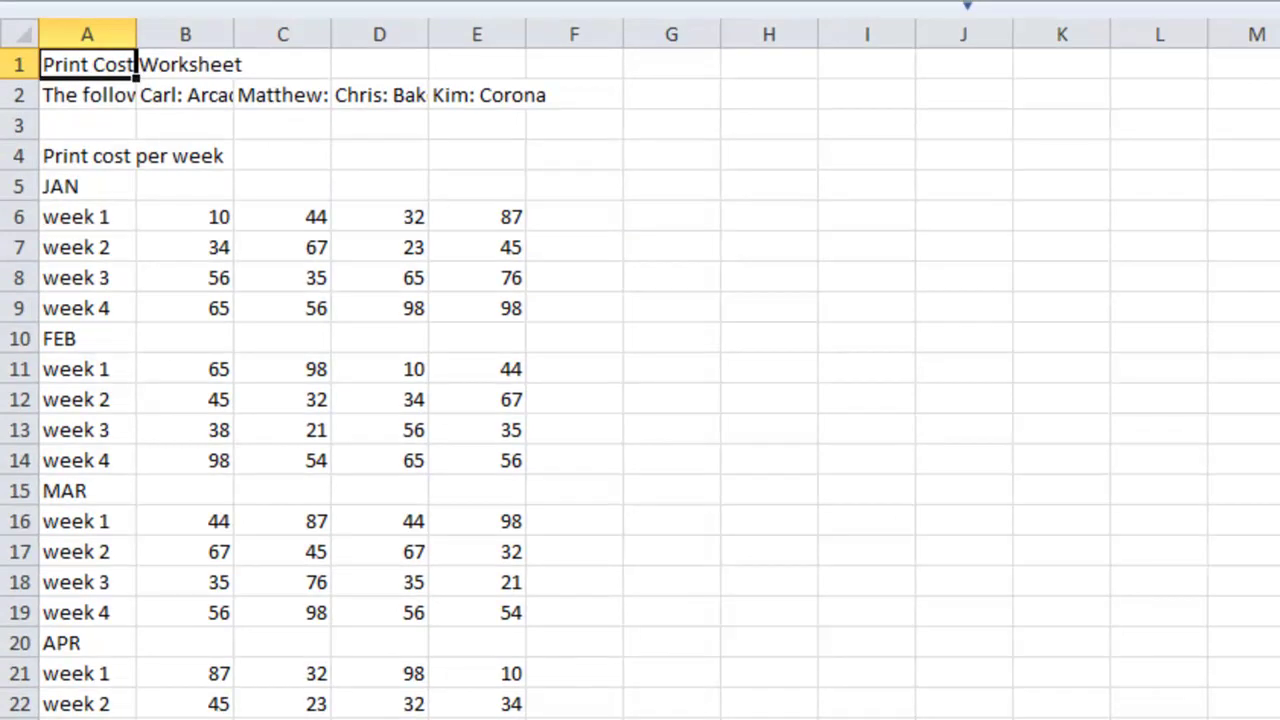
- Jump to the last used cell of Sheet1, E67 in the Balance row
scroll(663, 500, "down", 7)
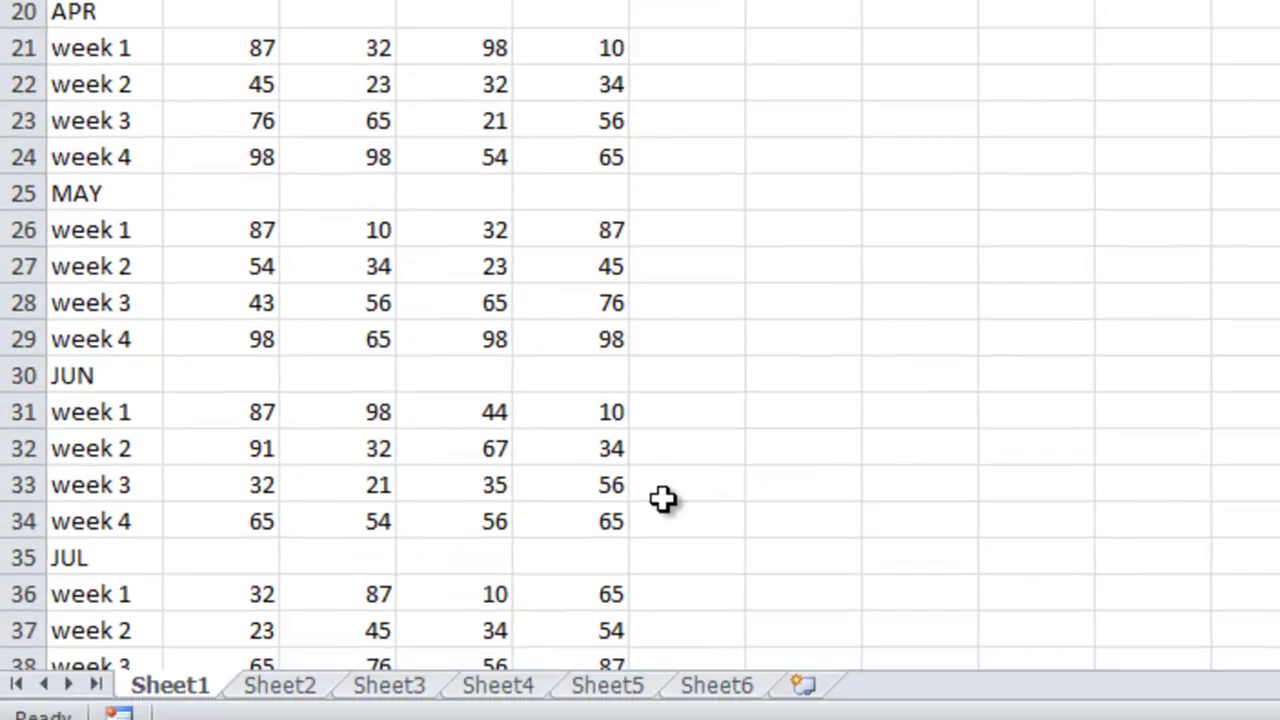
key("ctrl+End")
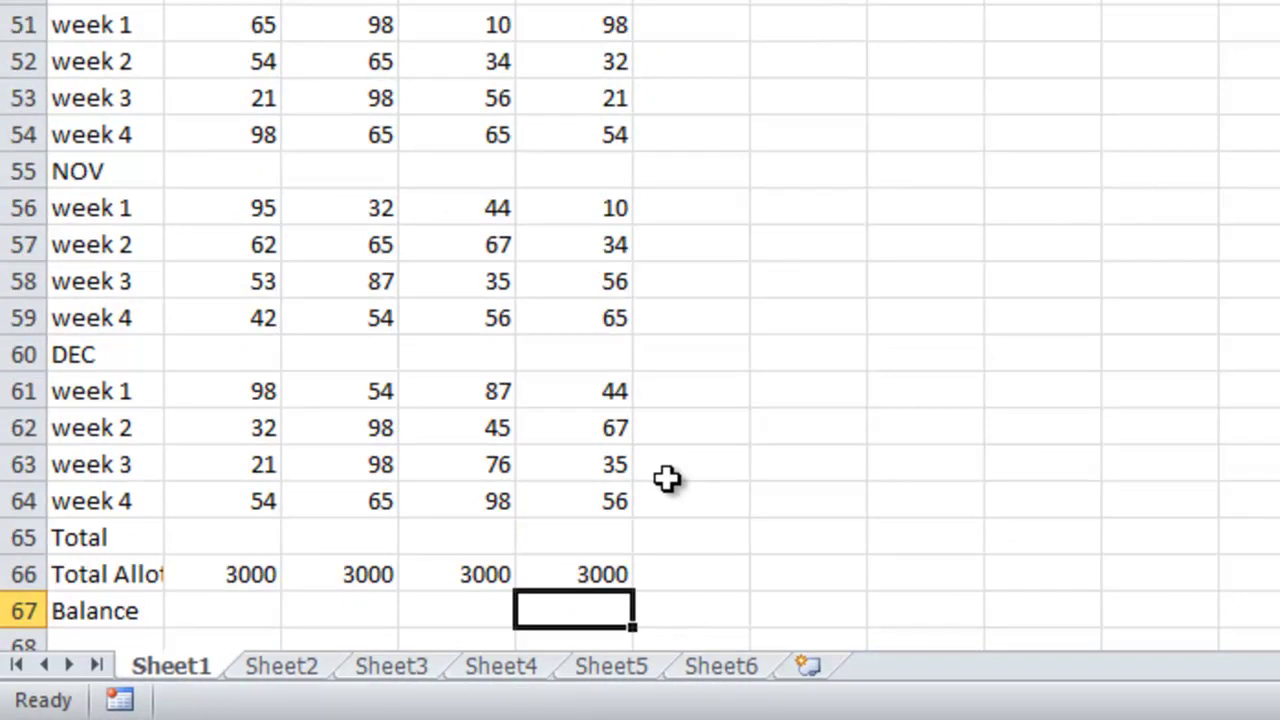
- Move the active cell up one screen from the Balance row to E30, and page it down column E to E178
scroll(667, 479, "up", 10)
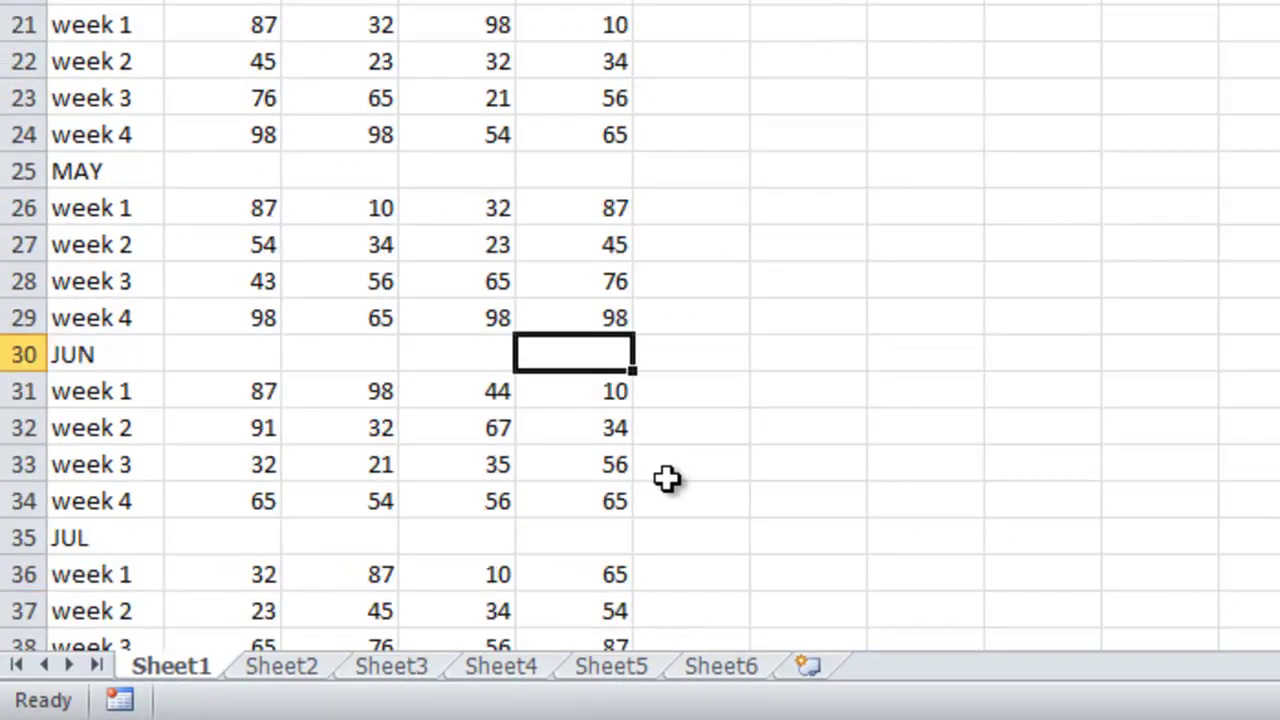
key("Page_Down")
key("Page_Down")
key("Page_Down")
key("Page_Down")
key("Page_Down")
key("Page_Down")
key("Page_Down")
key("Page_Down")
key("Page_Down")
key("Page_Down")
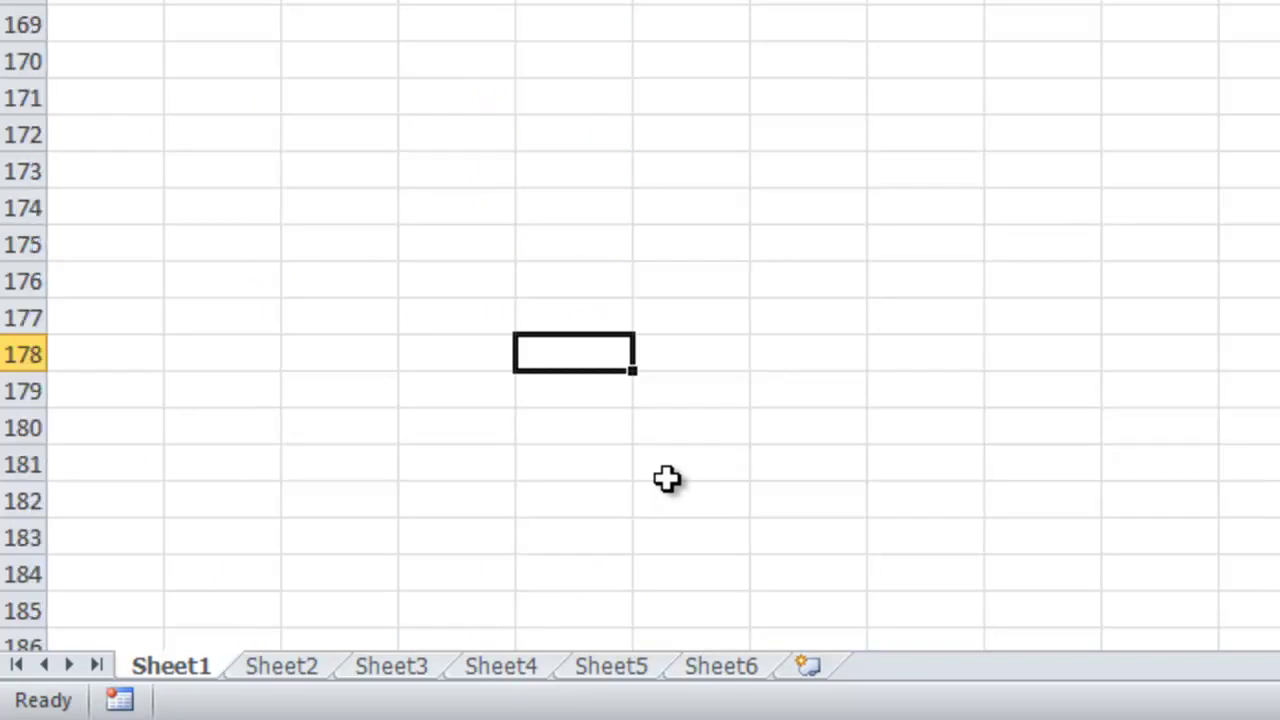
- Page the active cell back up column E, down and up again a few screens, finishing at E6
key("Page_Up")
key("Page_Up")
key("Page_Up")
key("Page_Up")
key("Page_Up")
key("Page_Up")
key("Page_Up")
key("Page_Up")
key("Page_Up")
key("Page_Up")
key("Page_Down")
key("Page_Down")
key("Page_Down")
key("Page_Down")
key("Page_Up")
key("Page_Up")
key("Page_Up")
key("Page_Up")
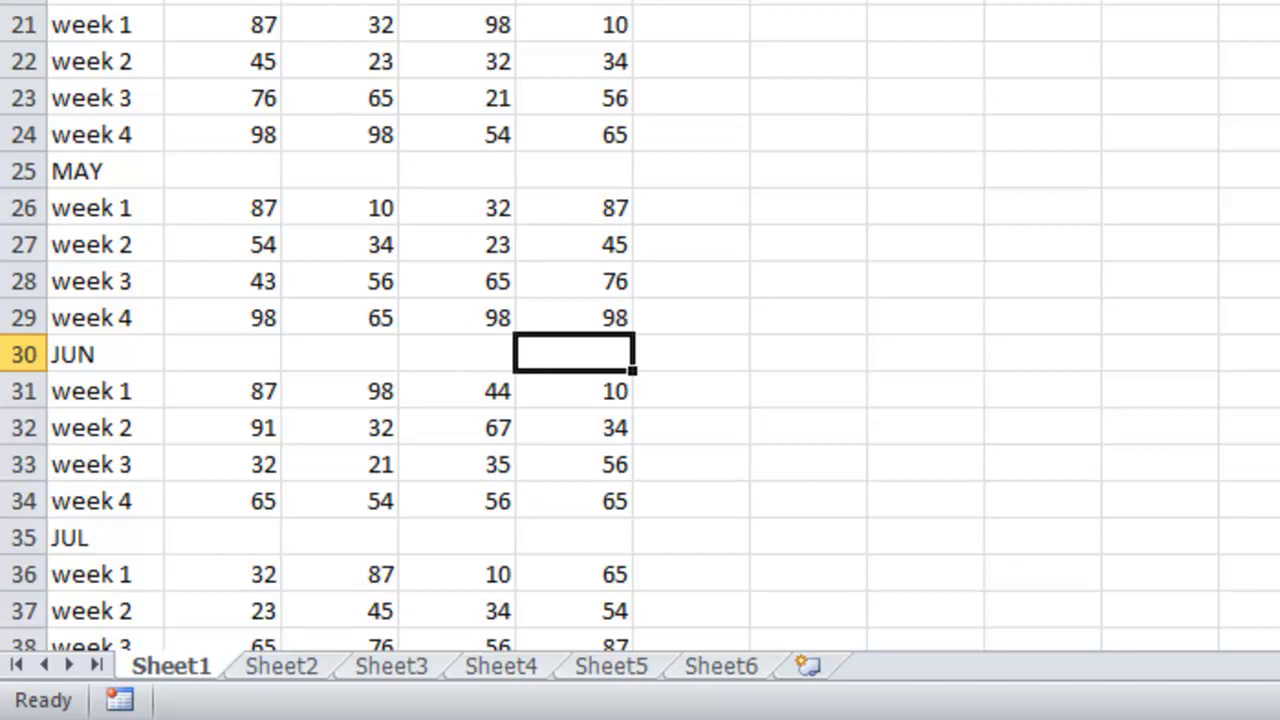
key("Page_Up")
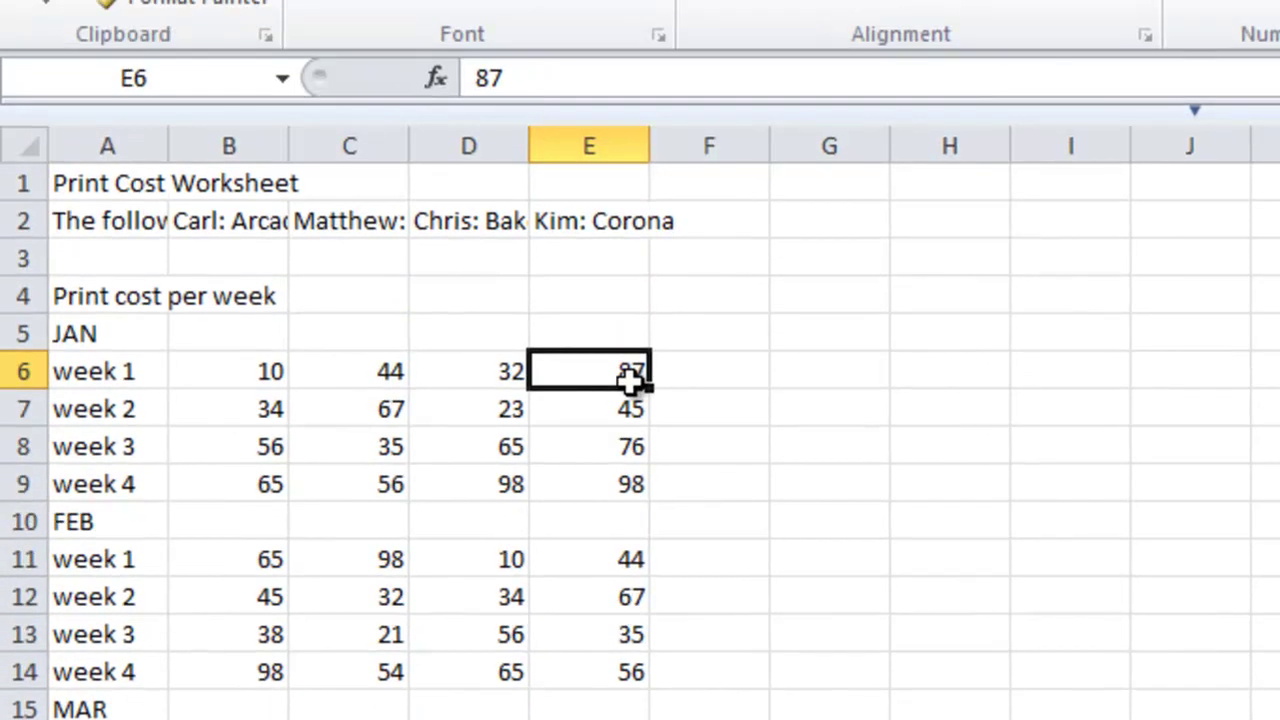
- Open cell E6 for editing and leave it as is, and replace its value with 99
key("F2")
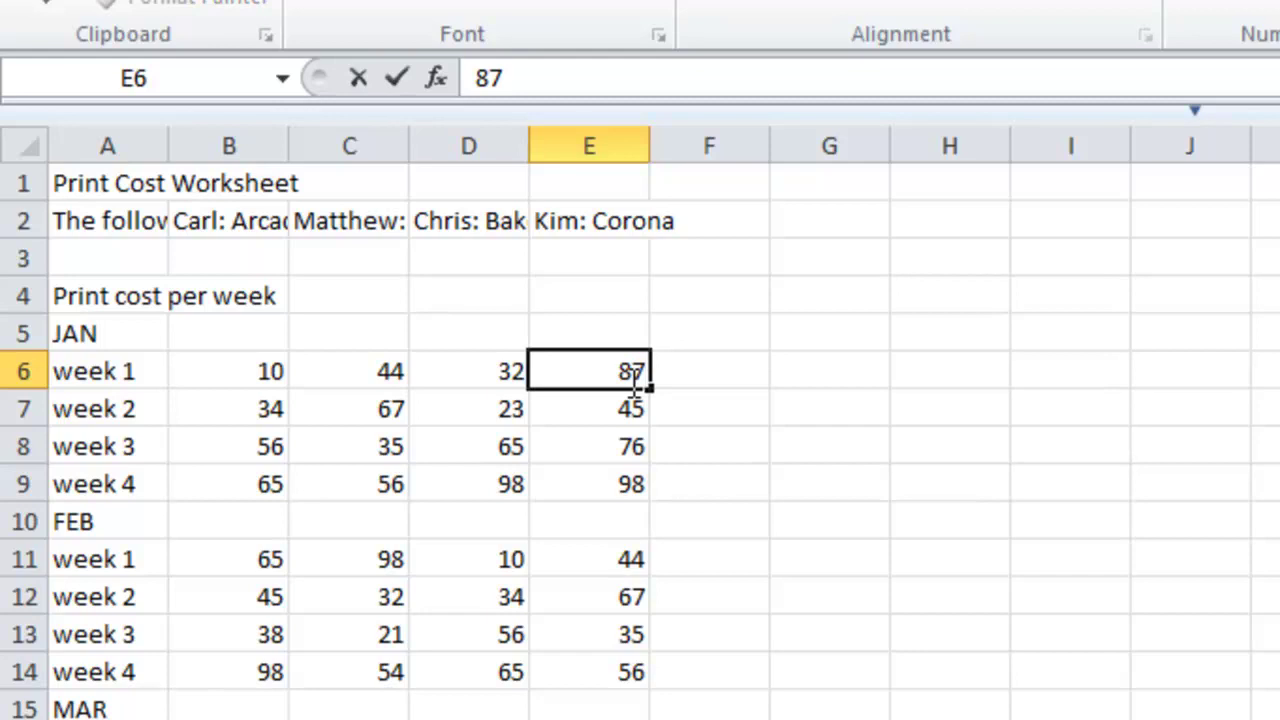
left_click(845, 447)
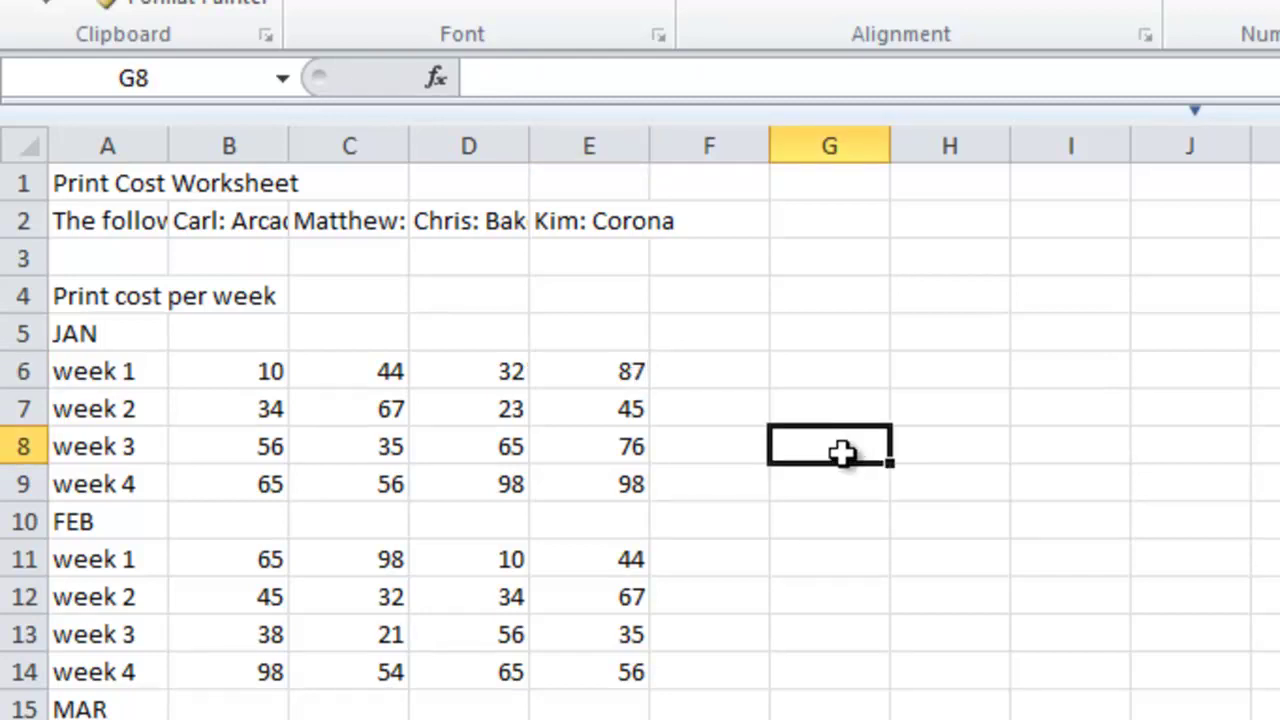
left_click(636, 373)
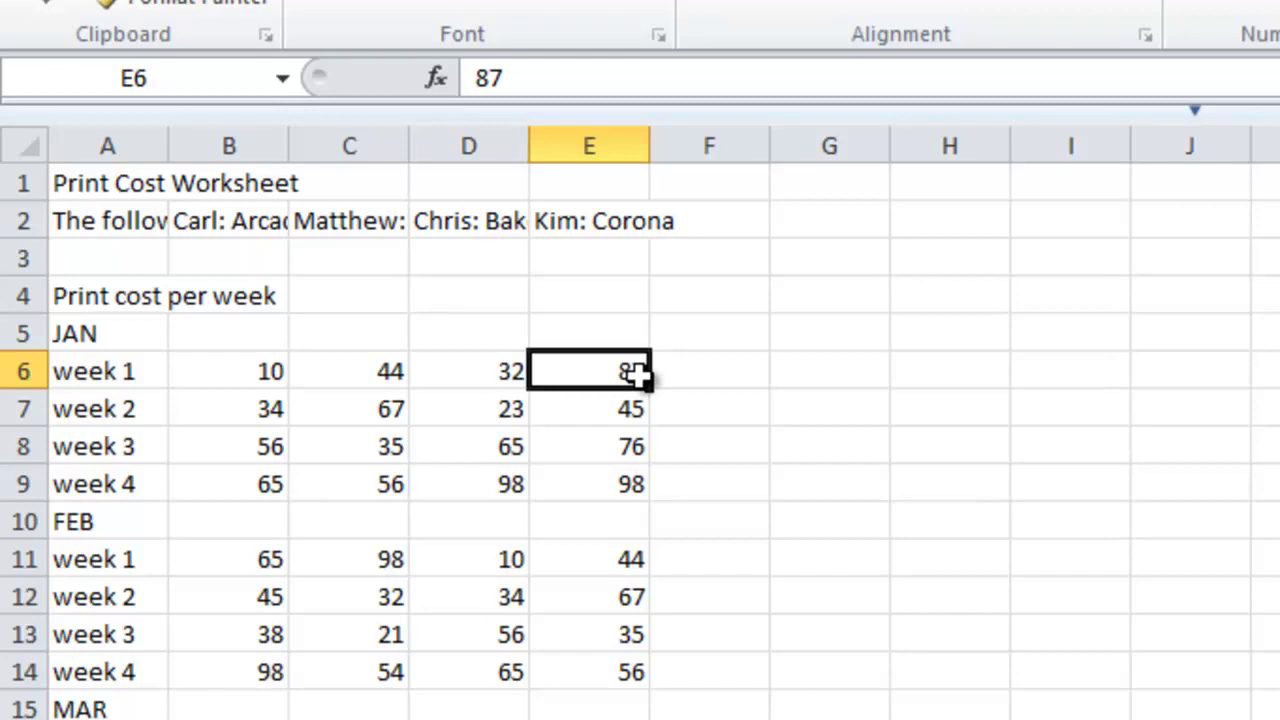
type("99")
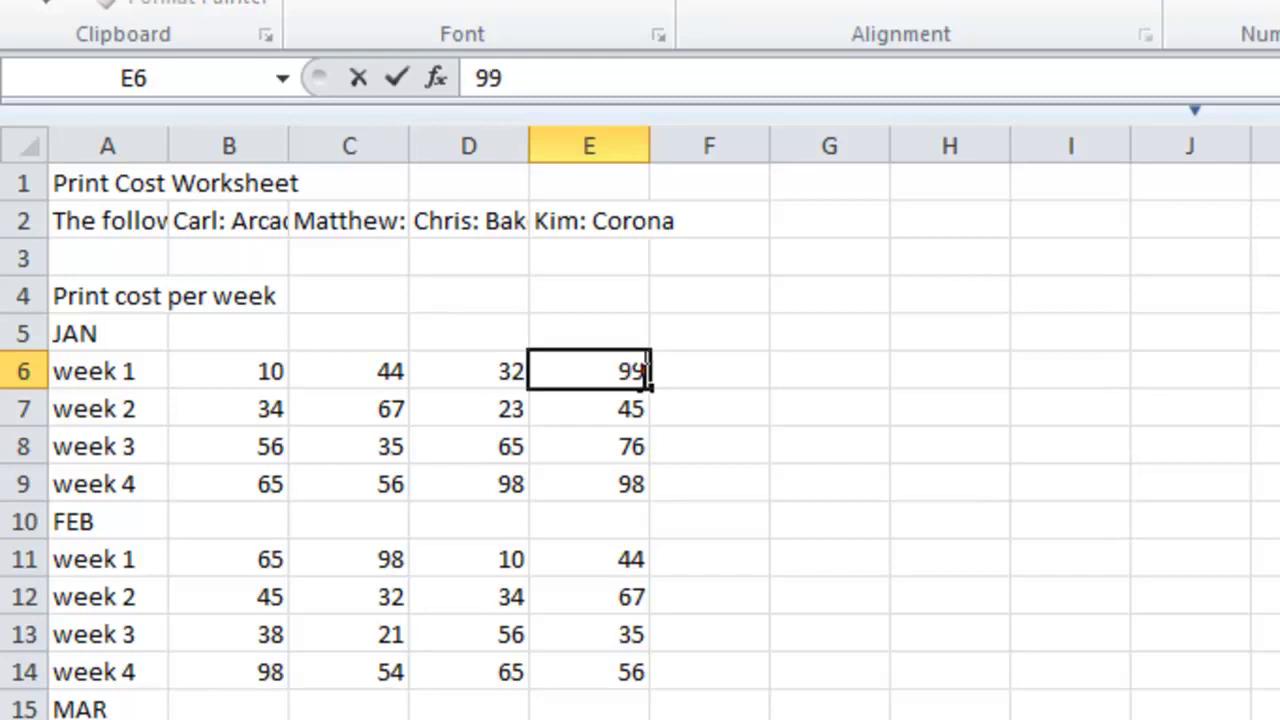
key("Return")
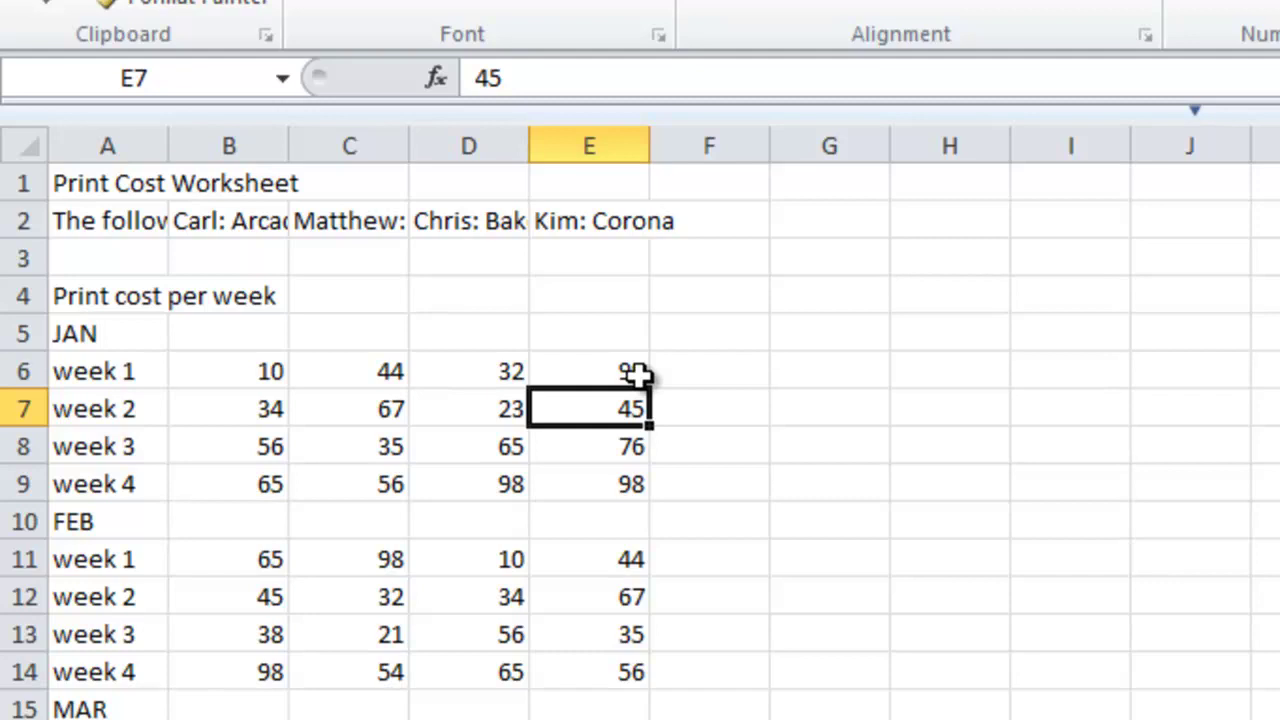
- Clear cell E6 and enter 87 in it
left_click(637, 374)
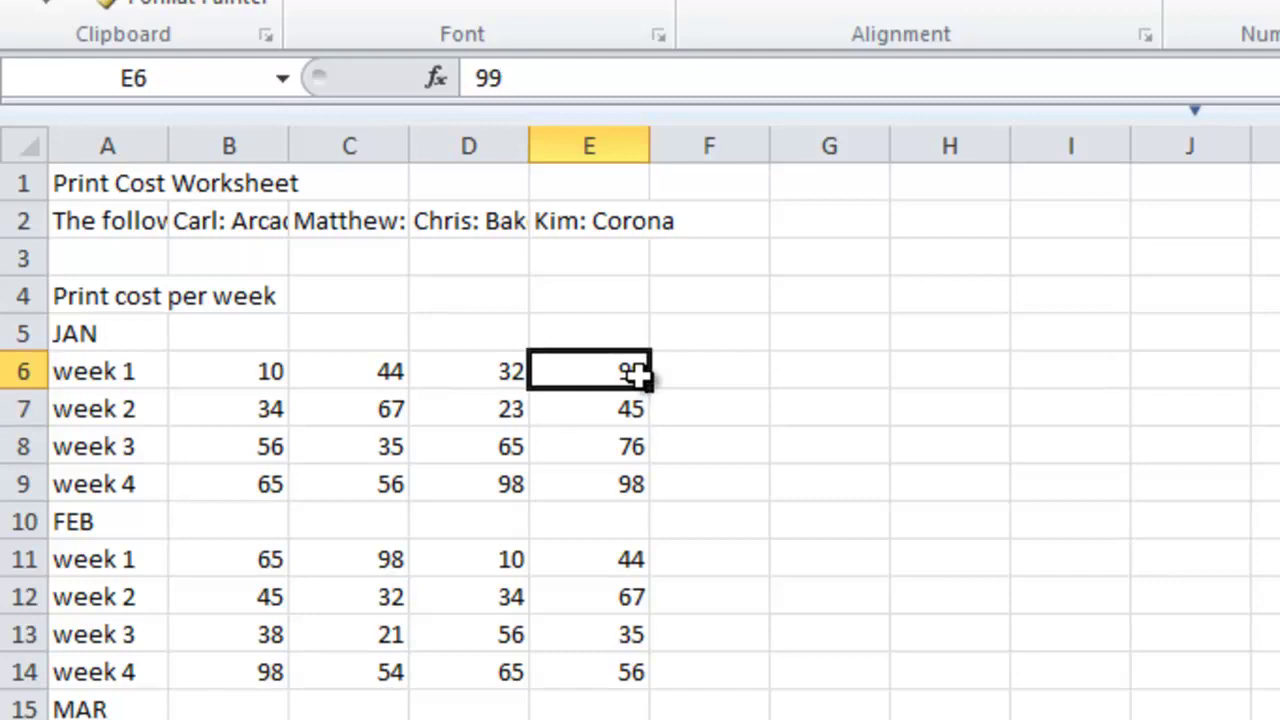
key("Delete")
type("87")
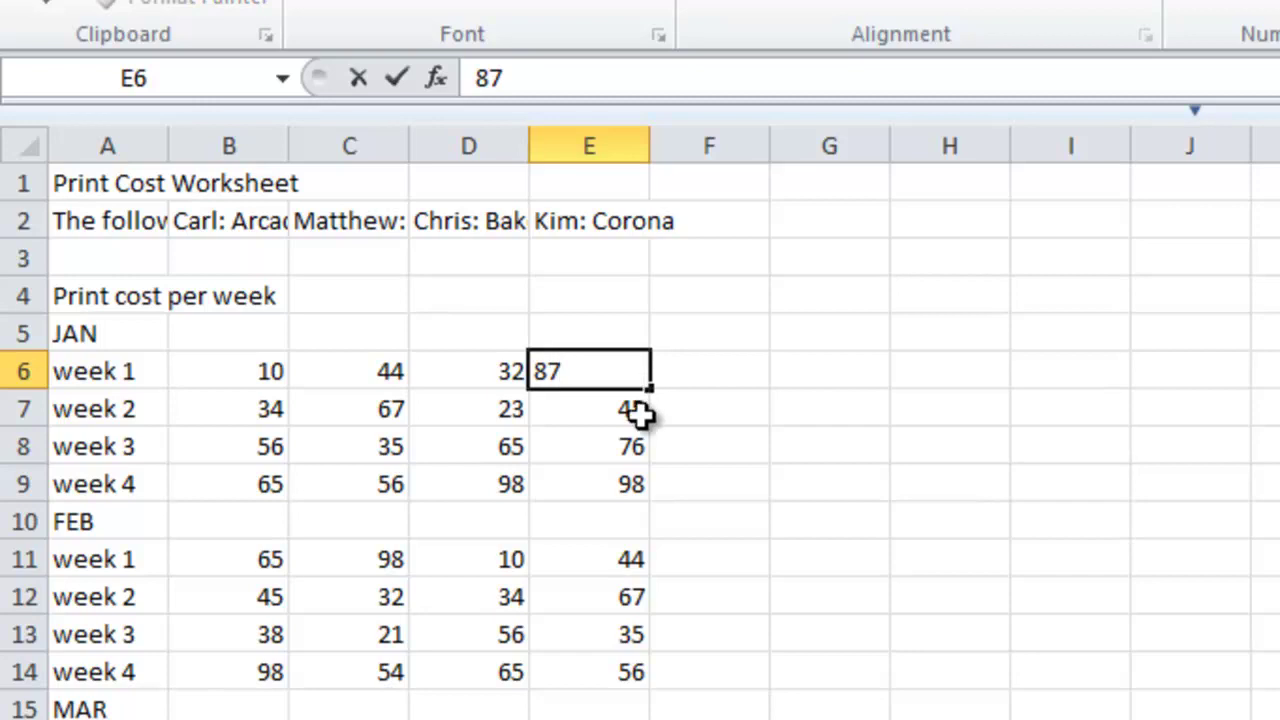
left_click(662, 634)
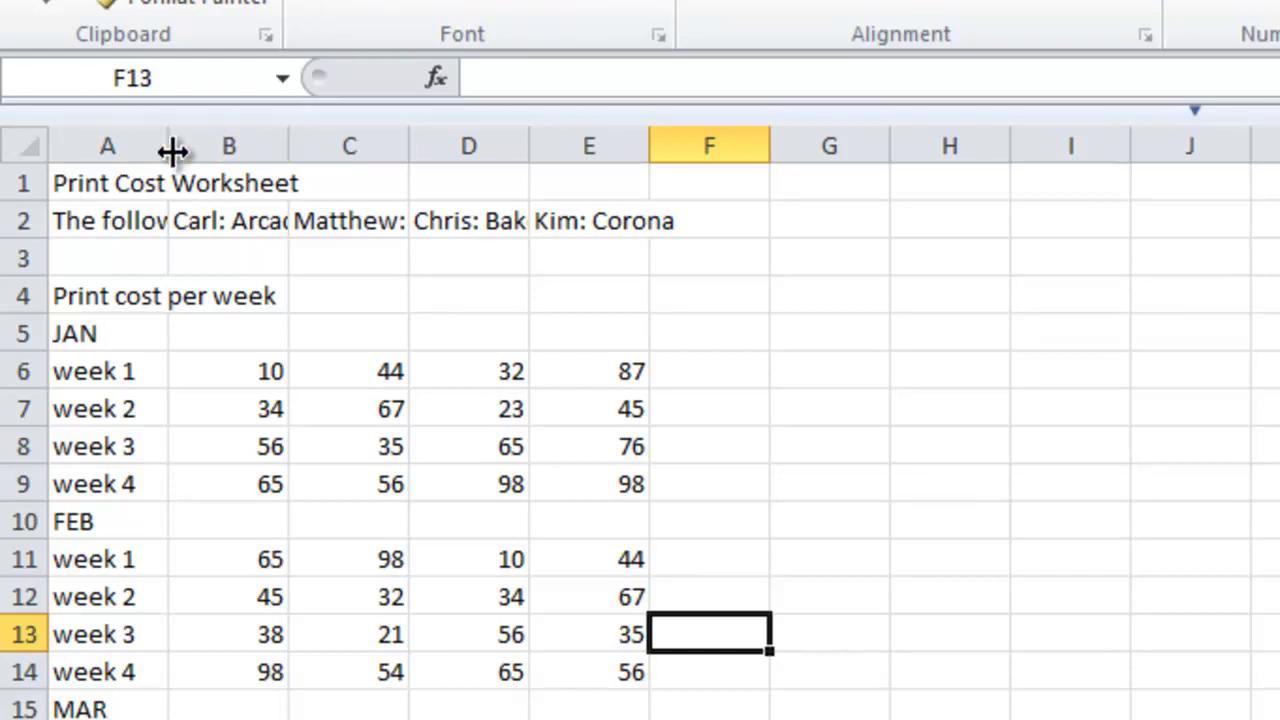
- Widen column A to show more of the text in A2, and select cell E3
left_click_drag(172, 151, 219, 155)
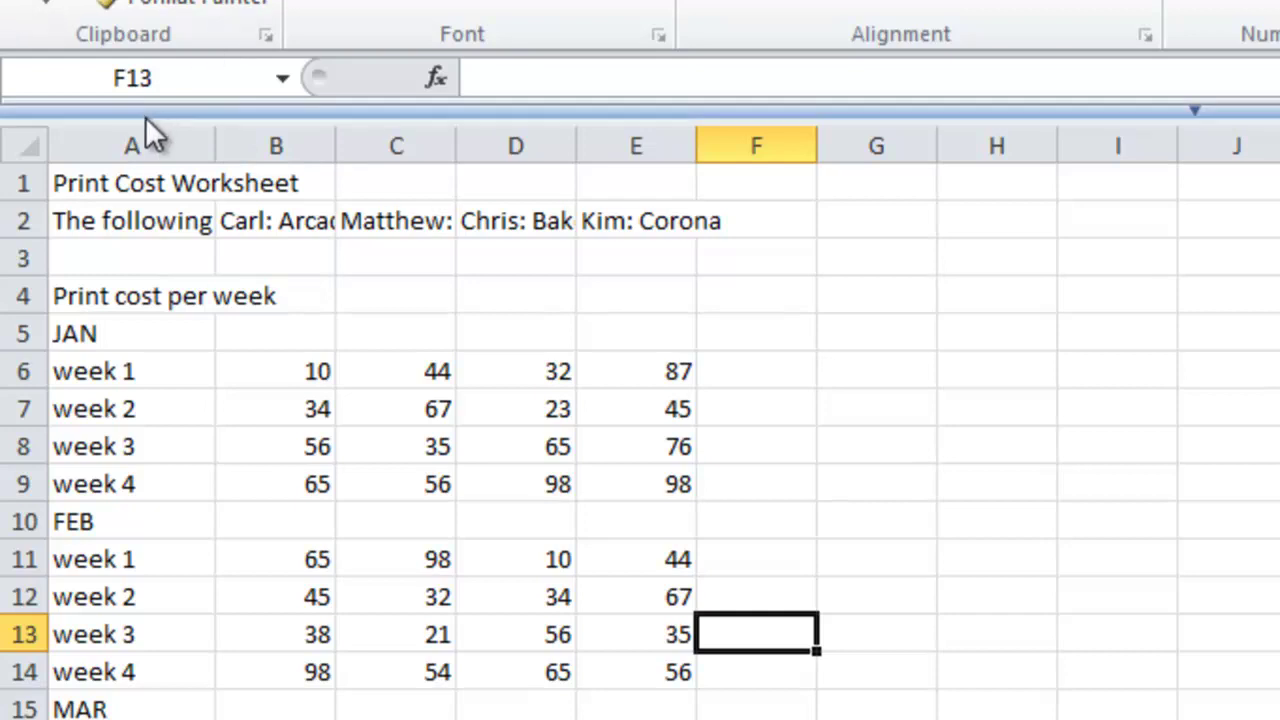
left_click_drag(145, 132, 477, 140)
left_click(623, 263)
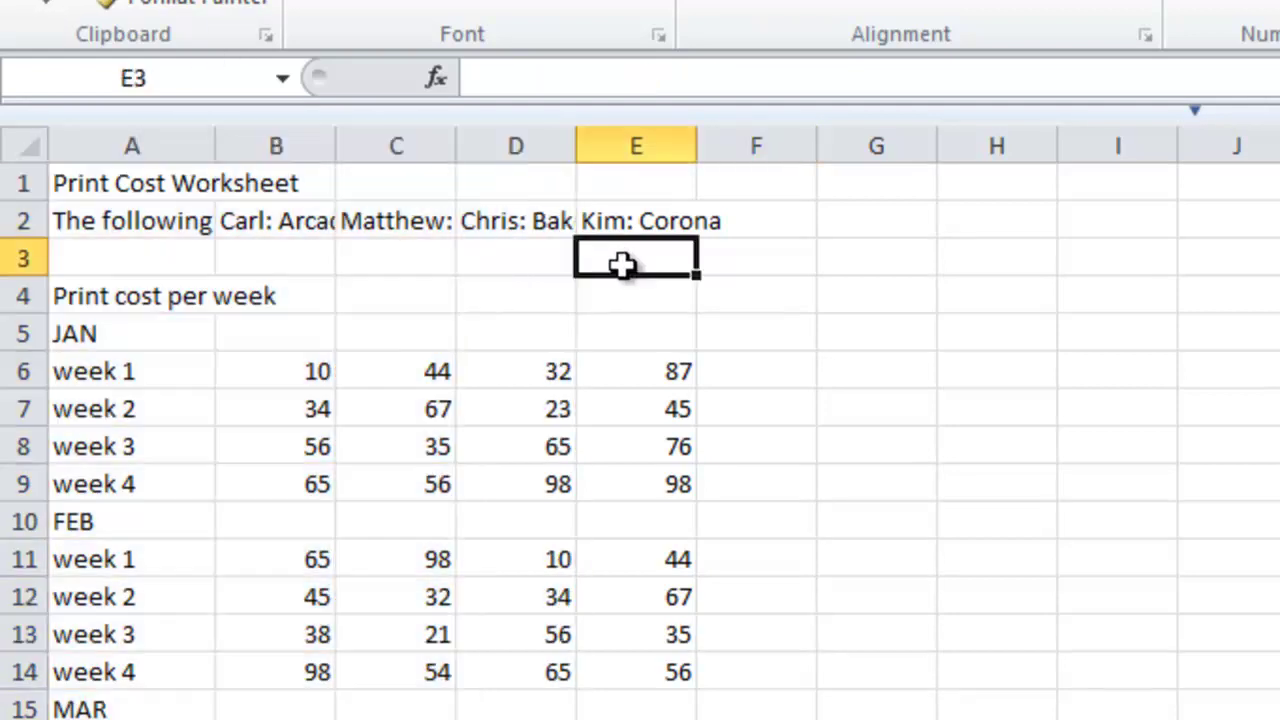
- Set the width of columns B through E to 15
left_click_drag(288, 145, 606, 150)
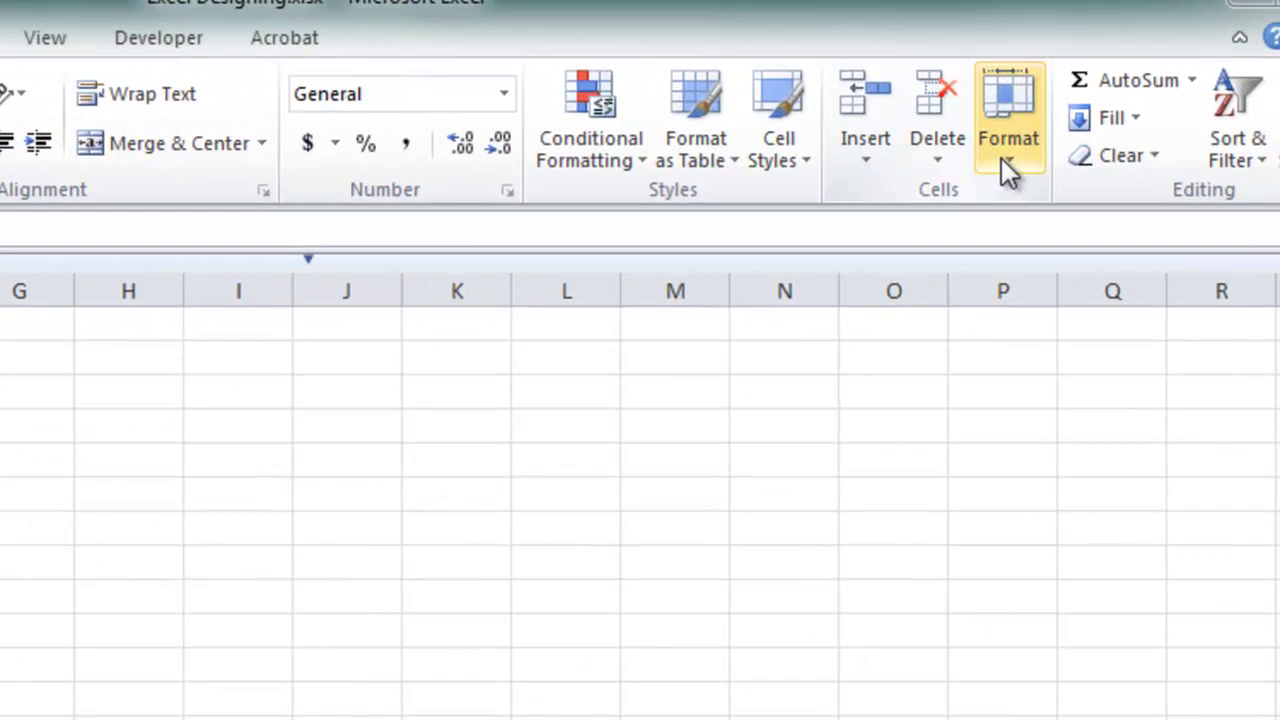
left_click(1003, 160)
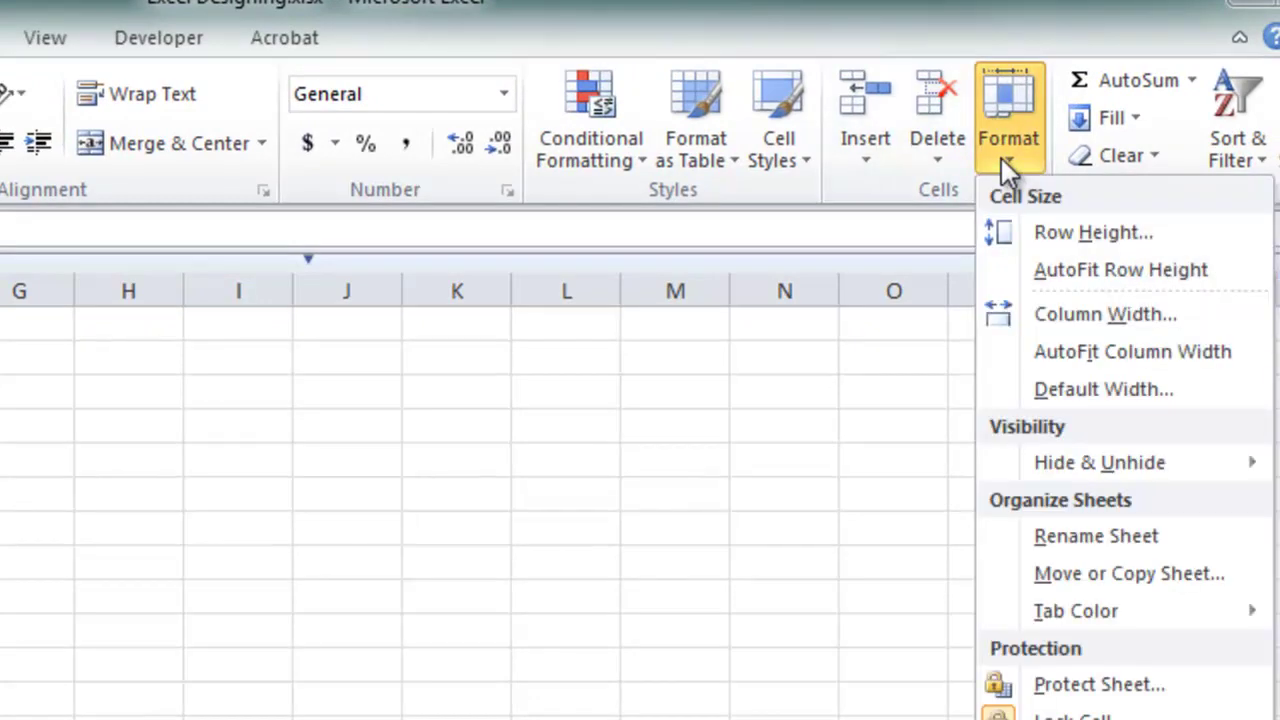
left_click(1088, 325)
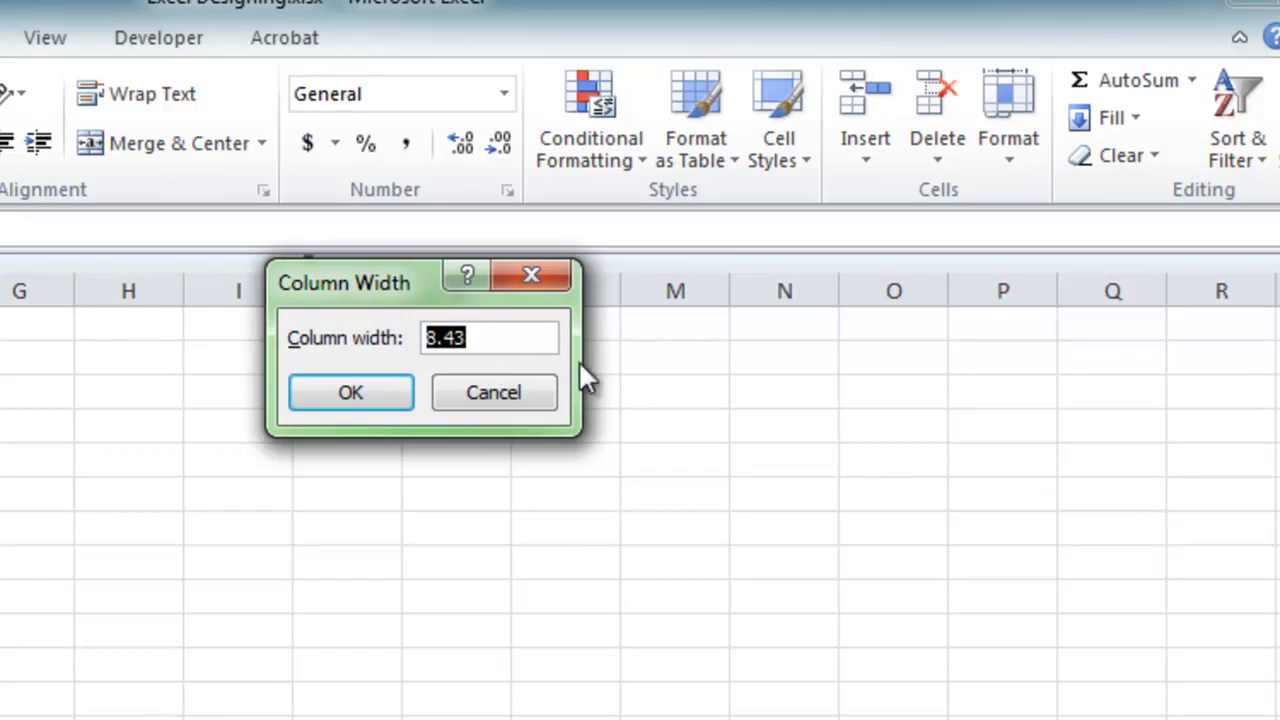
type("15")
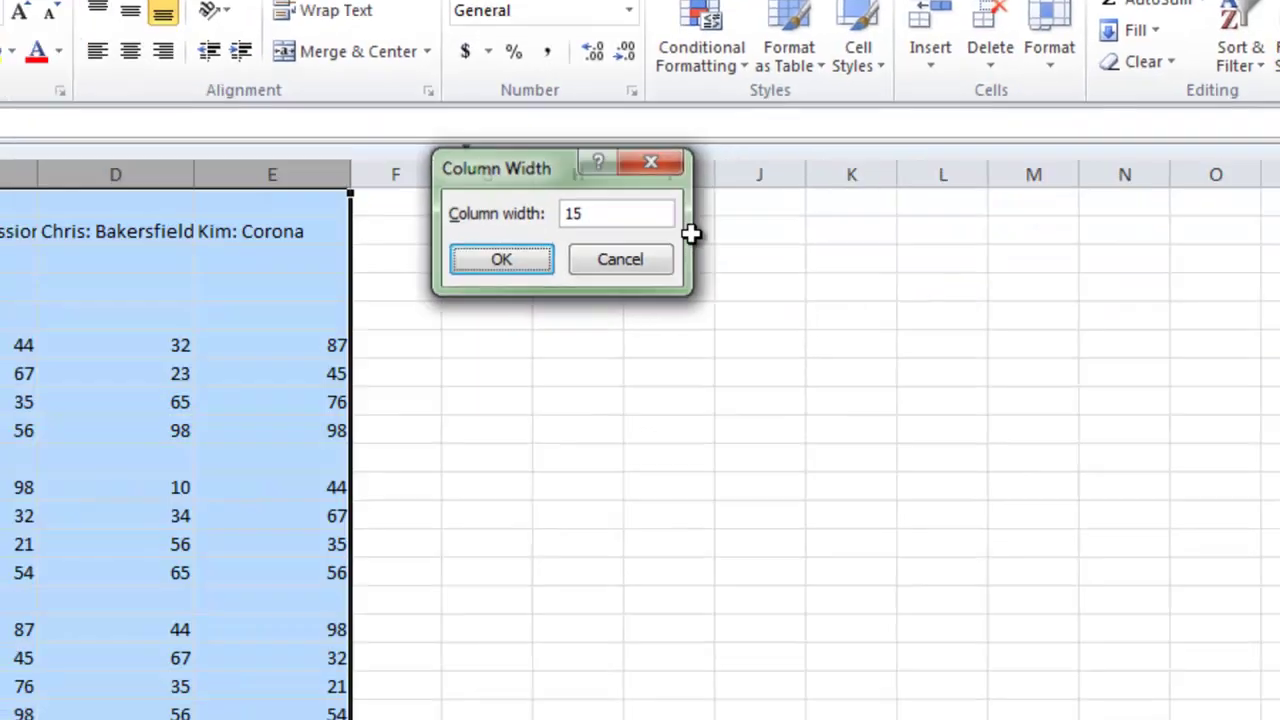
key("Return")
- Increase the height of row 2 to several times the height of the other rows
left_click(16, 500)
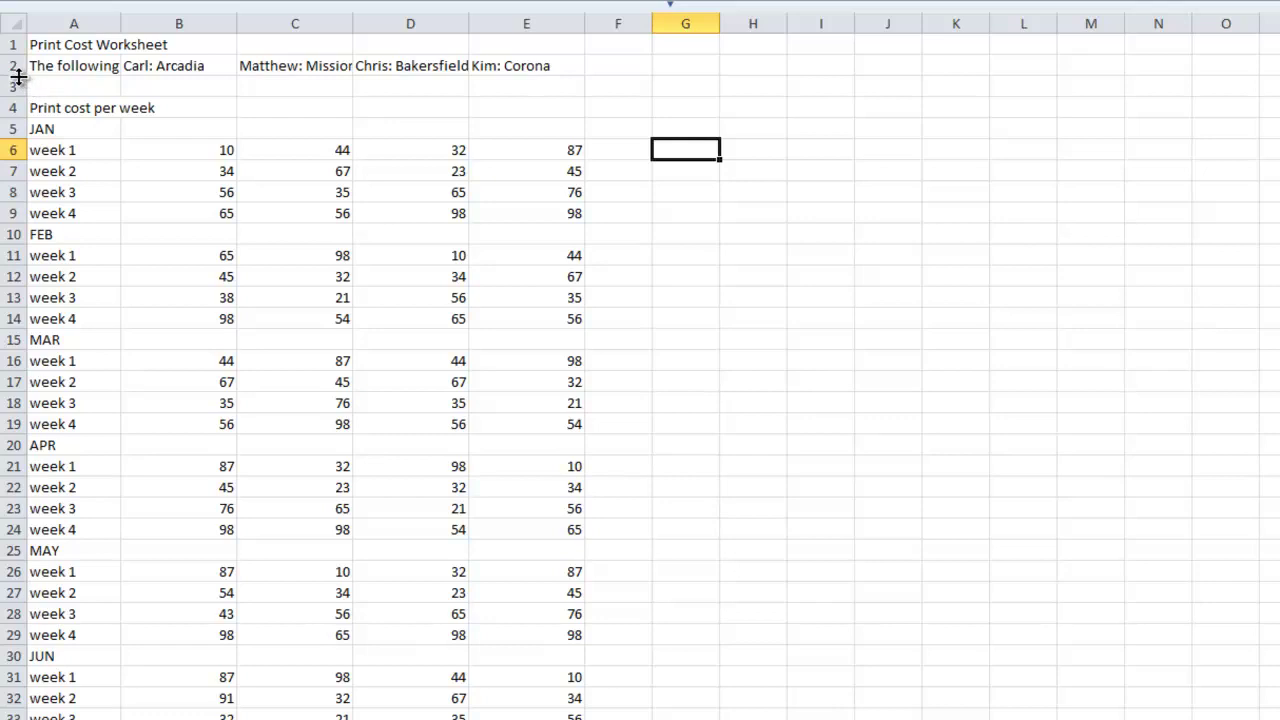
left_click_drag(18, 76, 18, 76)
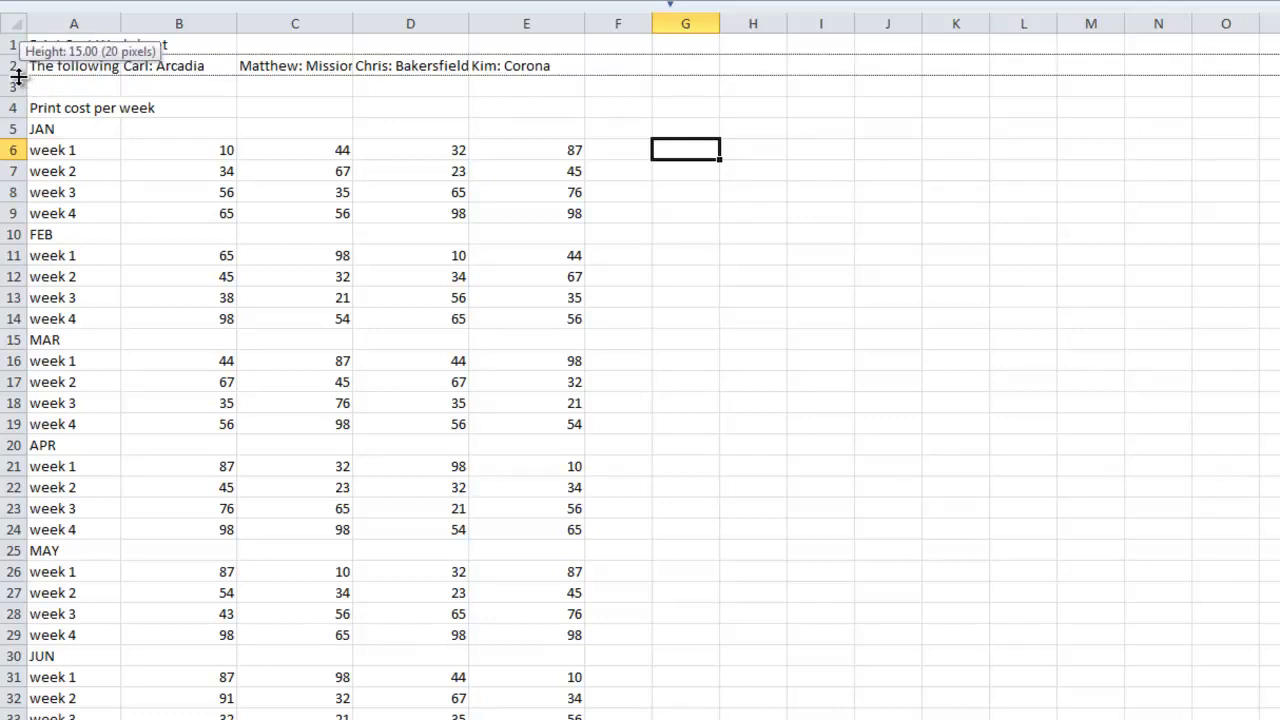
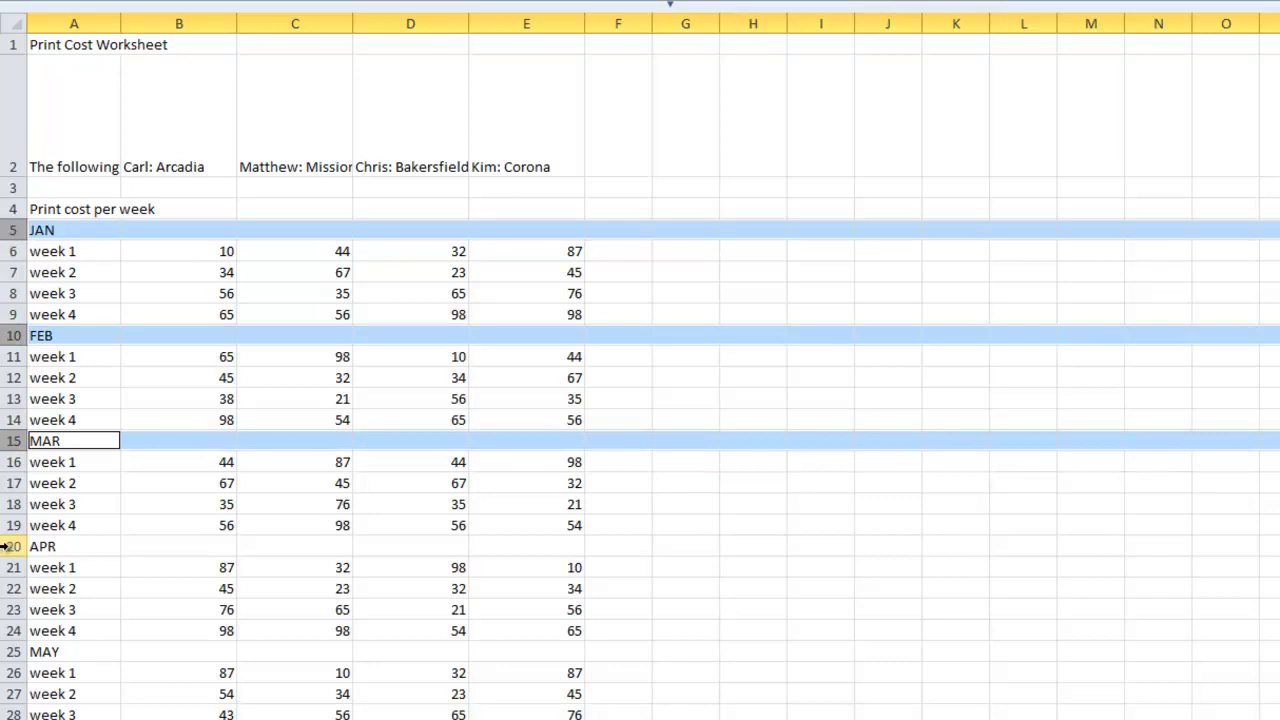
- Add the remaining month heading rows, from APR in row 20 through DEC in row 60, to the JAN, FEB and MAR row selection
left_click(10, 651)
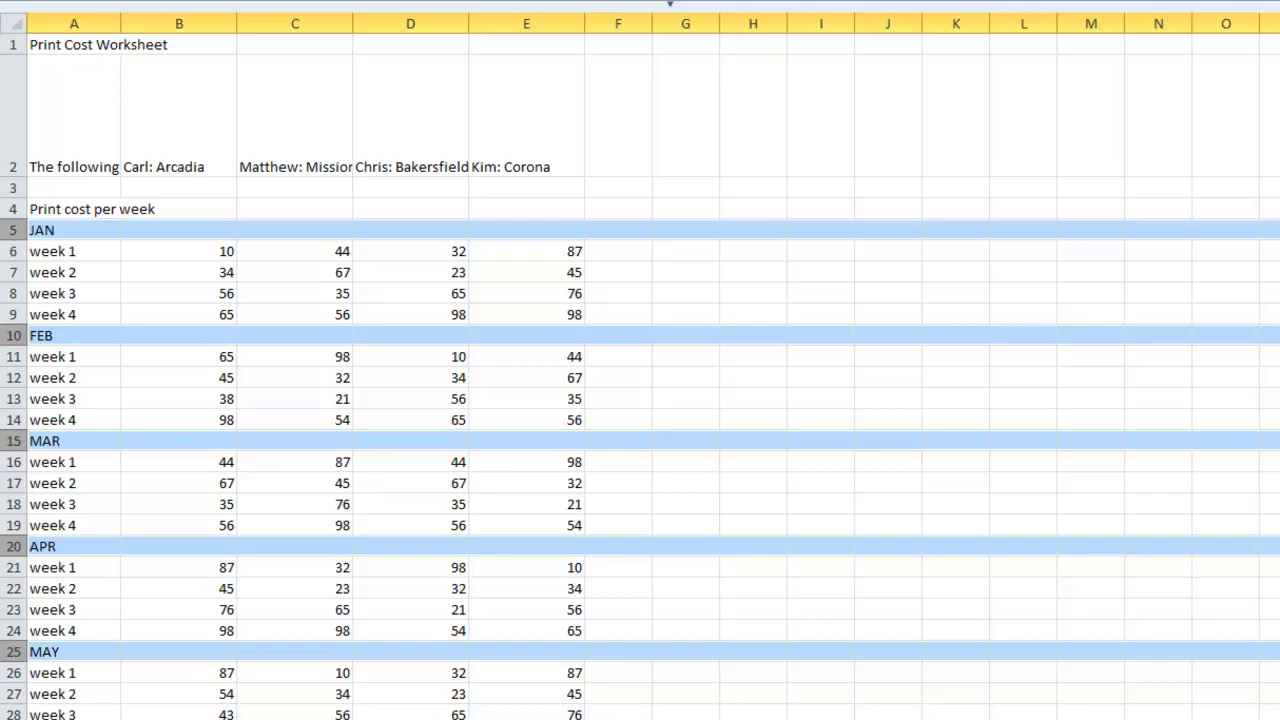
scroll(640, 376, "down", 12)
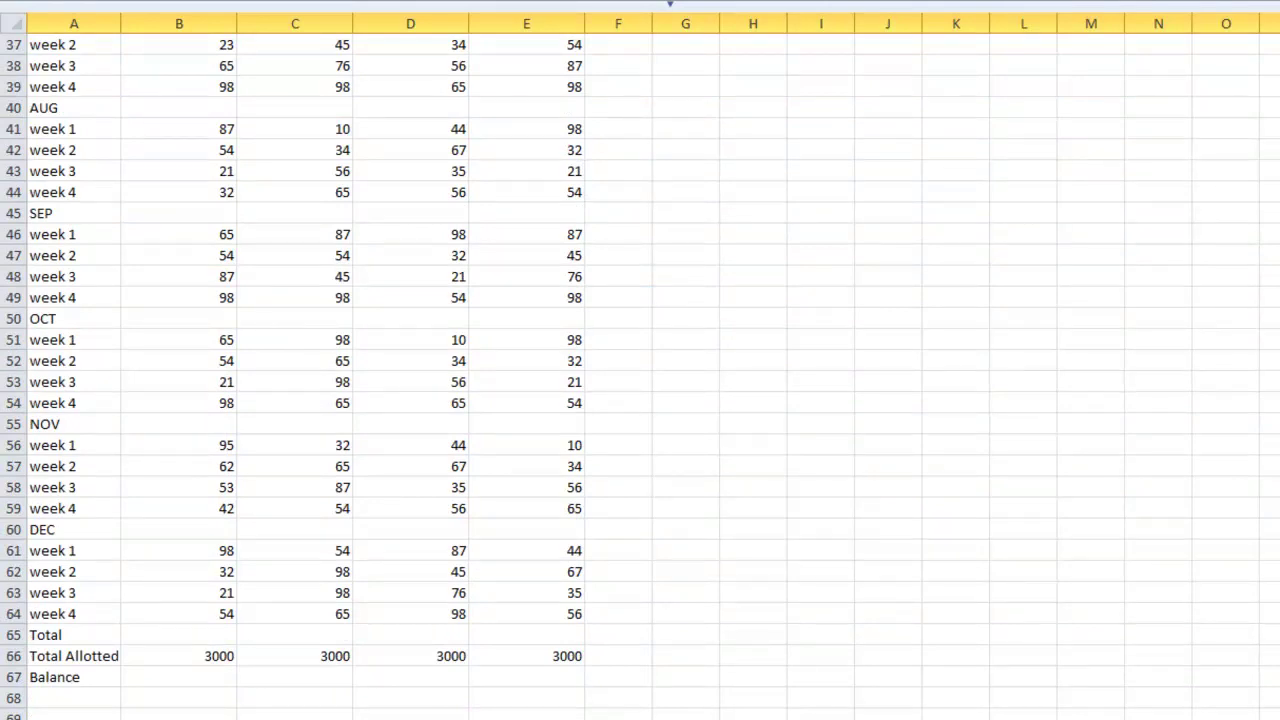
scroll(107, 505, "up", 3)
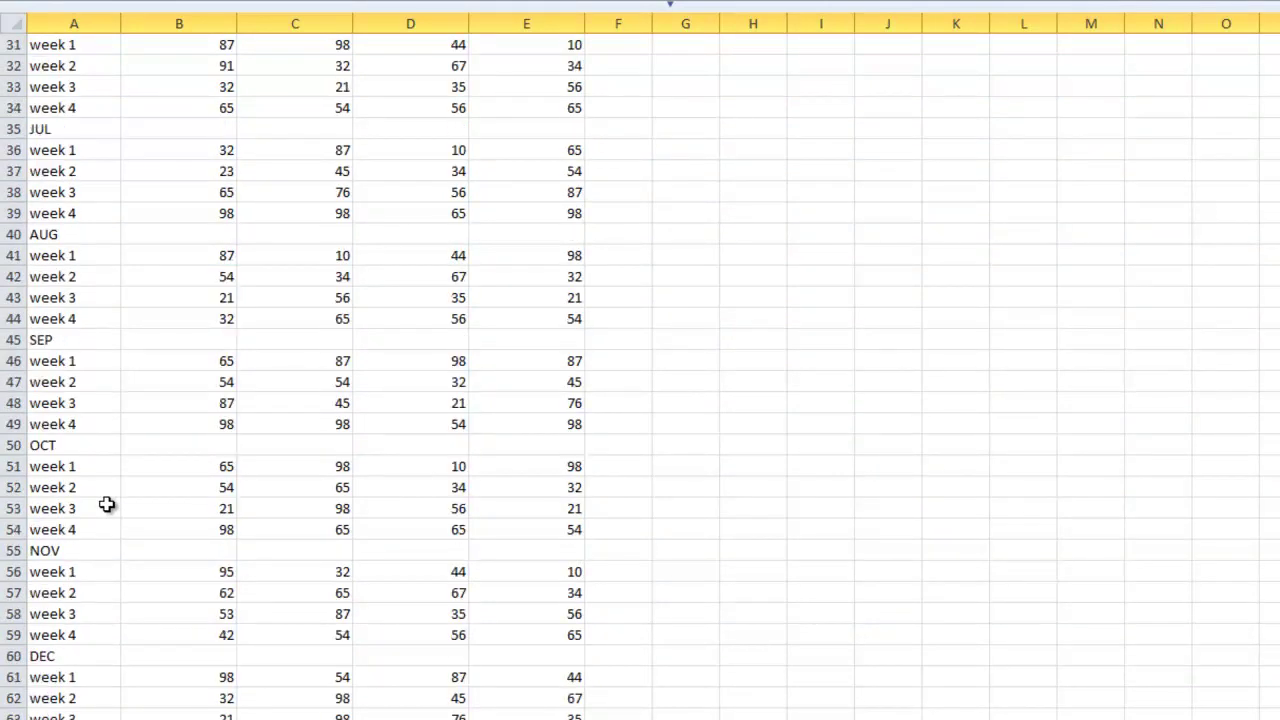
left_click(13, 191, "ctrl")
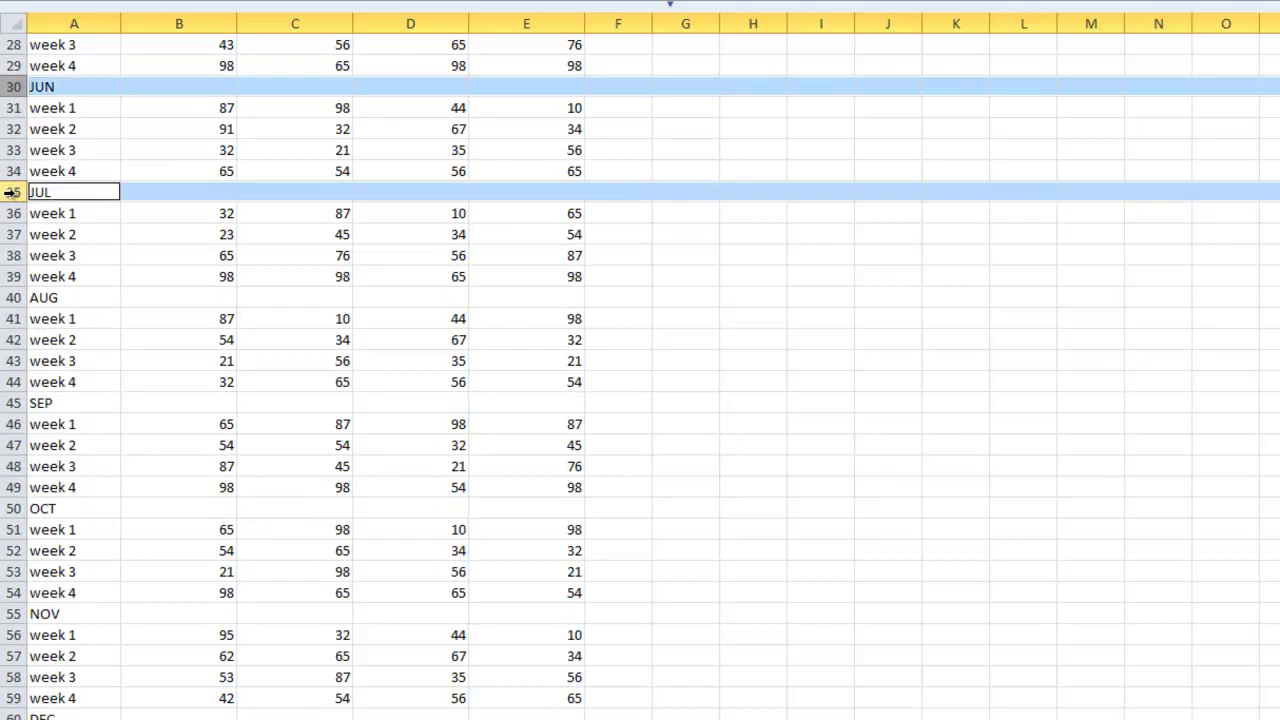
left_click(10, 297, "ctrl")
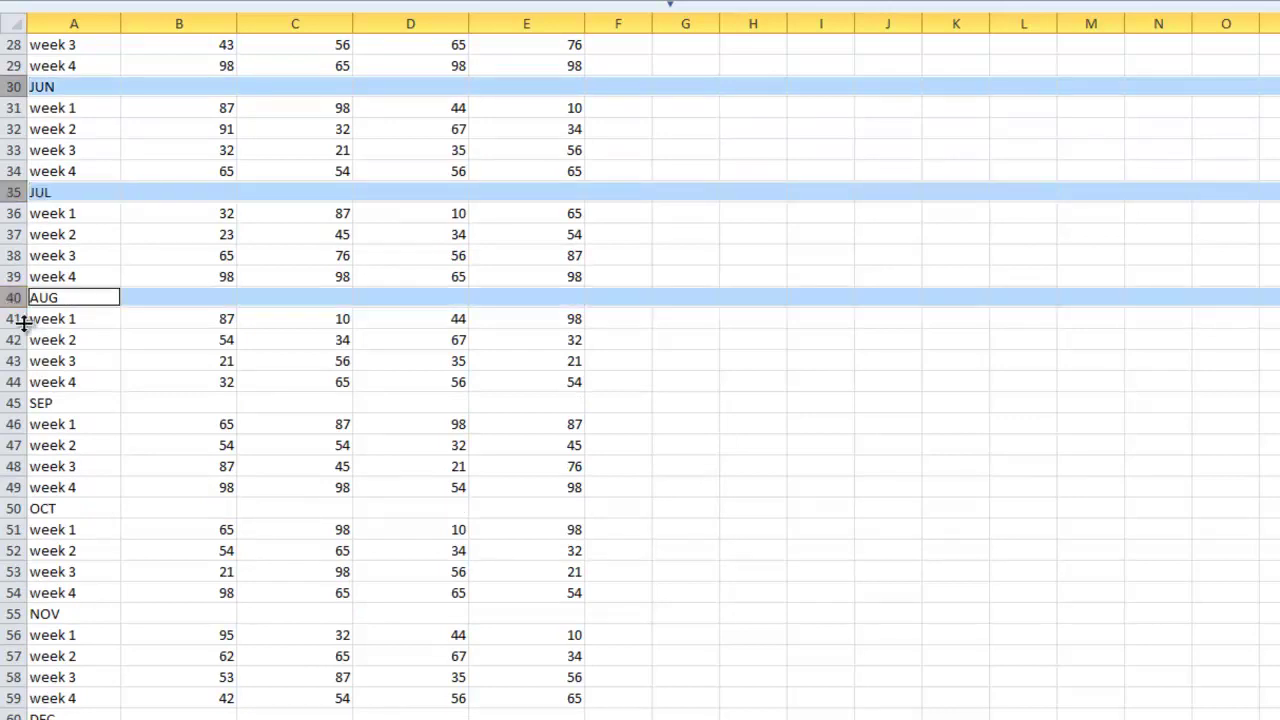
left_click(8, 402, "ctrl")
left_click(12, 508, "ctrl")
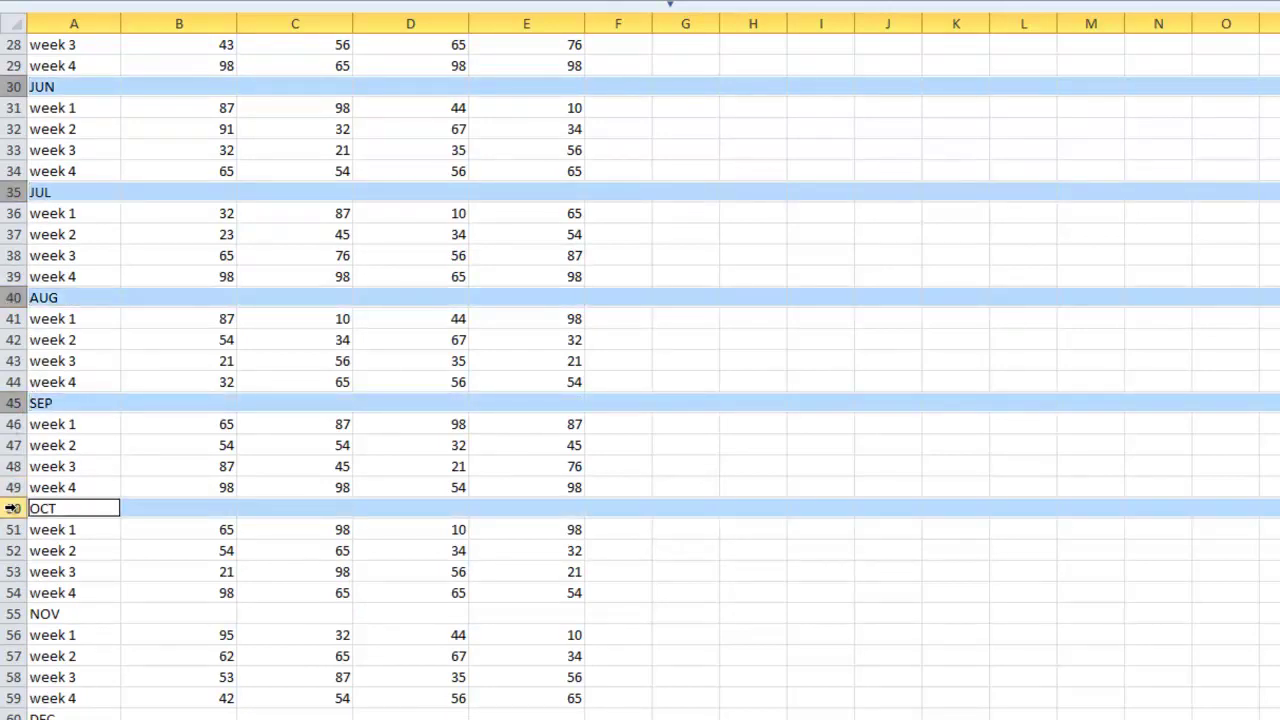
left_click(20, 618, "ctrl")
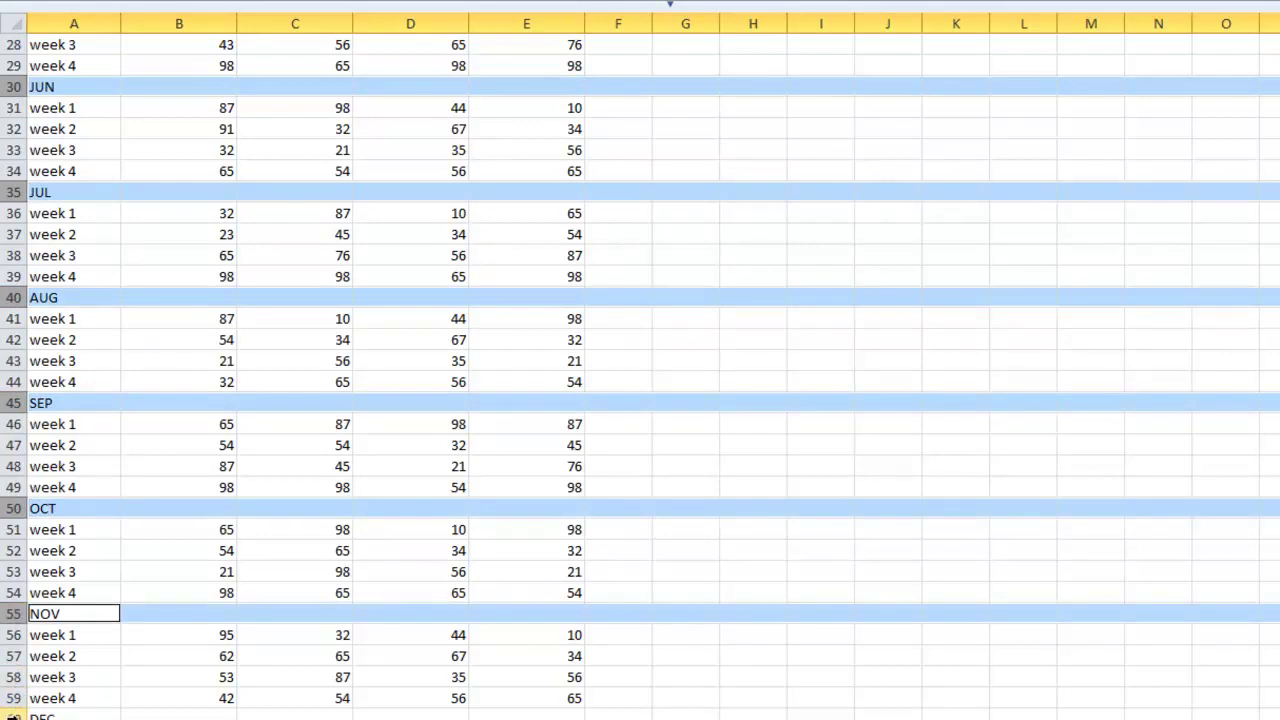
left_click(16, 714, "ctrl")
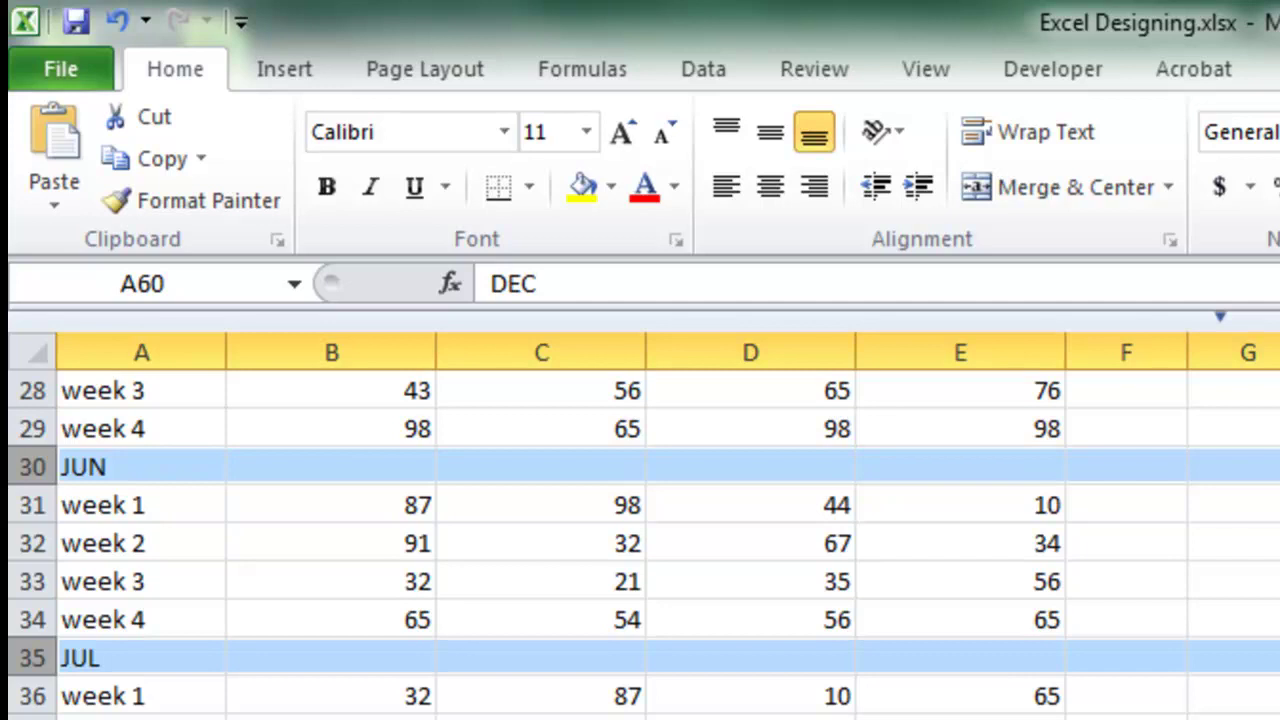
- Name the selected month rows Months
left_click(212, 286)
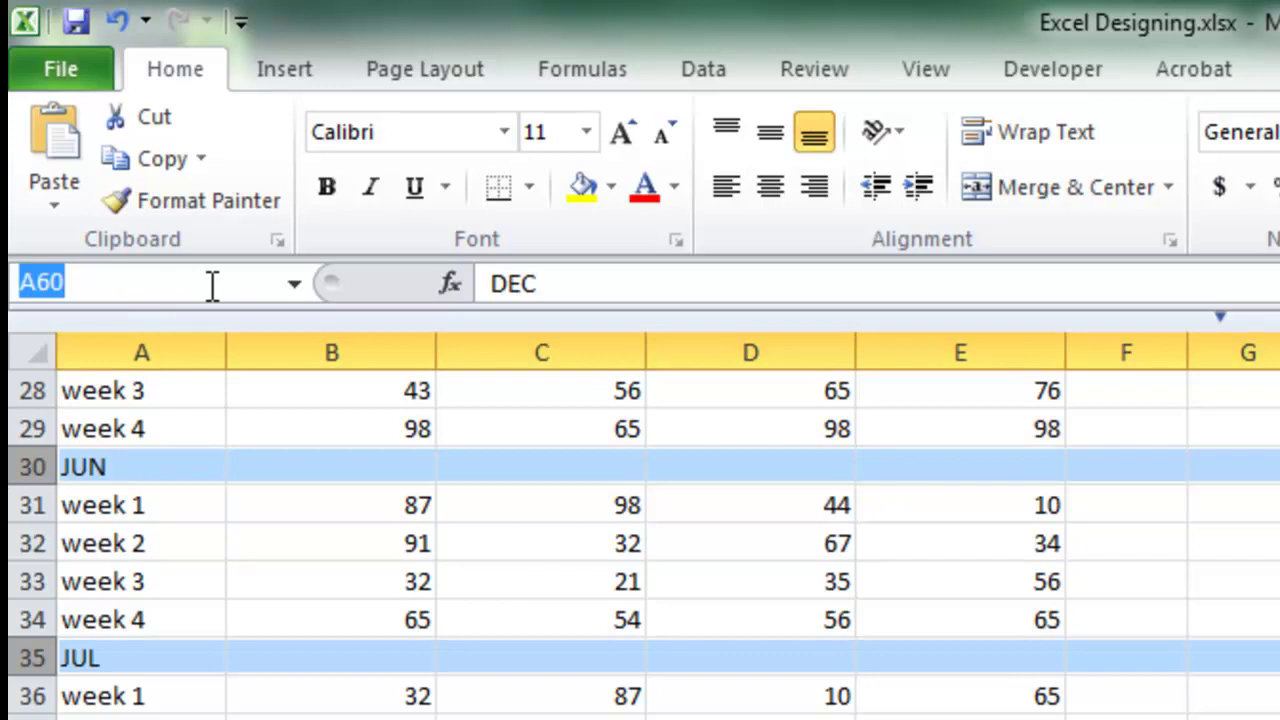
type("Months")
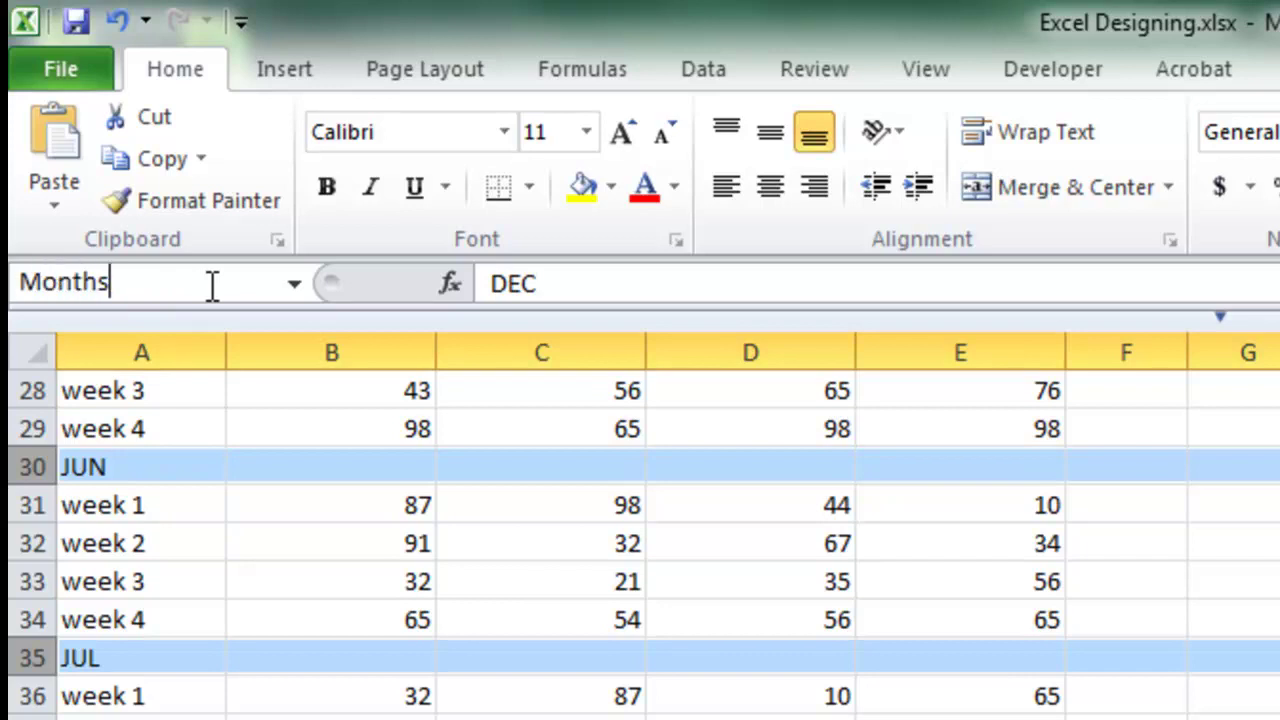
key("Return")
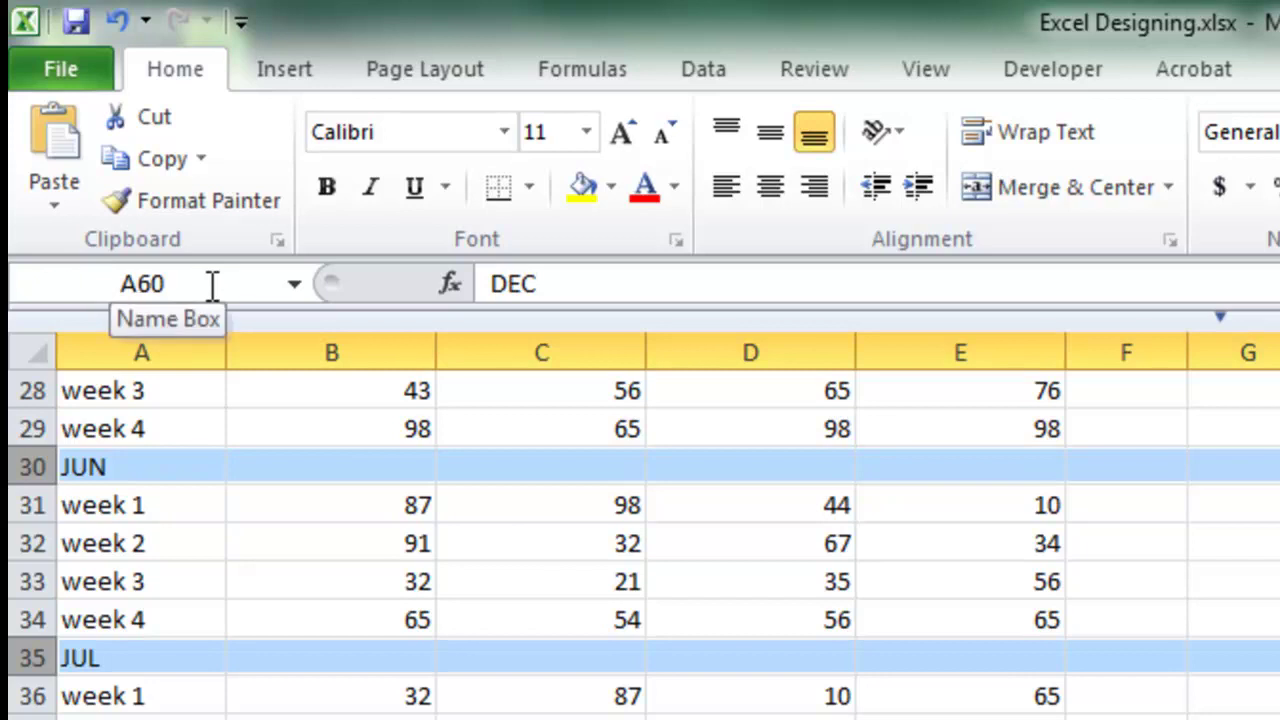
- Clear the month row selection by selecting C31, and recall the rows through the defined name Months
left_click(295, 280)
left_click(296, 280)
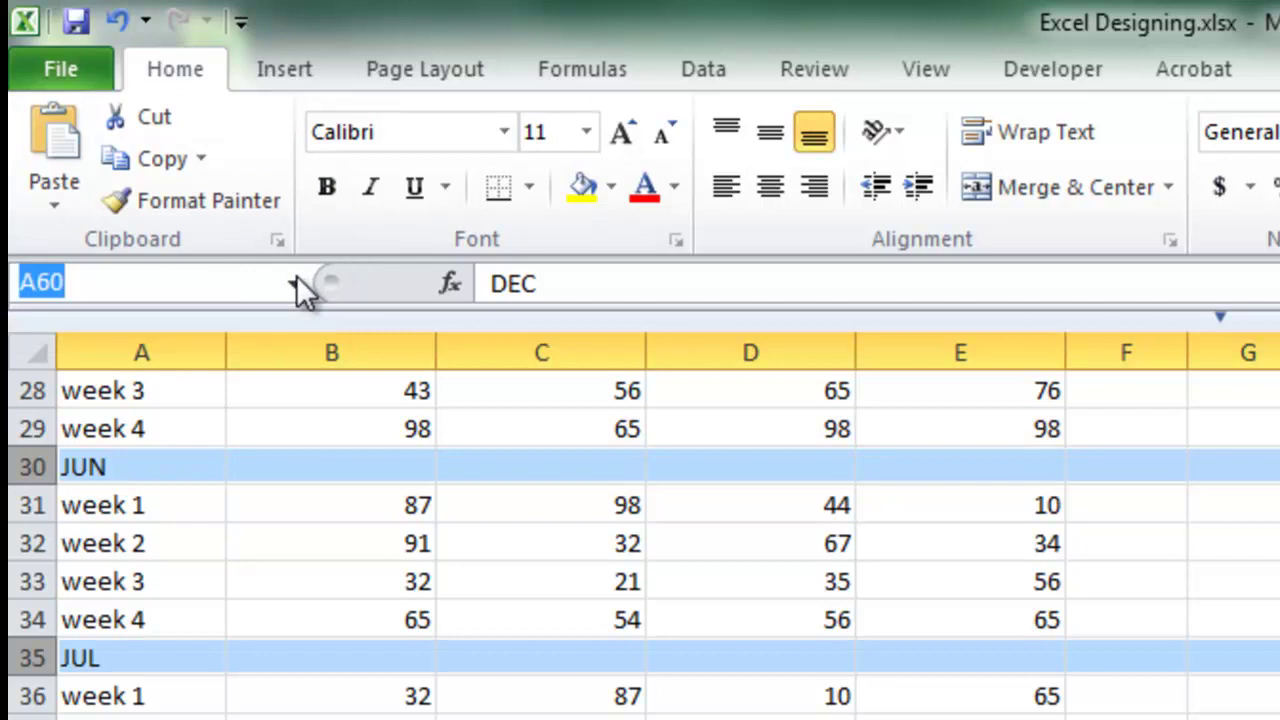
left_click(563, 513)
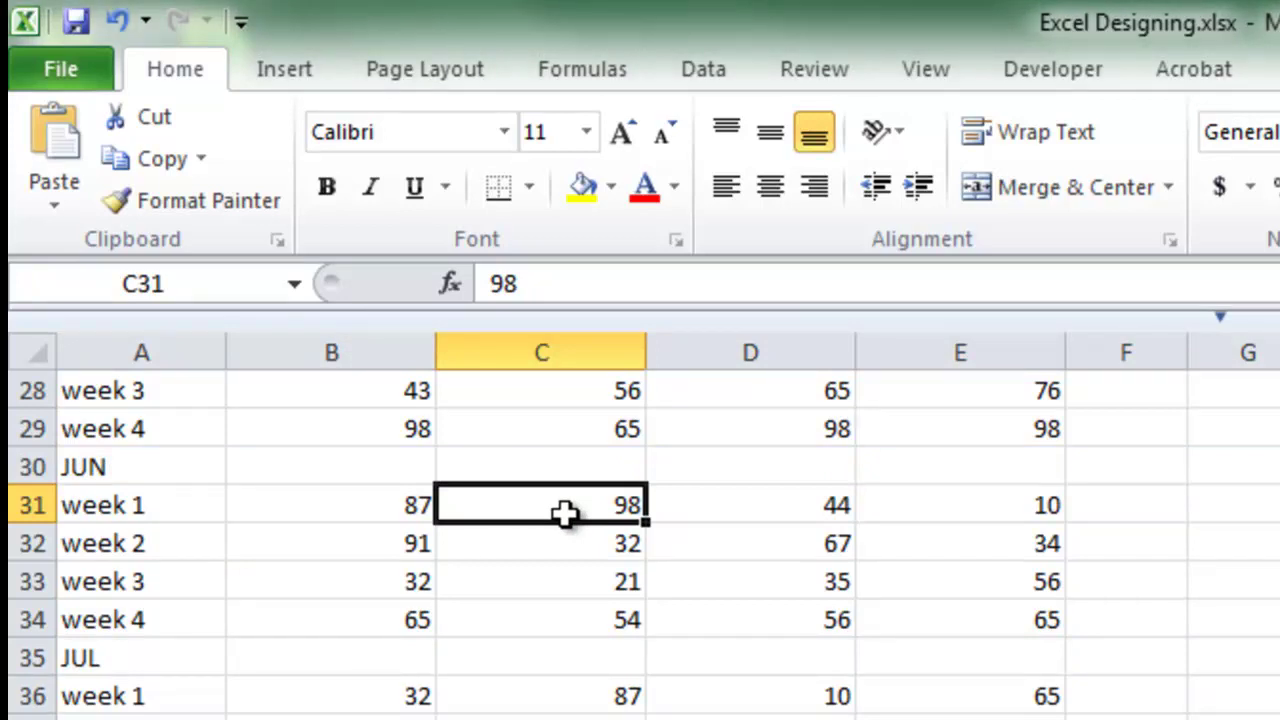
left_click(291, 287)
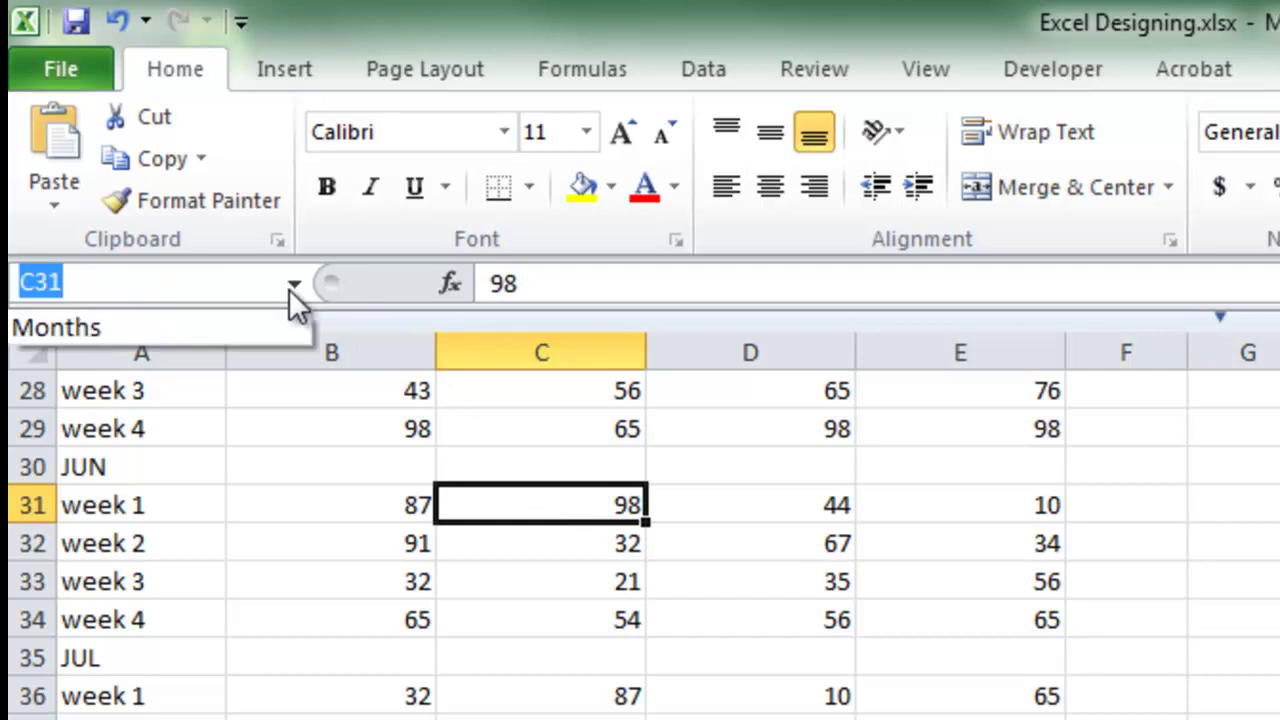
left_click(241, 327)
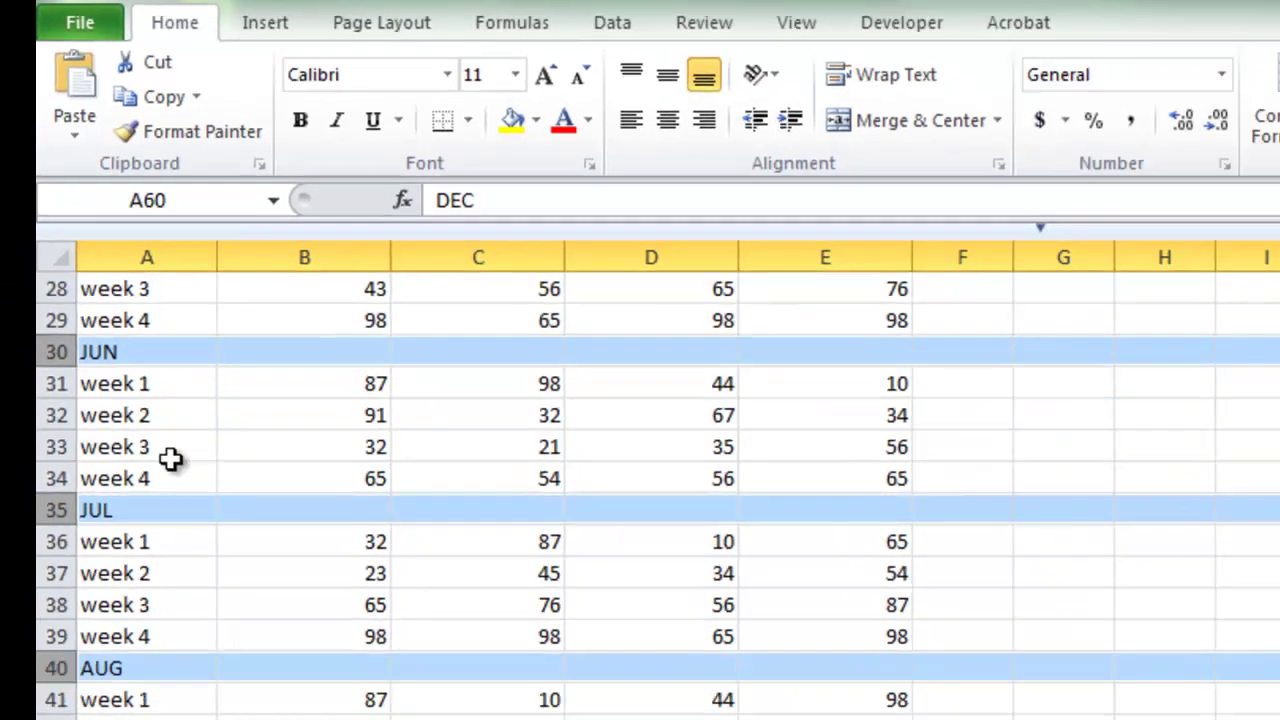
scroll(175, 581, "up", 9)
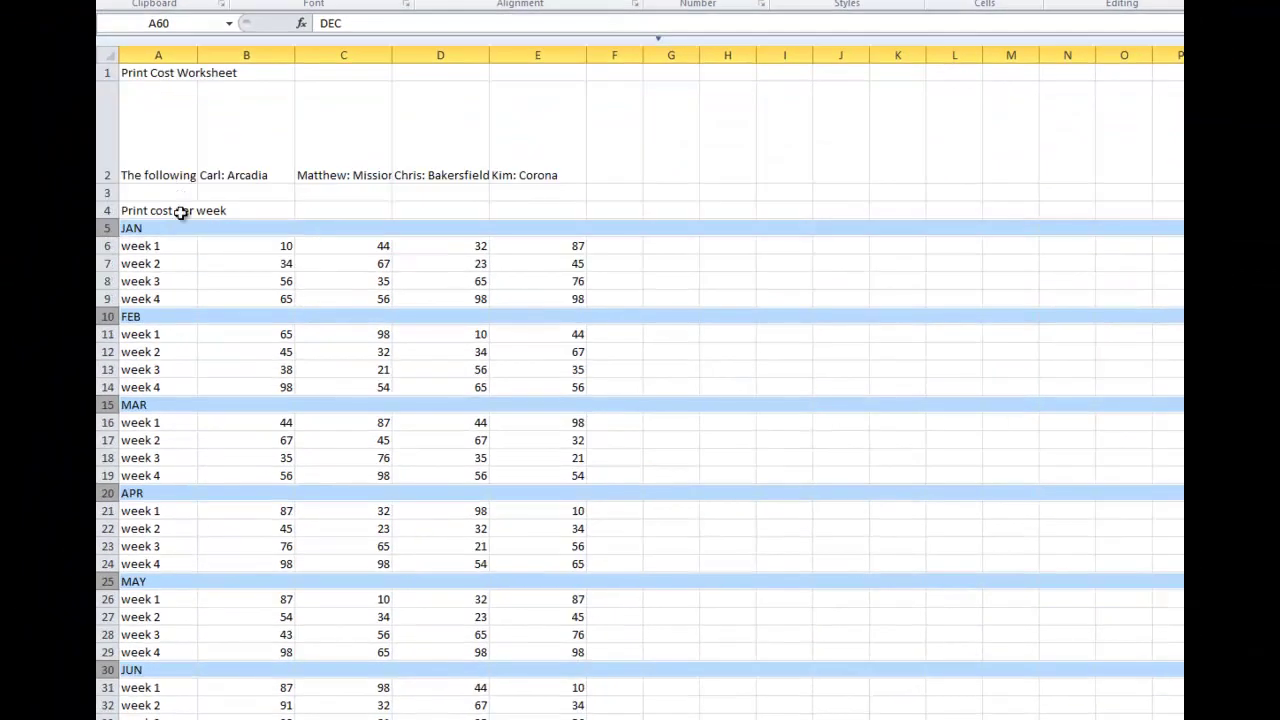
left_click(160, 250)
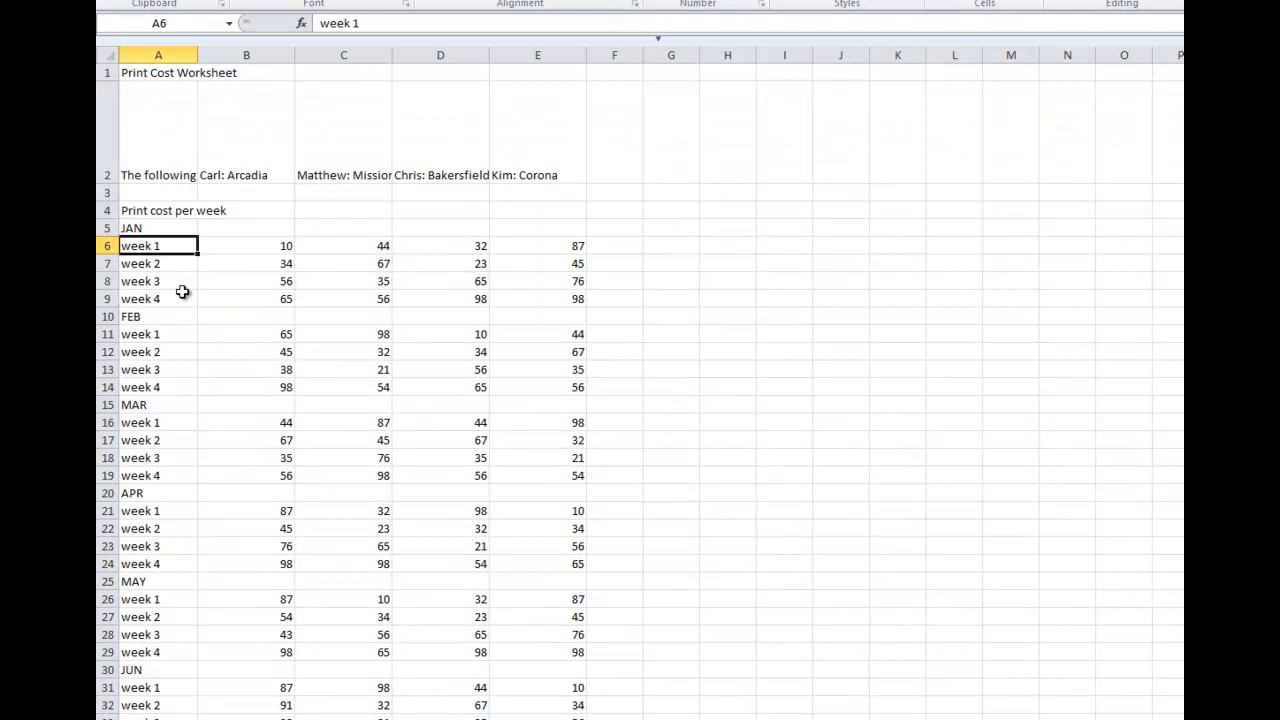
left_click(172, 297, "ctrl")
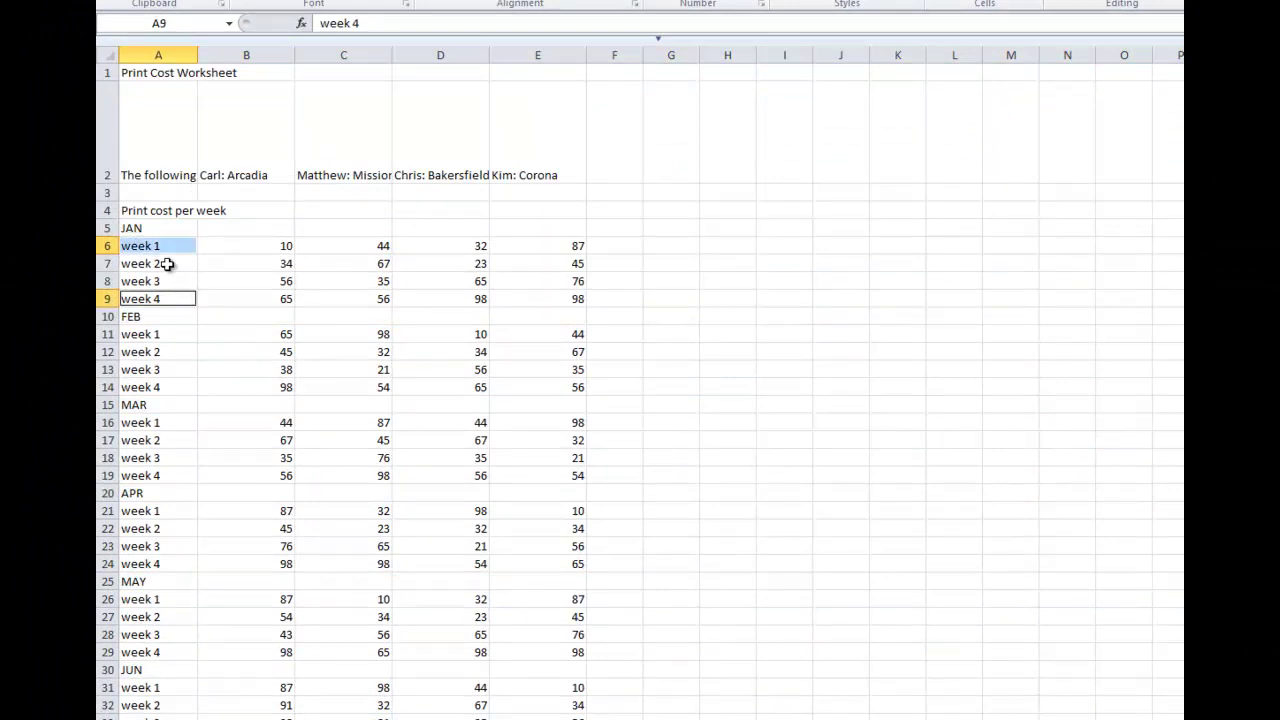
left_click(167, 264)
left_click(172, 246)
left_click(166, 298, "shift")
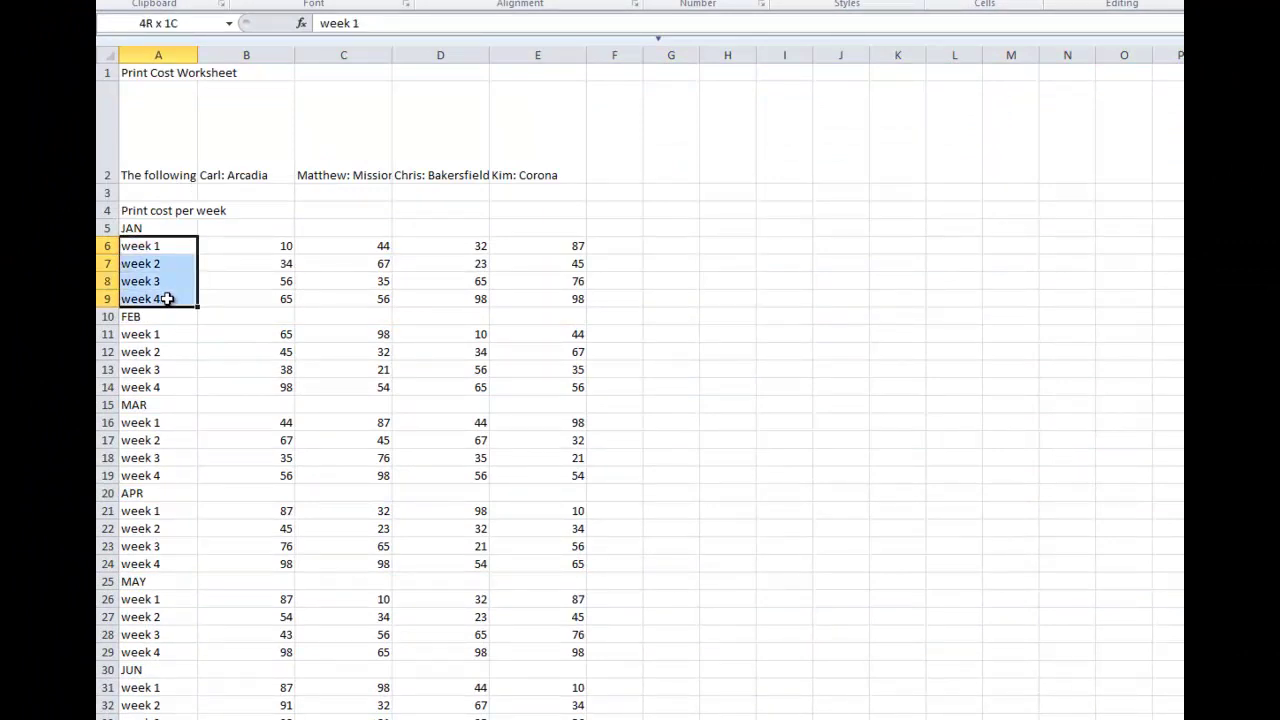
left_click(177, 337)
- Select the week 1 to week 4 cells in column A under every month, from JAN (A6) through DEC (A64)
left_click(177, 246)
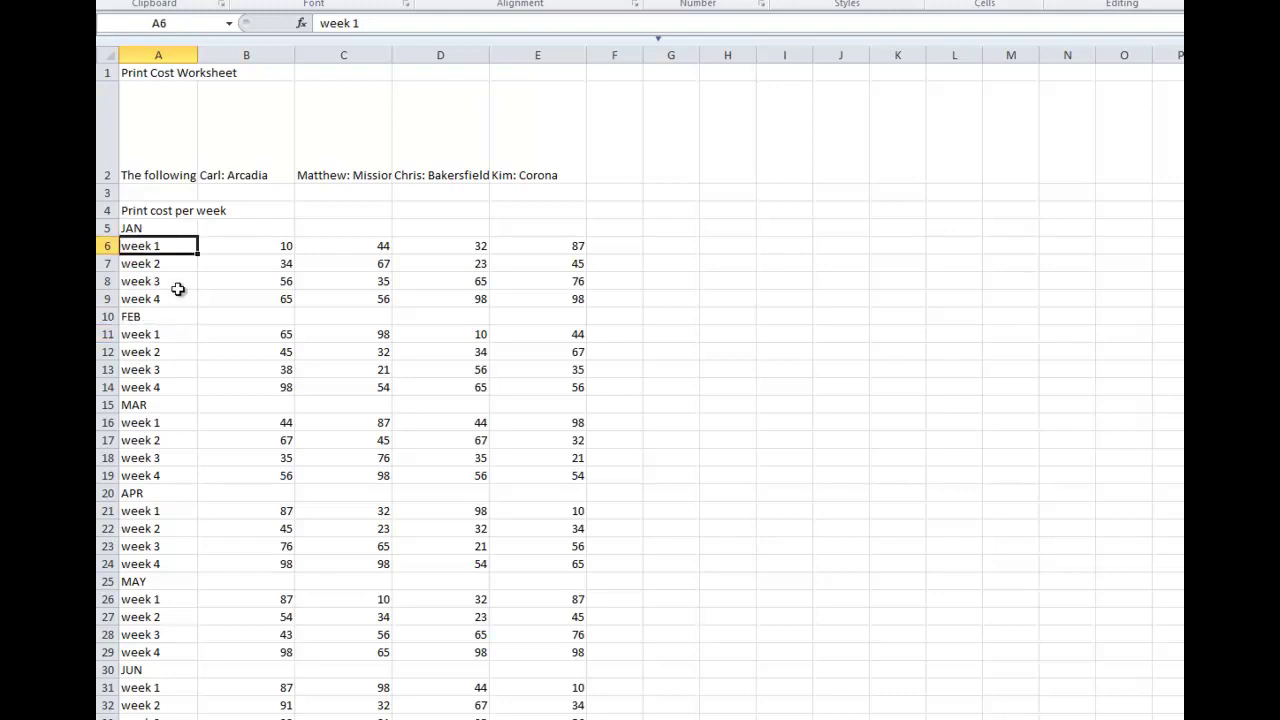
left_click(177, 297, "shift")
left_click(178, 335, "ctrl")
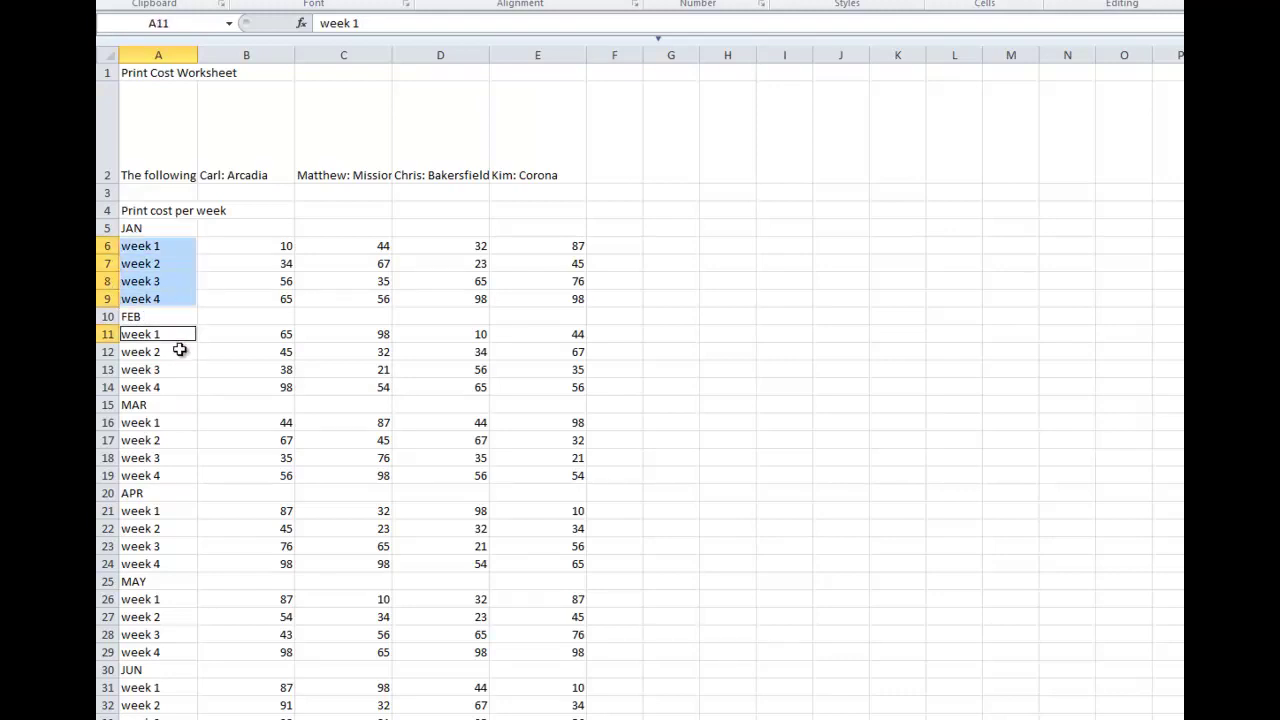
left_click_drag(180, 335, 177, 648)
left_click(170, 600, "ctrl")
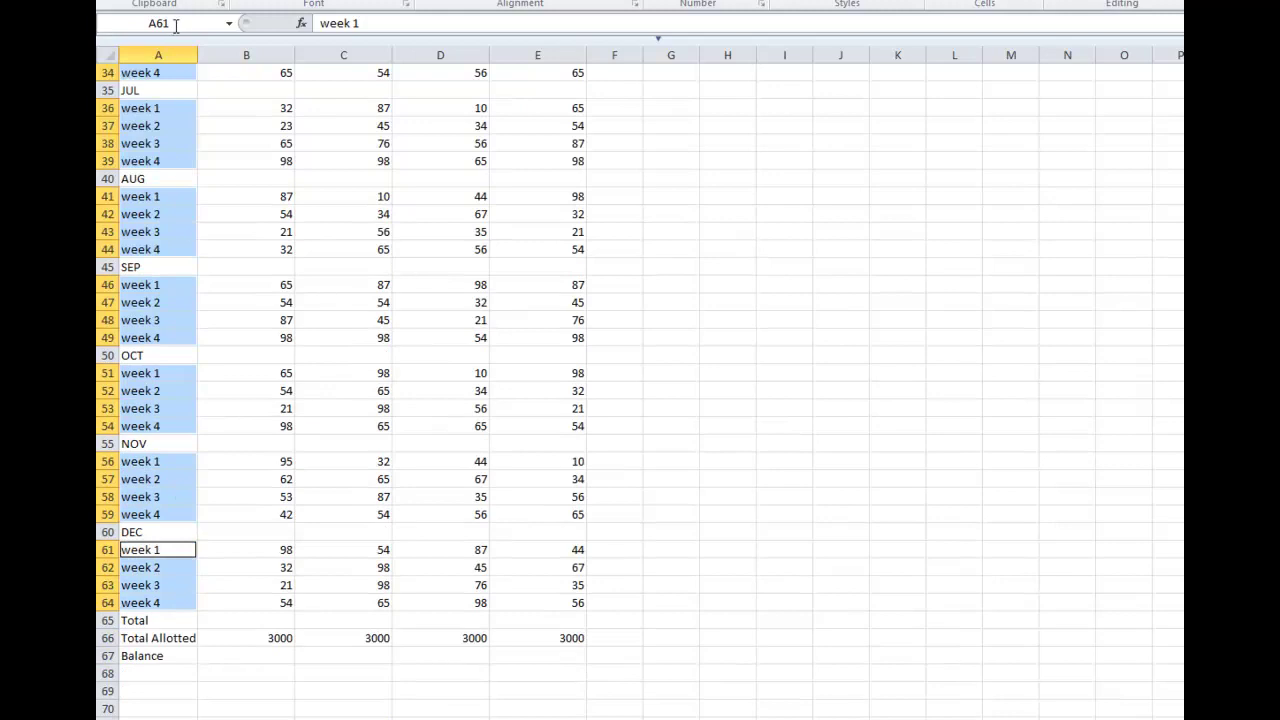
- Name the selected week cells Weeks
left_click(175, 26)
type("Weeks")
key("Return")
- Recall the Months named range and set the height of its rows to 23
left_click(229, 27)
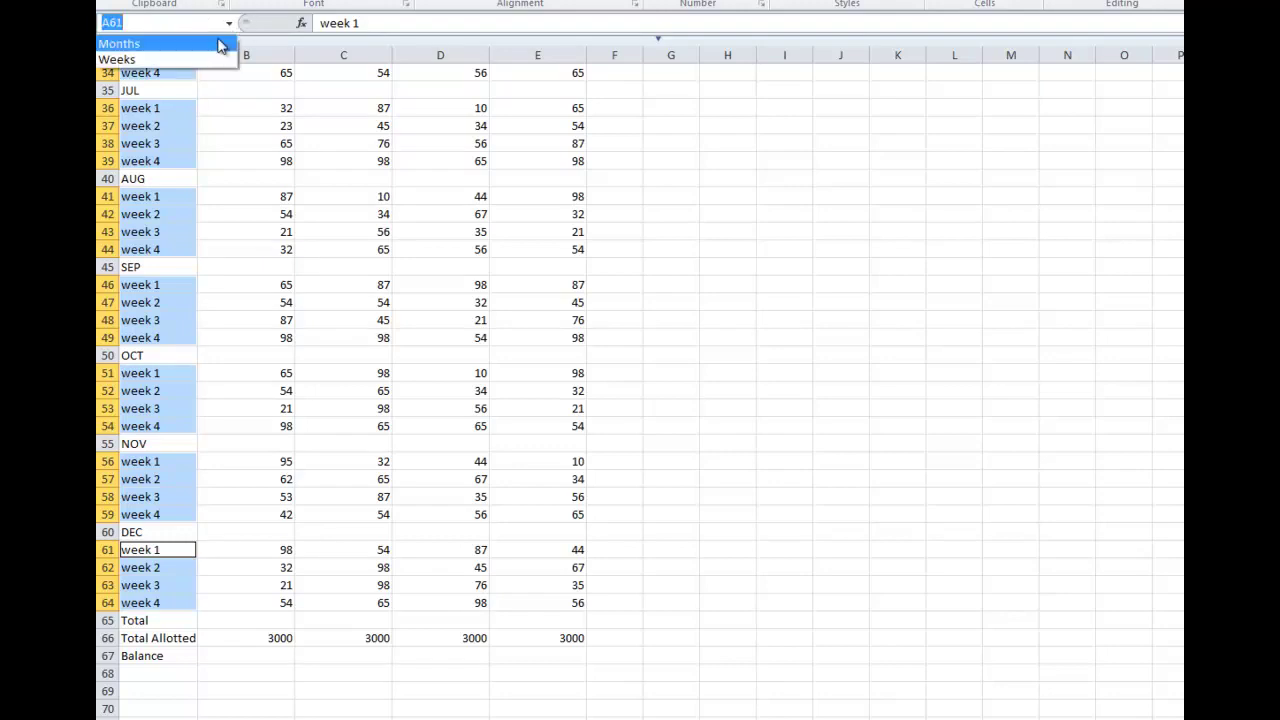
left_click(209, 45)
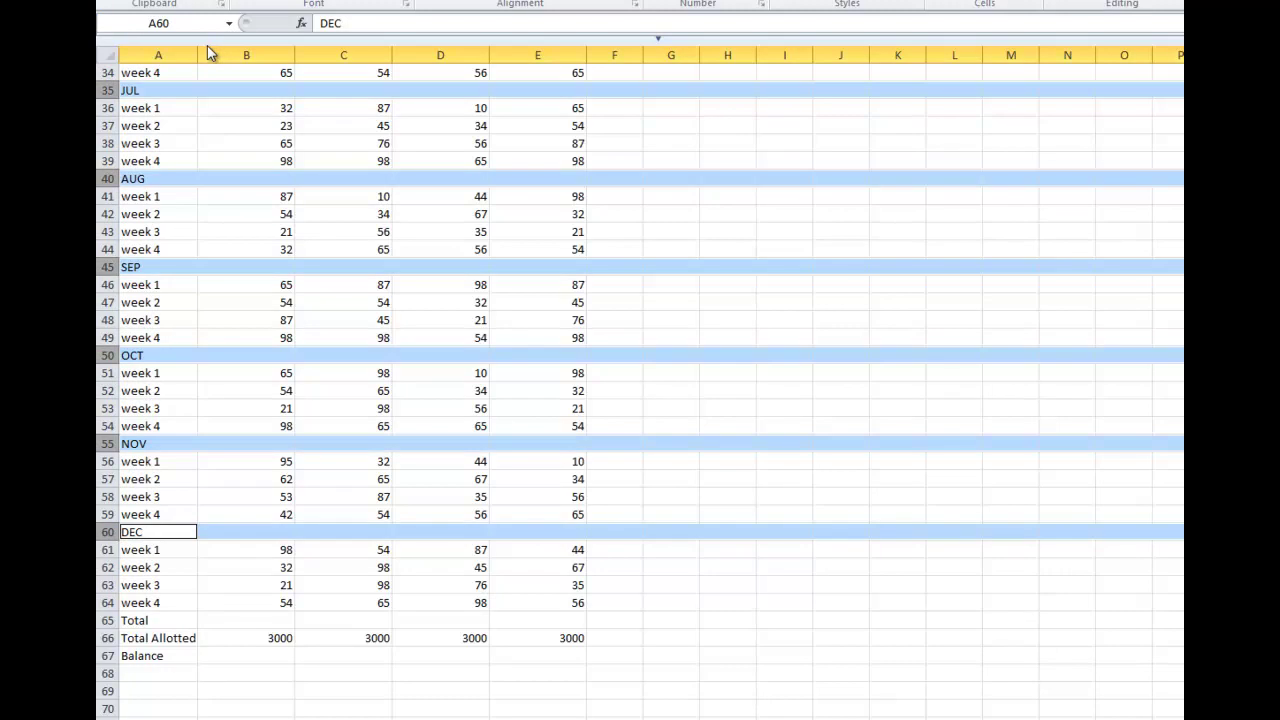
right_click(112, 90)
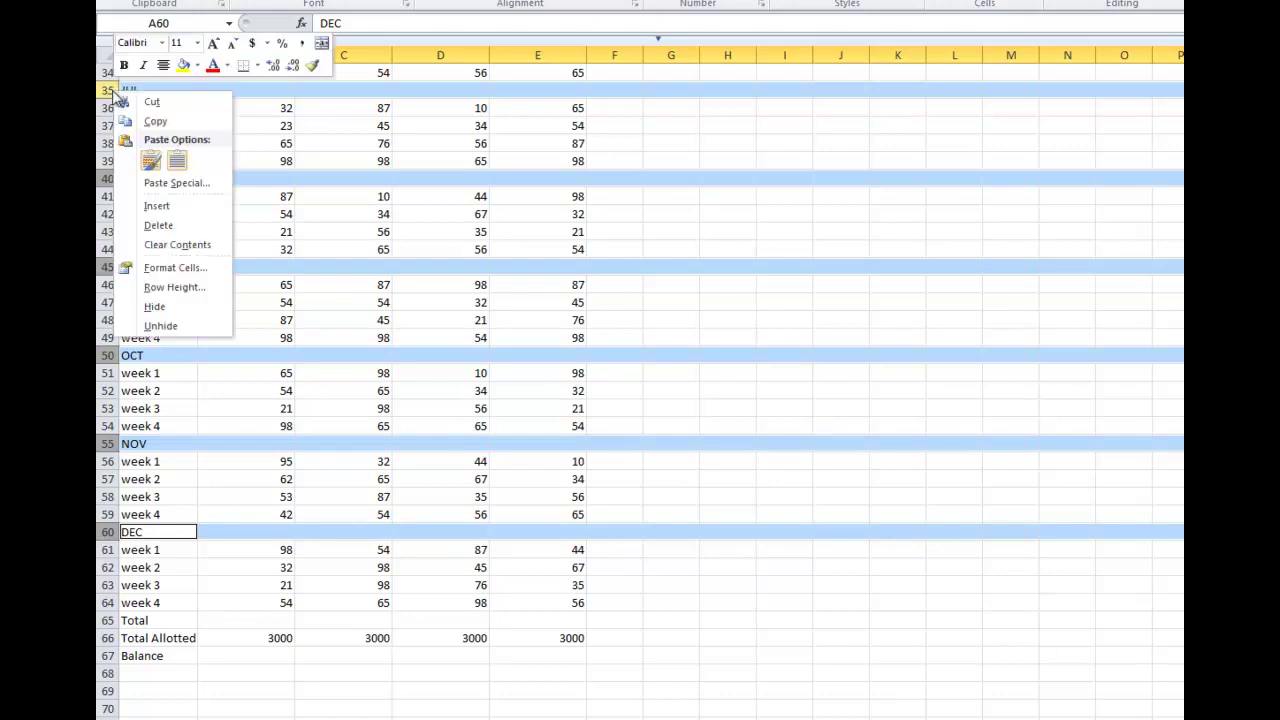
left_click(186, 289)
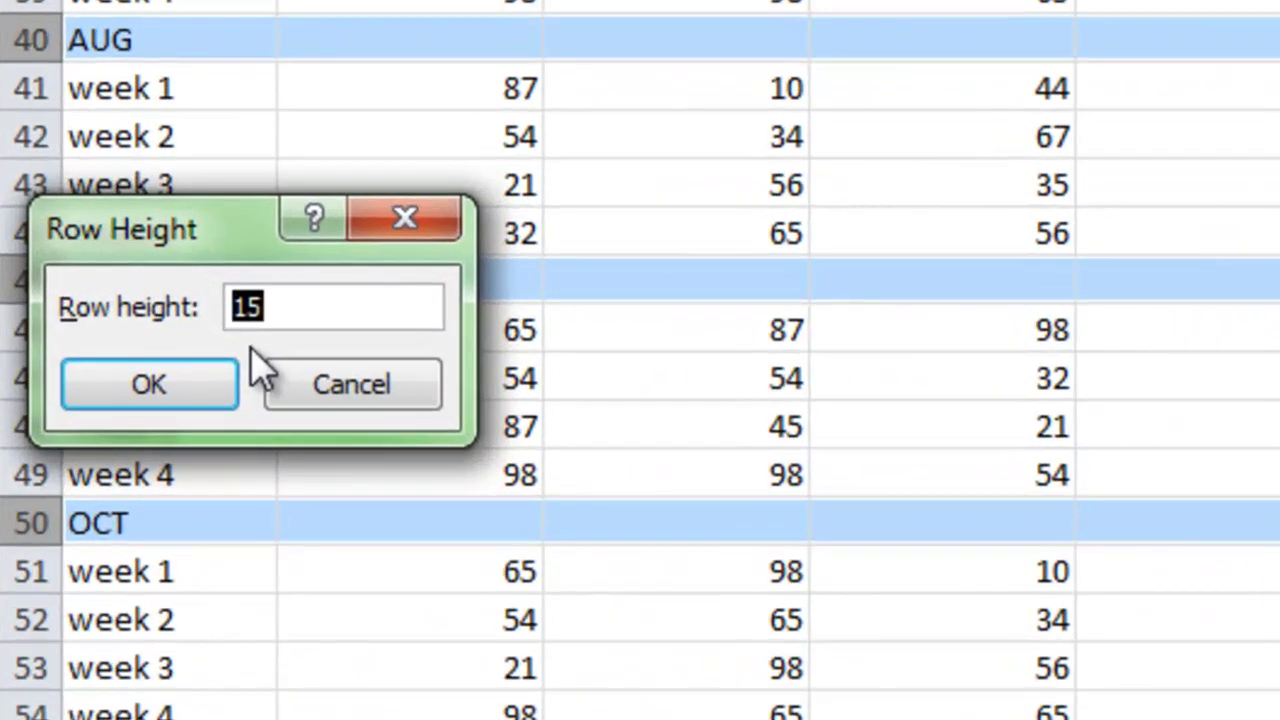
type("23")
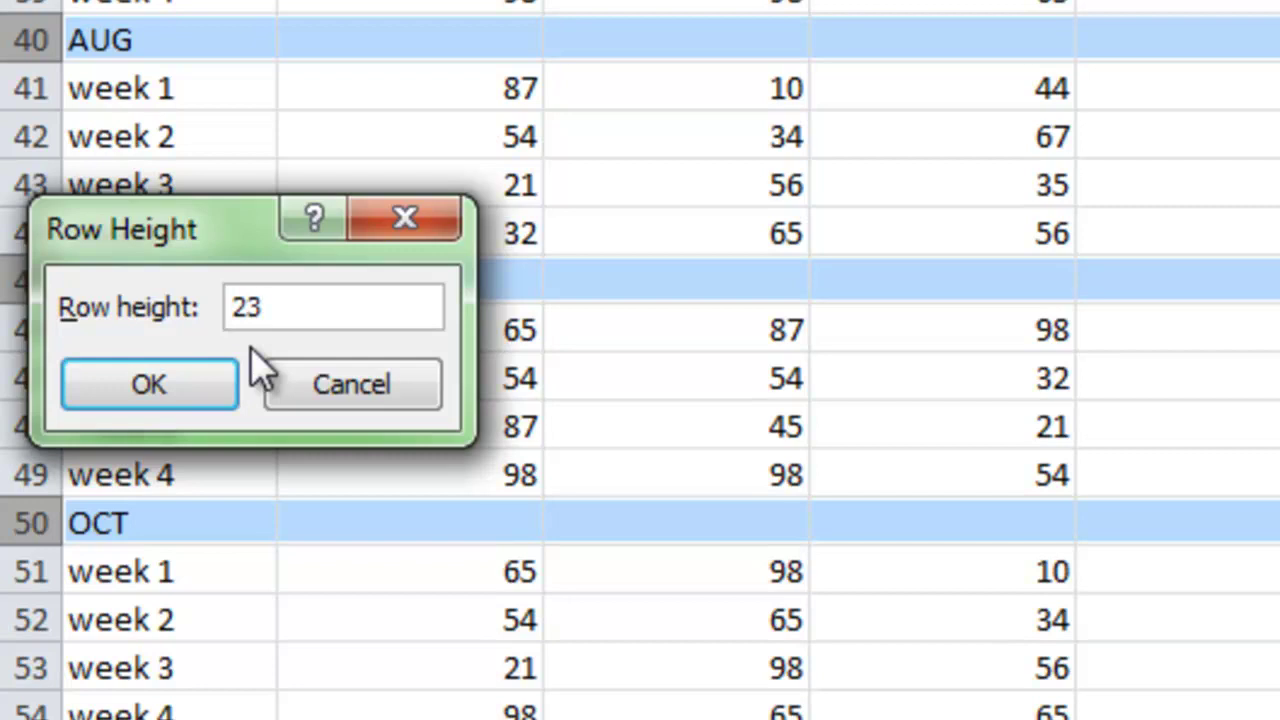
key("Return")
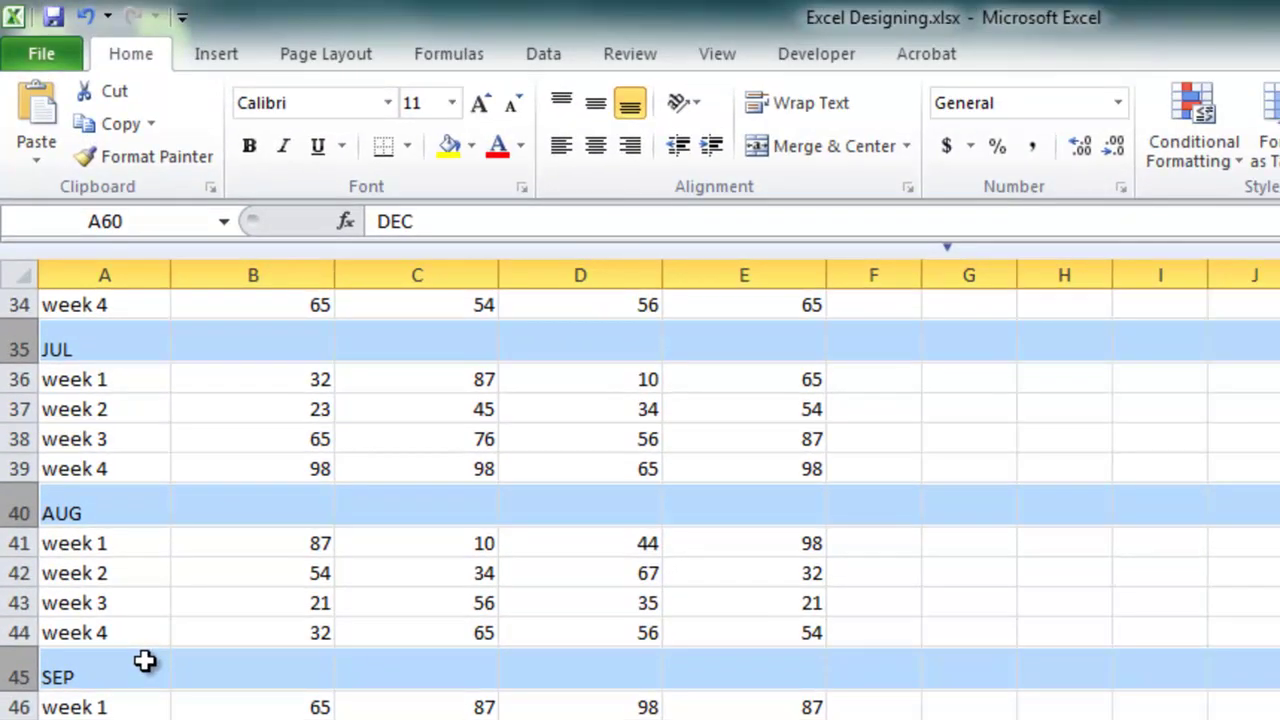
- Turn on Wrap text for the printer users text in cell A2 through the Format Cells alignment settings
scroll(174, 654, "up", 10)
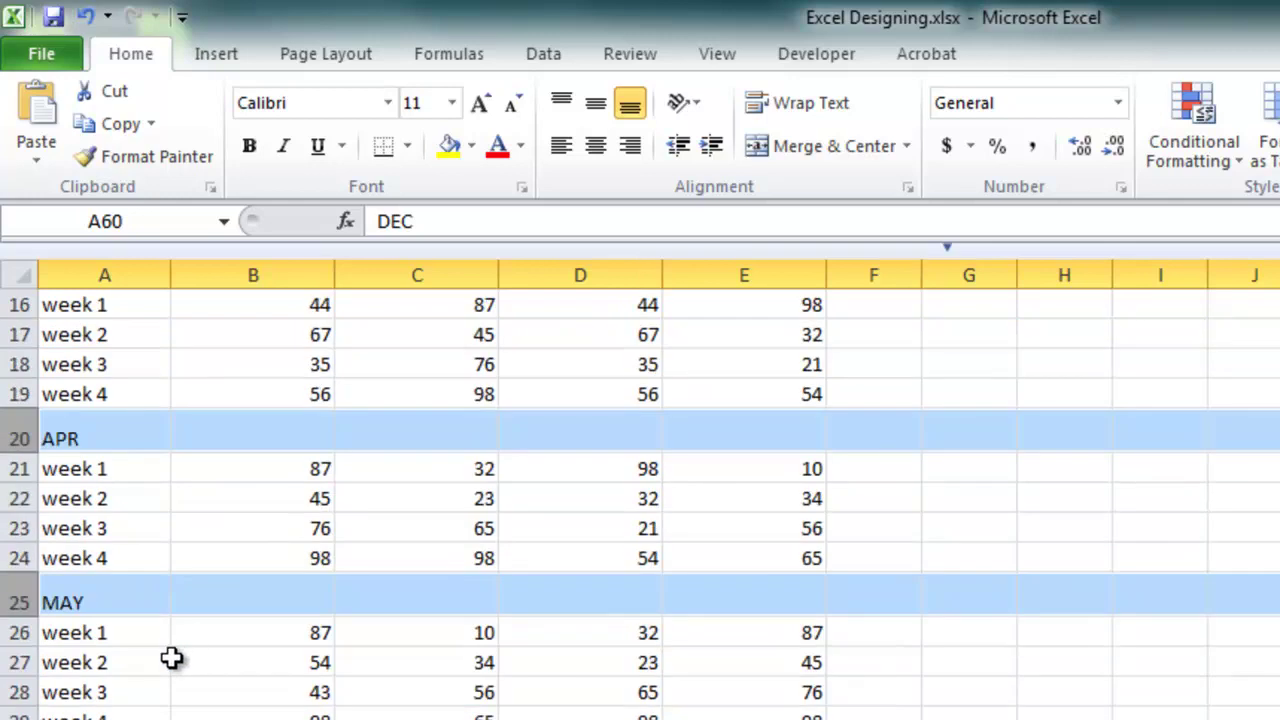
left_click(123, 461)
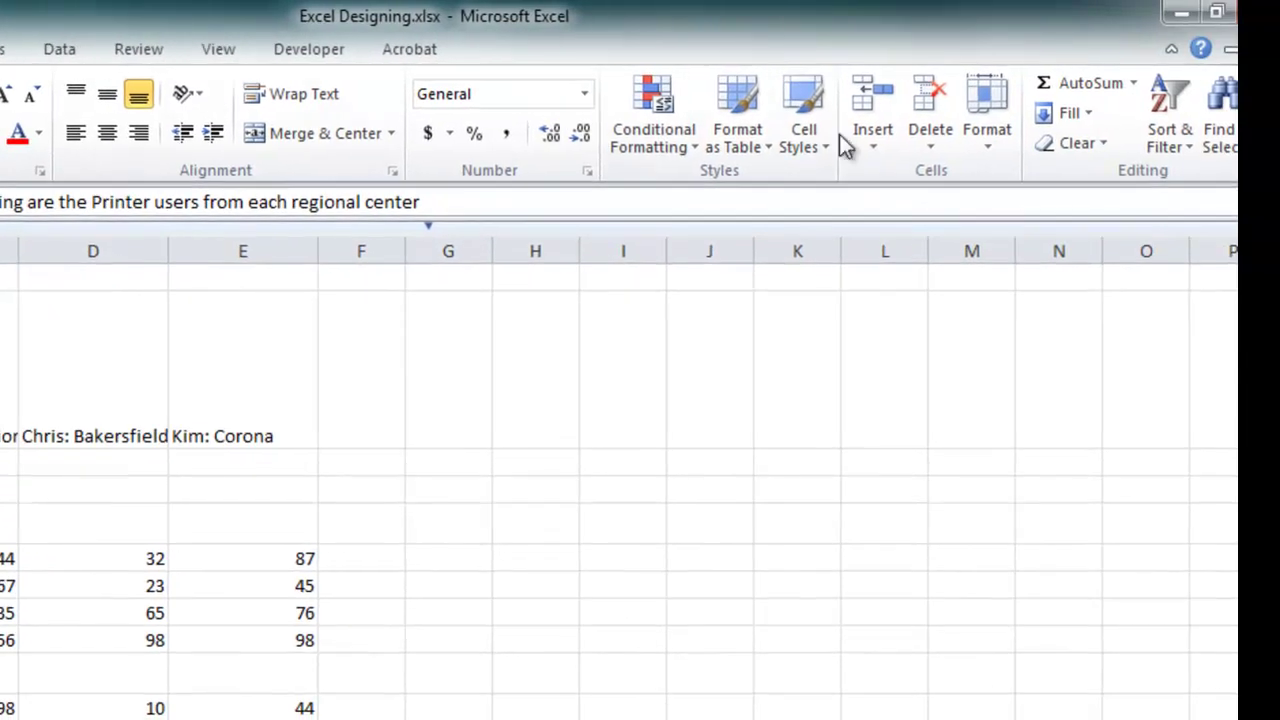
left_click(988, 138)
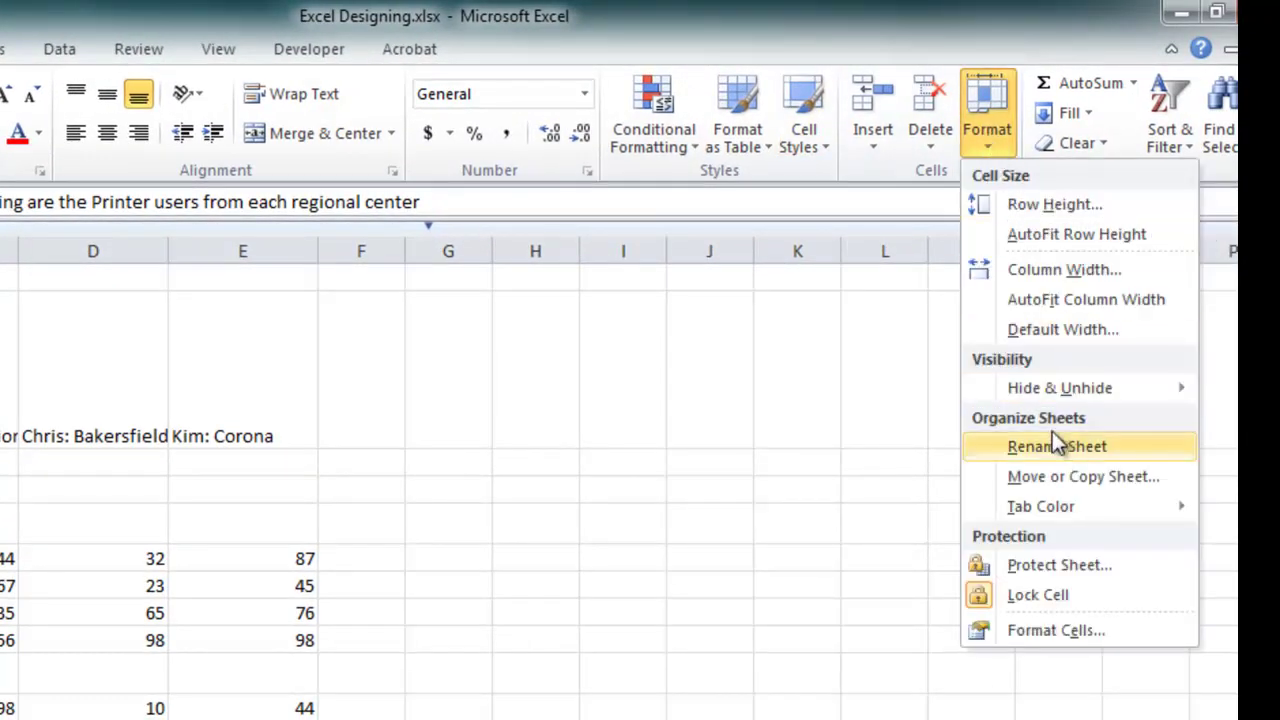
left_click(1056, 630)
left_click_drag(665, 22, 641, 235)
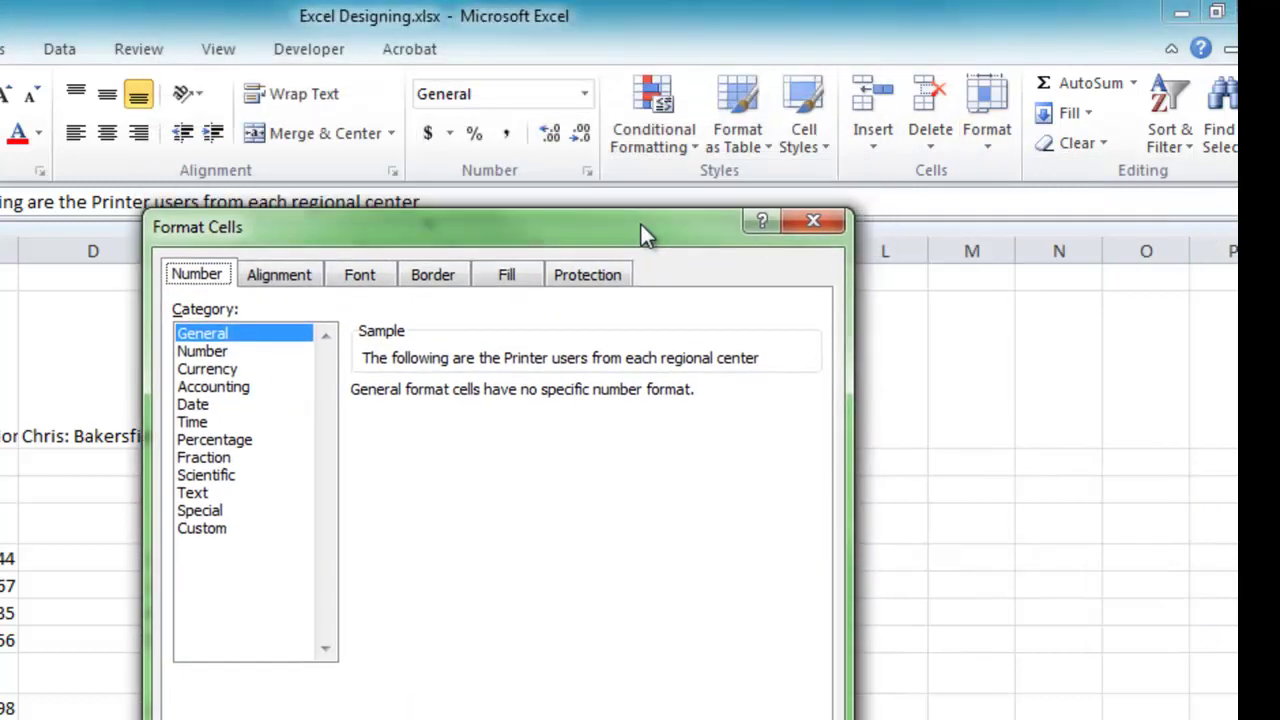
left_click(296, 282)
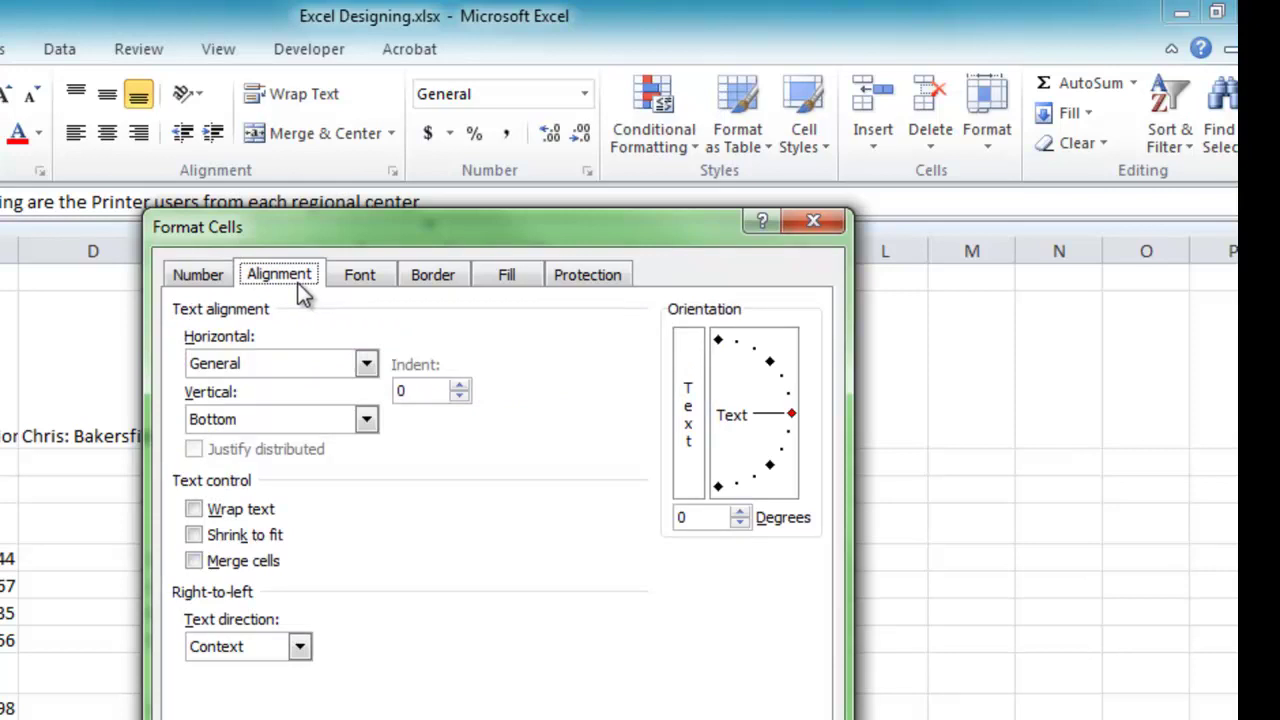
left_click(195, 509)
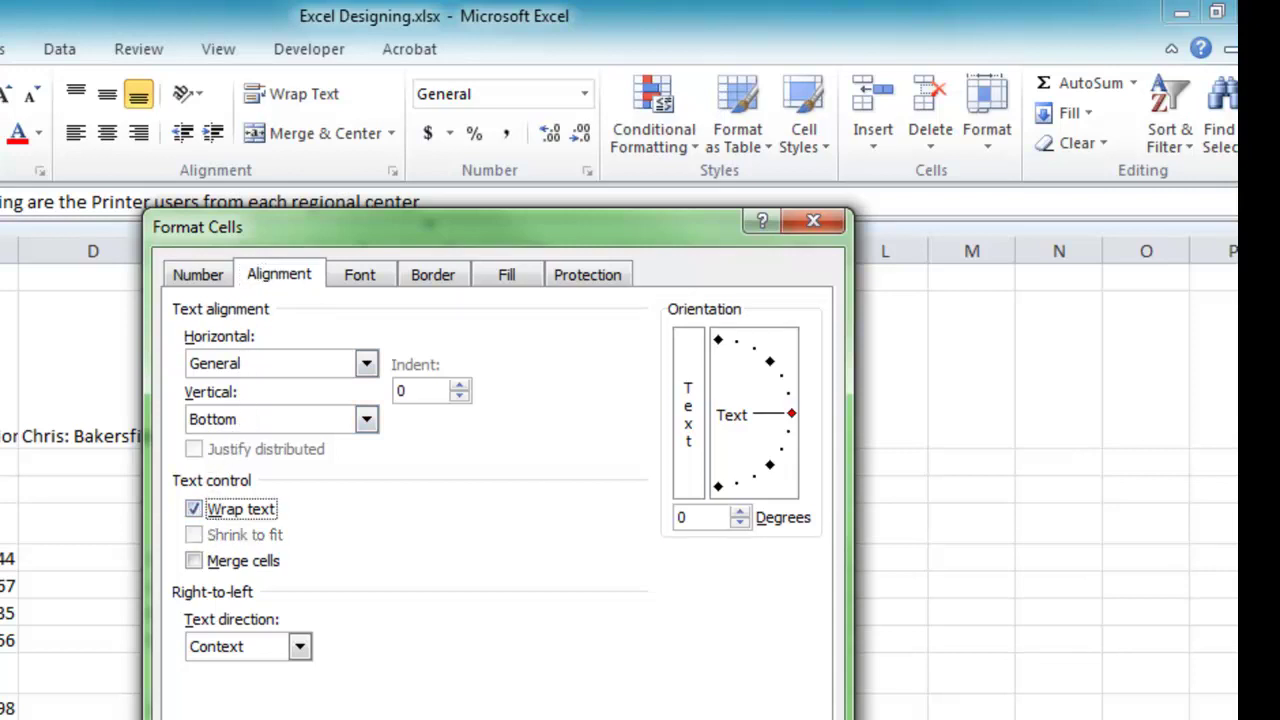
key("Return")
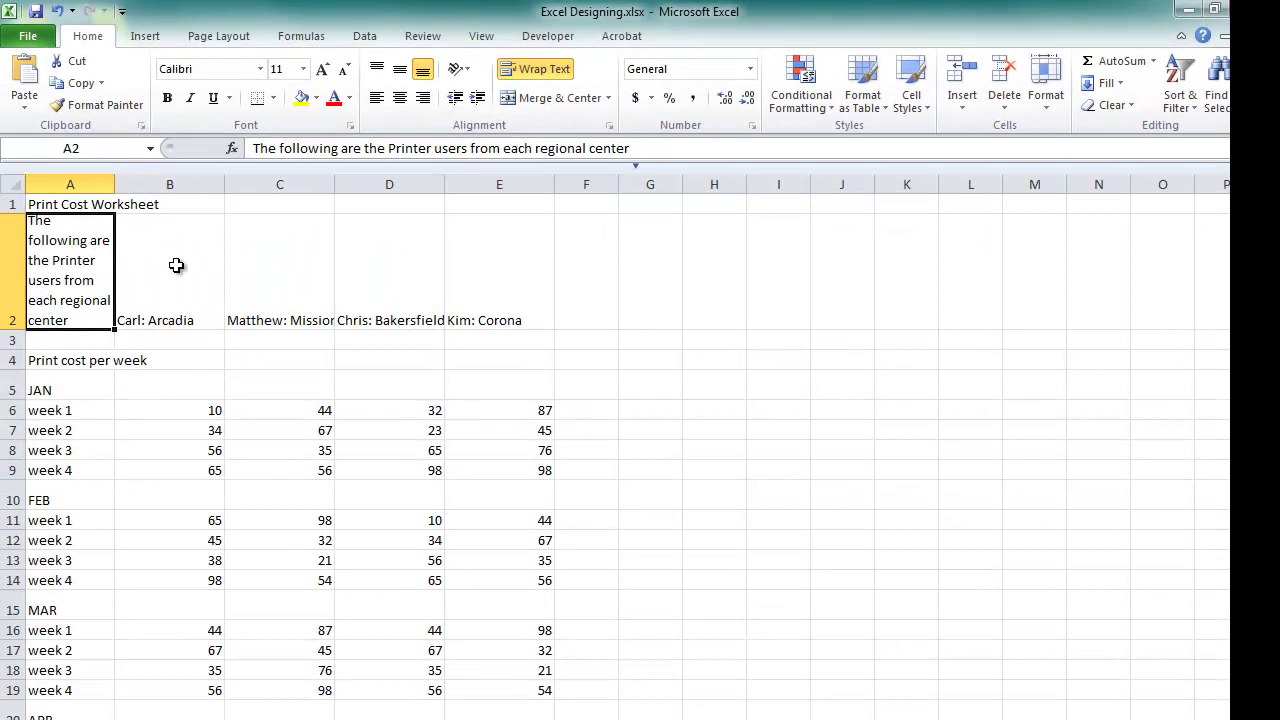
- Center the user and location headings in B2:E2 both vertically and horizontally
left_click_drag(177, 263, 498, 272)
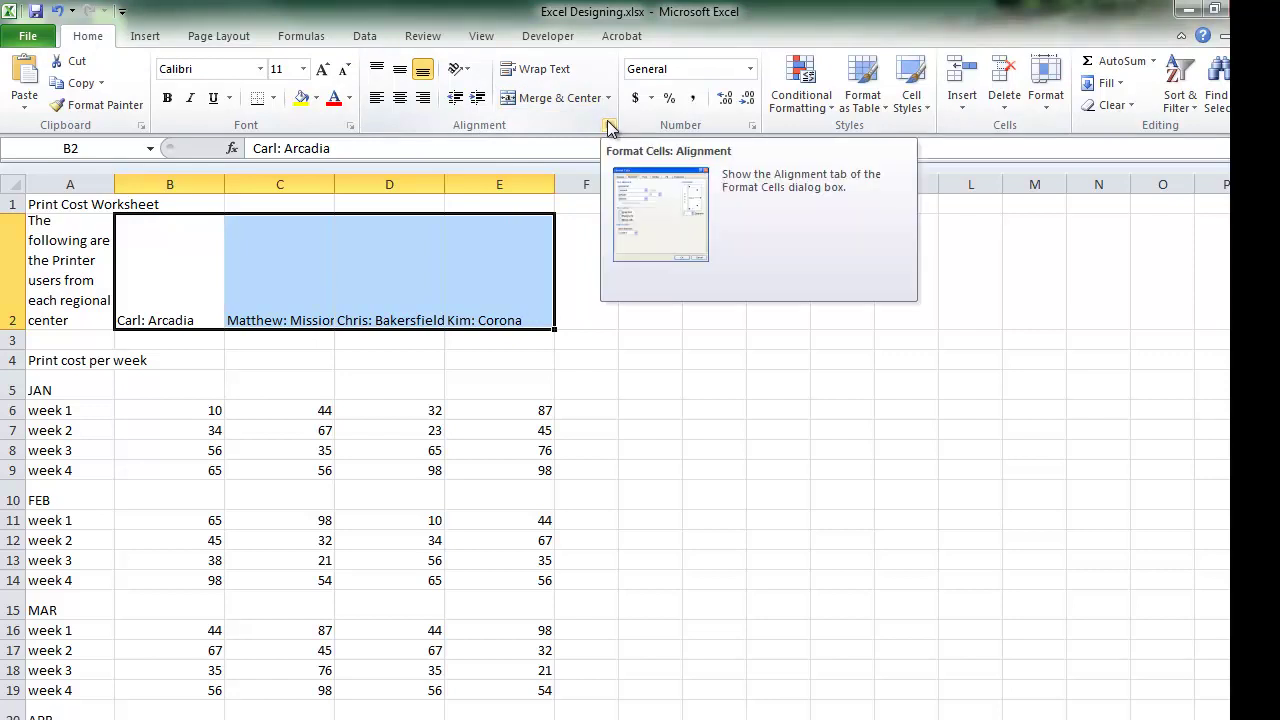
left_click(398, 70)
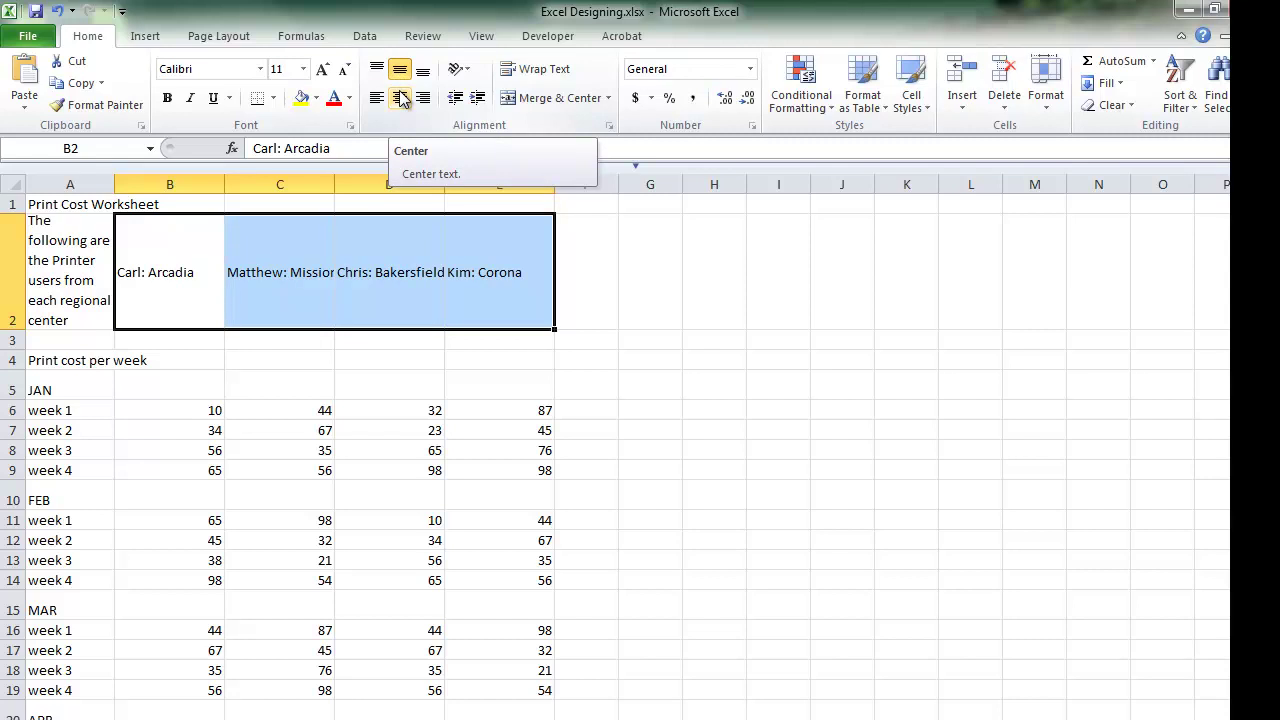
left_click(401, 98)
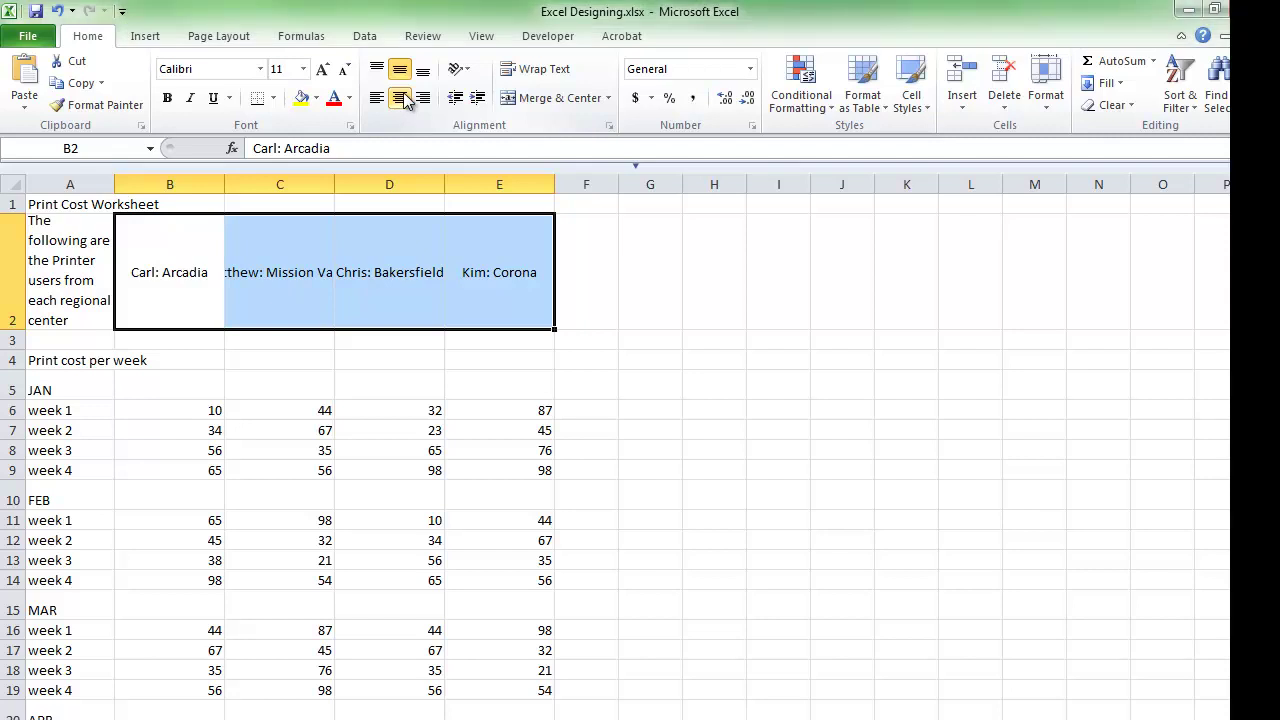
- Apply the Heading 1 cell style to the Print Cost Worksheet title in A1
left_click(150, 204)
left_click(78, 206)
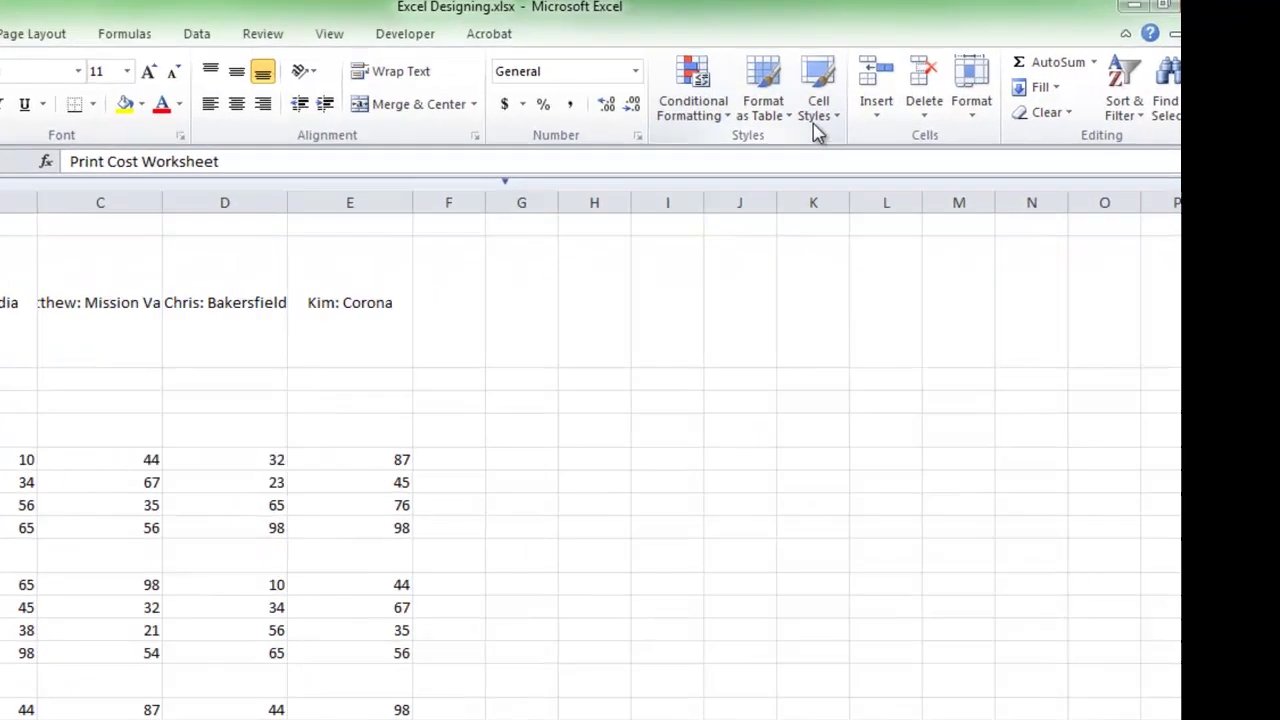
left_click(907, 106)
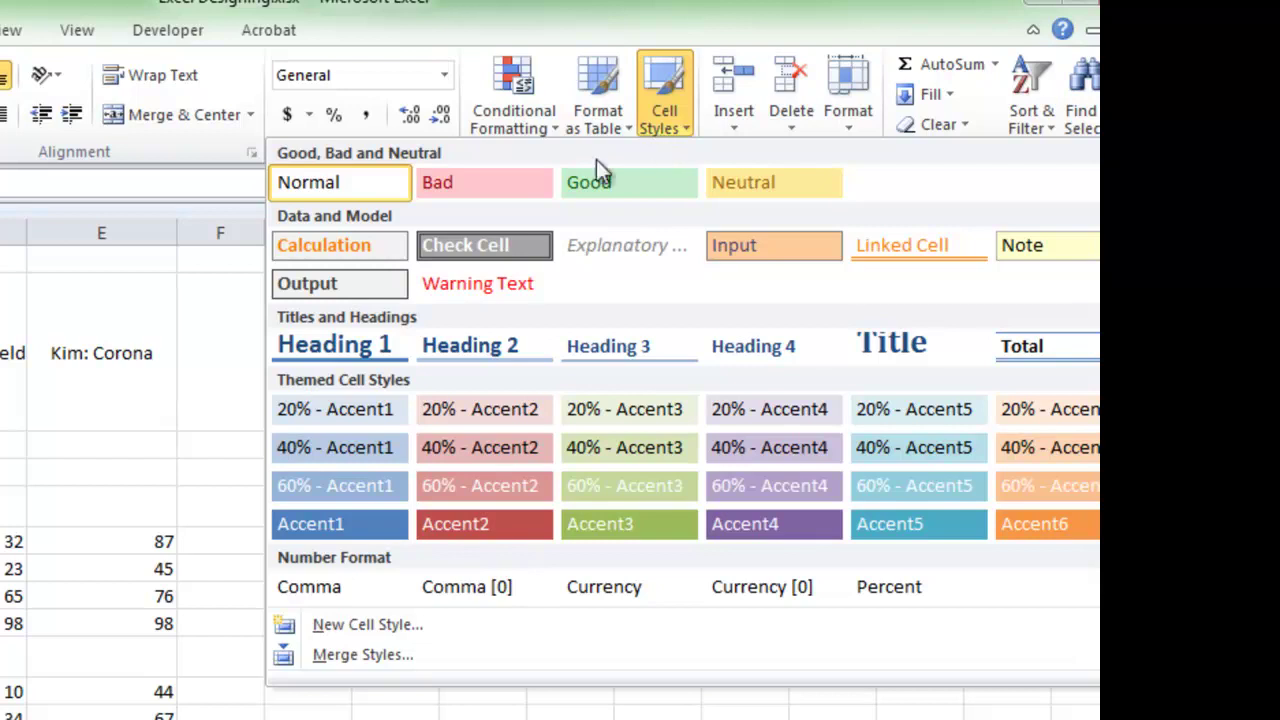
left_click(390, 344)
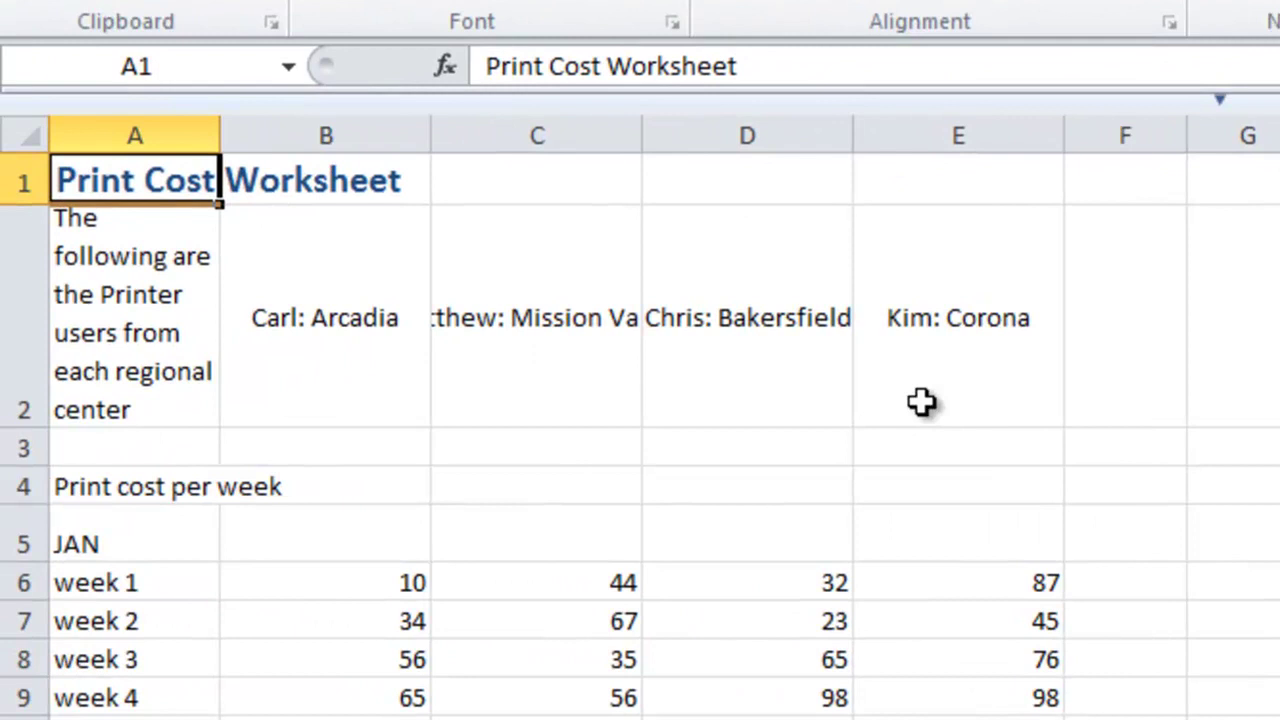
- Apply the Heading 2 cell style to the range A2:E4
left_click(152, 337)
left_click_drag(152, 337, 957, 481)
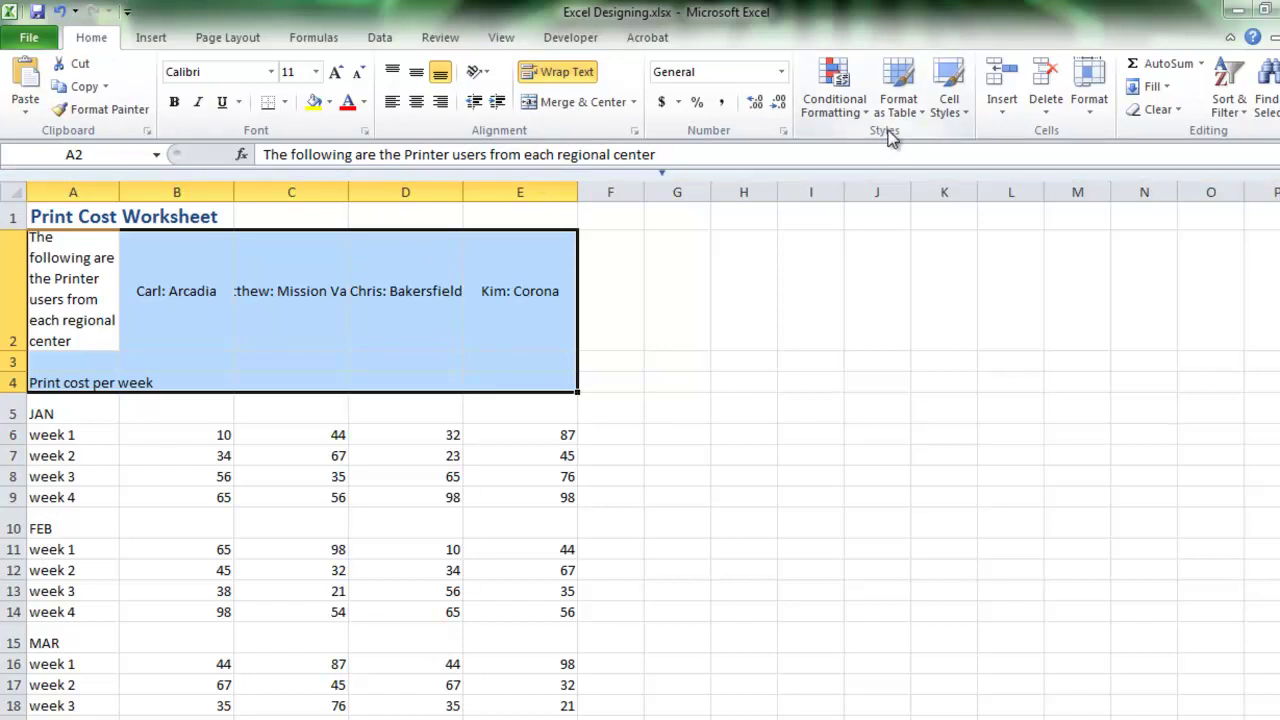
left_click(957, 118)
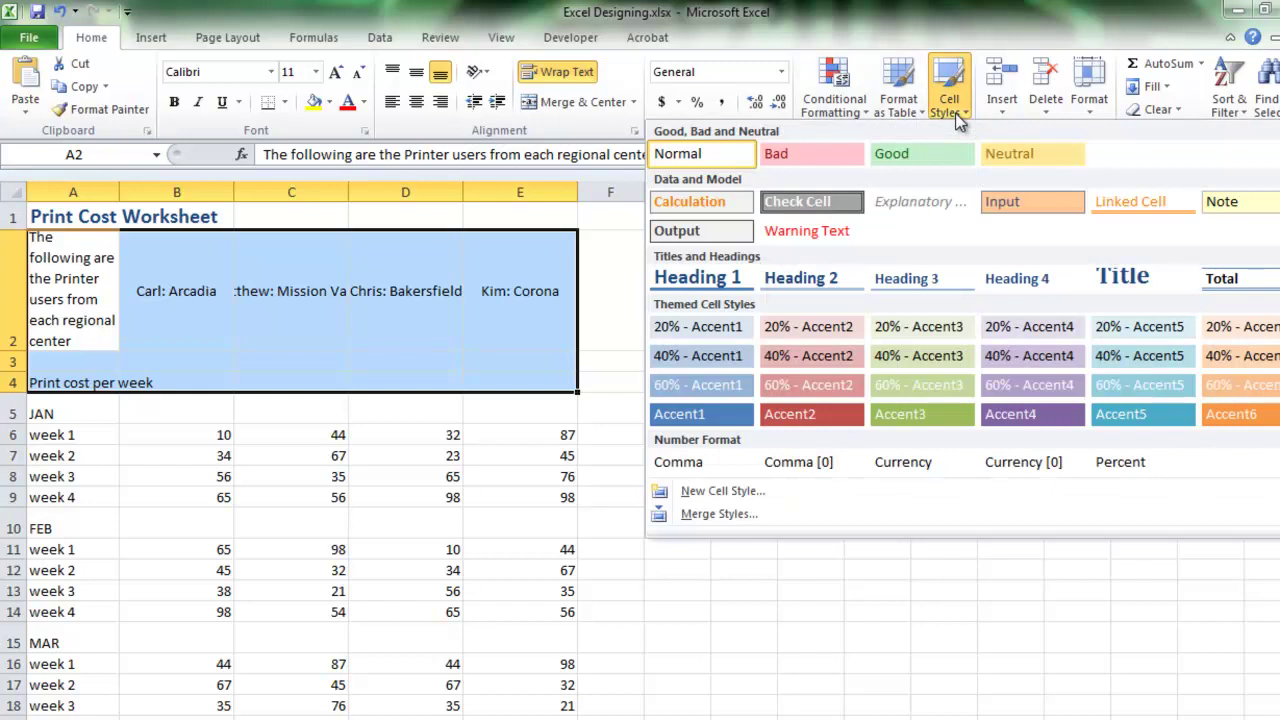
left_click(808, 283)
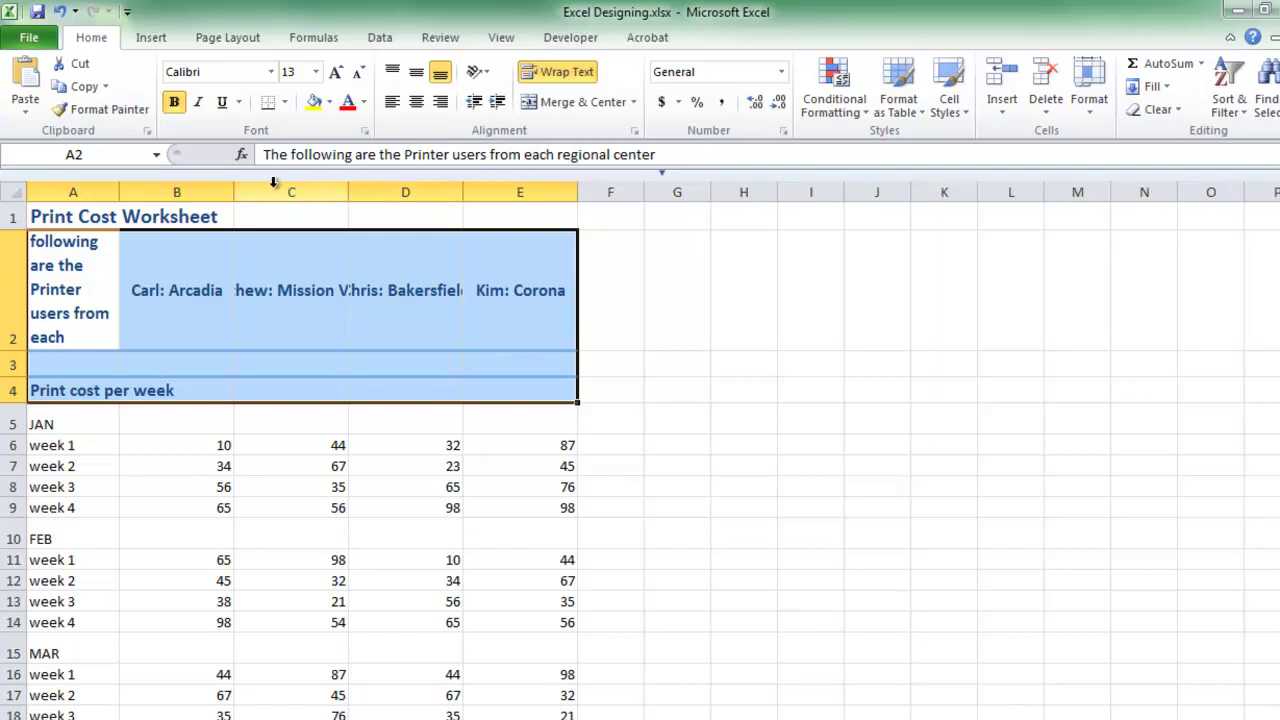
- Apply the Title cell style to the named range Months and remove its bold formatting
left_click(157, 157)
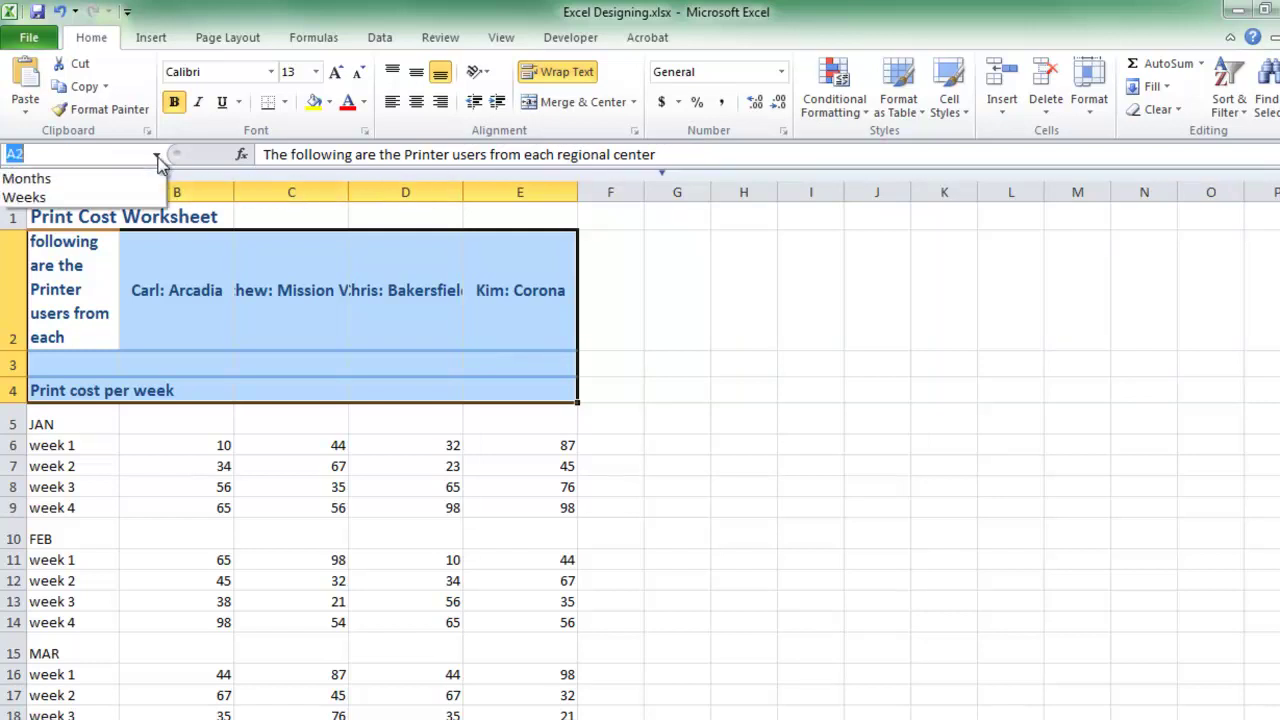
left_click(104, 181)
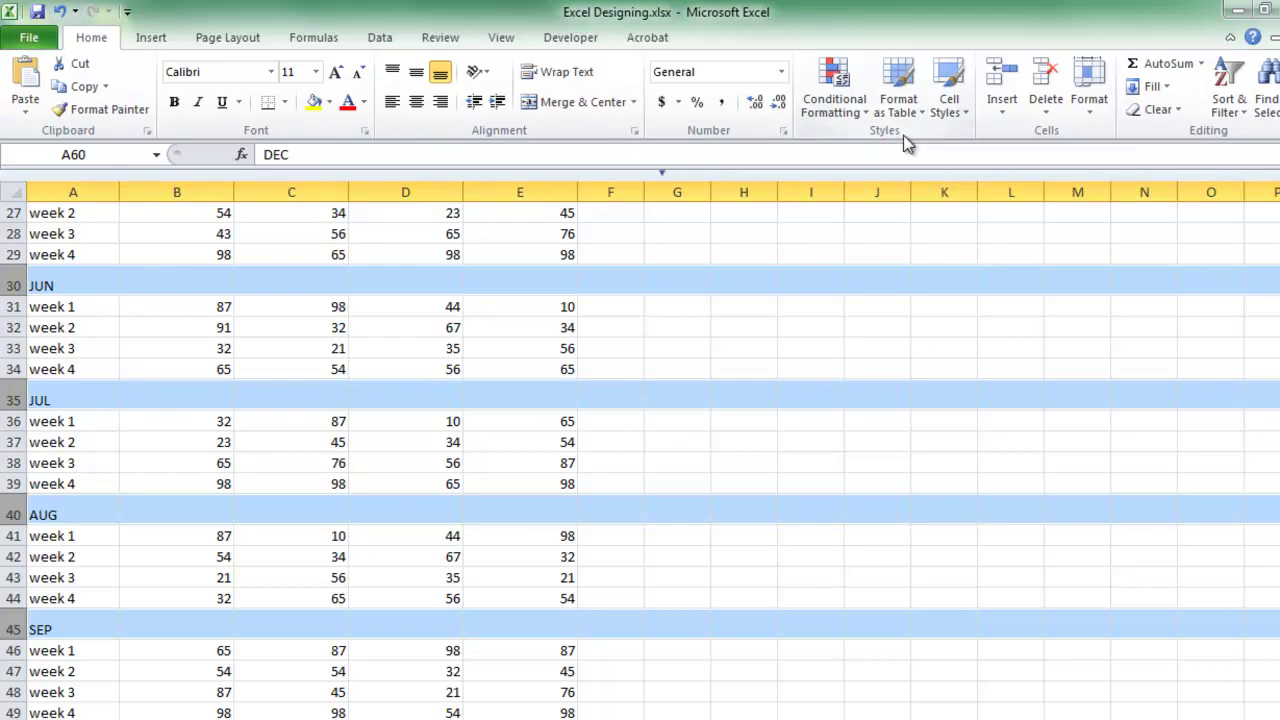
left_click(946, 111)
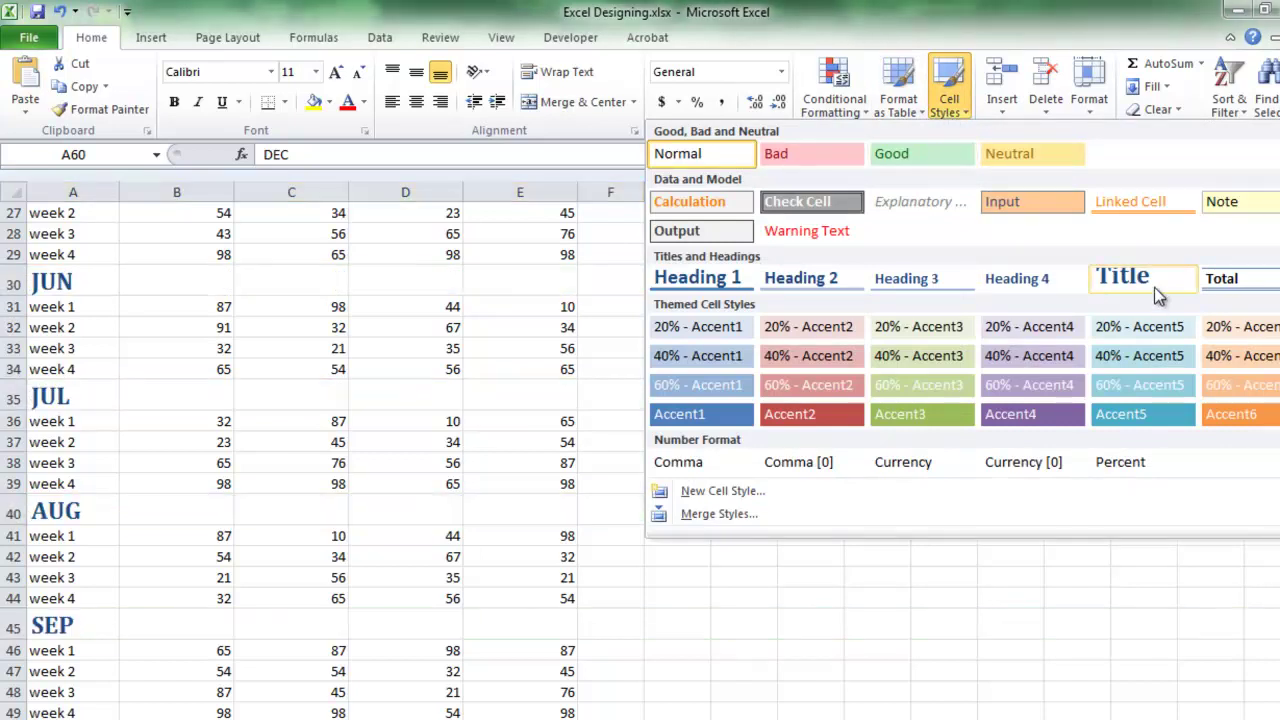
left_click(1150, 281)
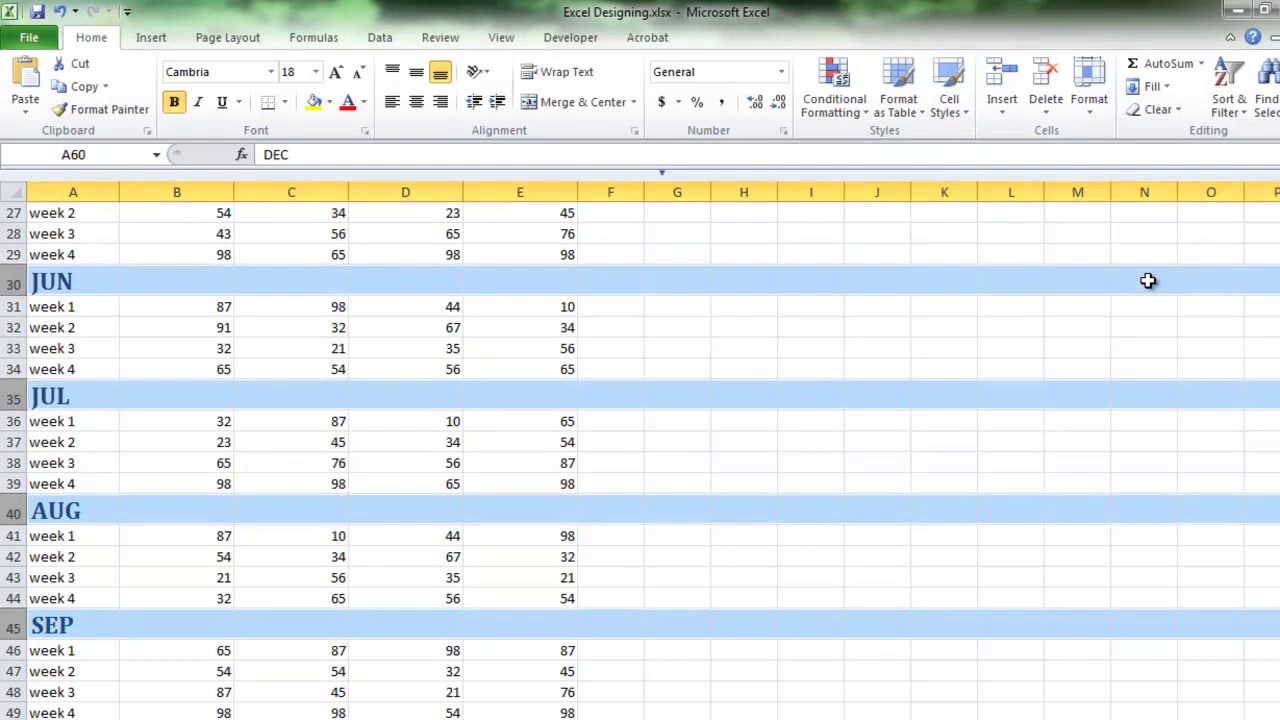
left_click(175, 104)
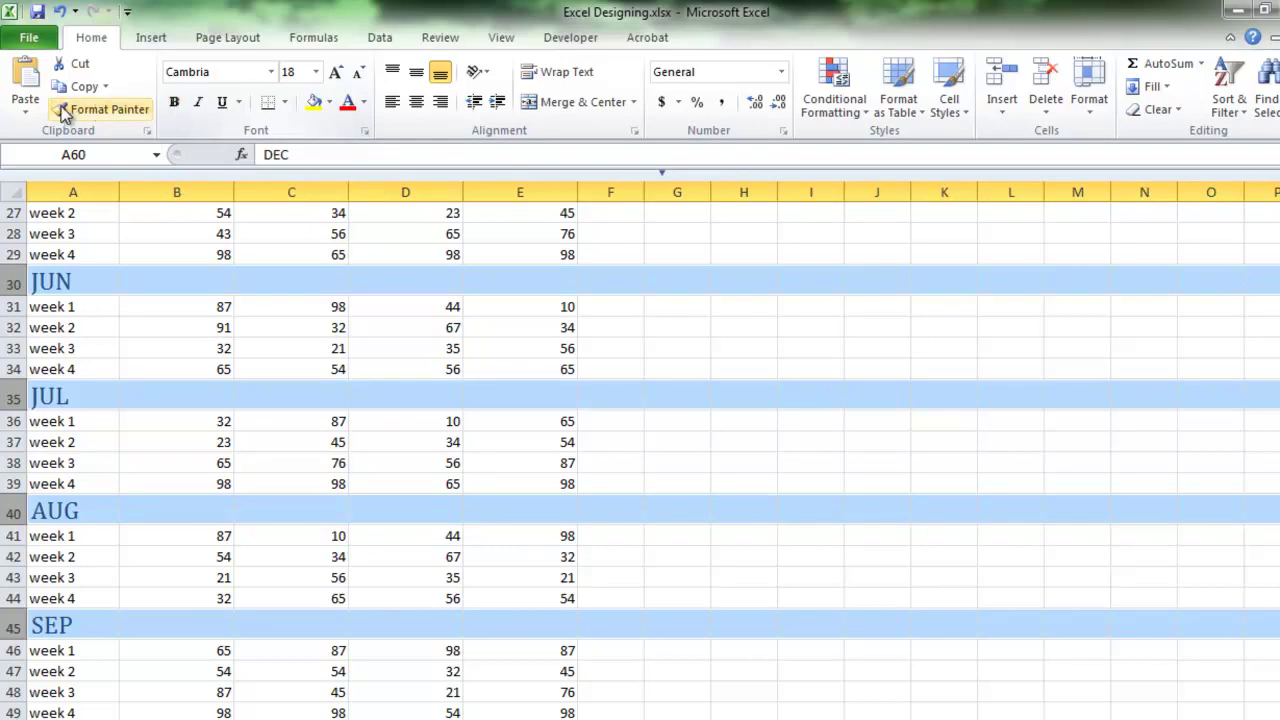
- Apply the Heading 4 cell style to the named range Weeks and remove its bold formatting
left_click(155, 155)
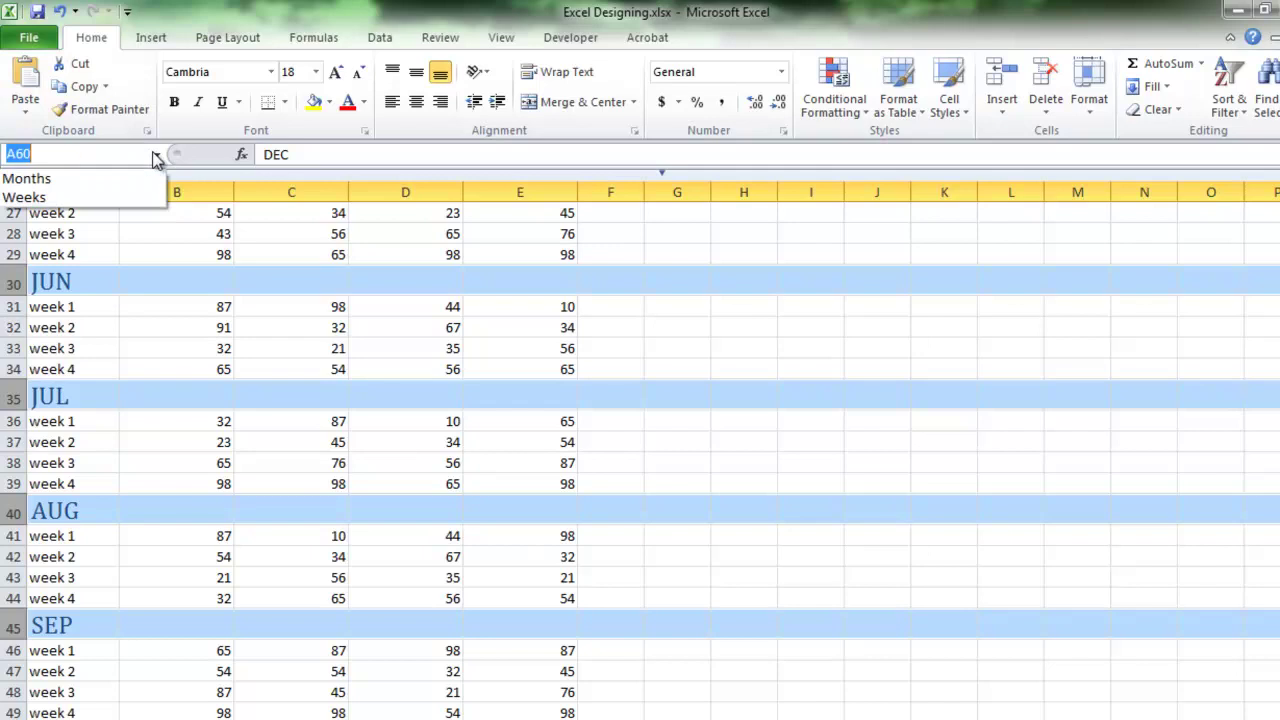
left_click(143, 197)
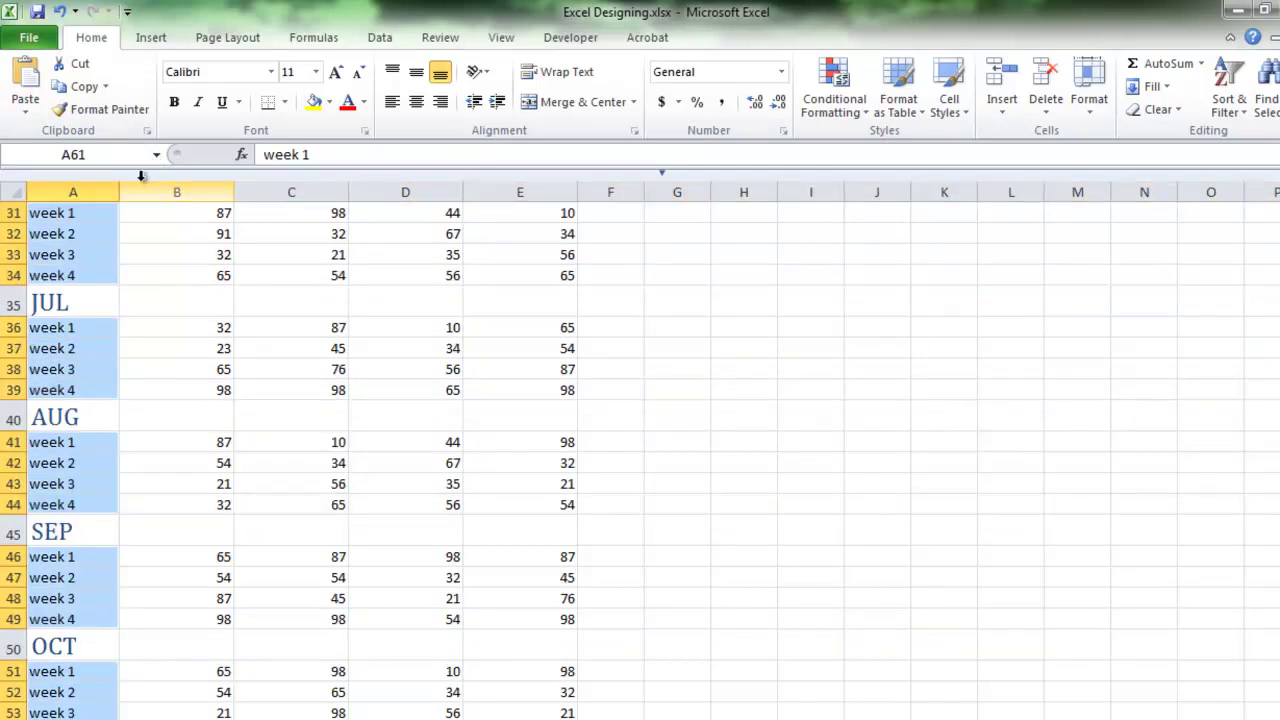
left_click(951, 108)
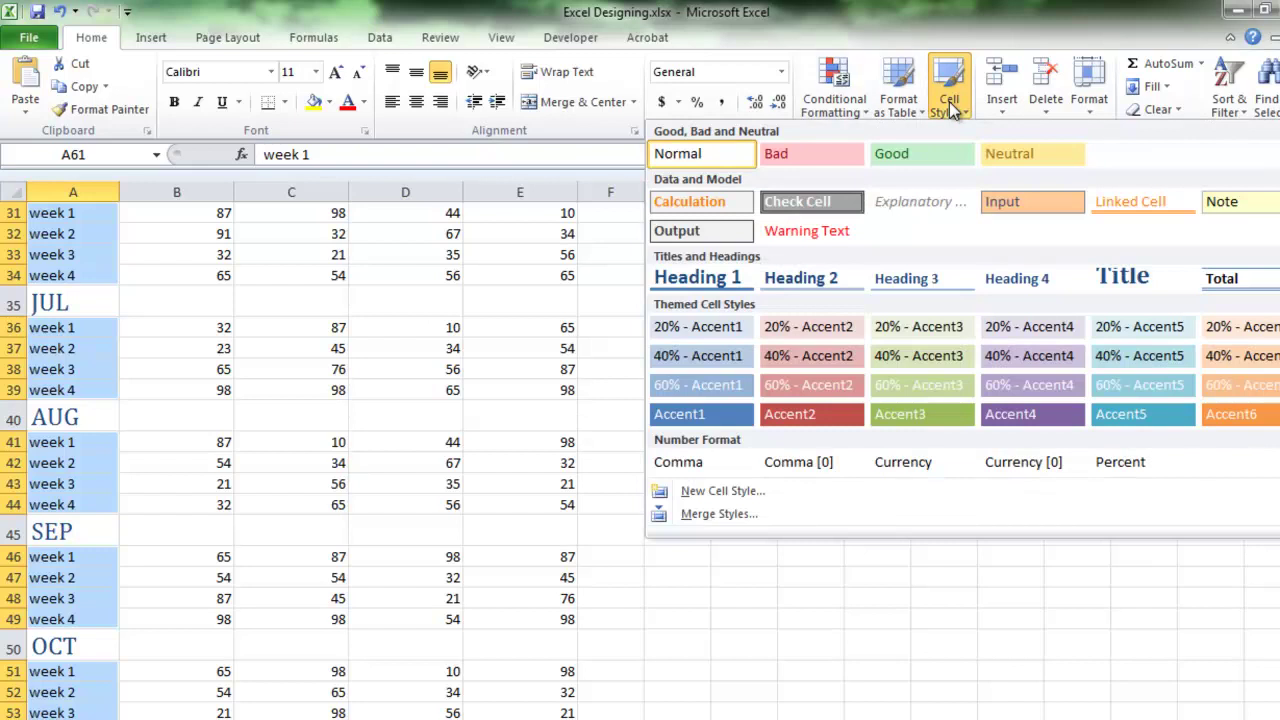
left_click(1038, 279)
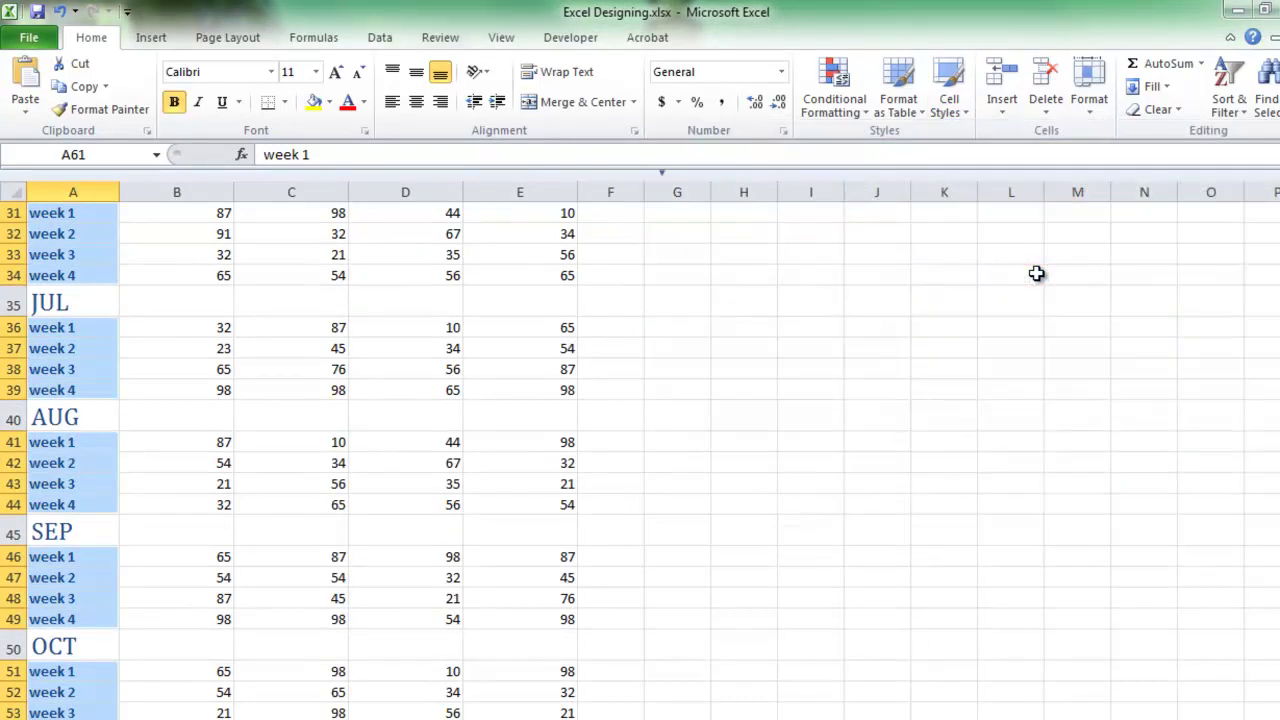
left_click(175, 106)
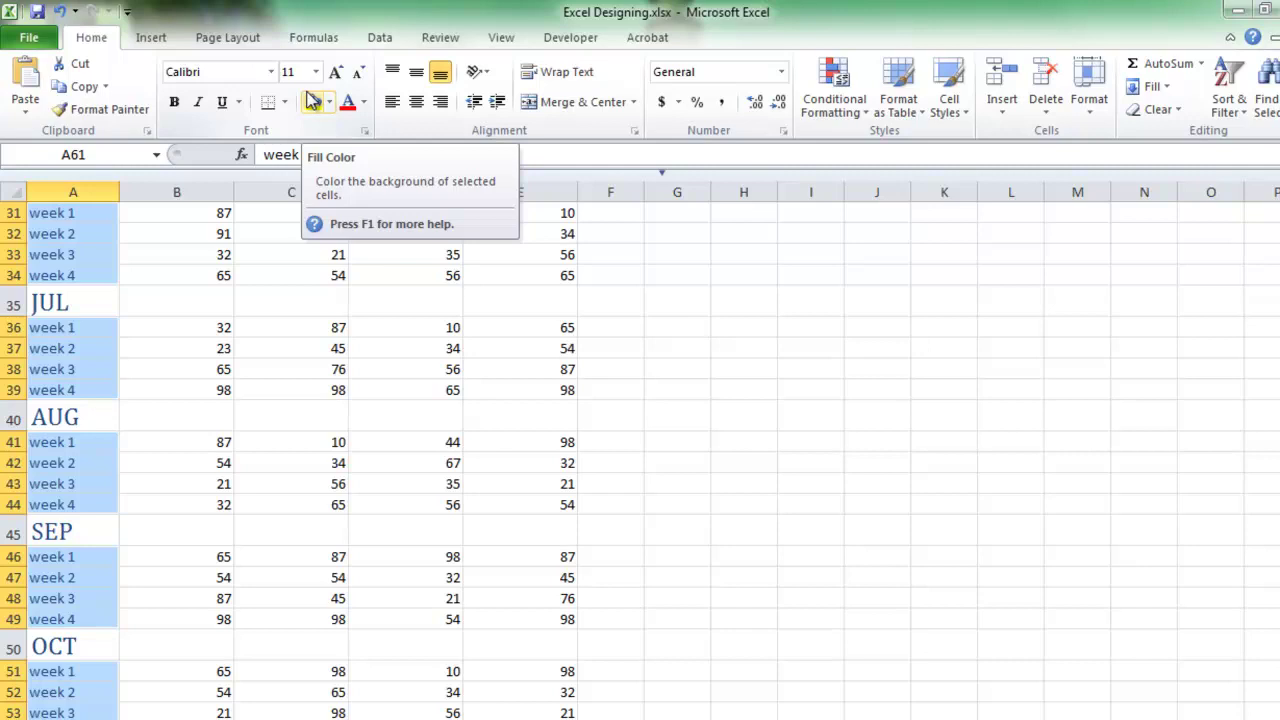
- Rotate the printer users text in cell A2 to an orientation of 90 degrees in Format Cells
scroll(408, 591, "up", 10)
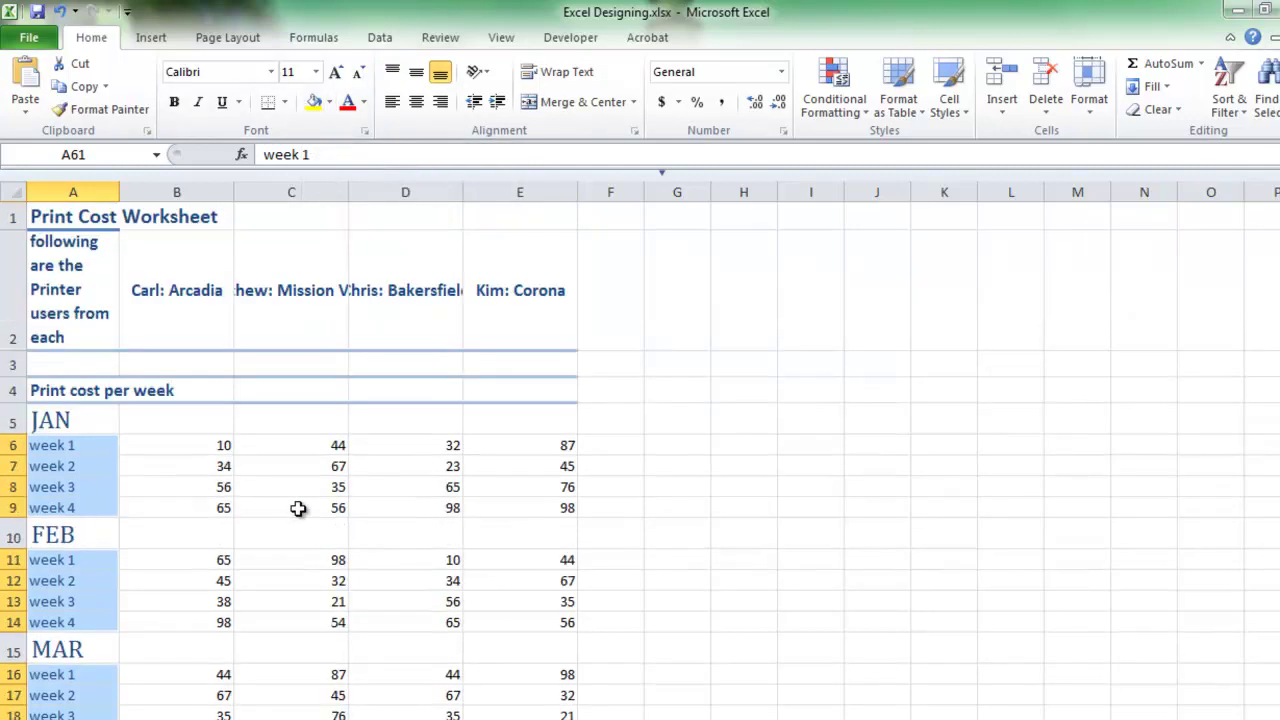
left_click(66, 318)
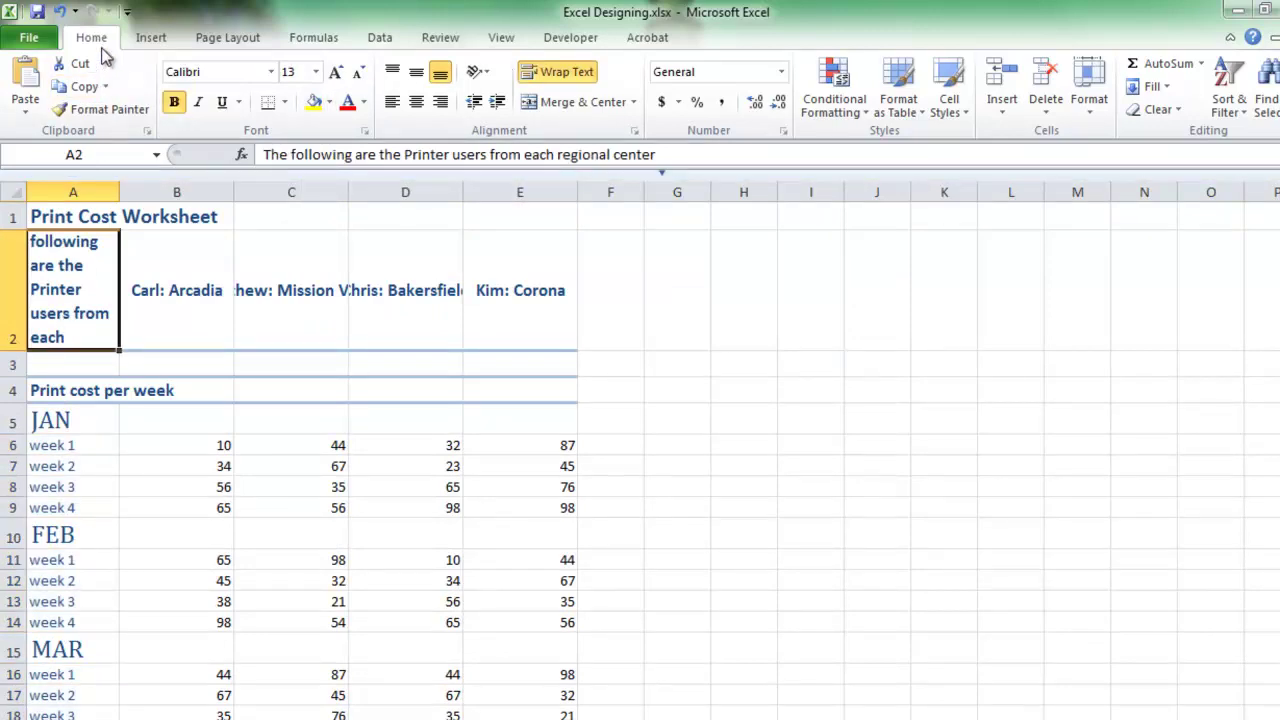
left_click(1090, 106)
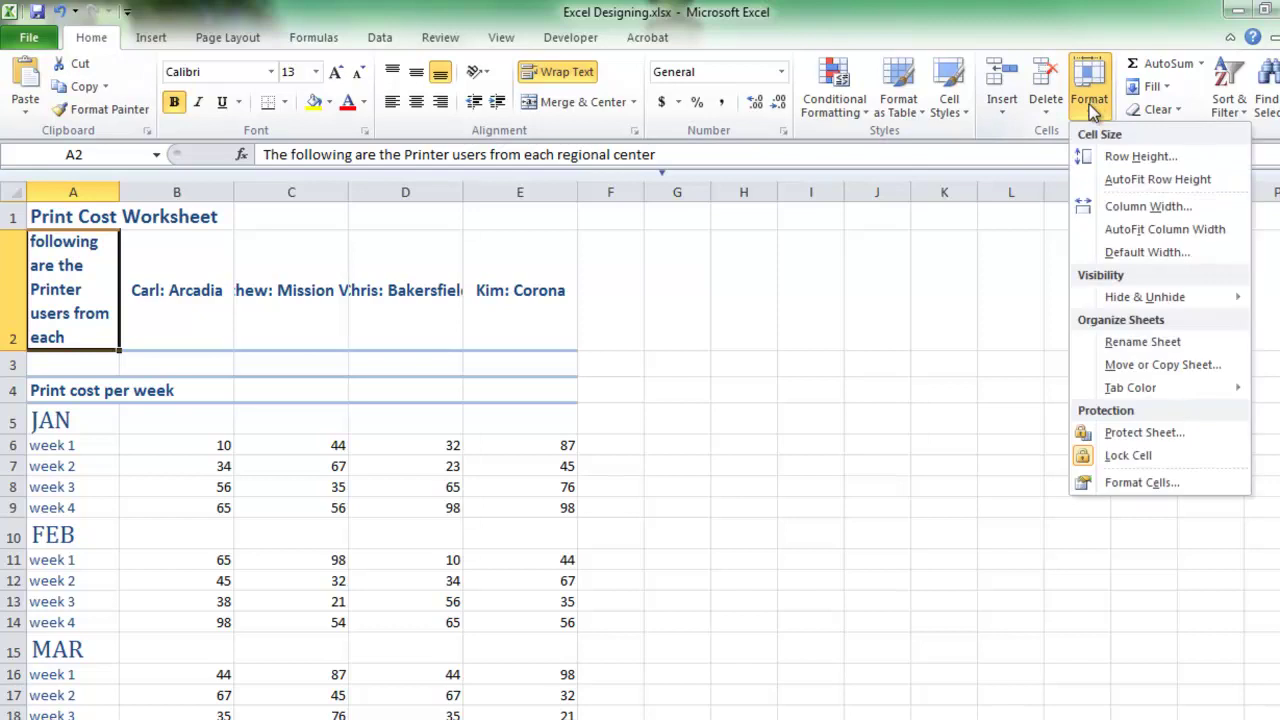
left_click(1095, 498)
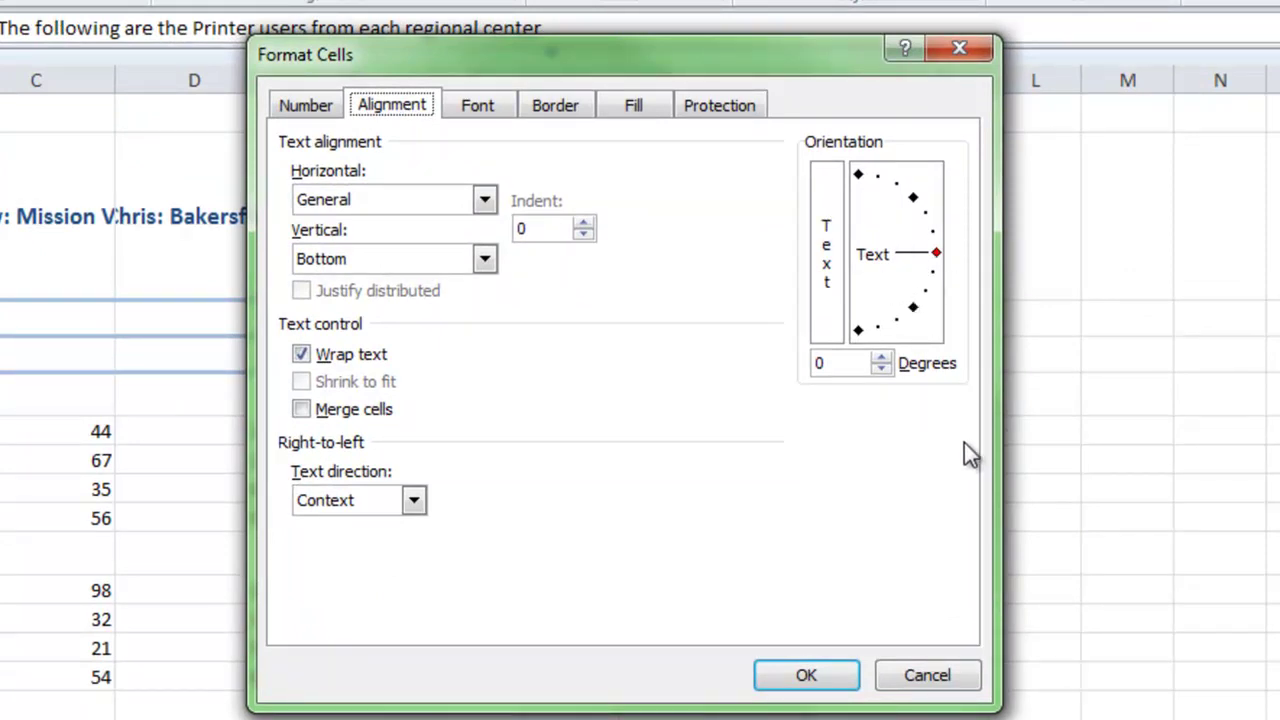
double_click(835, 364)
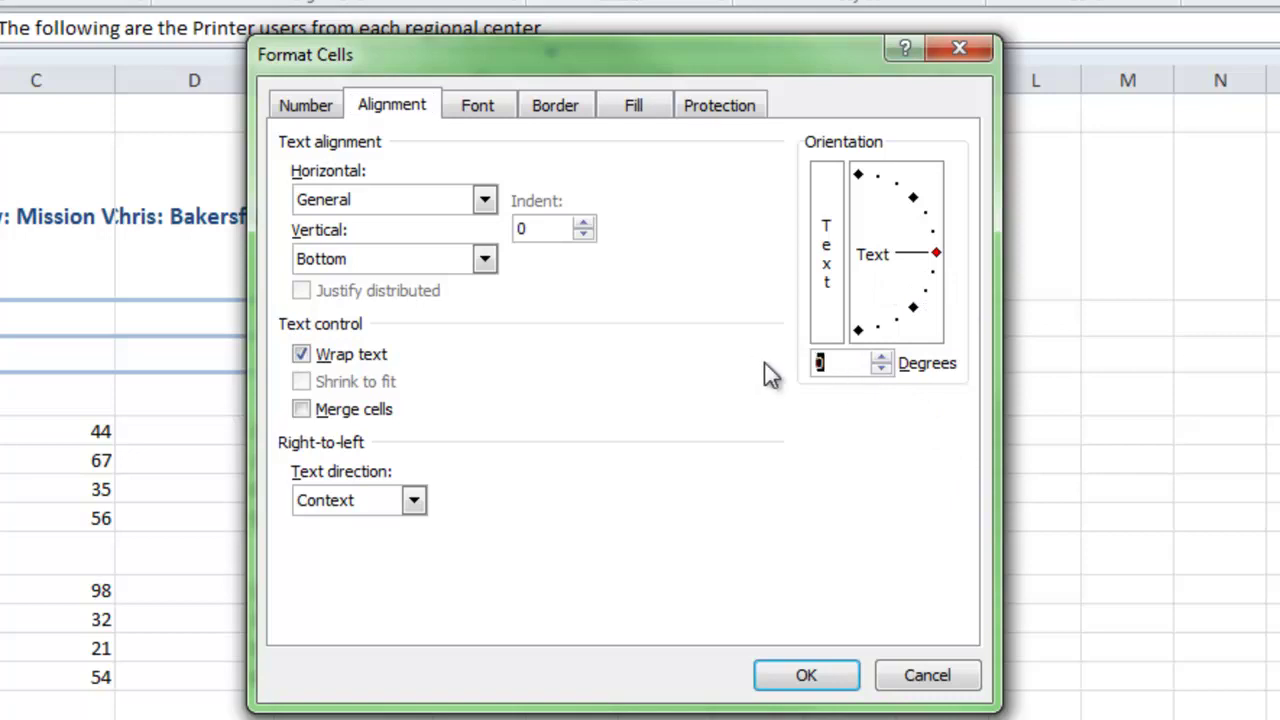
type("90")
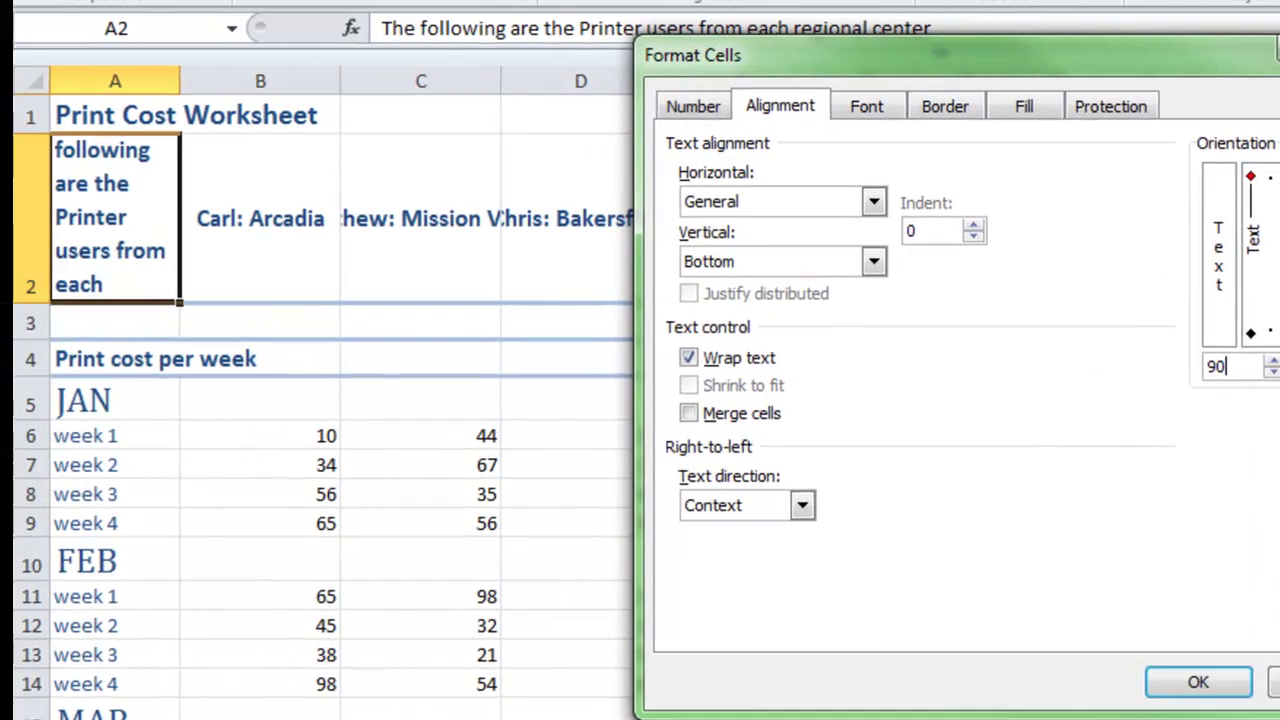
left_click(1200, 683)
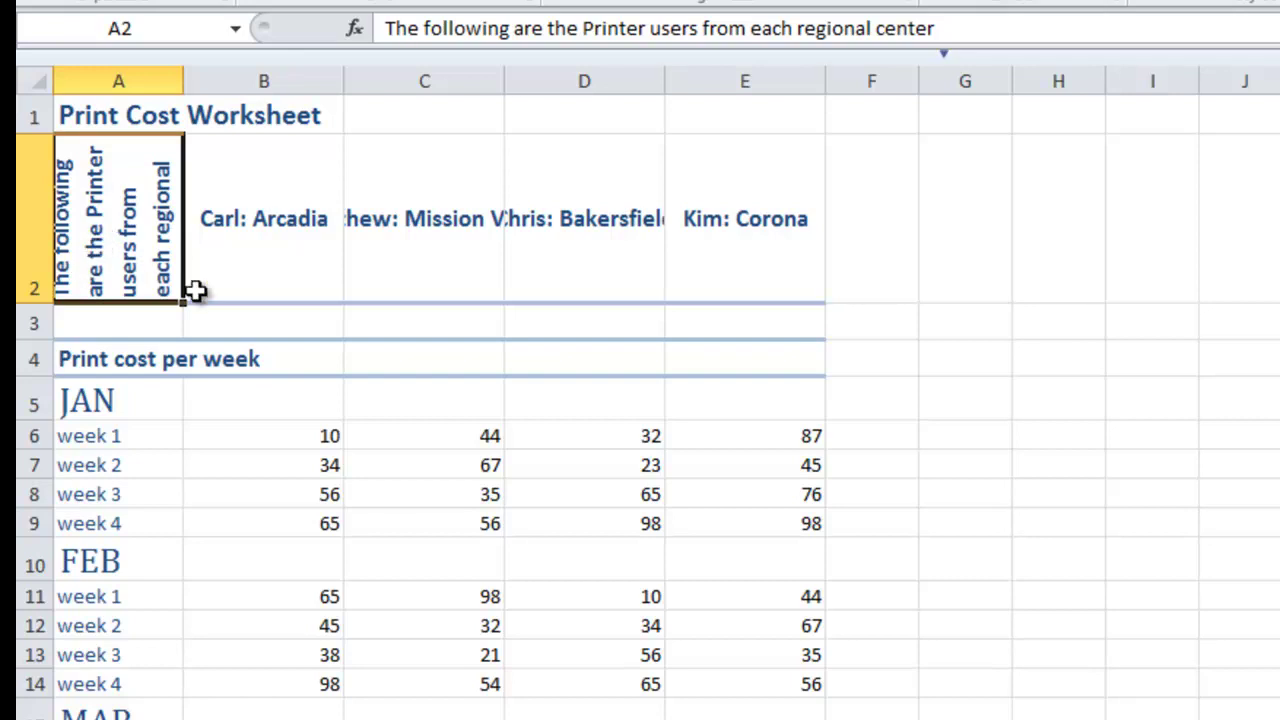
- Increase the indent of the named range Weeks by two levels
left_click(235, 28)
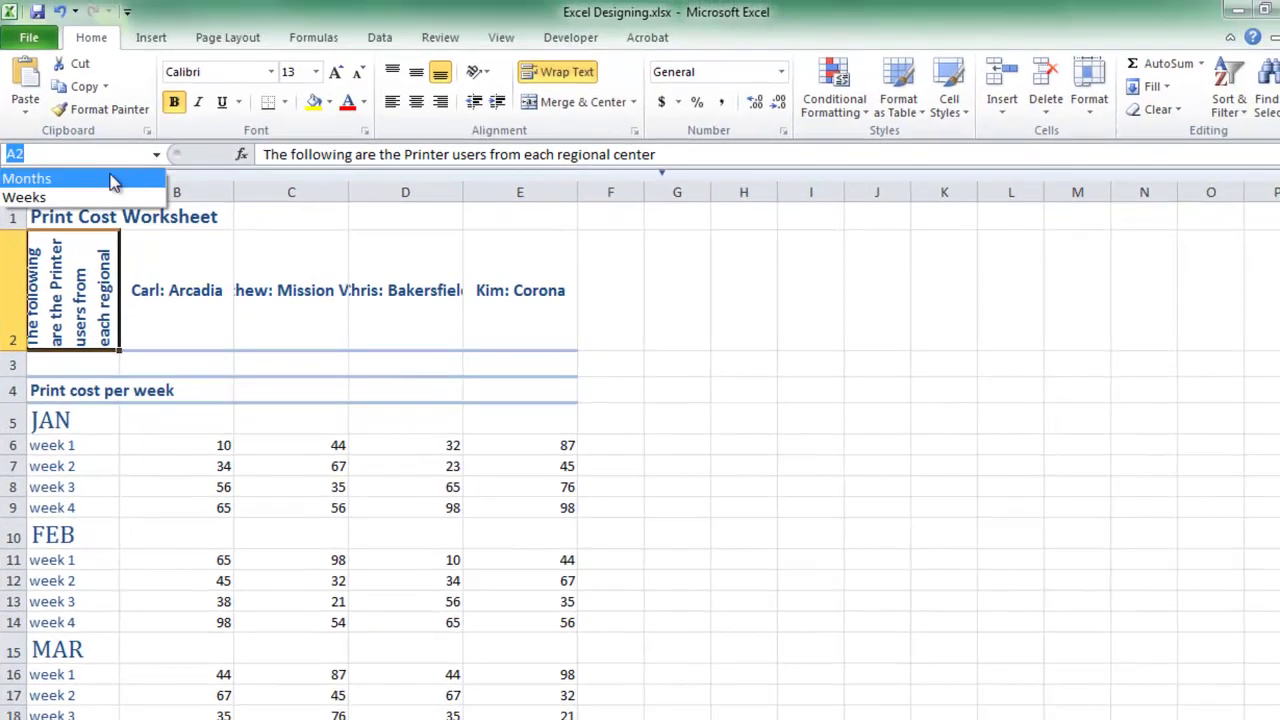
left_click(45, 198)
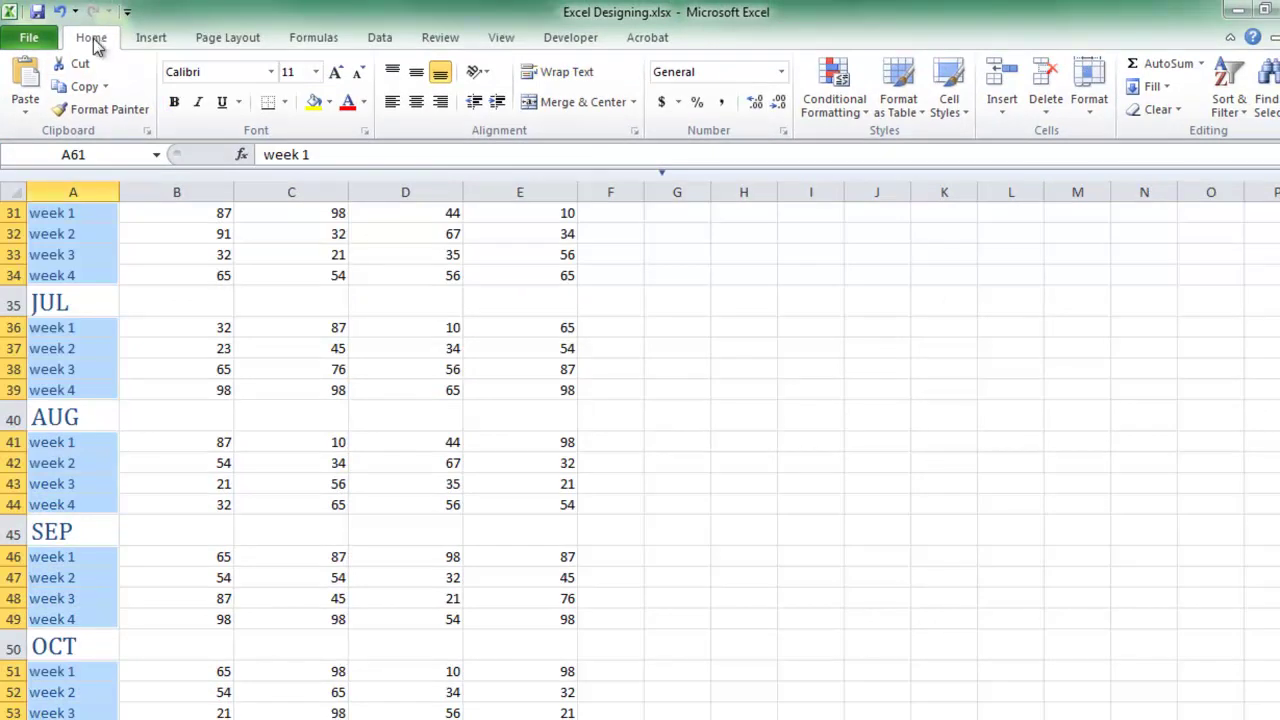
left_click(498, 104)
left_click(498, 104)
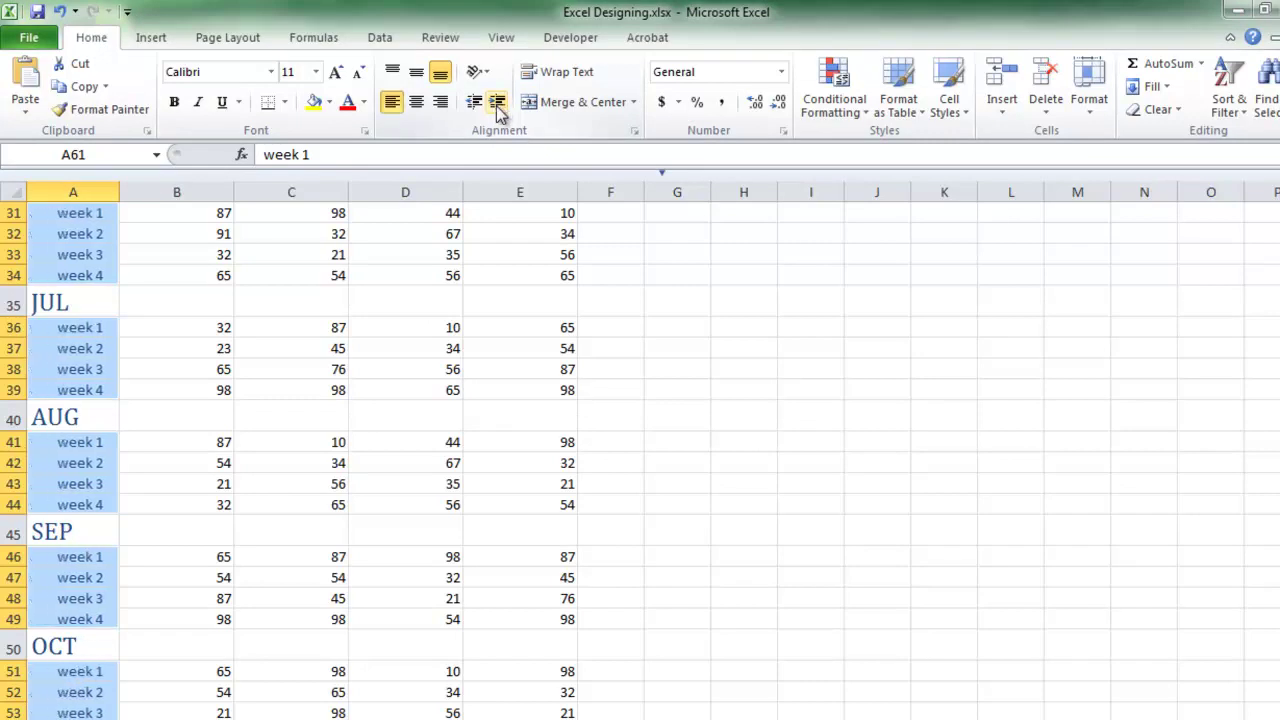
- Merge and center the Print Cost Worksheet title across A1:E1 and the Print cost per week heading across A4:E4
scroll(82, 218, "up", 10)
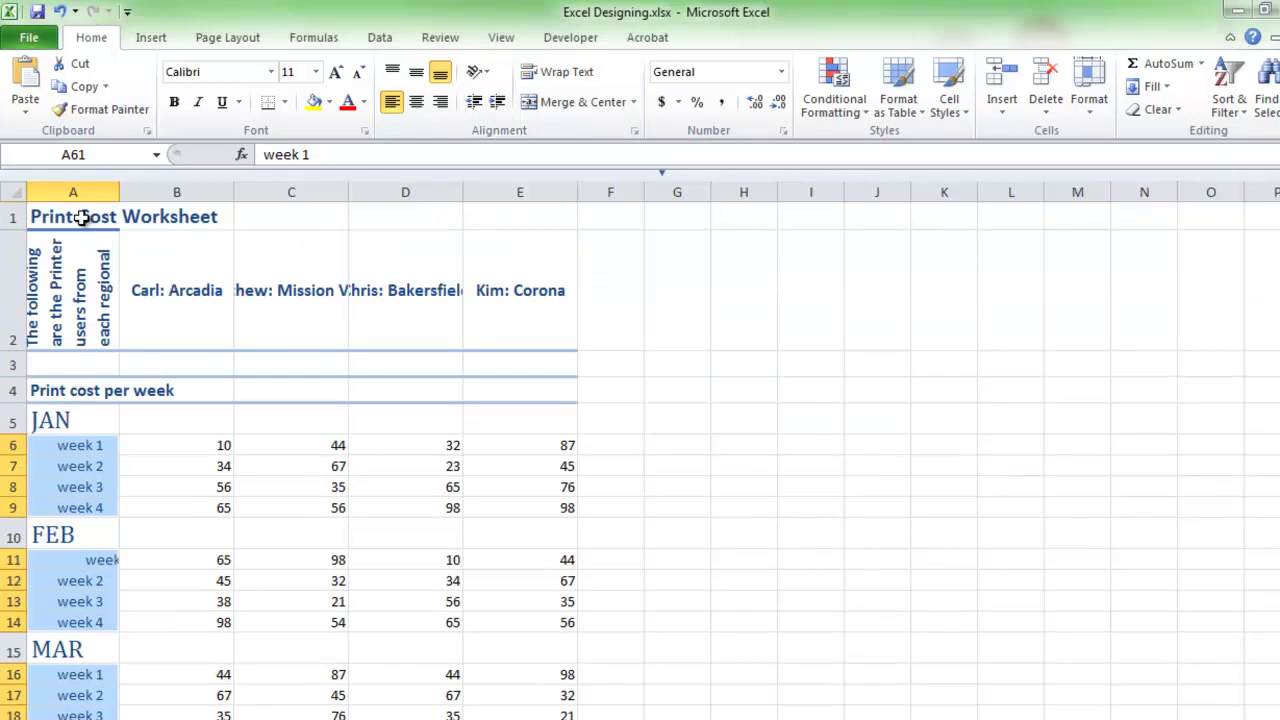
left_click_drag(82, 218, 492, 218)
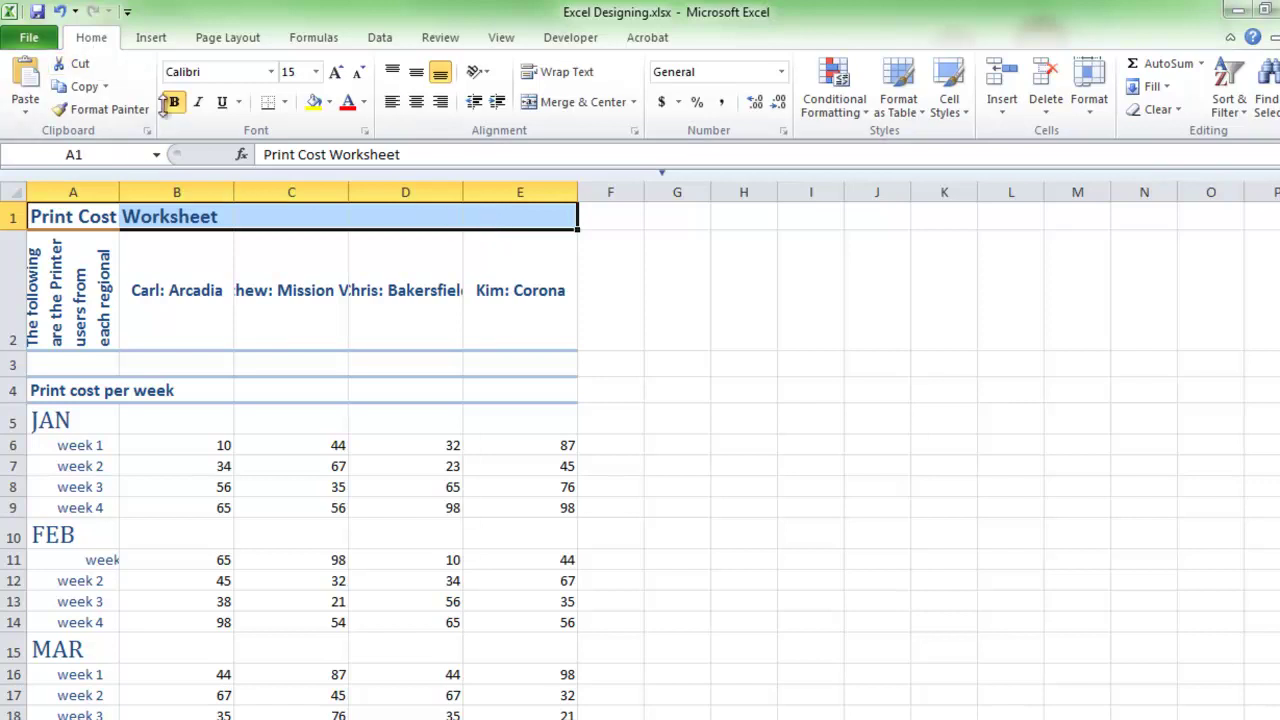
left_click(604, 102)
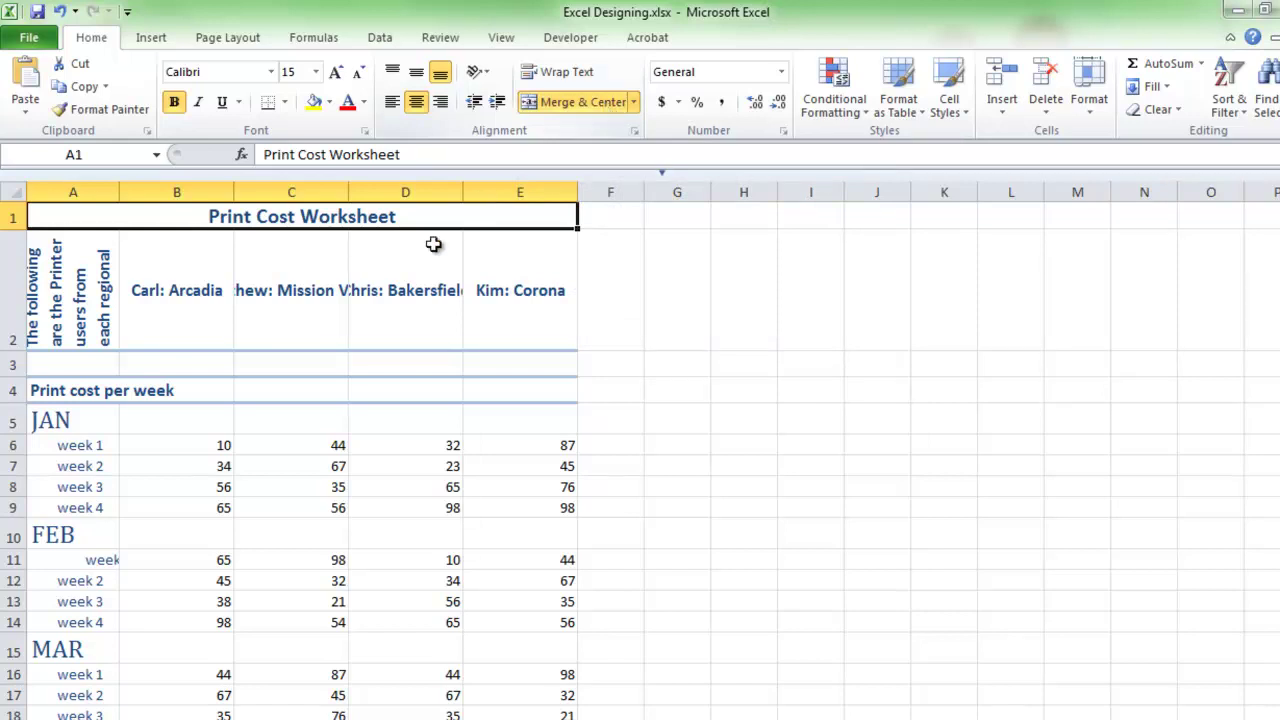
left_click(47, 390)
left_click_drag(47, 390, 532, 397)
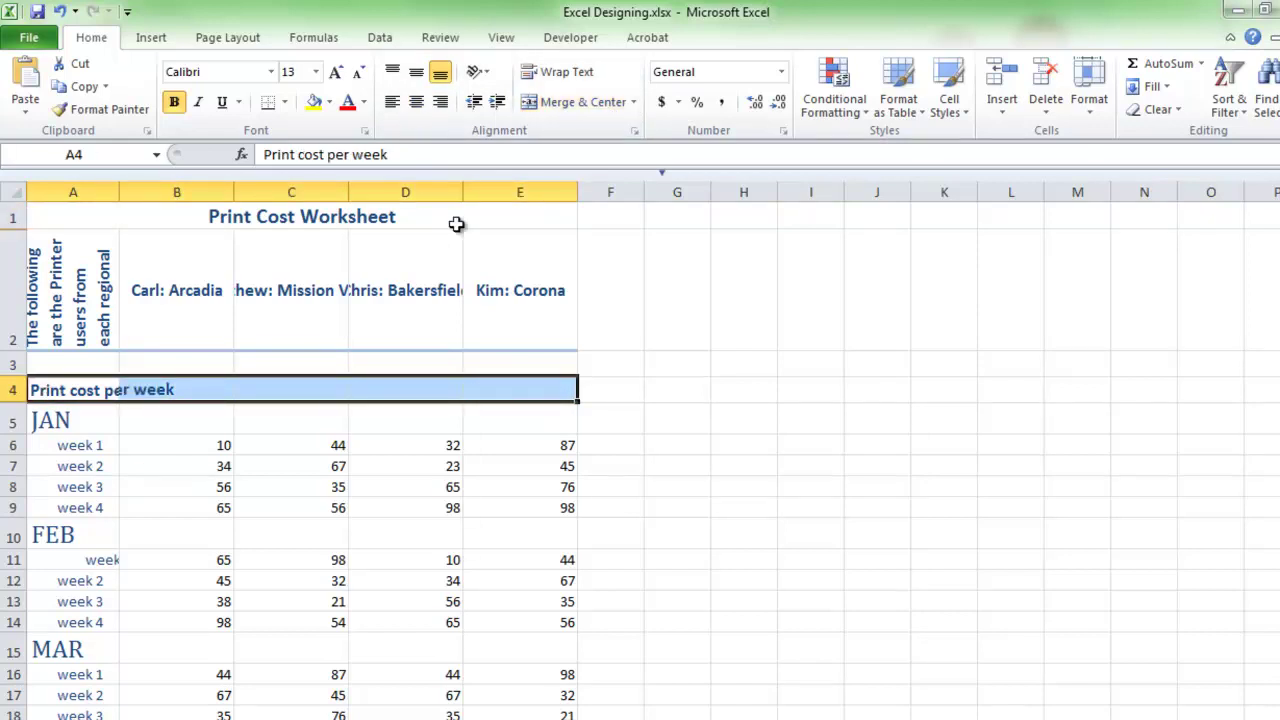
left_click(591, 103)
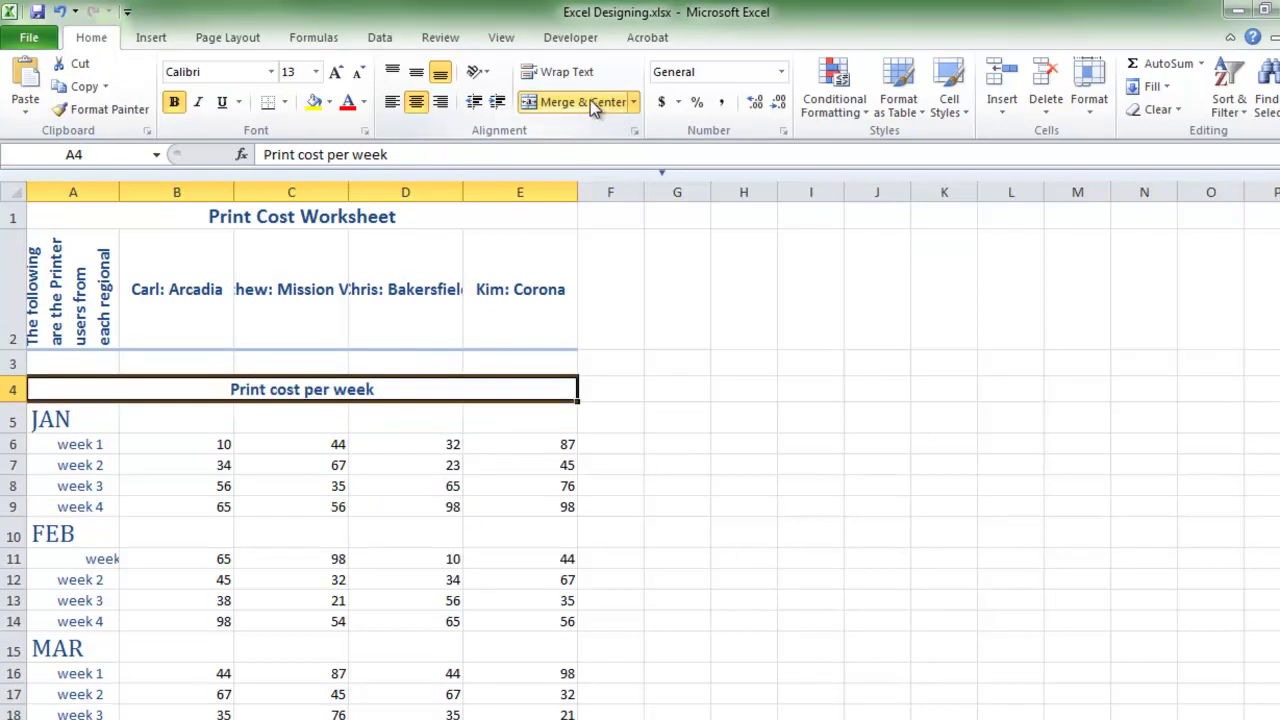
left_click(677, 485)
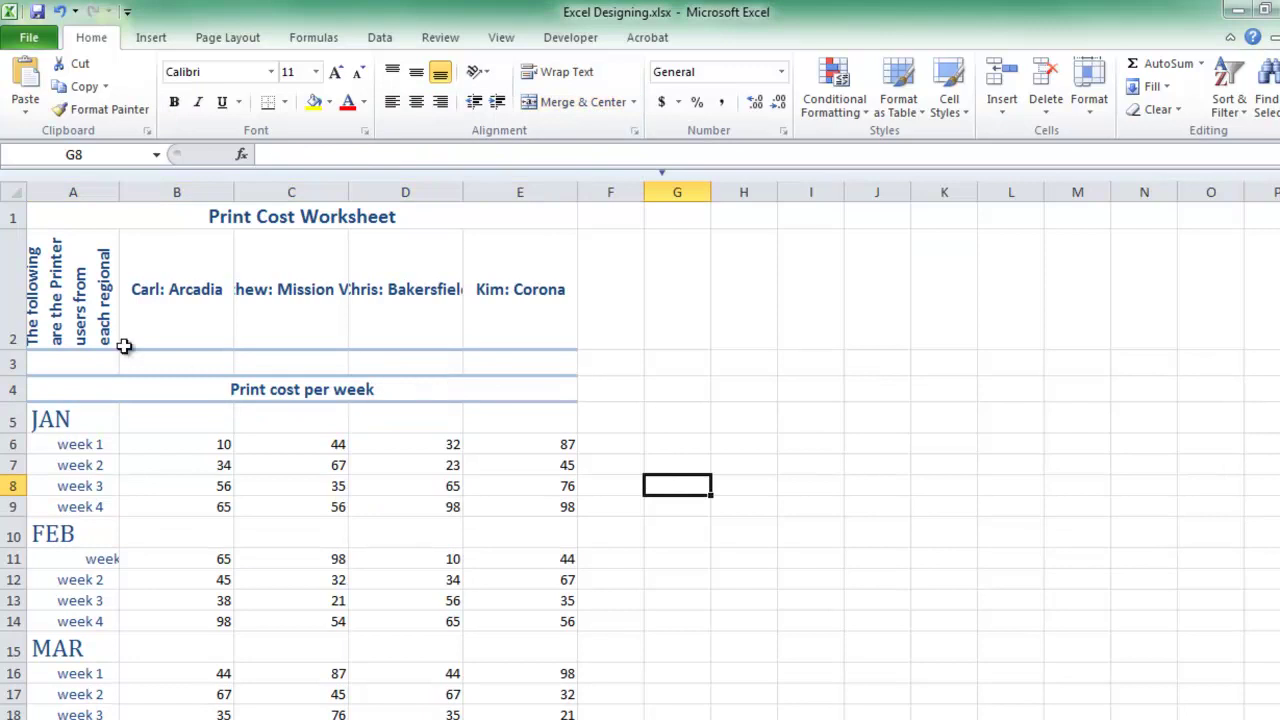
- Give A2:E2 a thick light-blue border on all four outer sides and thin light-blue vertical lines between the cells
left_click_drag(70, 326, 524, 335)
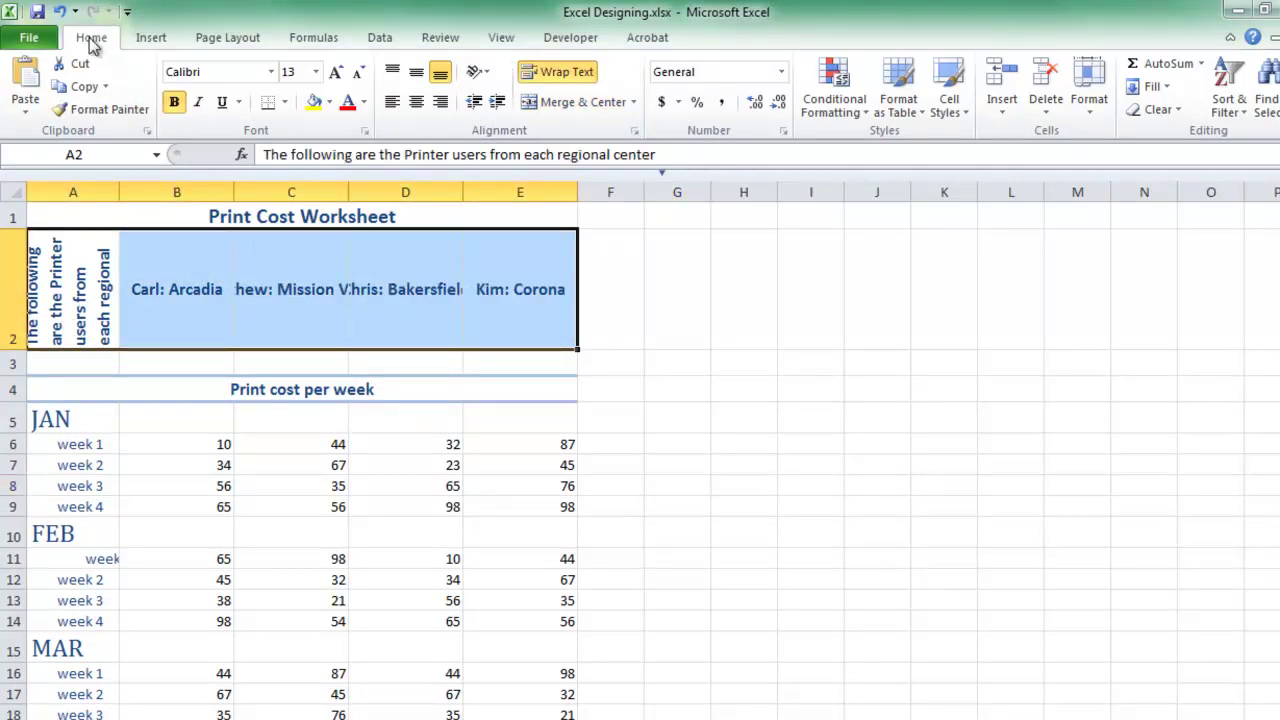
left_click(284, 105)
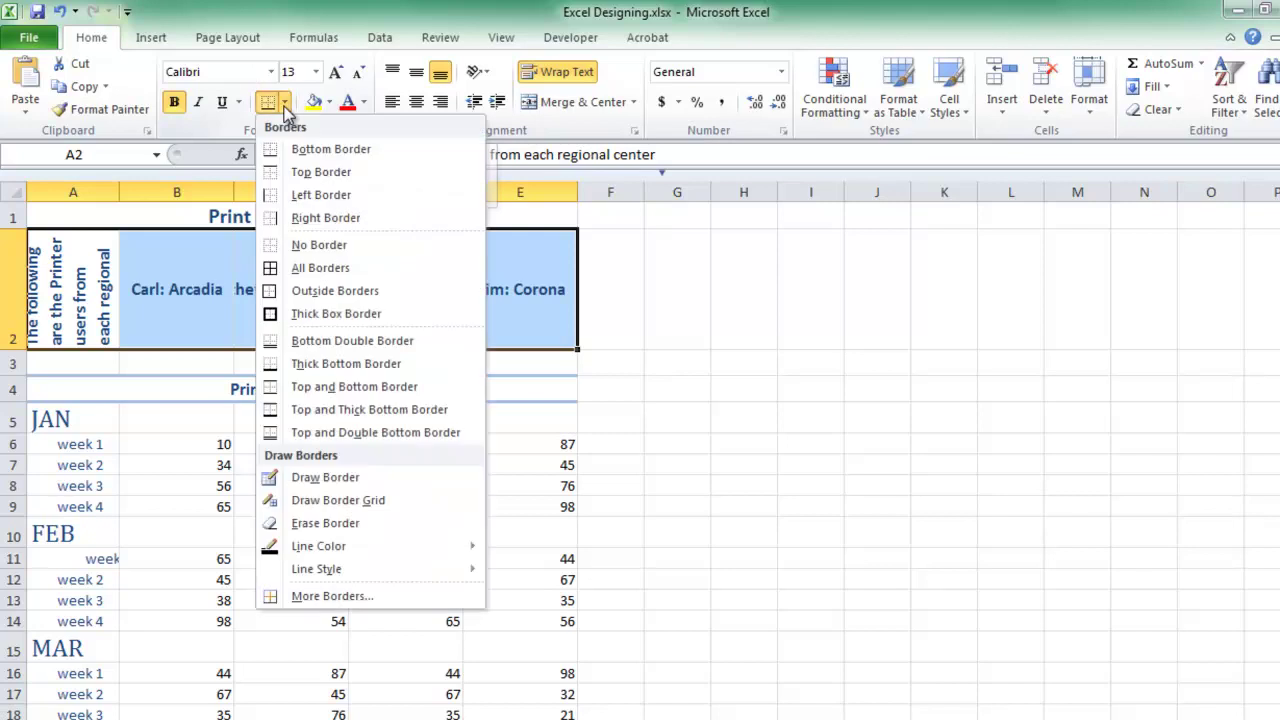
left_click(350, 597)
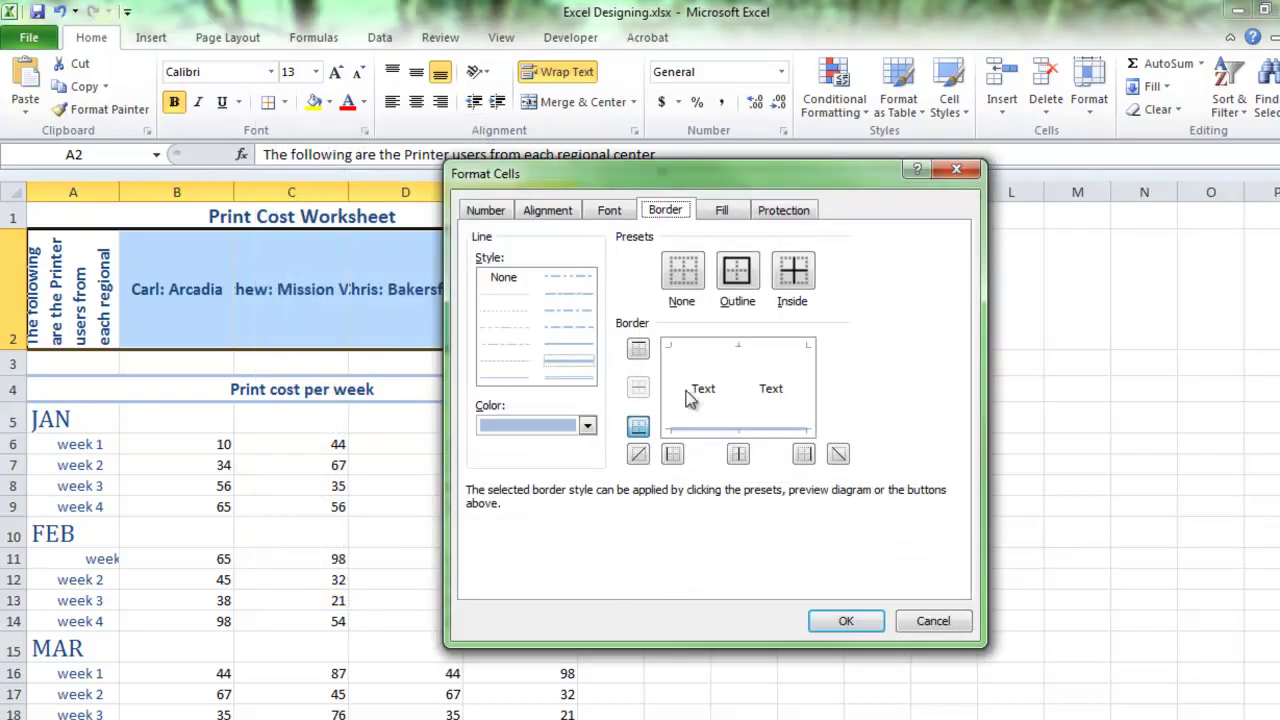
left_click(674, 456)
left_click(806, 457)
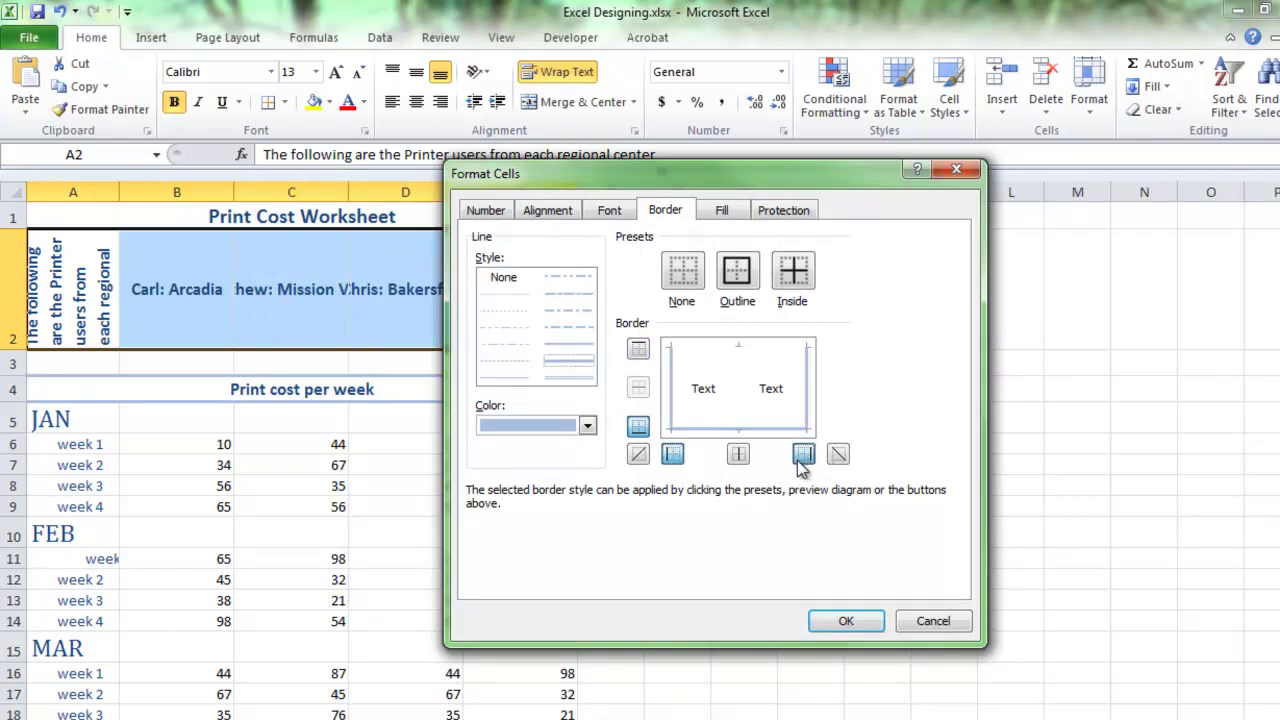
left_click(638, 349)
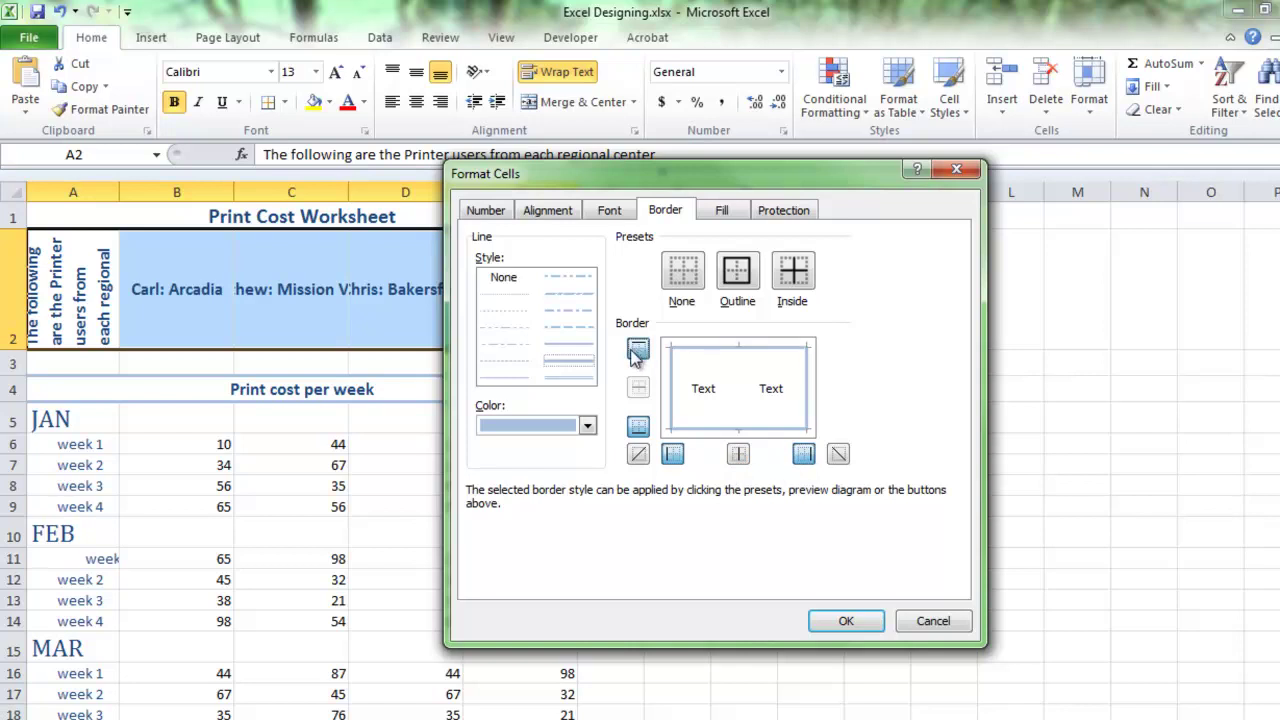
left_click(521, 375)
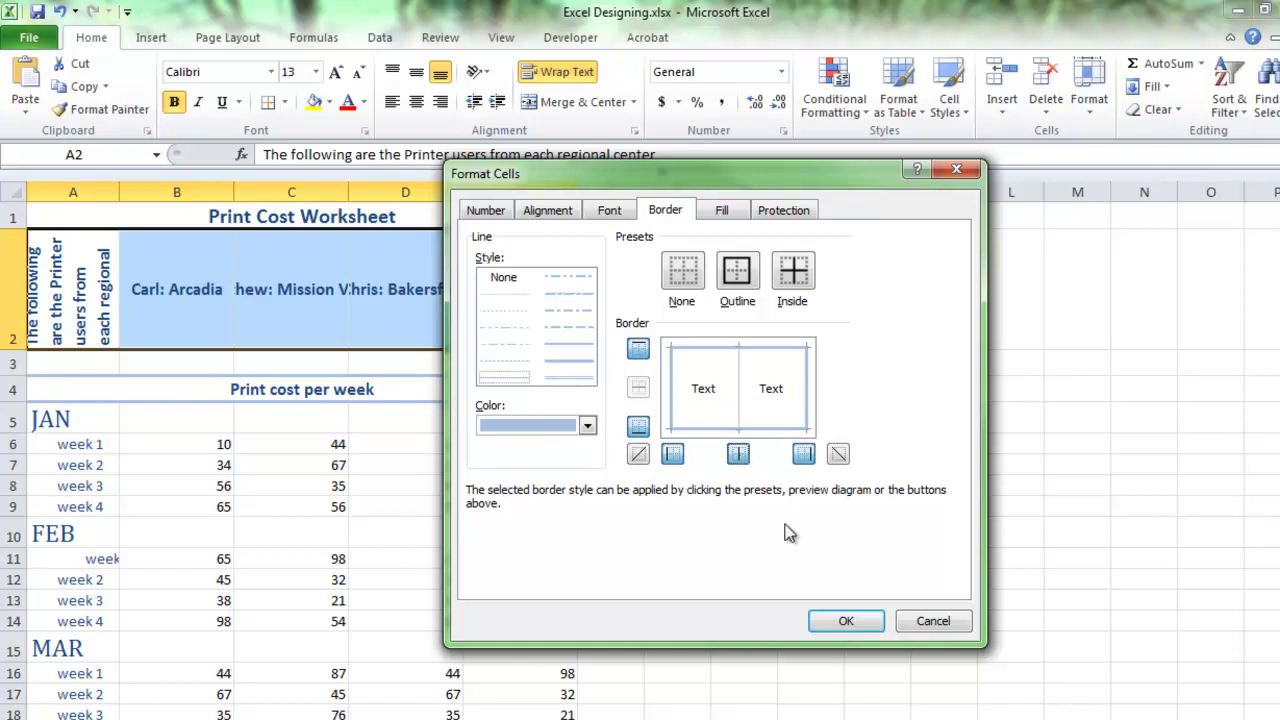
left_click(868, 624)
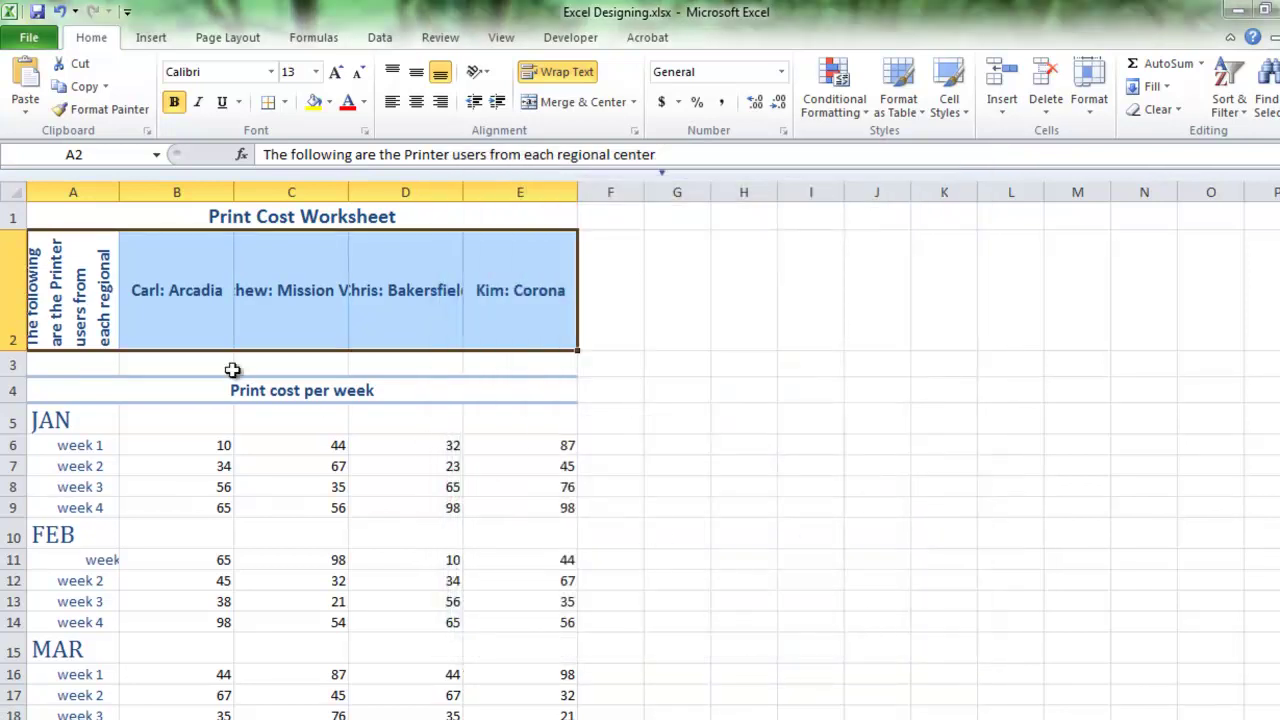
- Give cell A2 a thick light-blue border on its right side
left_click(55, 305)
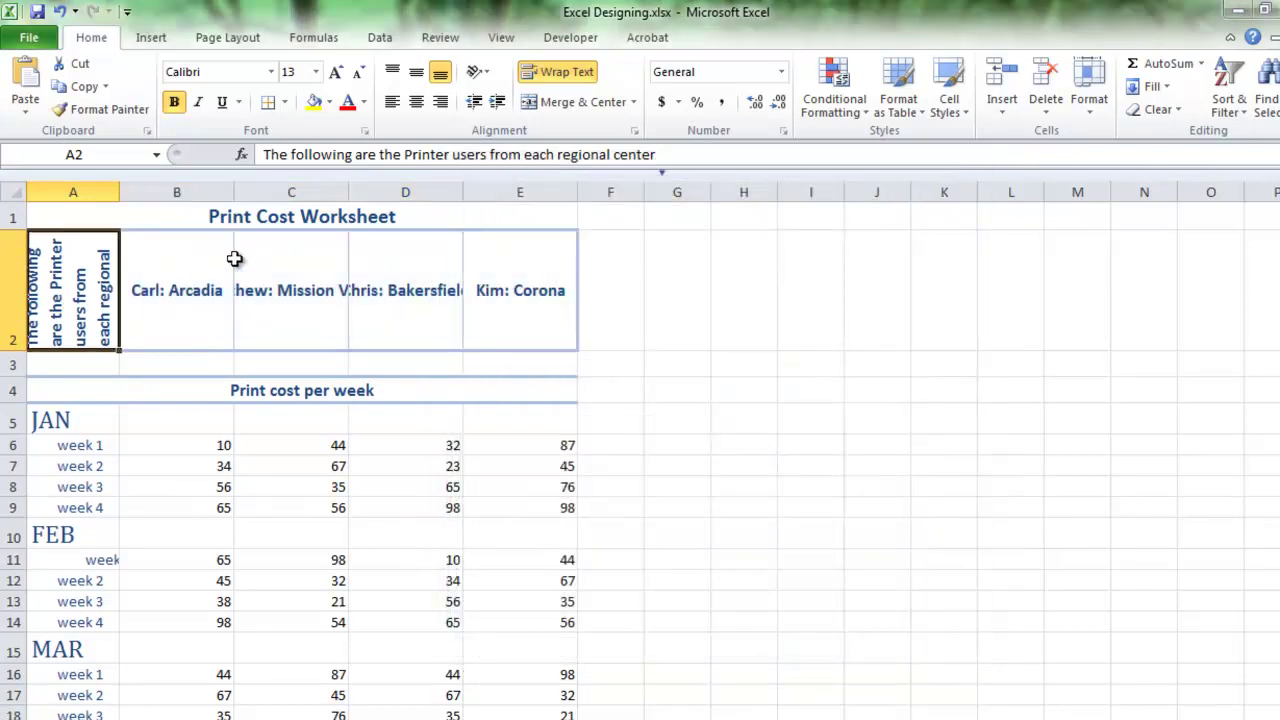
left_click(286, 103)
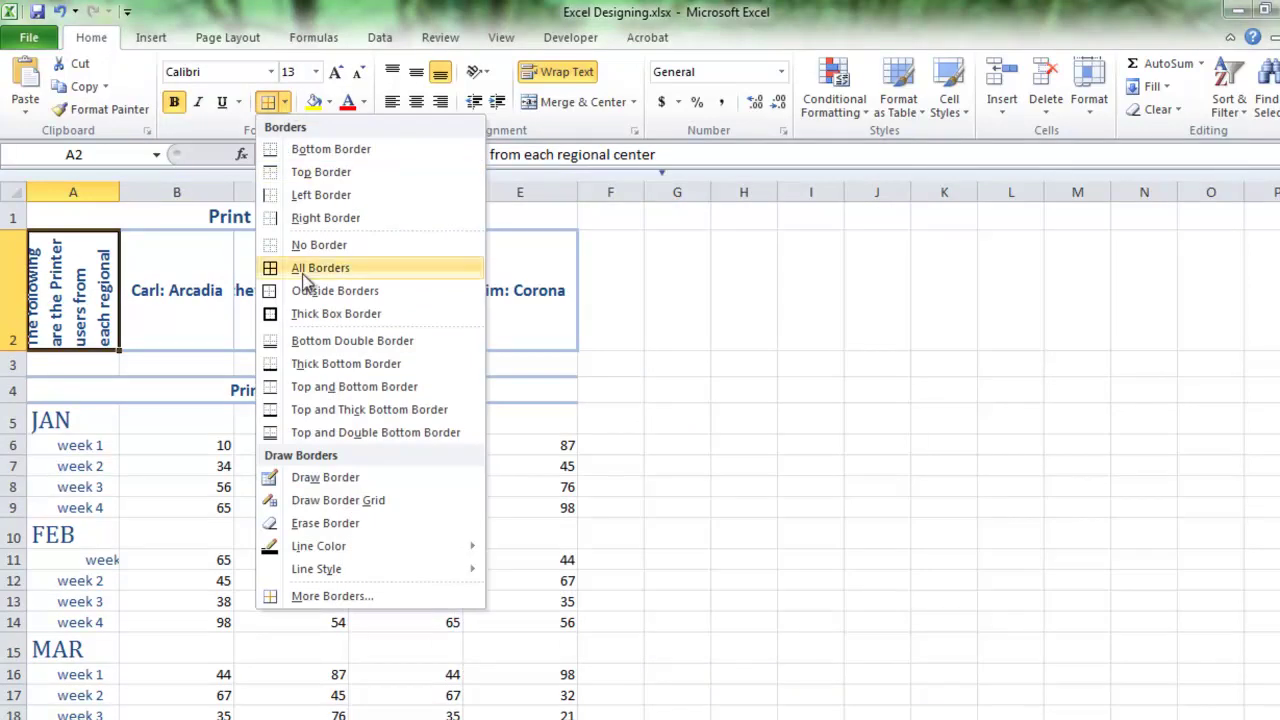
left_click(319, 598)
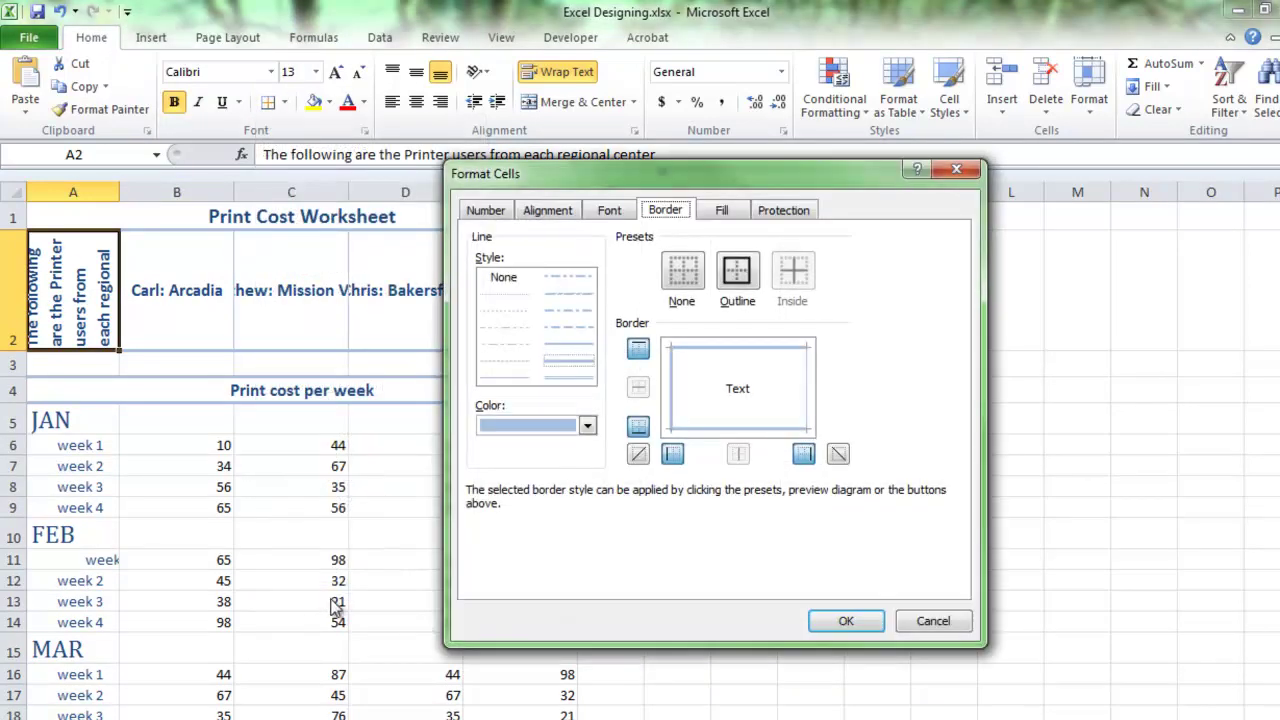
left_click(804, 456)
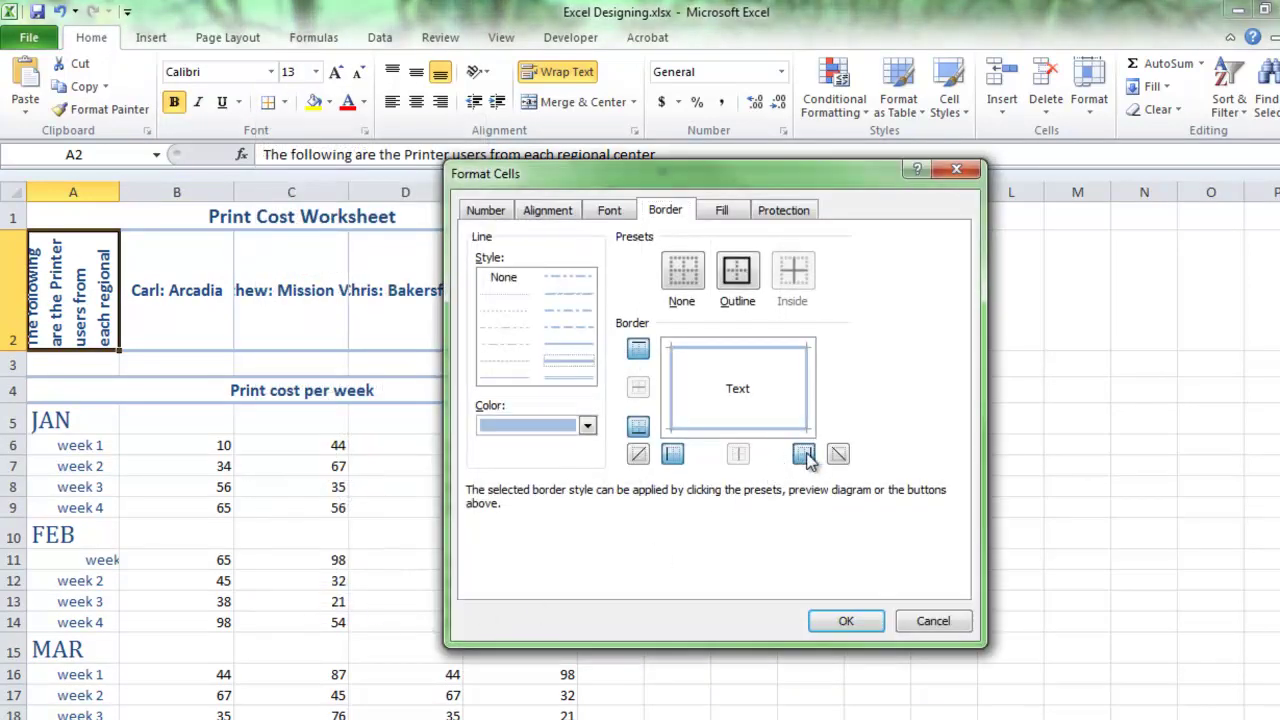
left_click(848, 623)
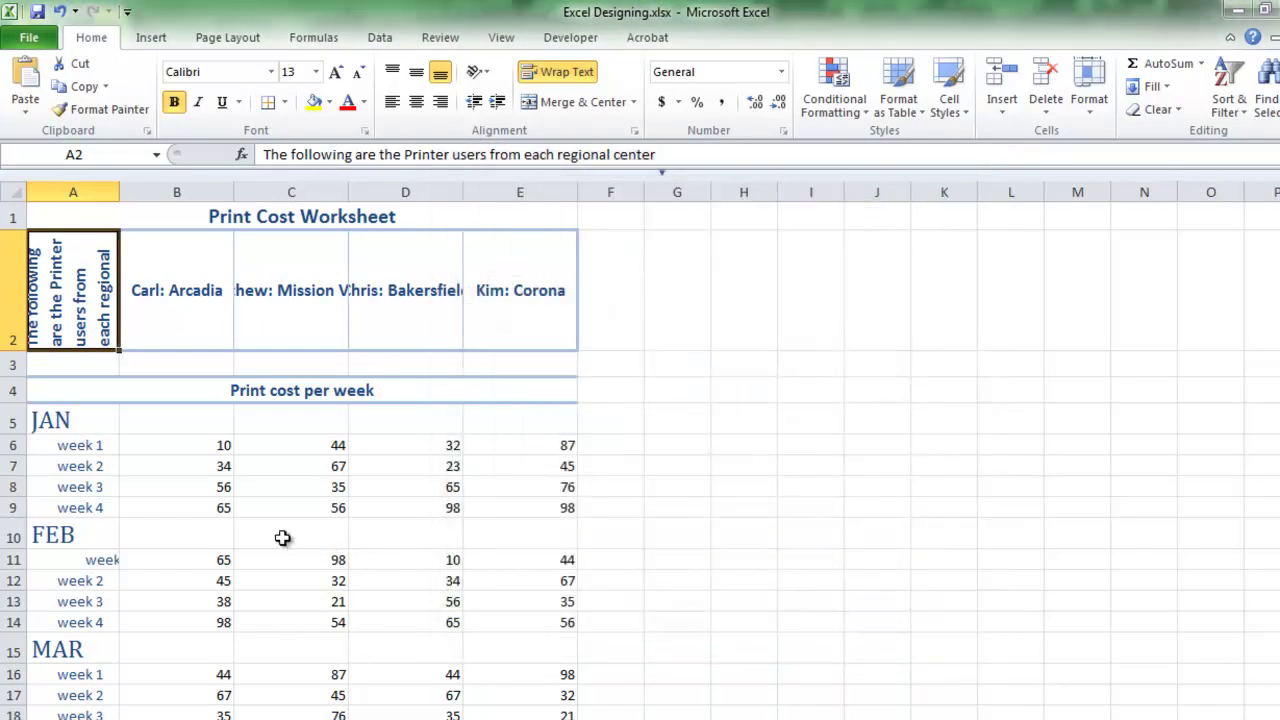
- Give the month and week labels in A5:A64 thick light-blue borders on the left, right and bottom edges
left_click(85, 420)
left_click_drag(85, 420, 86, 692)
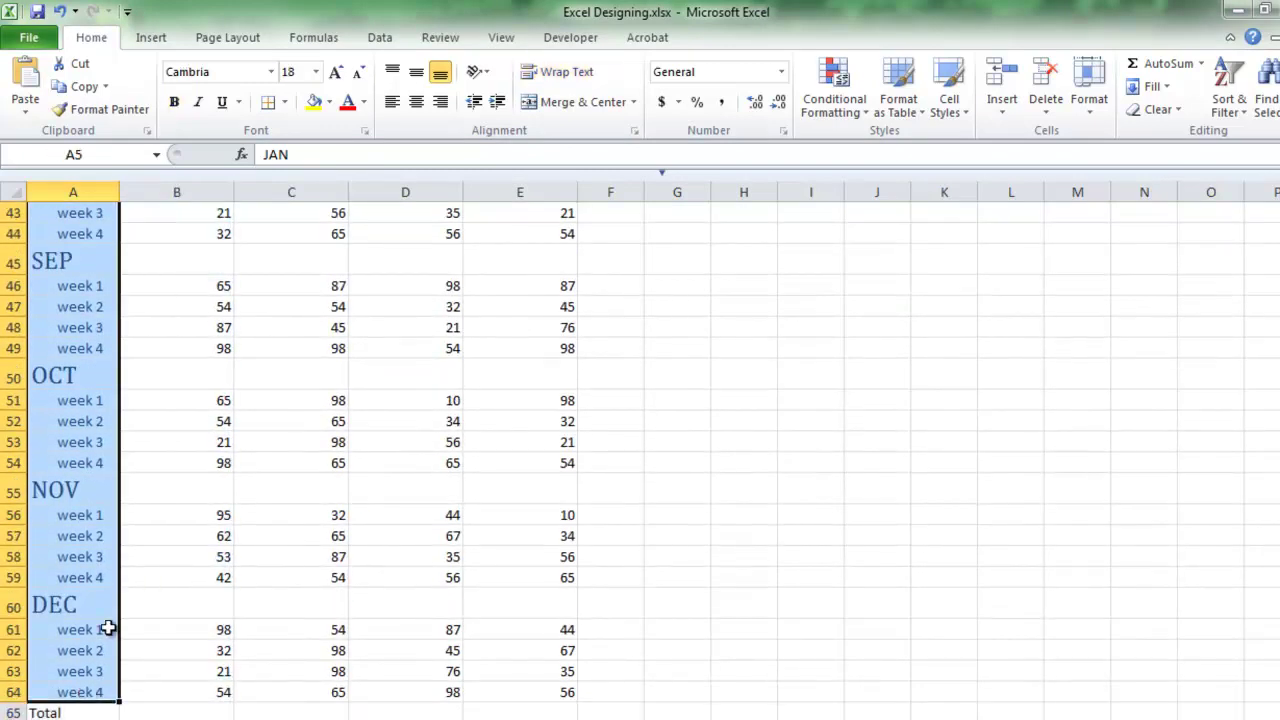
left_click(286, 104)
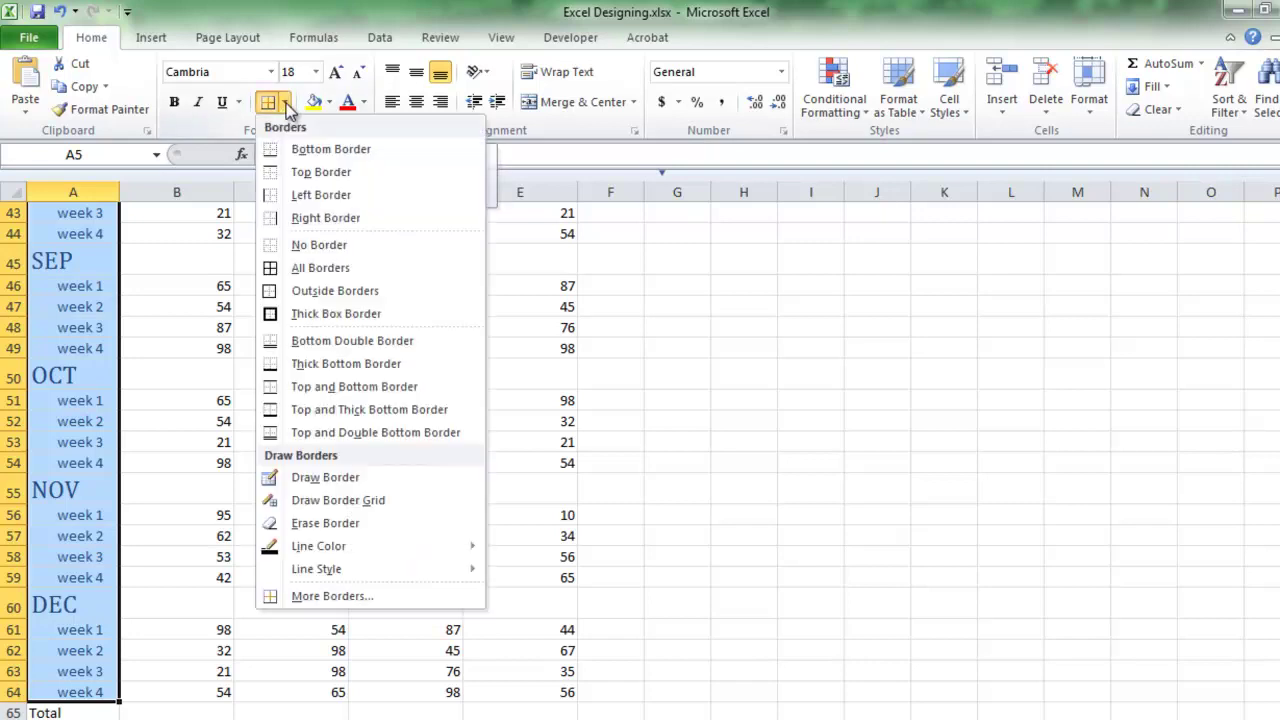
left_click(328, 596)
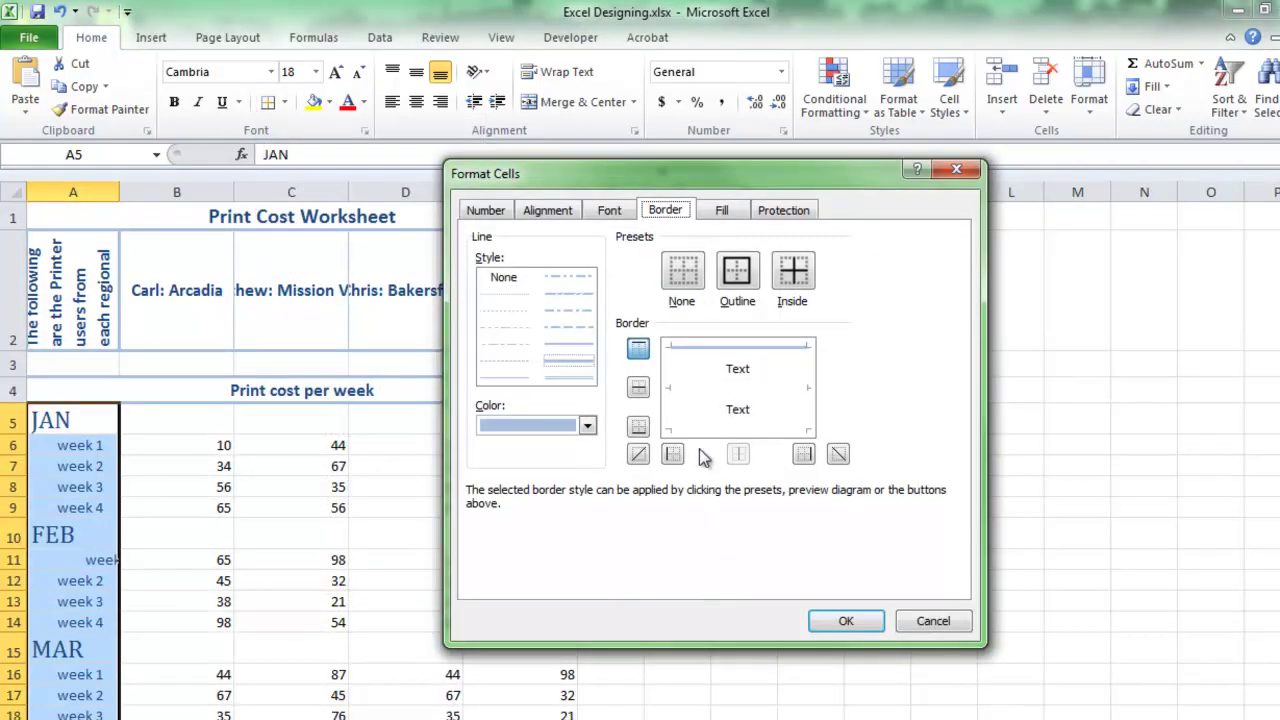
left_click(671, 455)
left_click(806, 456)
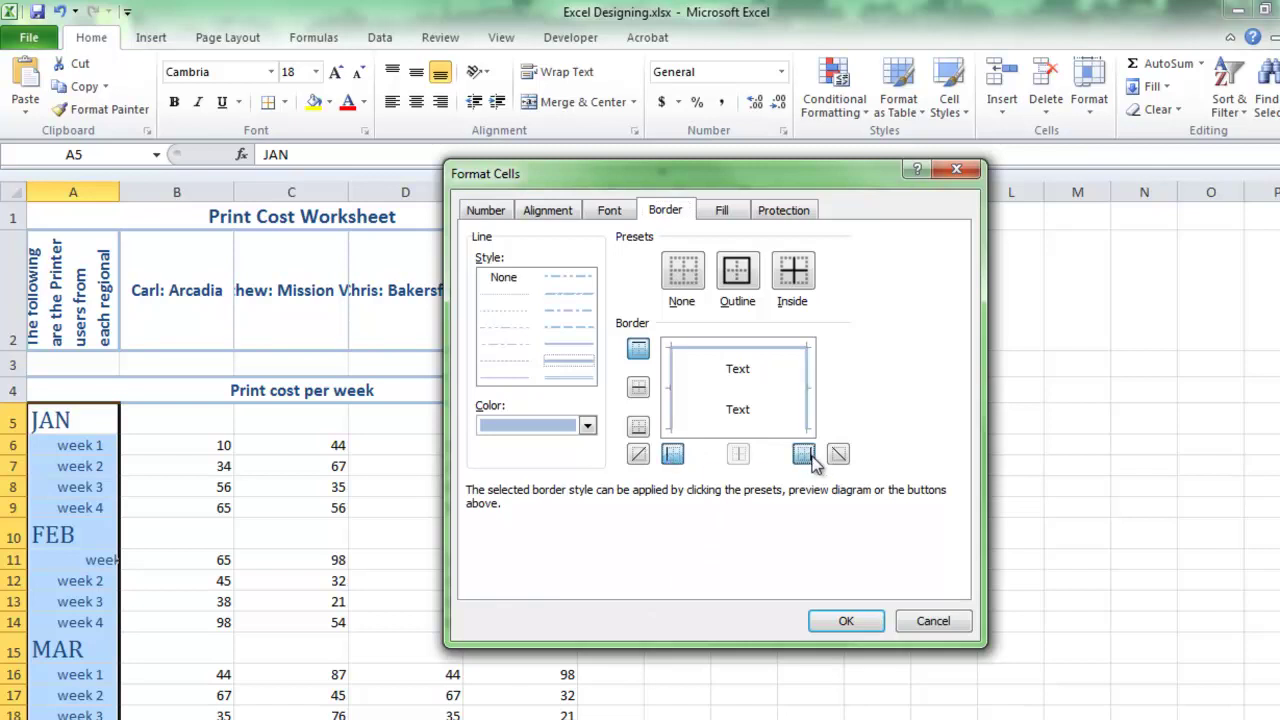
left_click(638, 426)
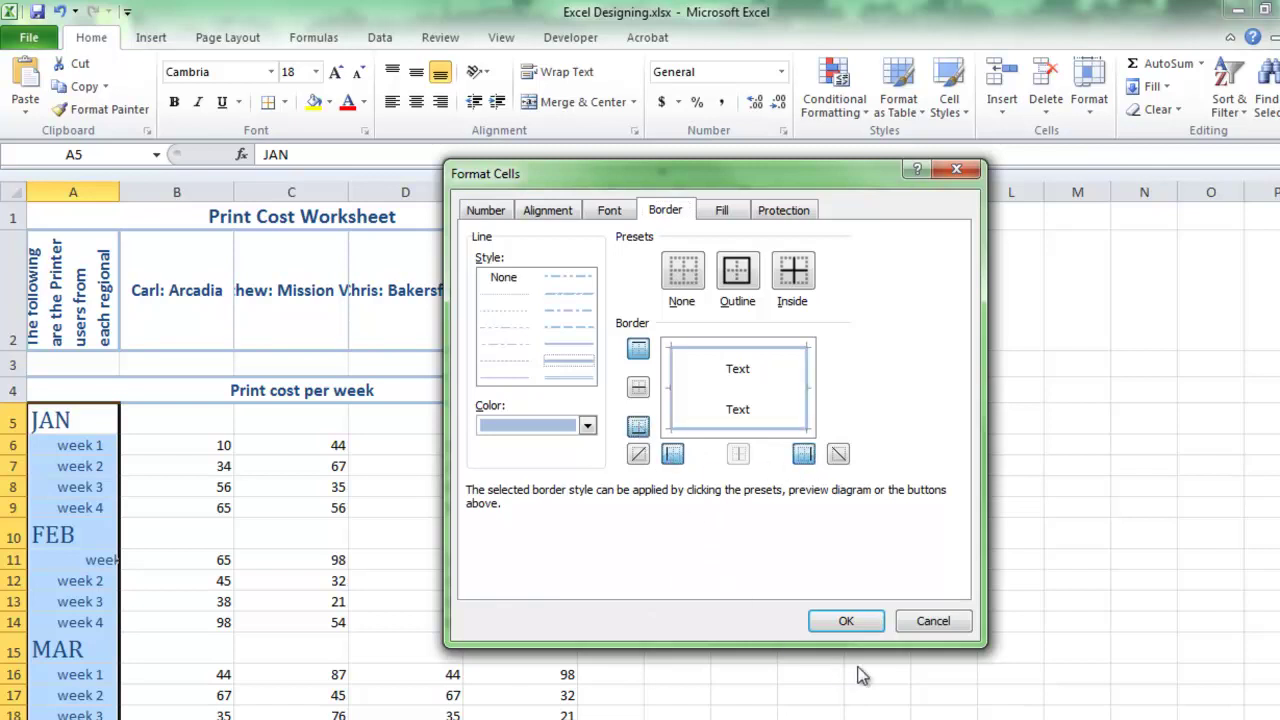
left_click(846, 622)
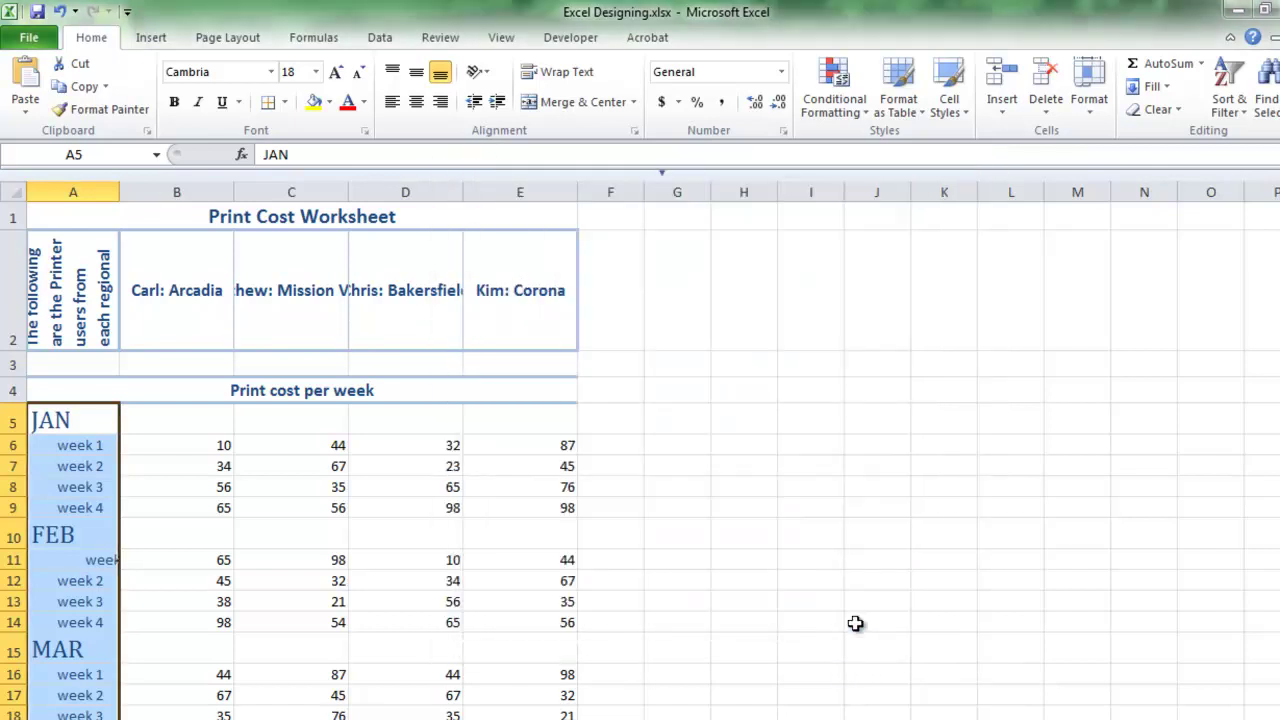
left_click(628, 566)
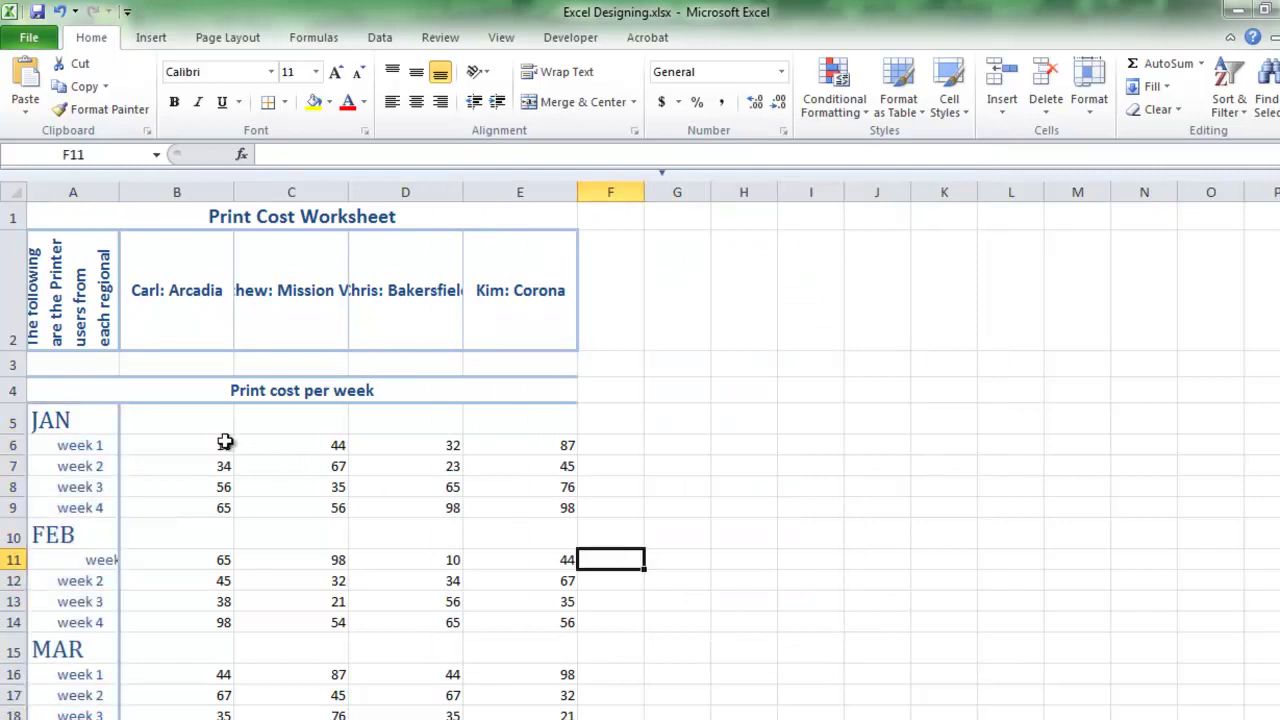
- Give the column B costs from B5 down thick light-blue right and bottom borders, with thin horizontal lines between the rows
left_click_drag(183, 414, 190, 718)
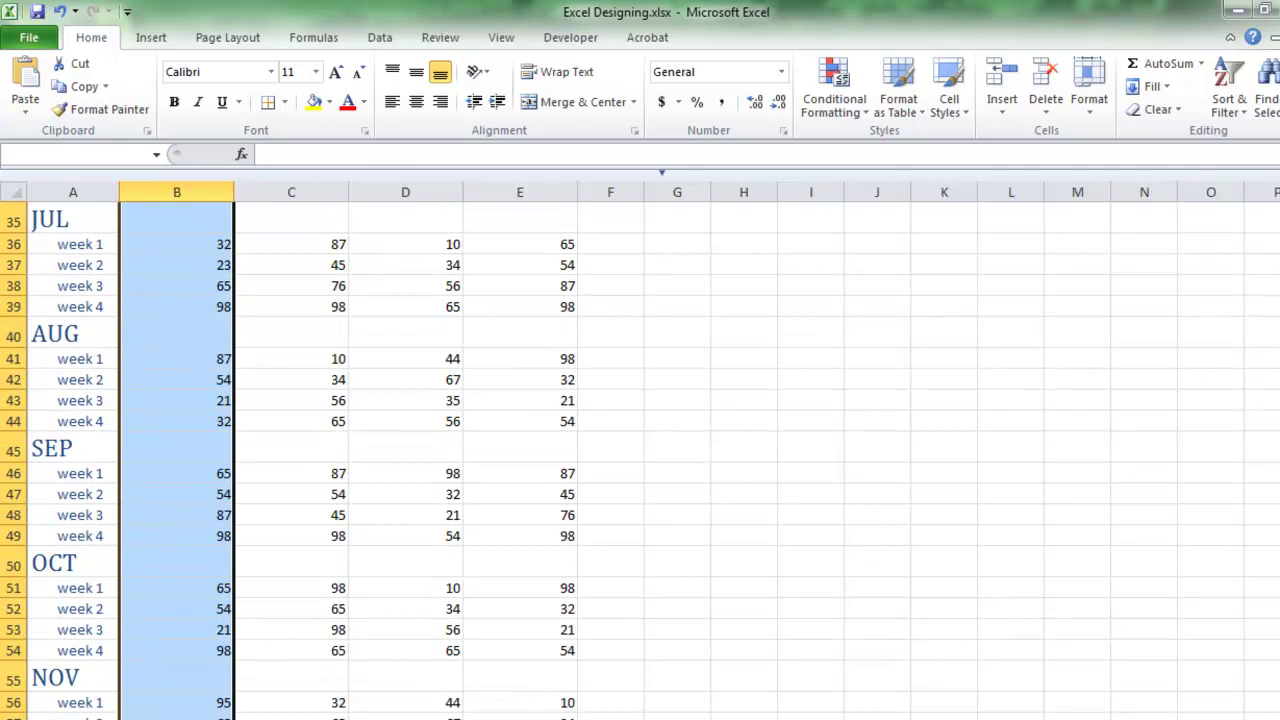
left_click(284, 102)
left_click(360, 598)
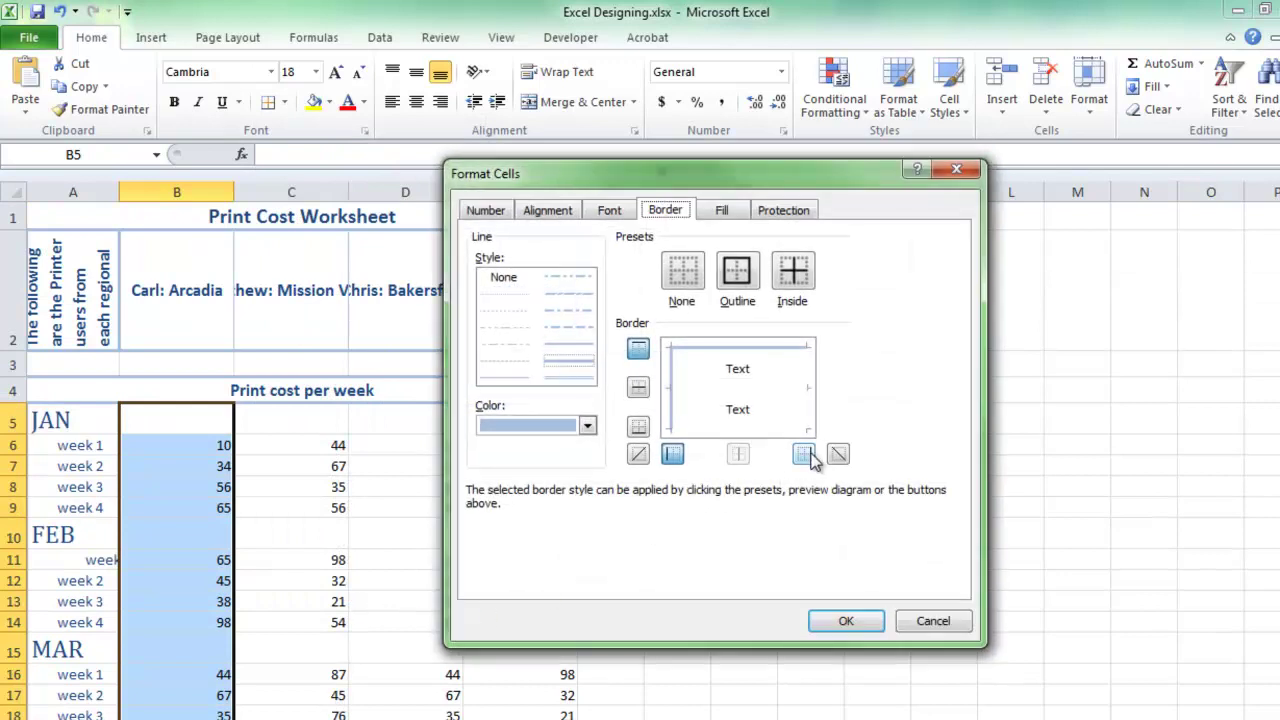
left_click(805, 455)
left_click(638, 427)
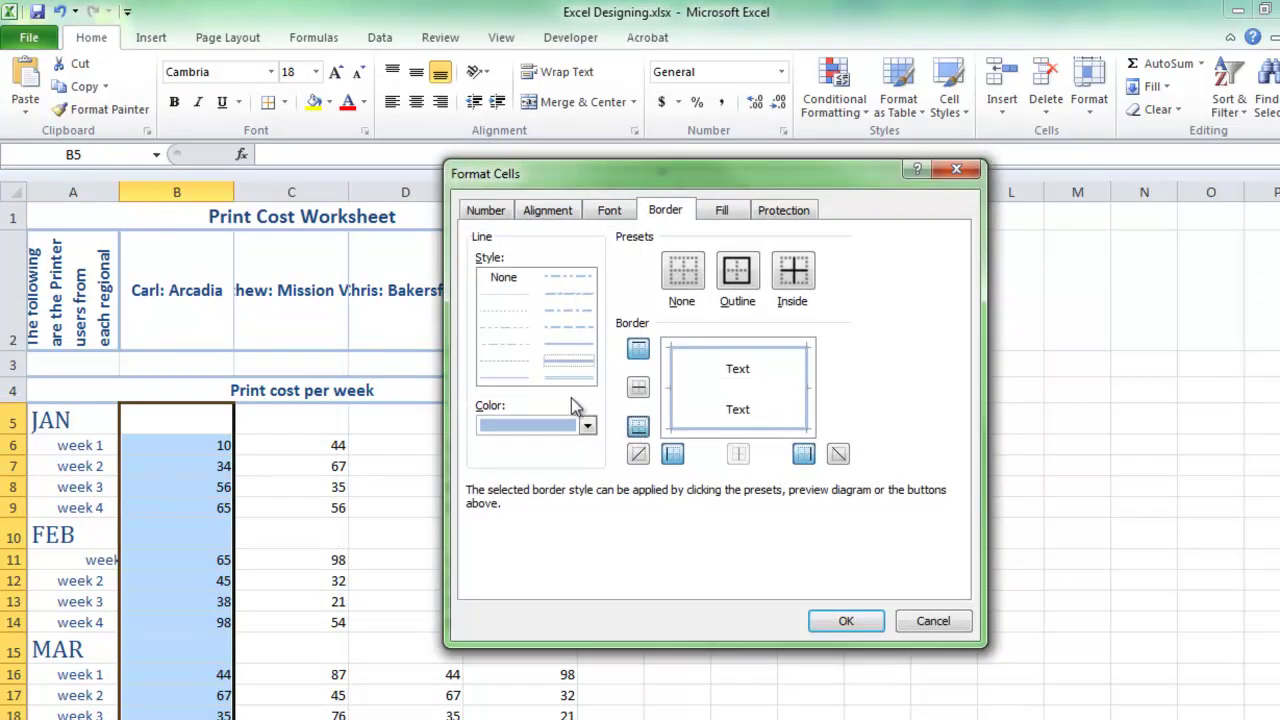
left_click(520, 377)
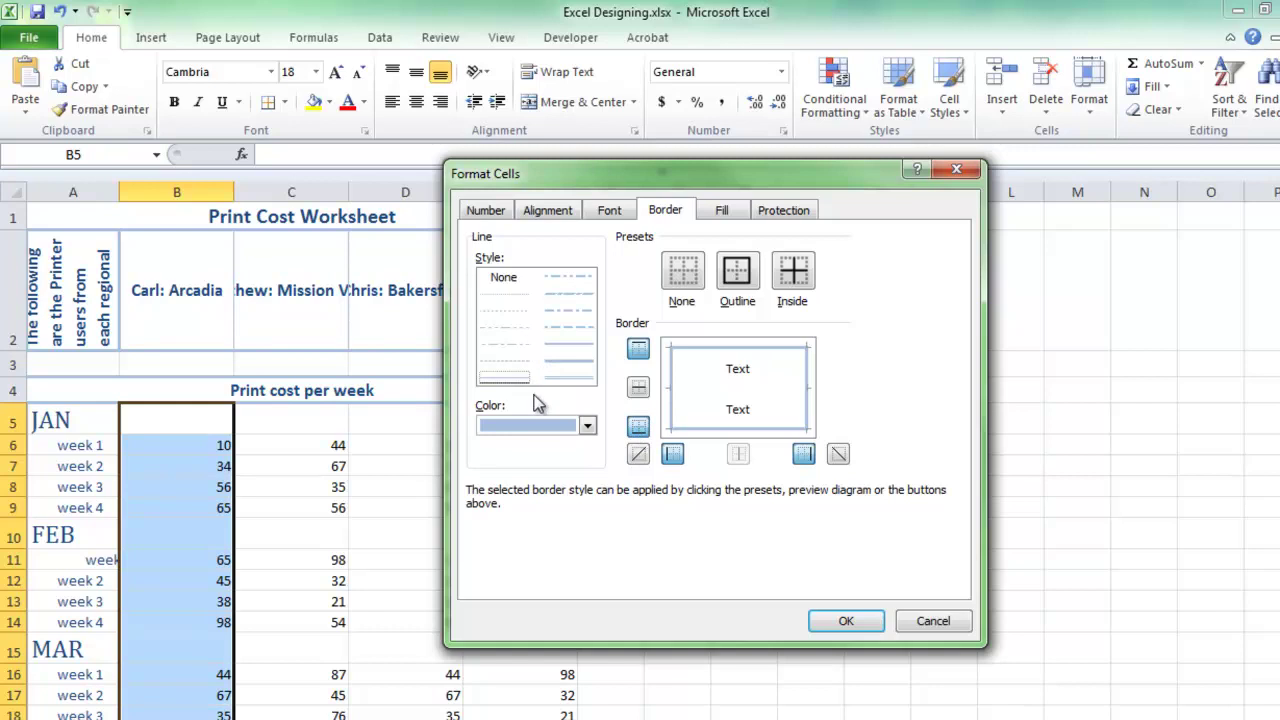
left_click(639, 388)
left_click(830, 618)
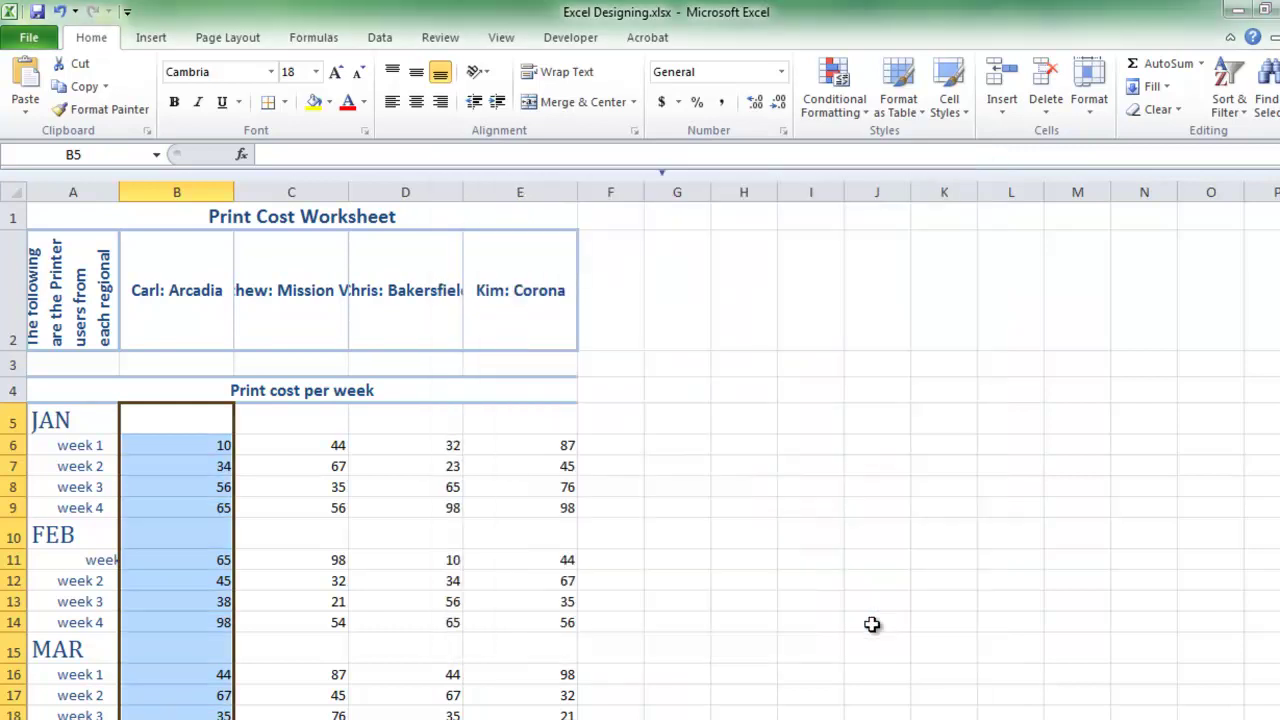
- Give the column C costs from C5 down thick light-blue bottom and right borders, with thin horizontal lines between the rows
left_click_drag(326, 416, 300, 718)
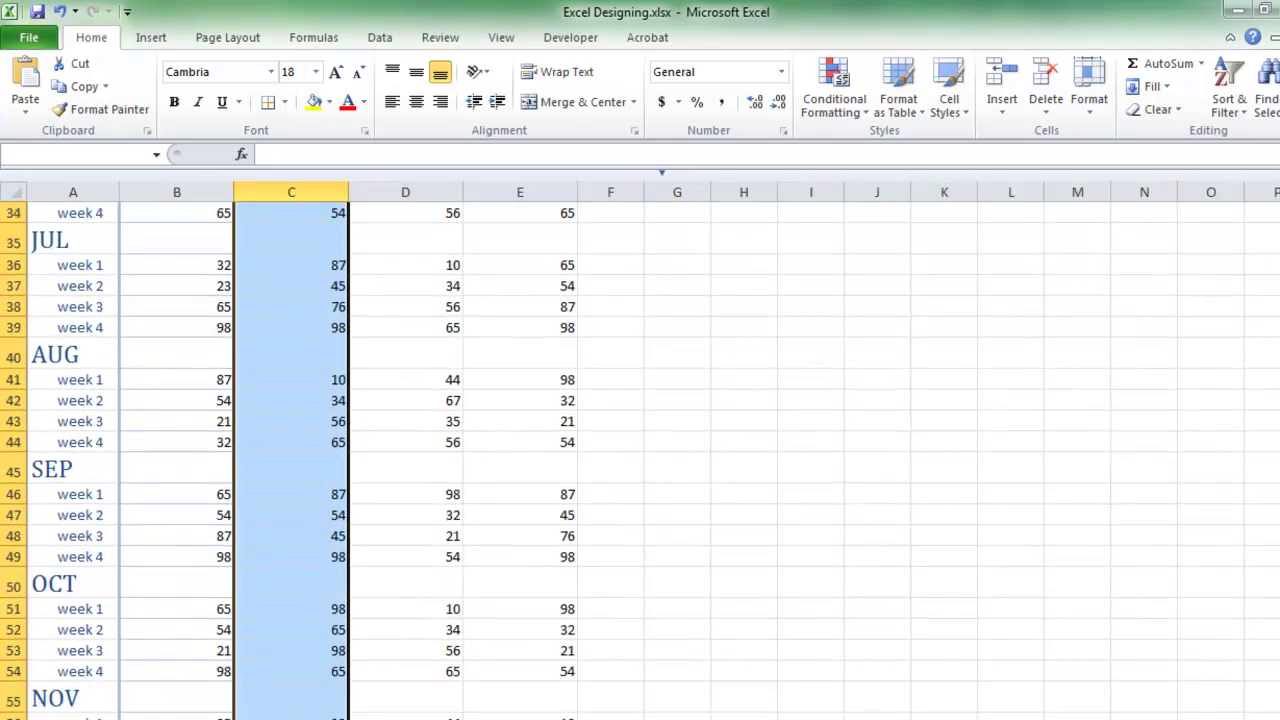
key("ctrl+1")
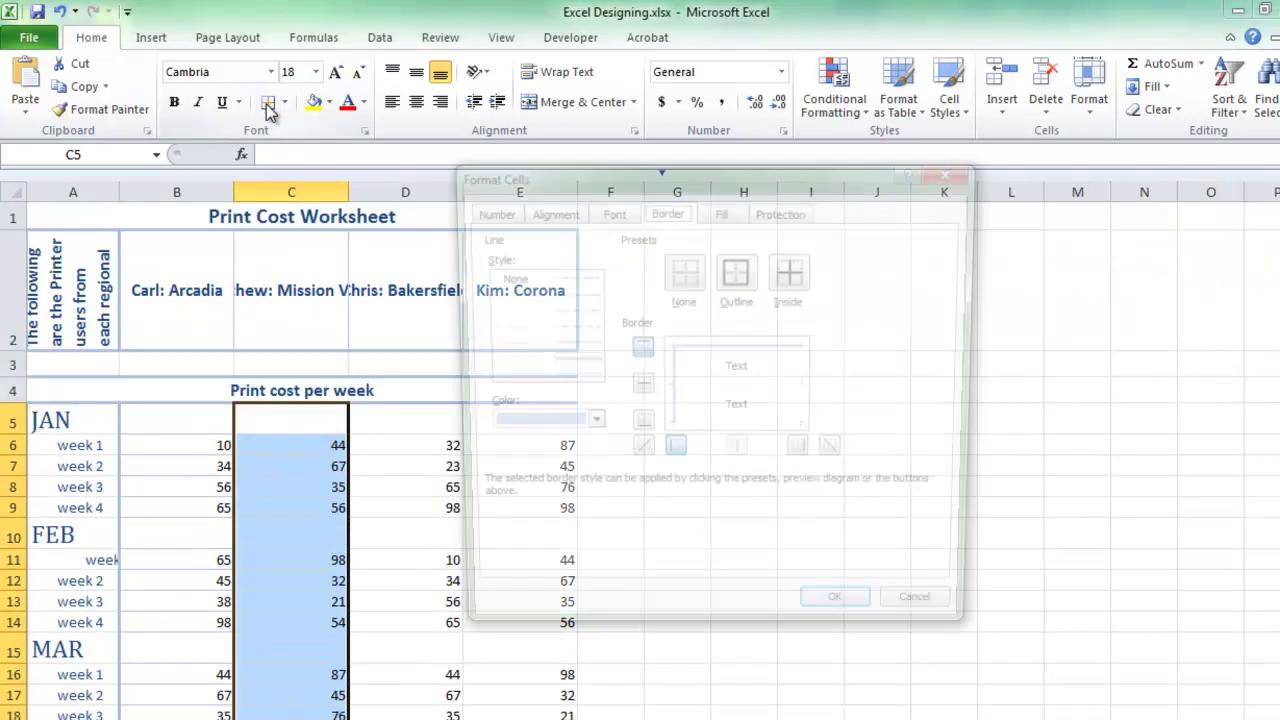
left_click(638, 427)
left_click(804, 454)
left_click(638, 387)
left_click(846, 621)
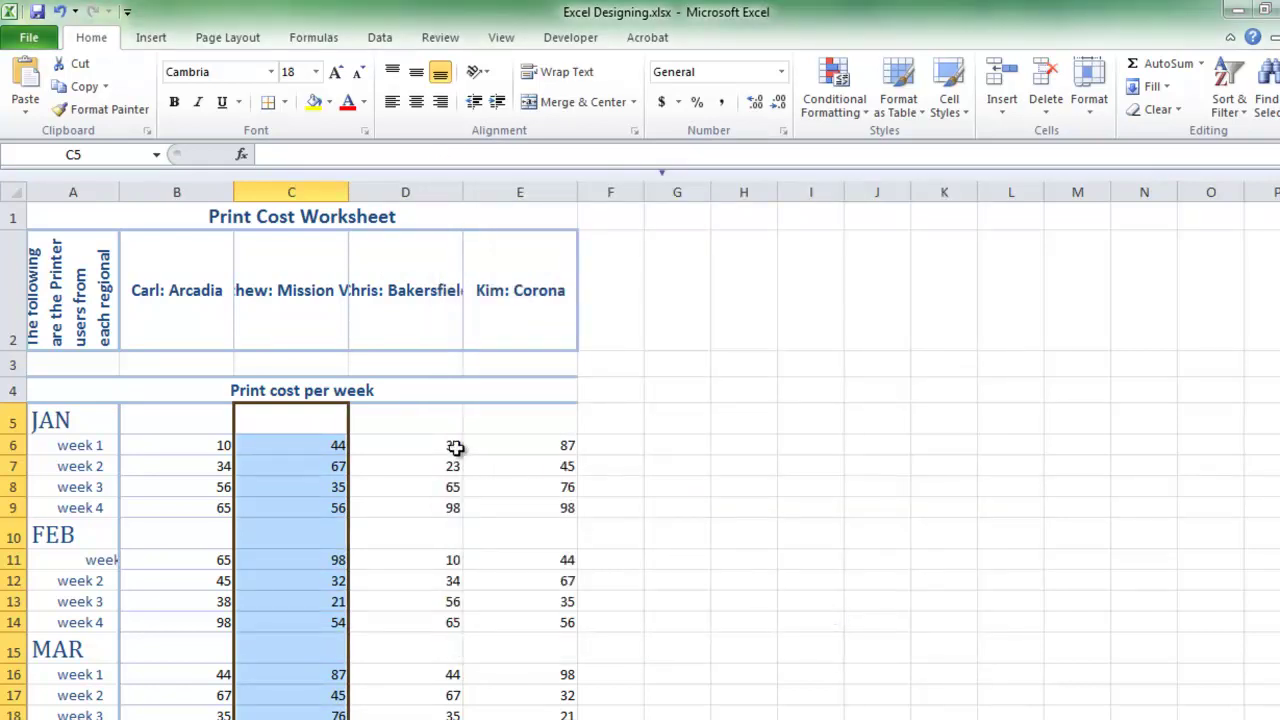
- Give the column D costs from D5 down thick light-blue bottom and right borders, with thin horizontal lines between the rows
left_click_drag(429, 421, 445, 718)
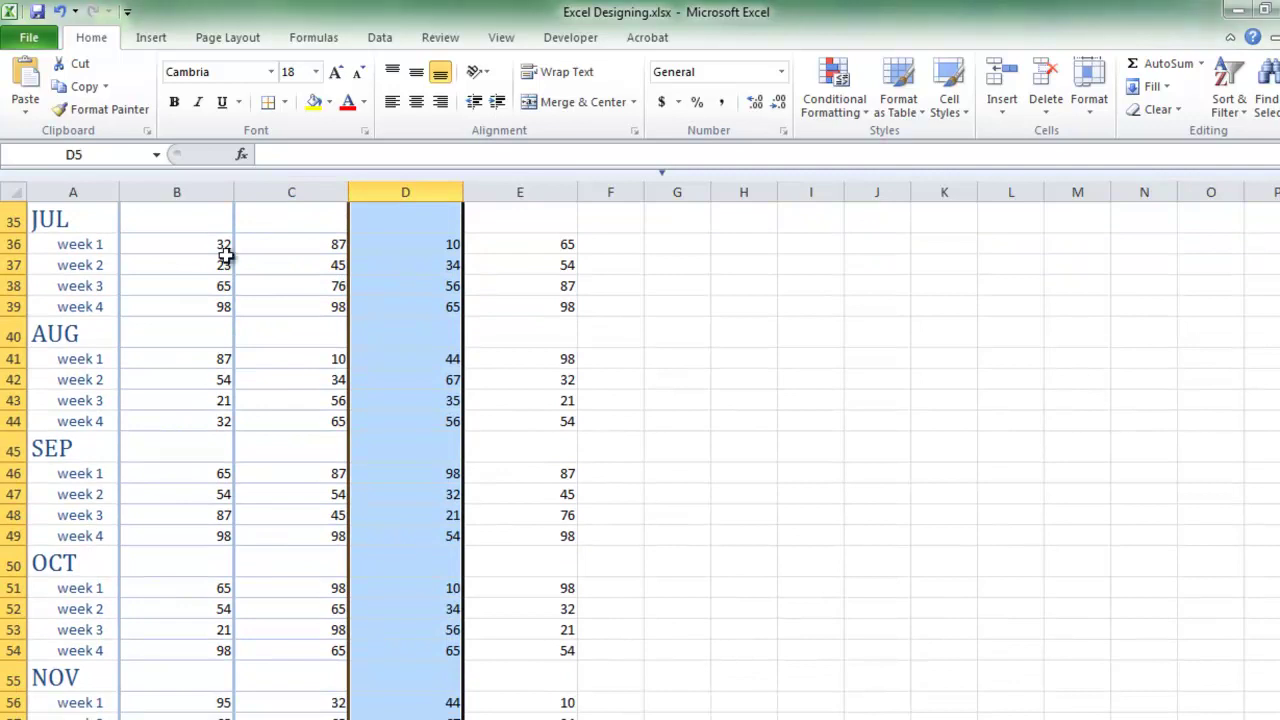
key("ctrl+1")
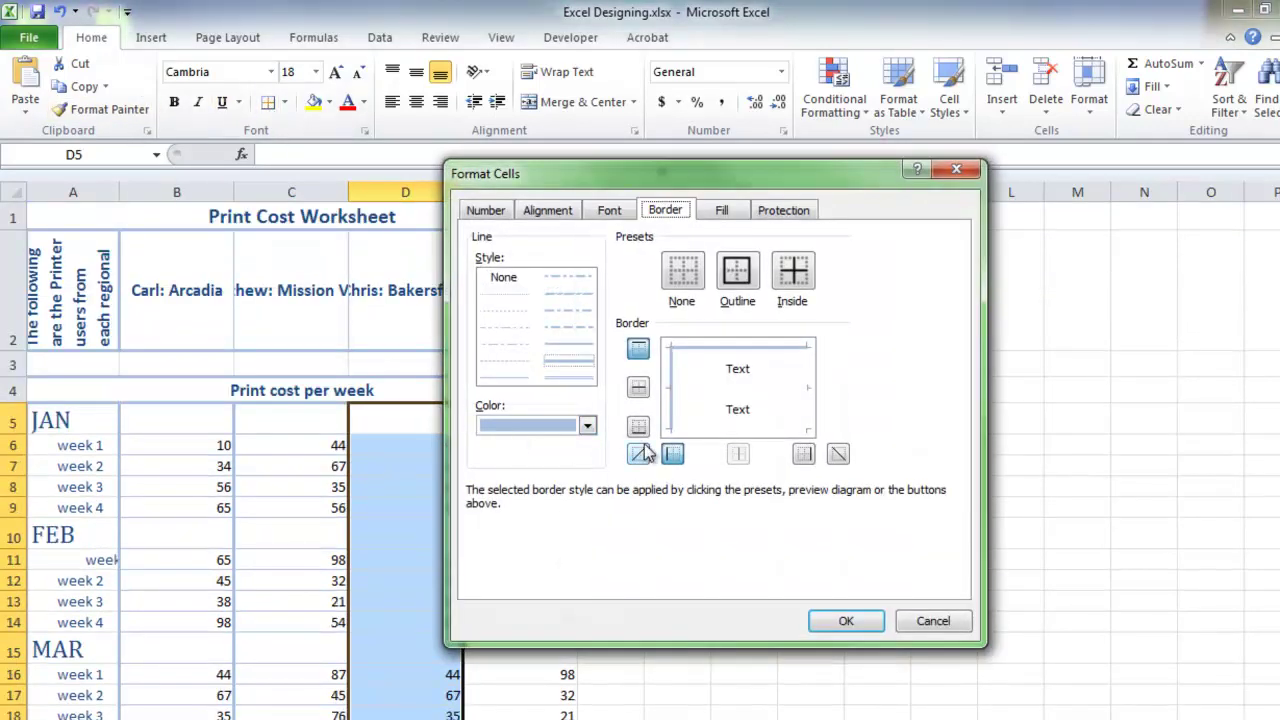
left_click(638, 426)
left_click(804, 454)
left_click(505, 377)
left_click(638, 390)
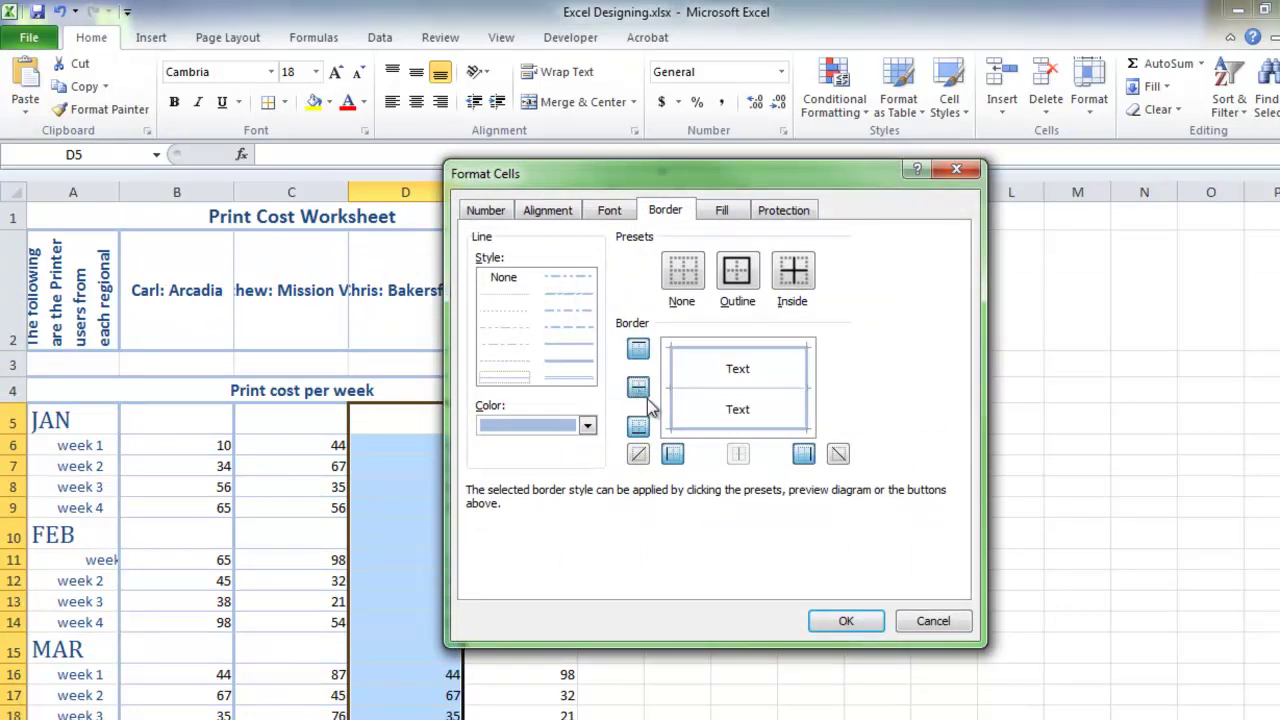
left_click(846, 621)
- Apply thick light-blue bottom, right and inside horizontal borders to the column E costs from E5 down
left_click_drag(542, 419, 540, 715)
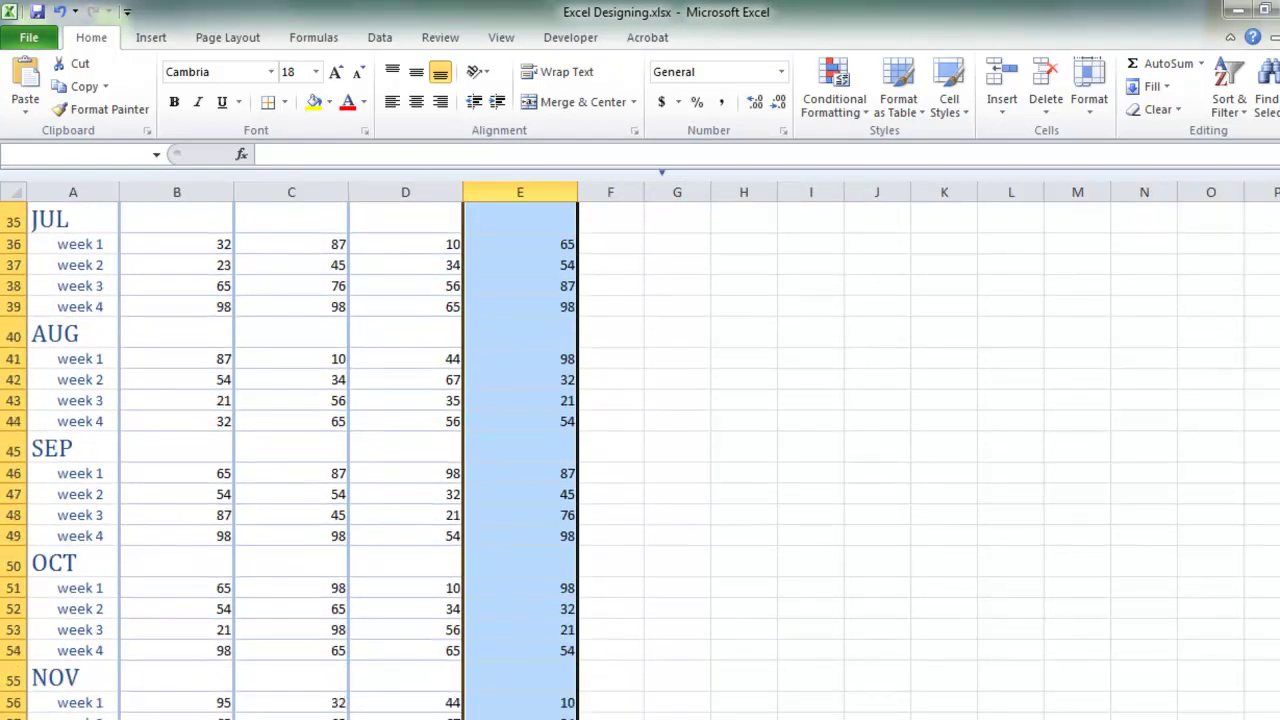
left_click(268, 102)
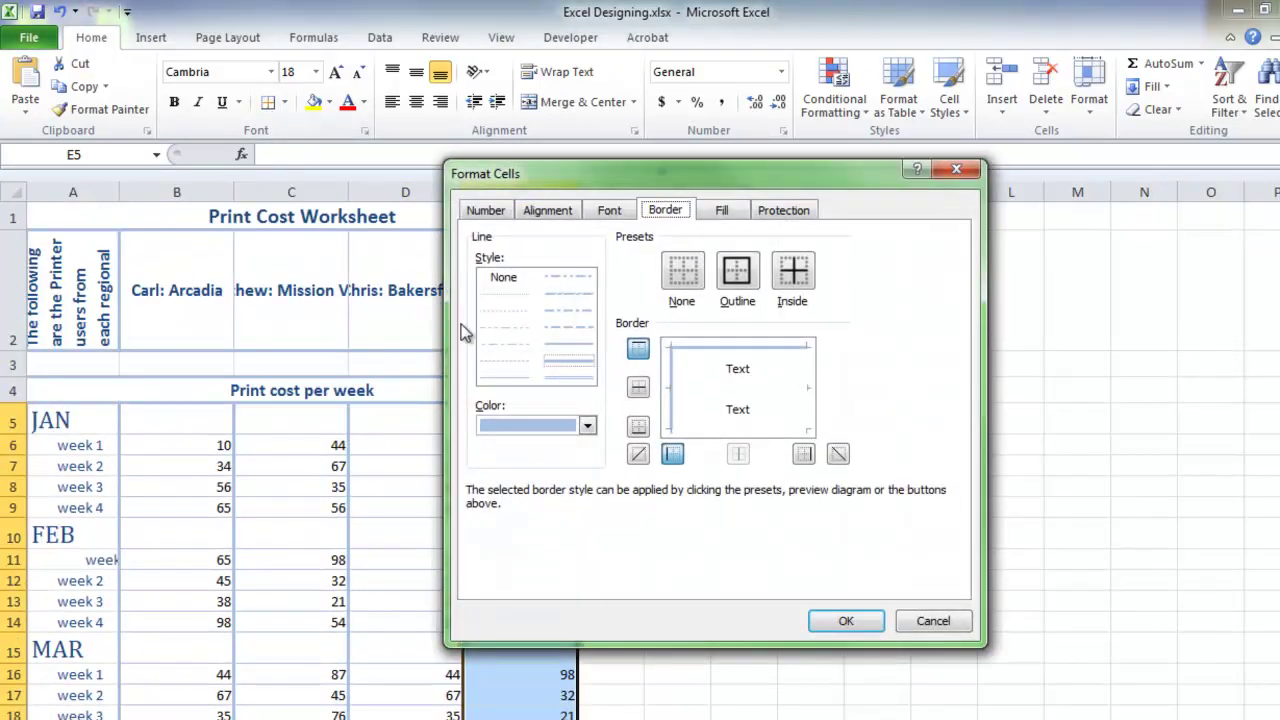
left_click(639, 427)
left_click(805, 455)
left_click(639, 388)
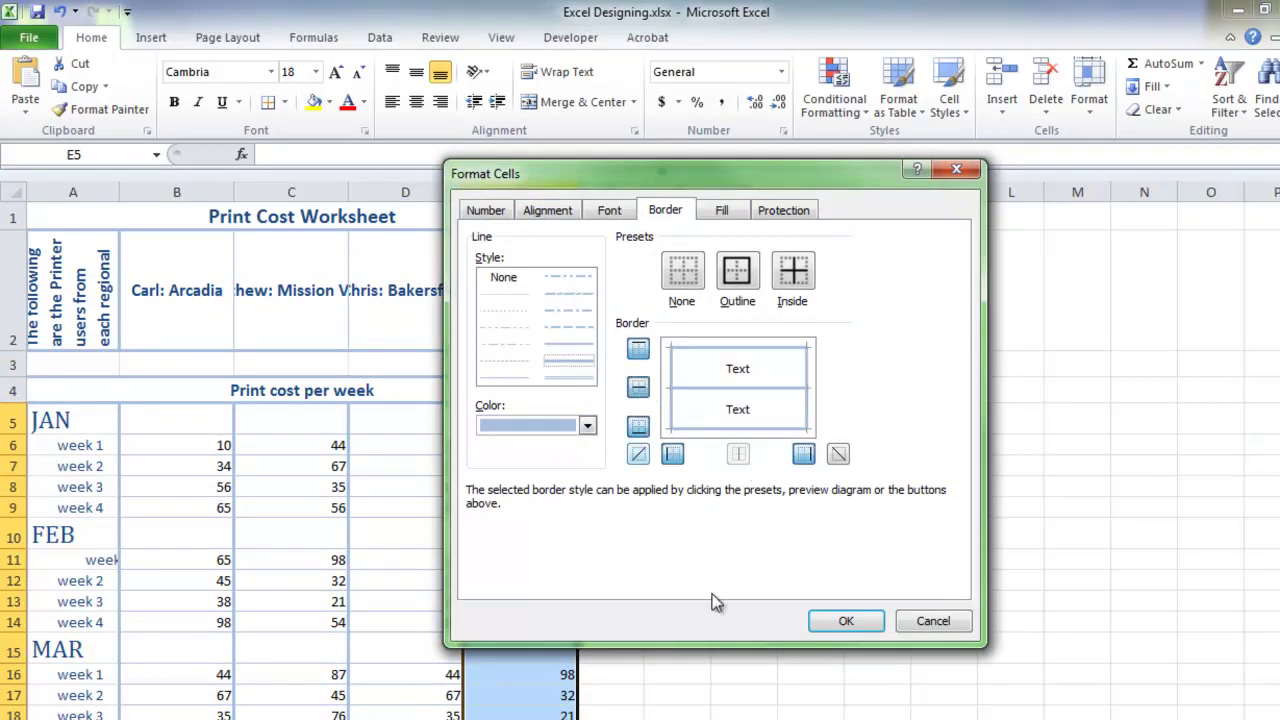
left_click(846, 621)
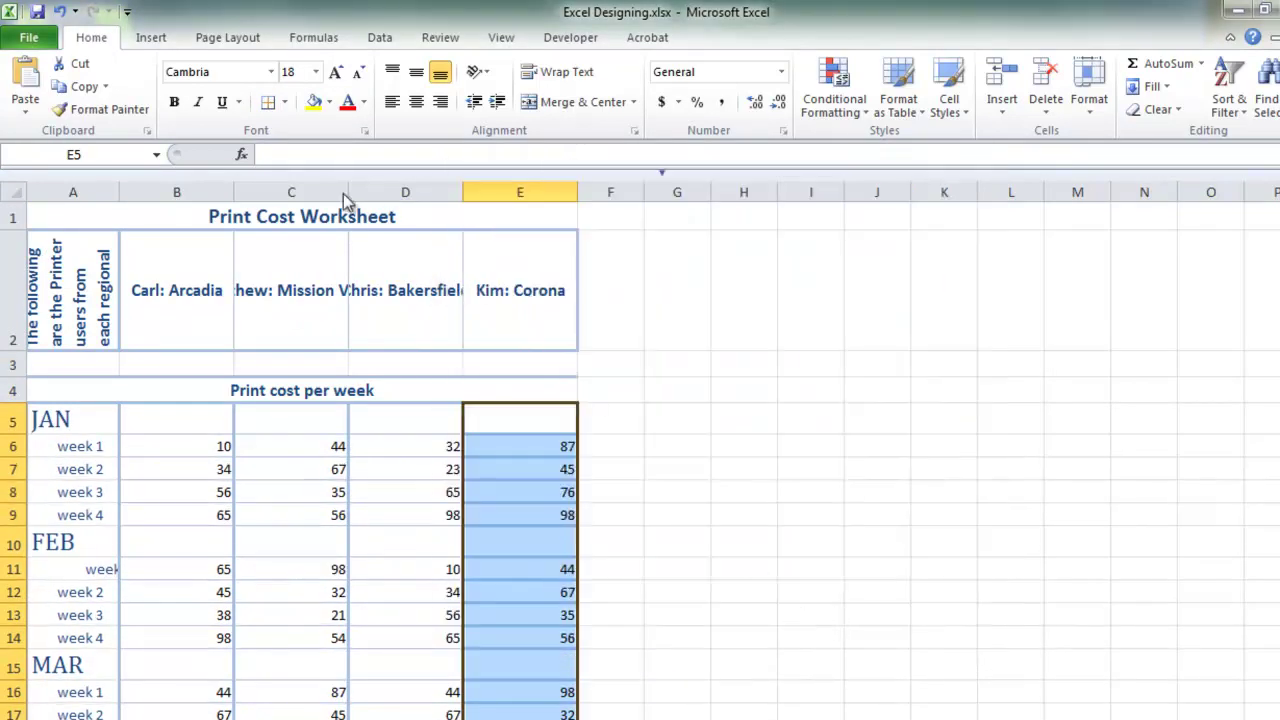
- Change the inside horizontal borders of the column E costs to a thin light-blue line
left_click(285, 102)
left_click(310, 565)
left_click(644, 395)
left_click(505, 376)
left_click(640, 389)
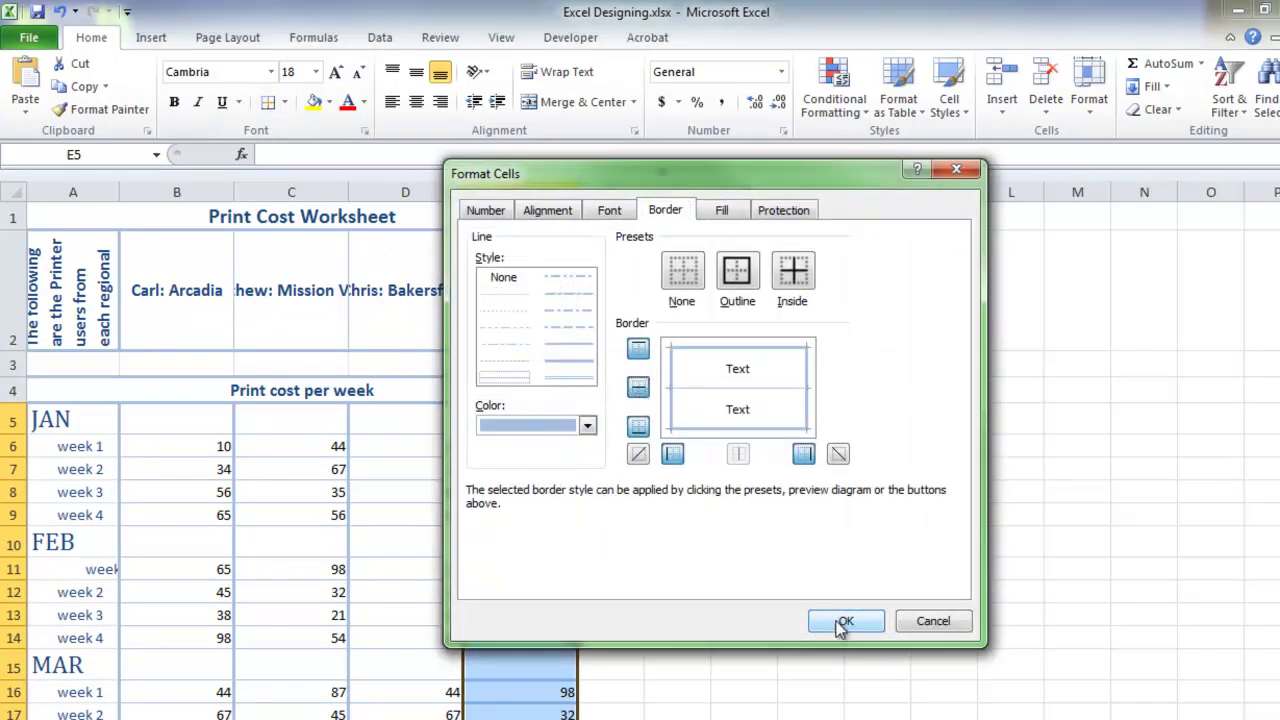
left_click(846, 621)
left_click(743, 290)
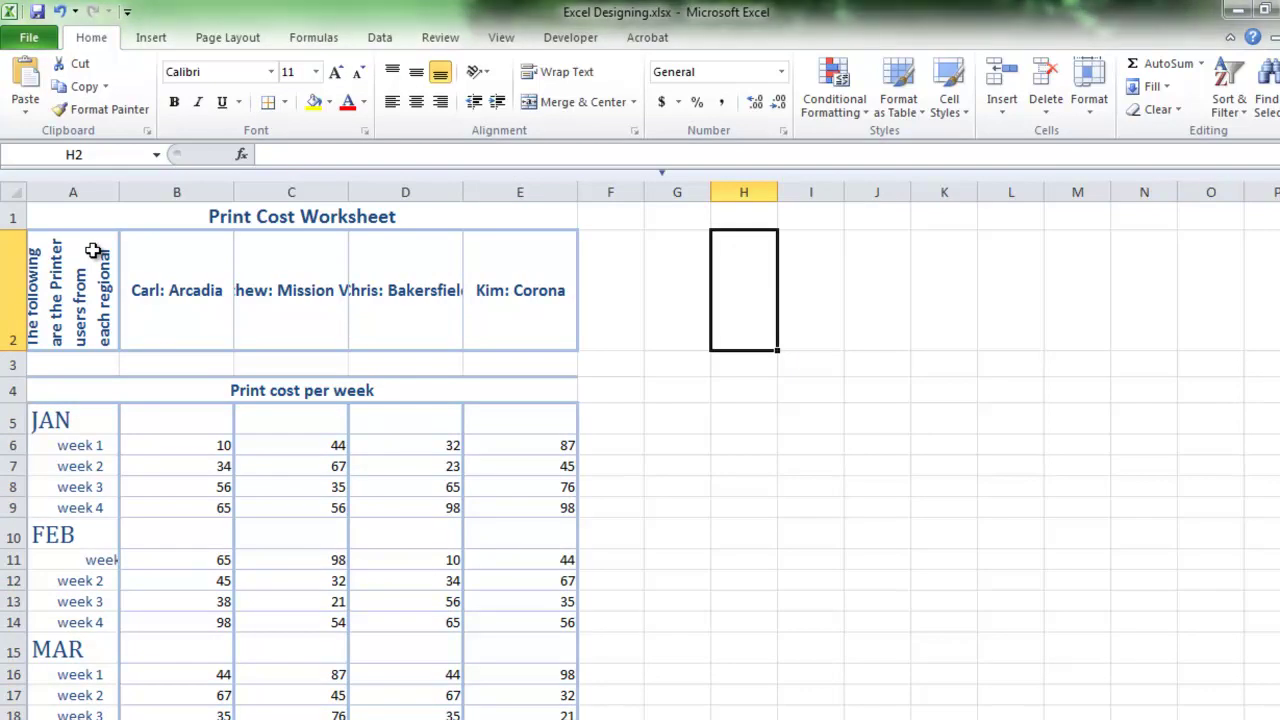
- Fill the month and week labels in column A from A5 down with the lightest blue theme color
left_click(93, 250)
left_click(88, 413)
left_click_drag(88, 413, 85, 718)
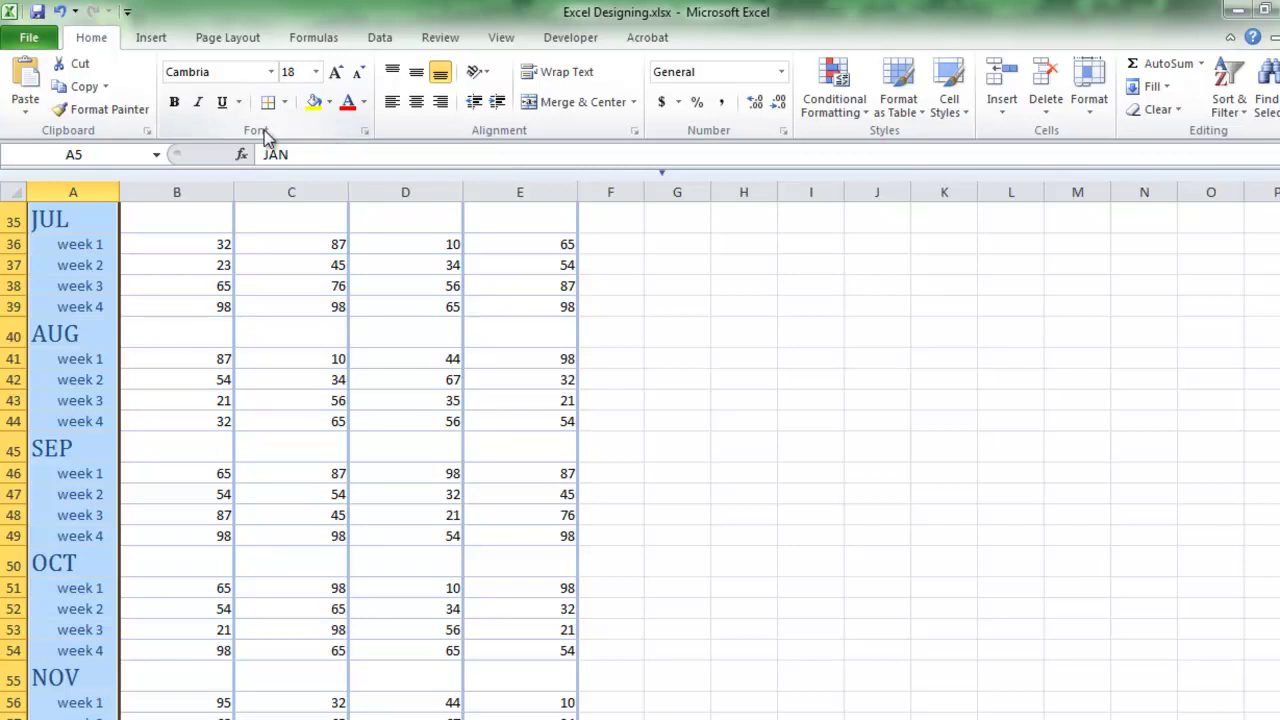
left_click(329, 105)
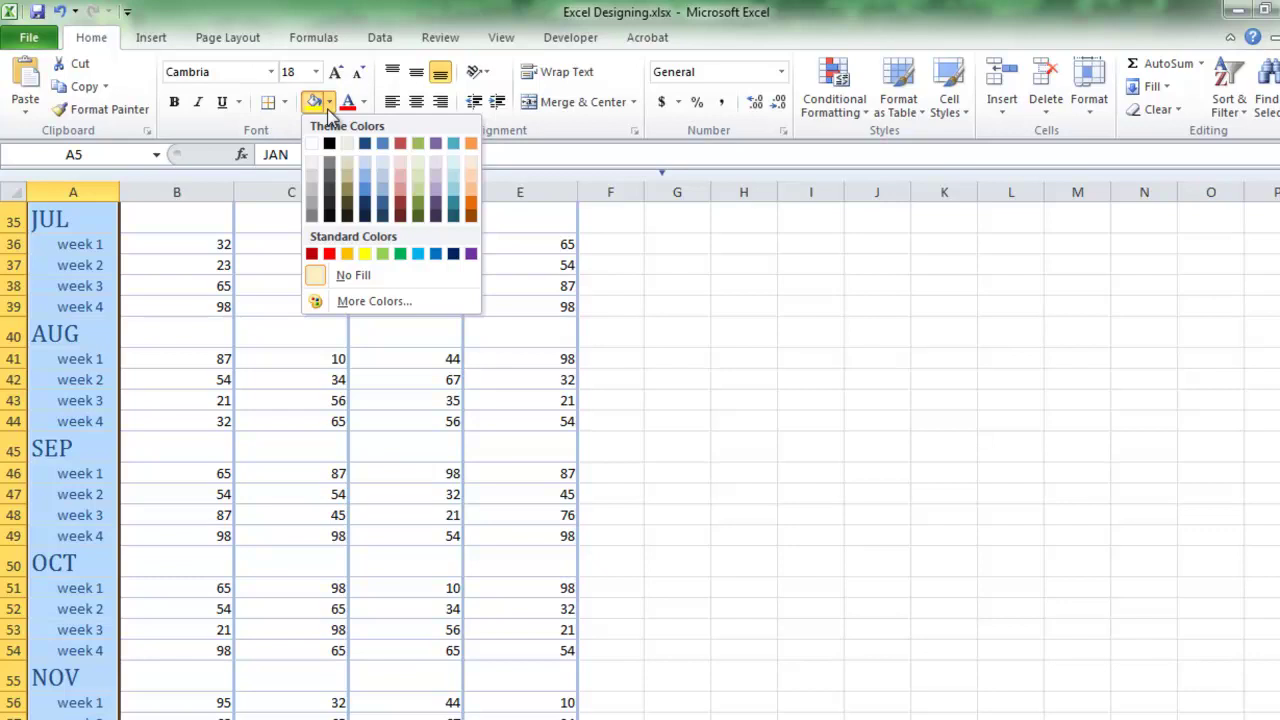
left_click(370, 161)
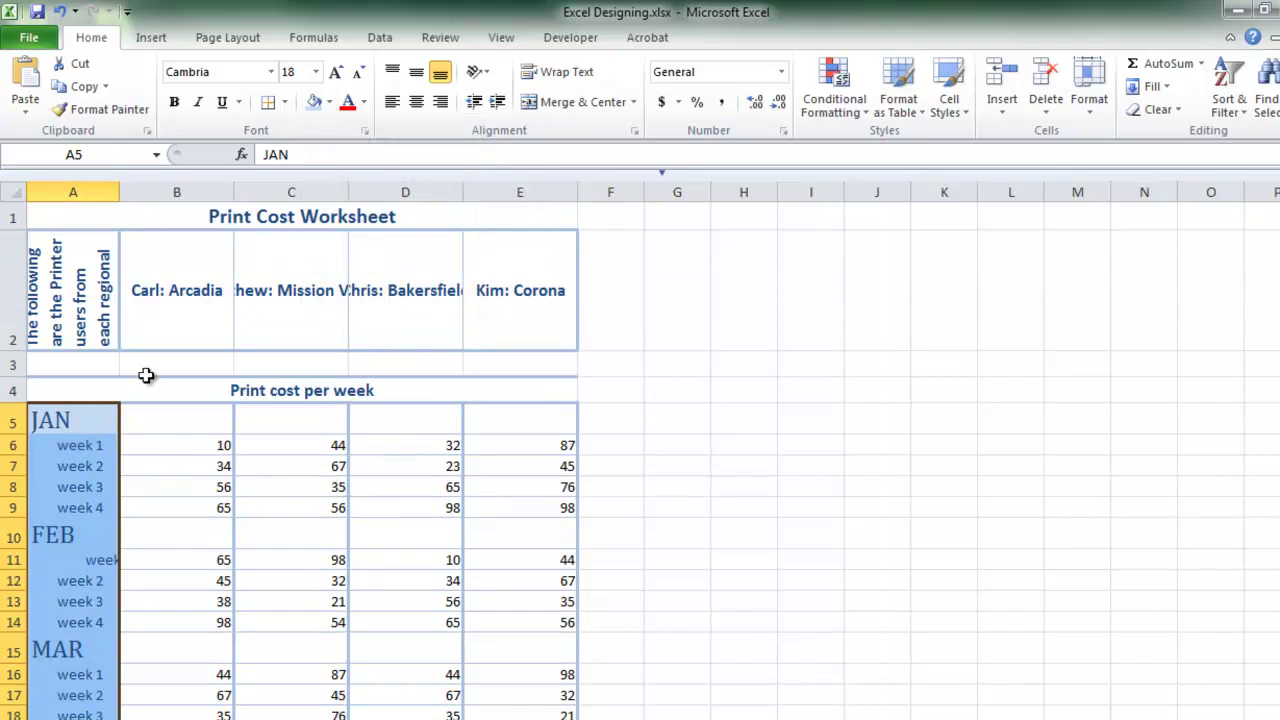
- Fill the rotated printer users cell A2 with the same light-blue theme color
left_click(99, 305)
left_click(329, 104)
left_click(369, 165)
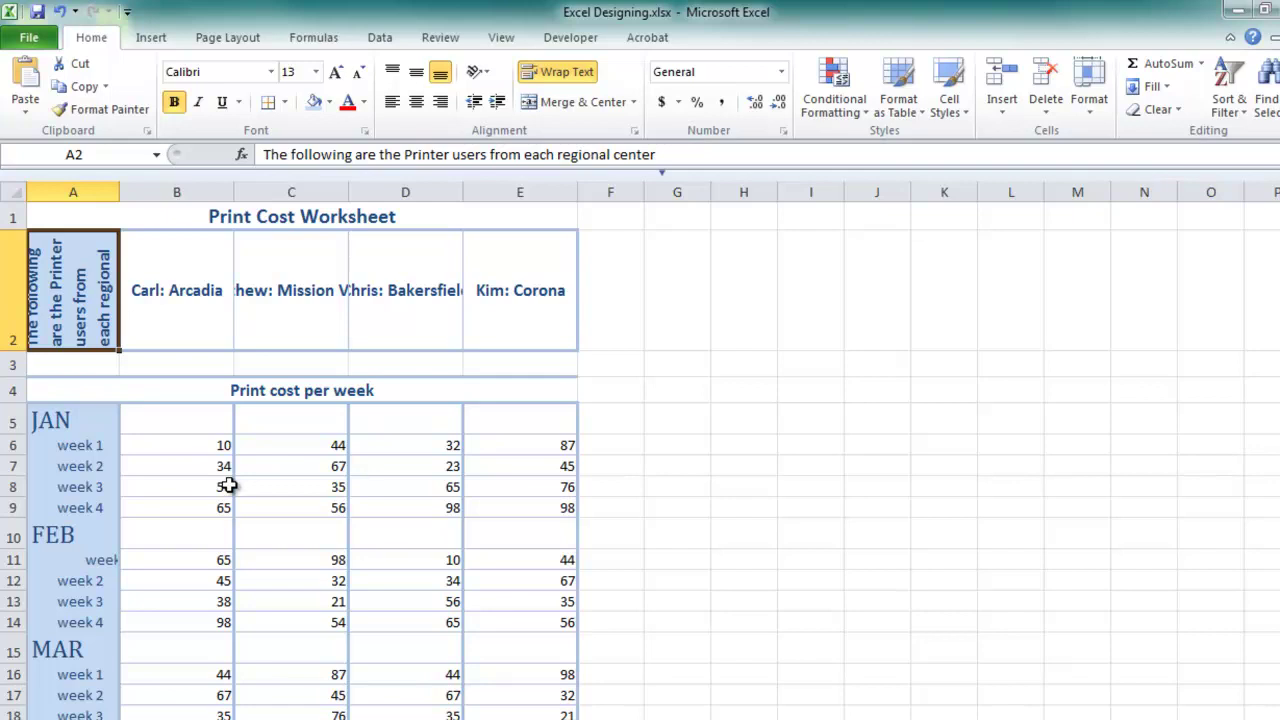
- Fill header cell B2 with a two-color horizontal gradient, blue at the top fading to white
right_click(217, 324)
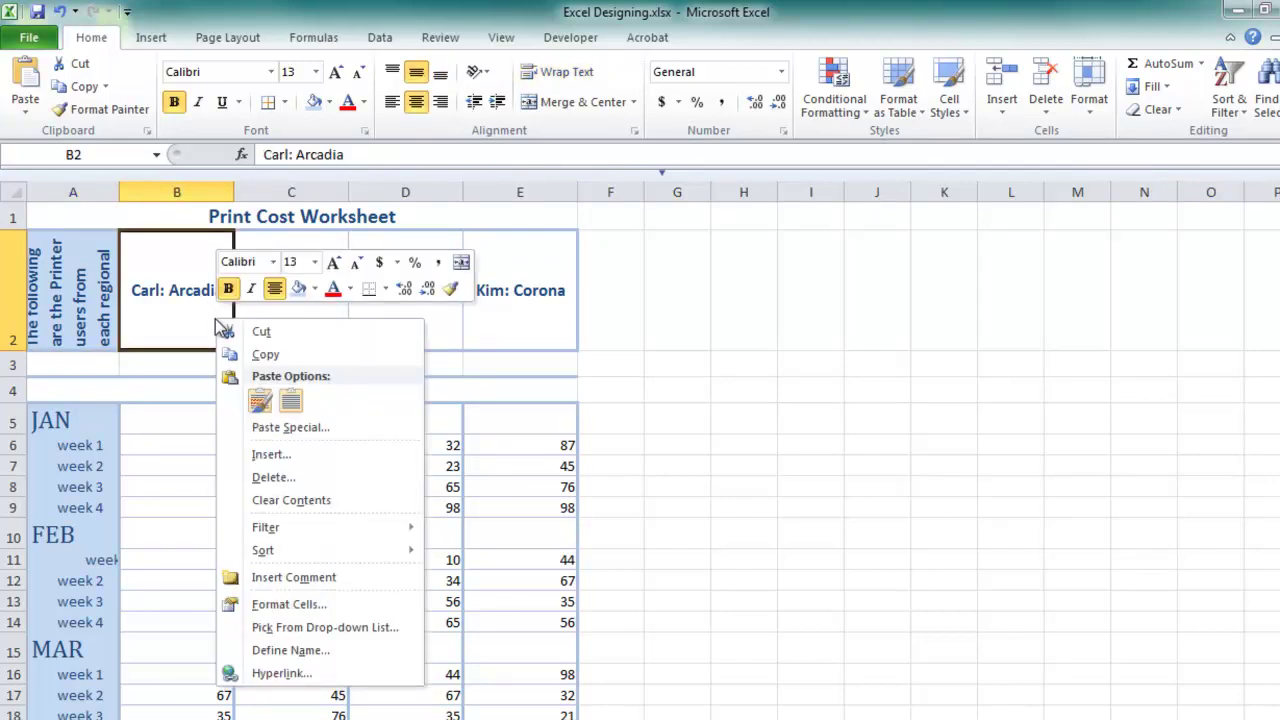
left_click(288, 604)
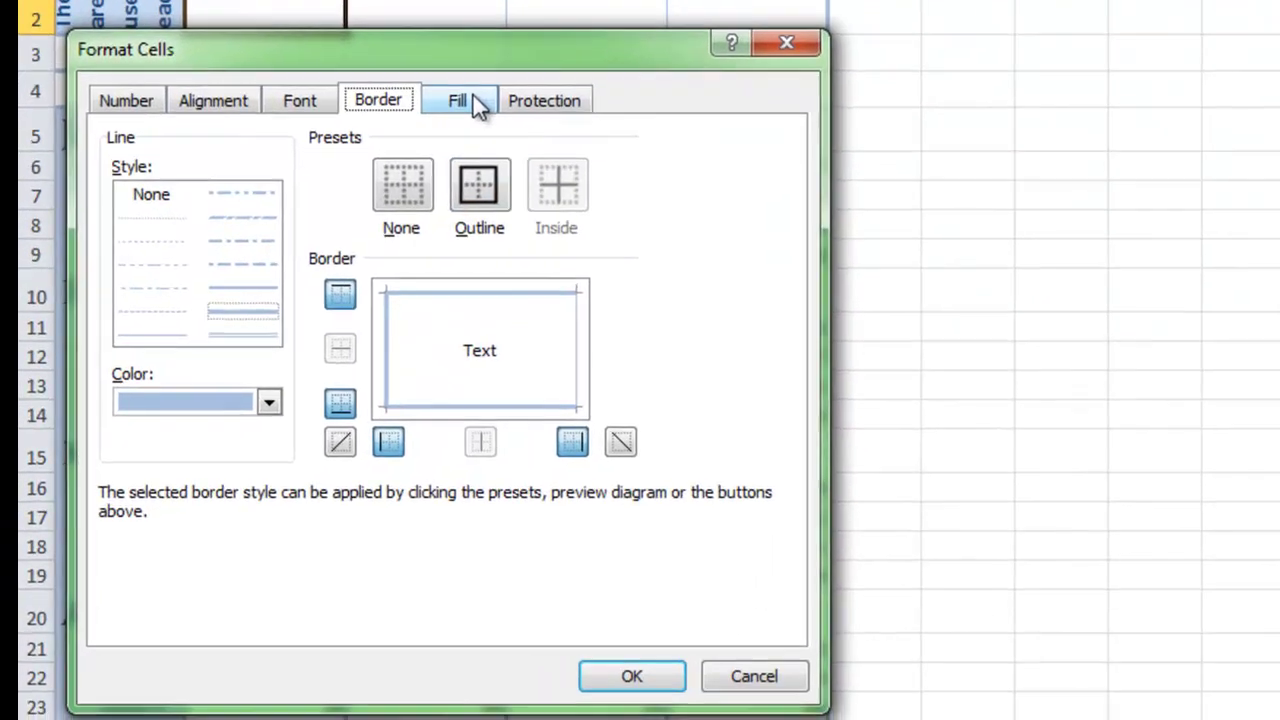
left_click(325, 398)
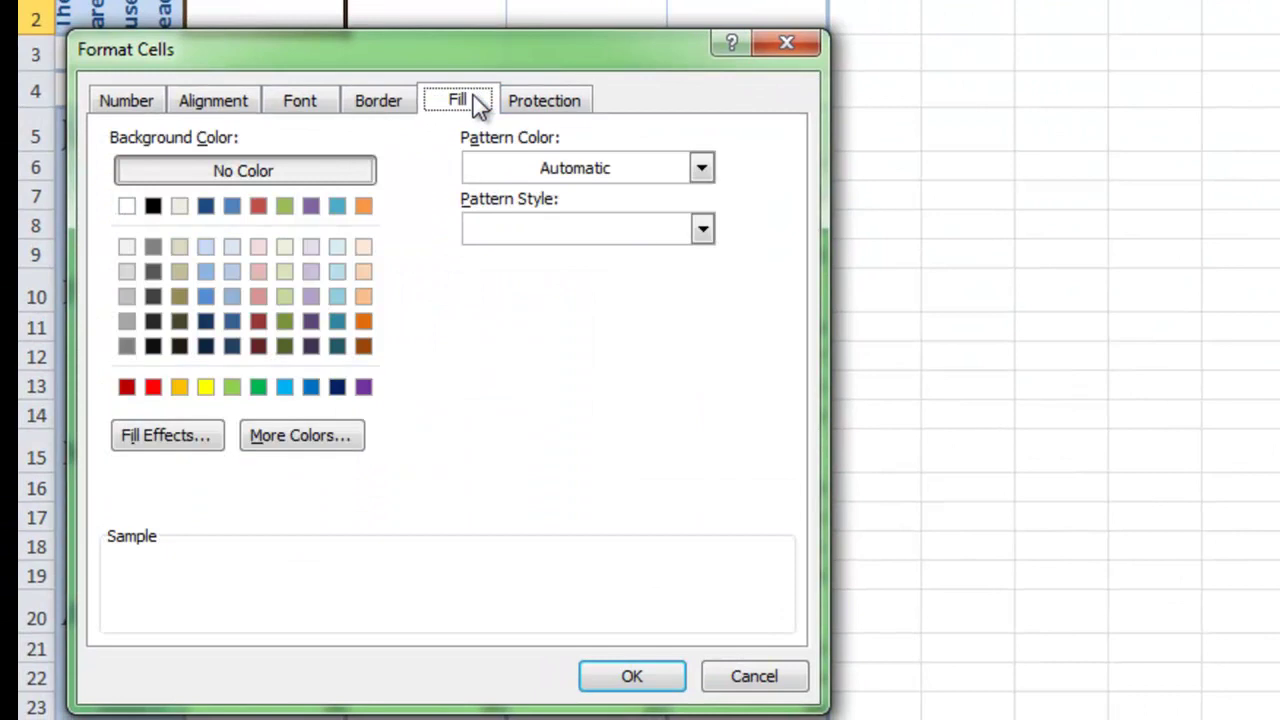
left_click(195, 448)
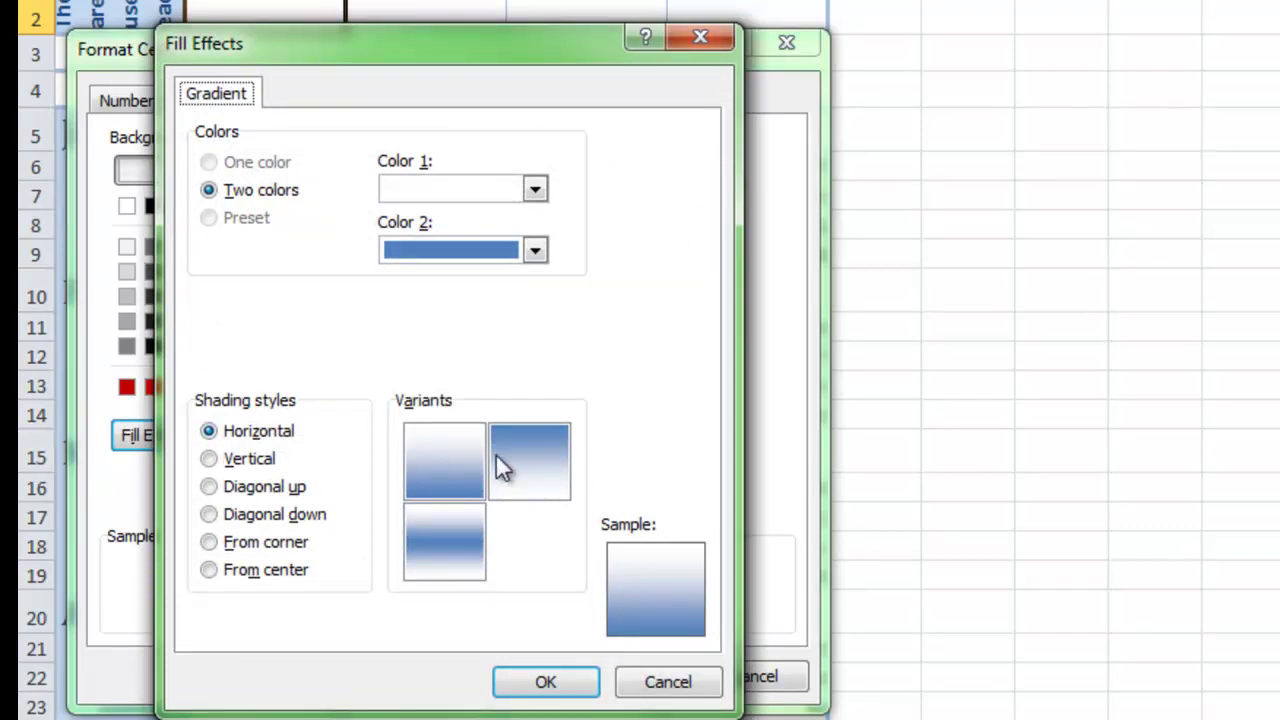
left_click(532, 464)
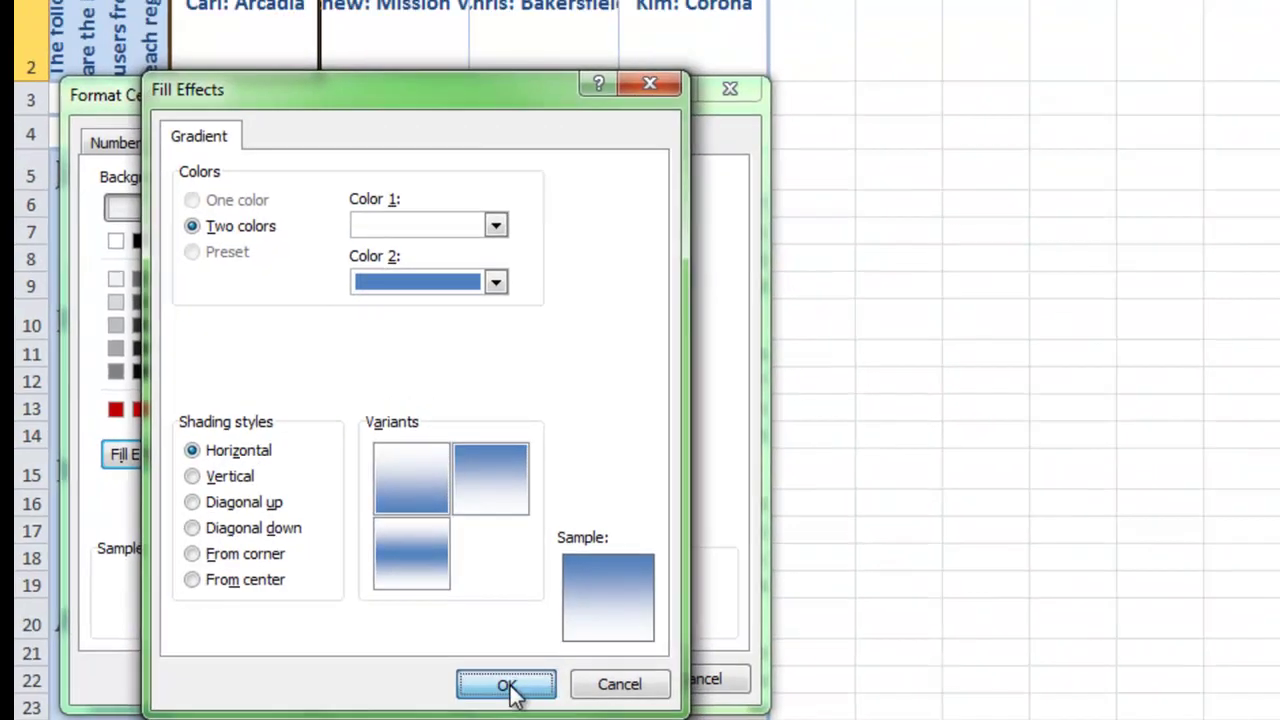
left_click(546, 682)
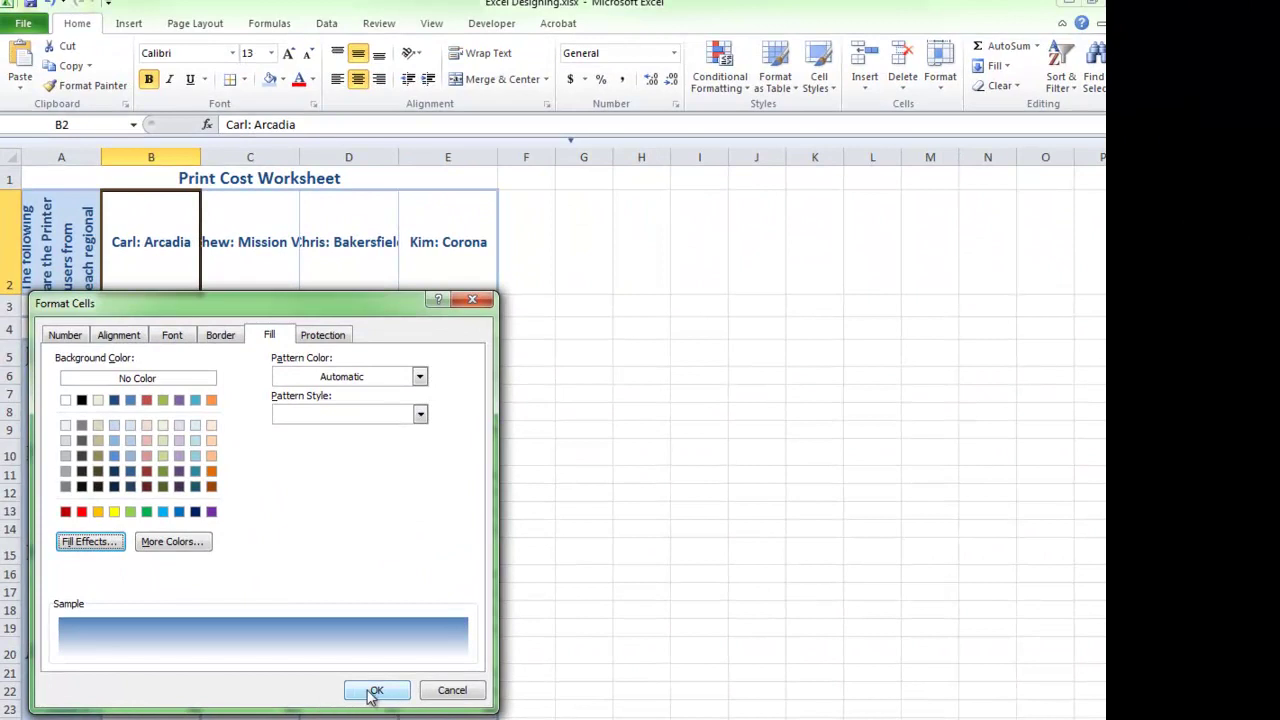
left_click(374, 690)
left_click(306, 353)
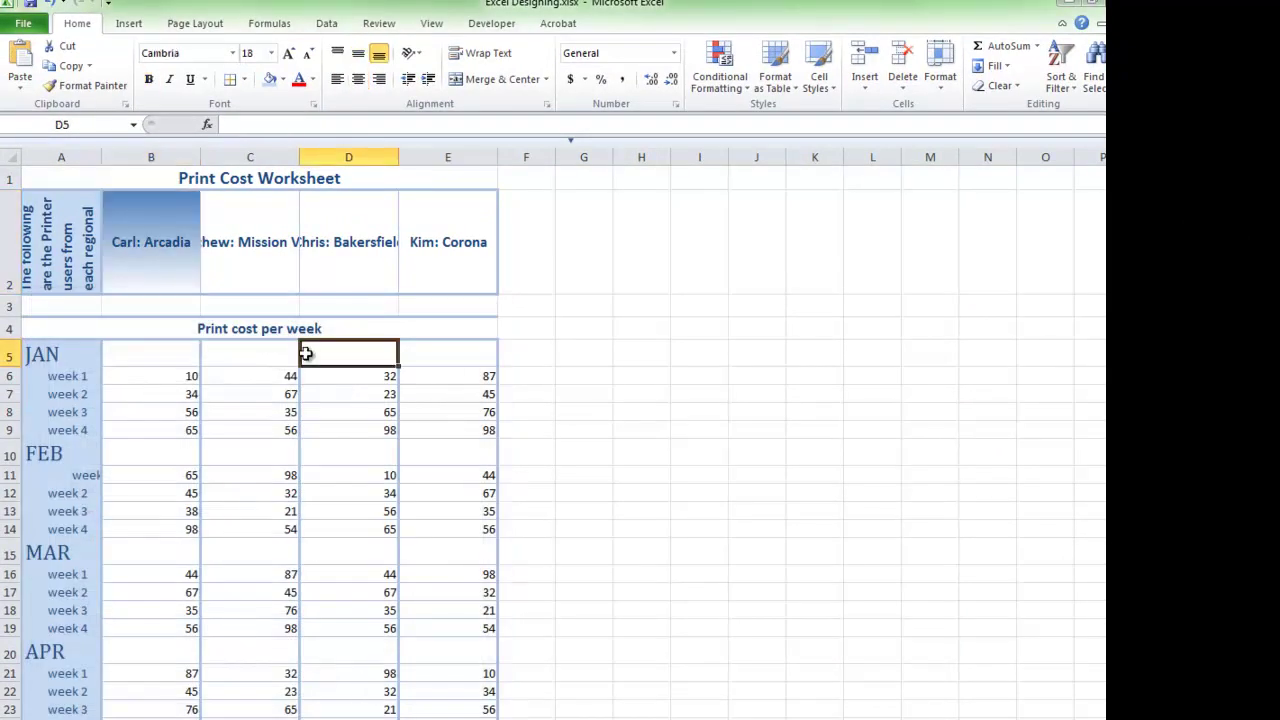
- Copy the gradient formatting of cell B2 onto the other printer user headers C2, D2 and E2 with Format Painter
left_click(179, 259)
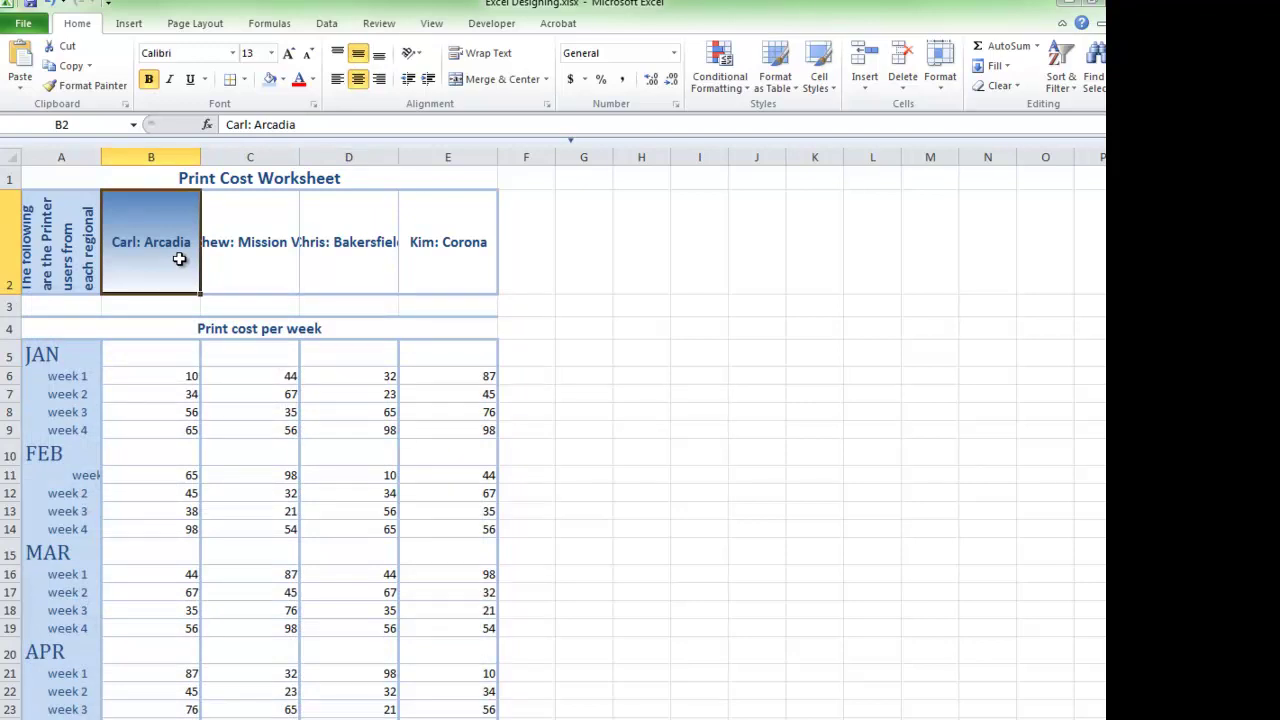
left_click(91, 88)
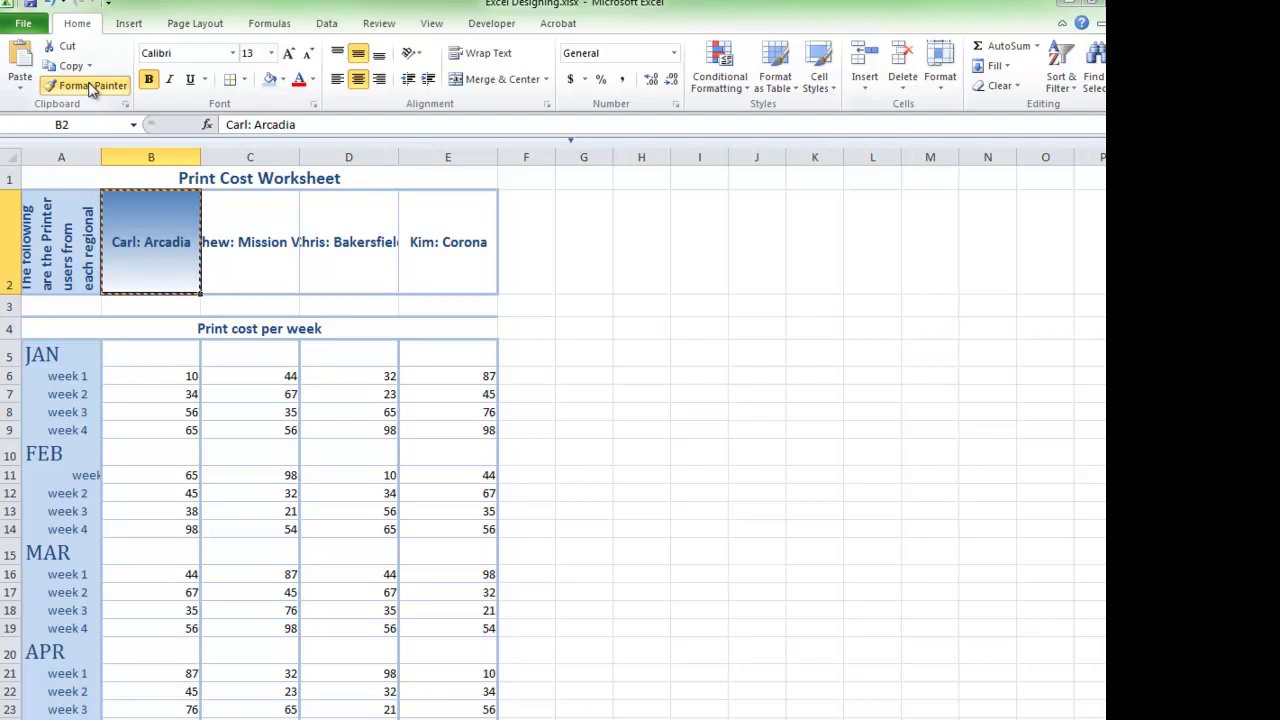
left_click(224, 209)
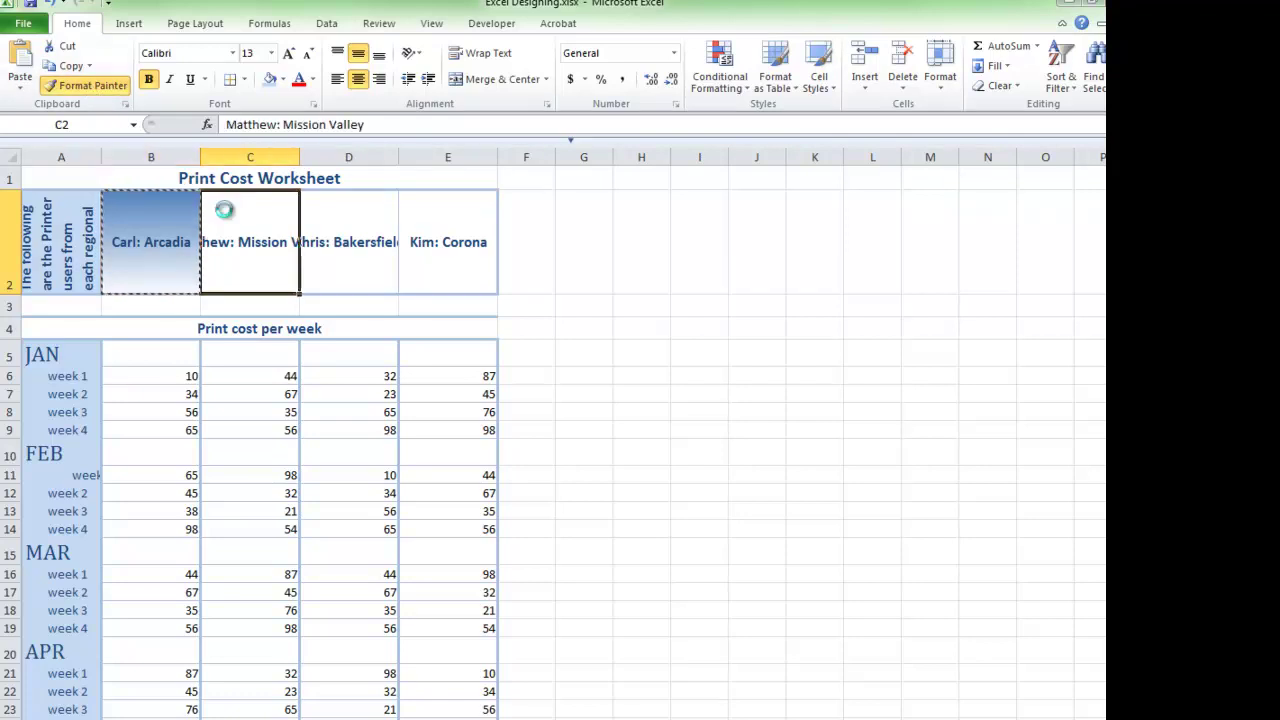
left_click(91, 86)
left_click(360, 243)
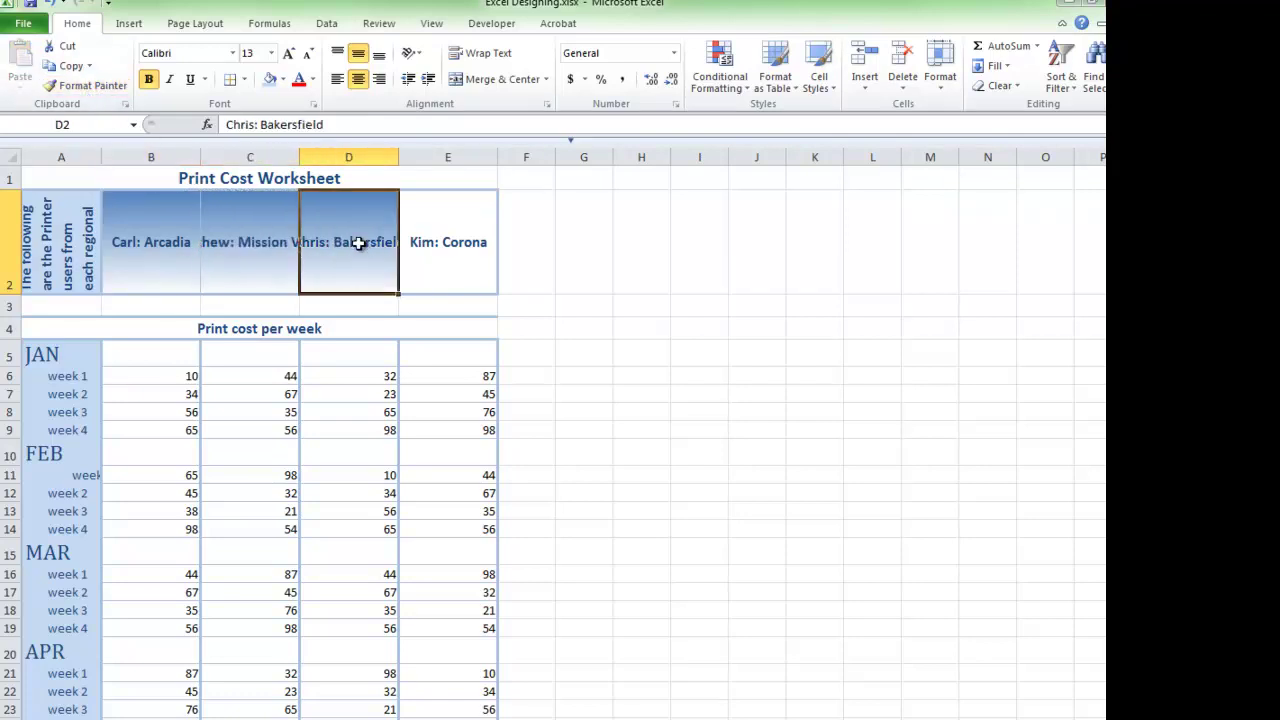
left_click(91, 86)
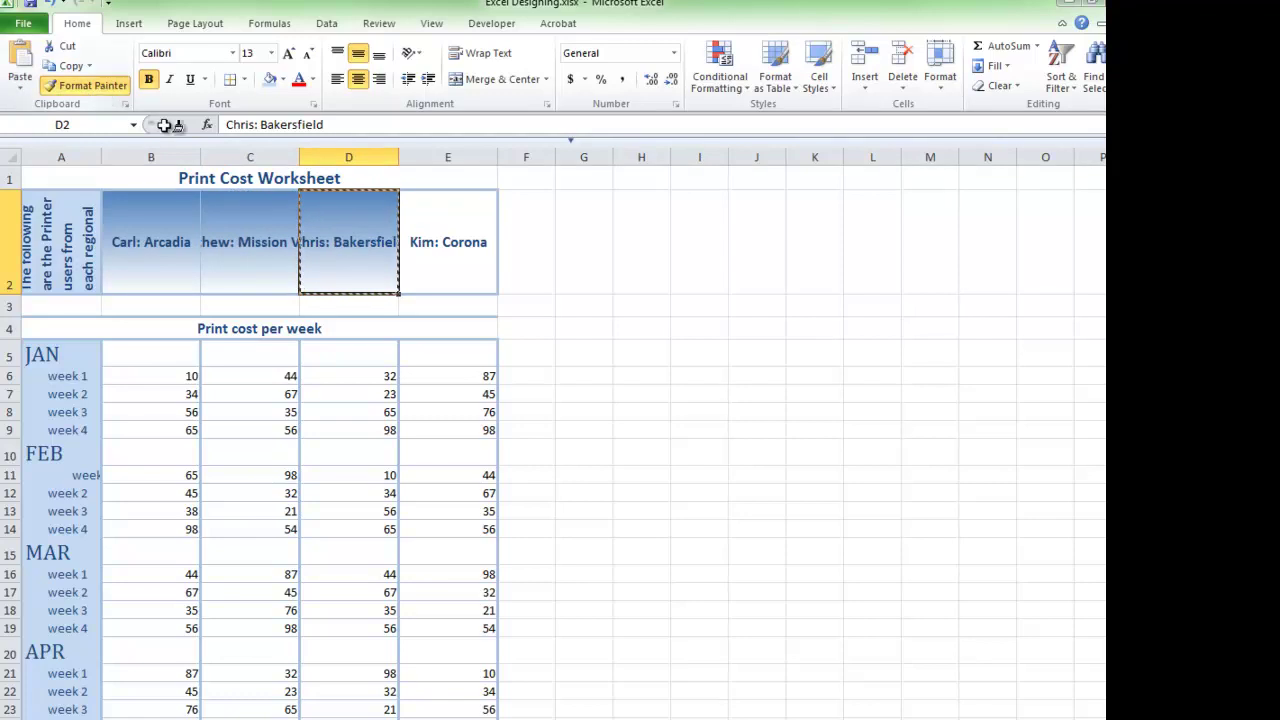
left_click(445, 241)
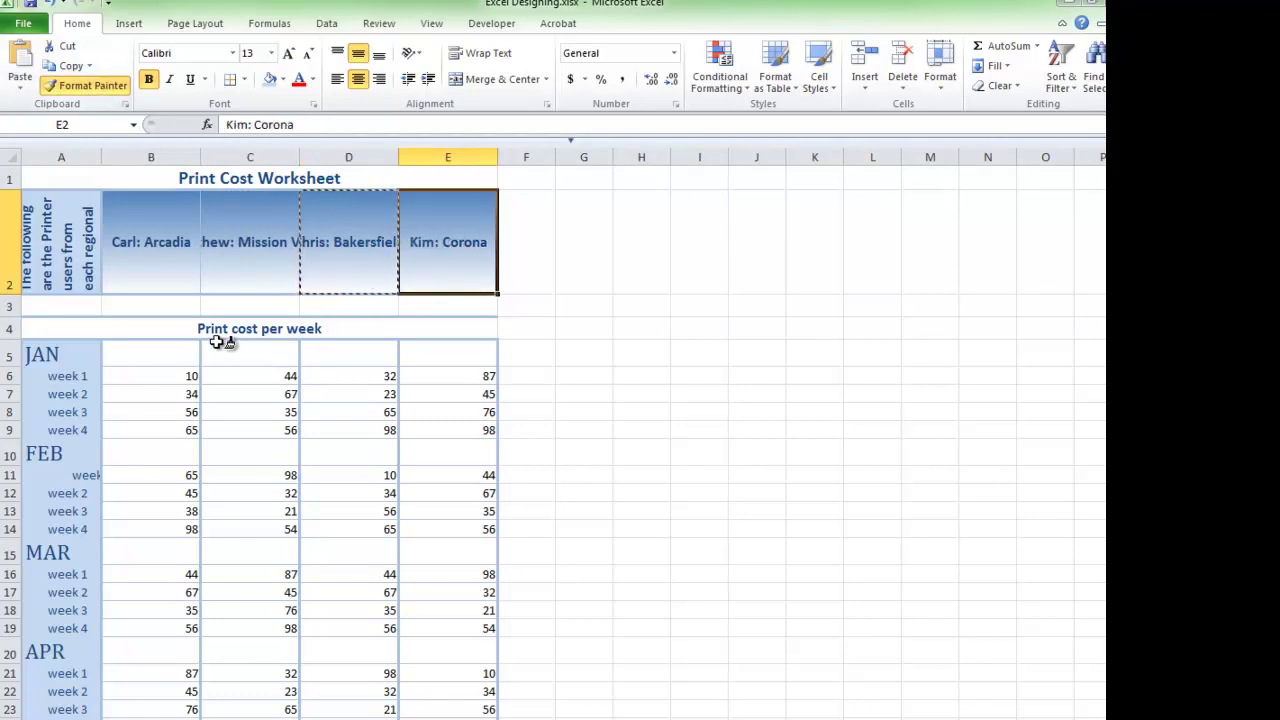
- Paint the header gradient formatting across columns B to E of every month row from JAN to DEC
left_click_drag(157, 357, 446, 356)
left_click_drag(162, 455, 423, 452)
mouse_move(157, 553)
left_mouse_down()
mouse_move(457, 551)
mouse_move(441, 560)
left_mouse_up()
scroll(441, 560, "down", 3)
left_click_drag(160, 381, 440, 384)
left_click_drag(180, 479, 406, 486)
left_click_drag(174, 586, 443, 587)
scroll(397, 527, "down", 5)
left_click_drag(180, 387, 435, 381)
left_click_drag(178, 481, 452, 482)
left_click_drag(163, 579, 399, 583)
scroll(368, 503, "down", 6)
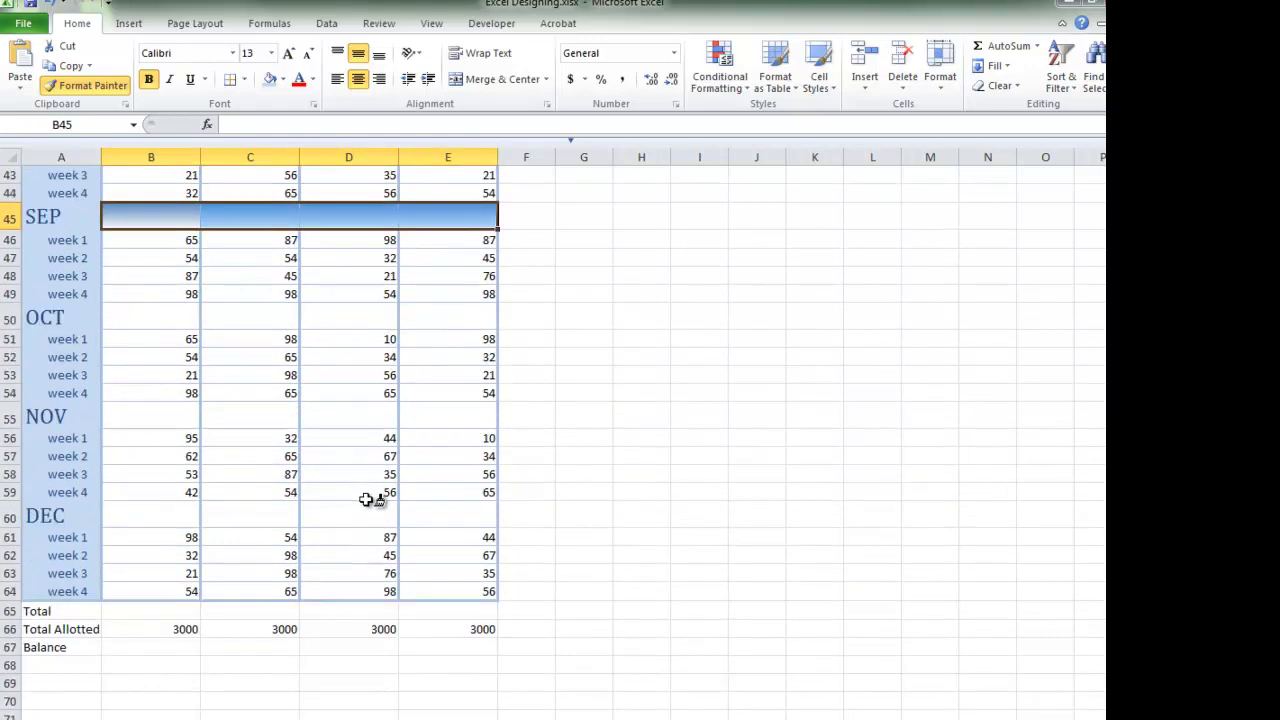
left_click_drag(160, 318, 402, 320)
left_click_drag(163, 416, 428, 416)
left_click_drag(168, 518, 423, 517)
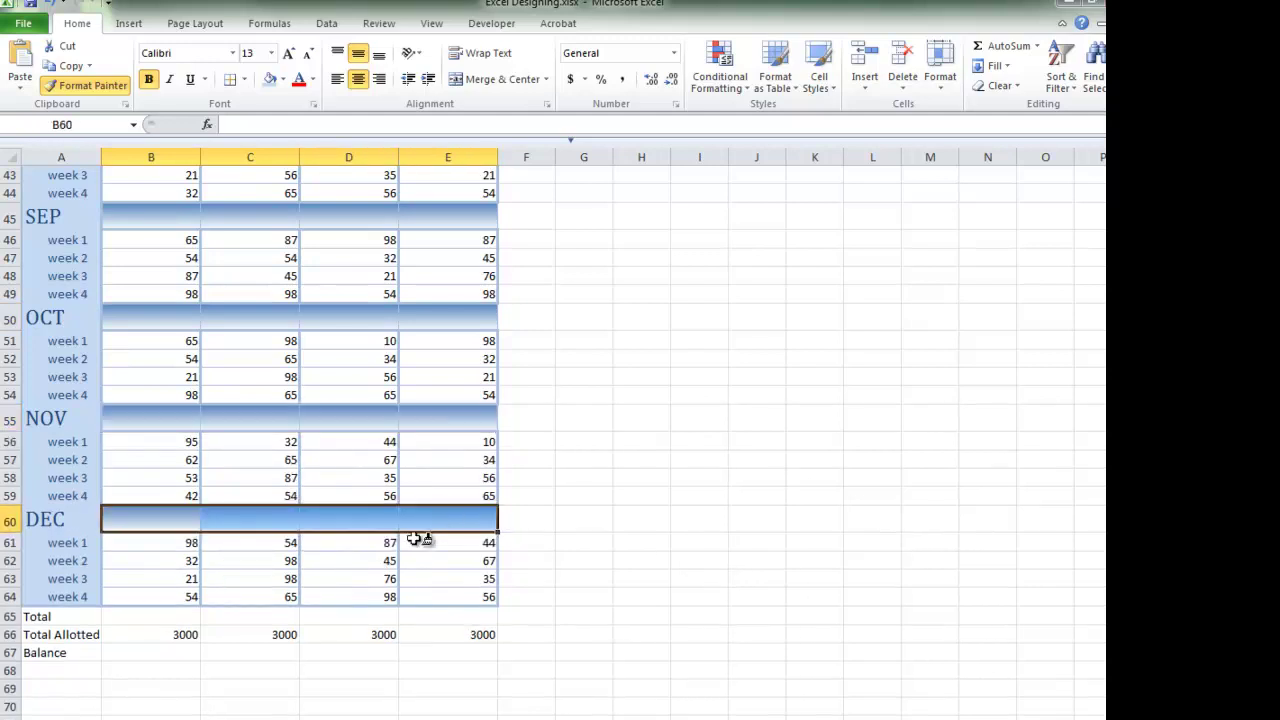
scroll(189, 214, "down", 1)
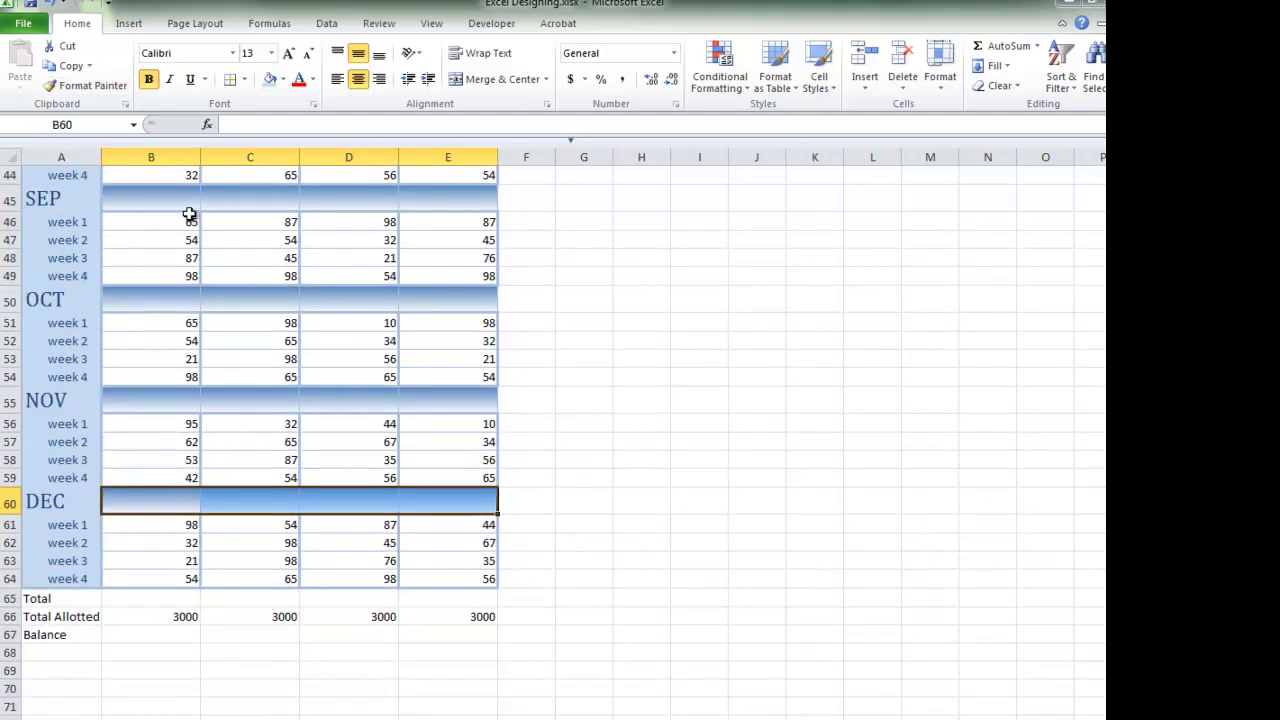
- Format the costs from B6 down through the Total Allotted row in column E as Currency with two decimals and the $ symbol
scroll(200, 377, "up", 14)
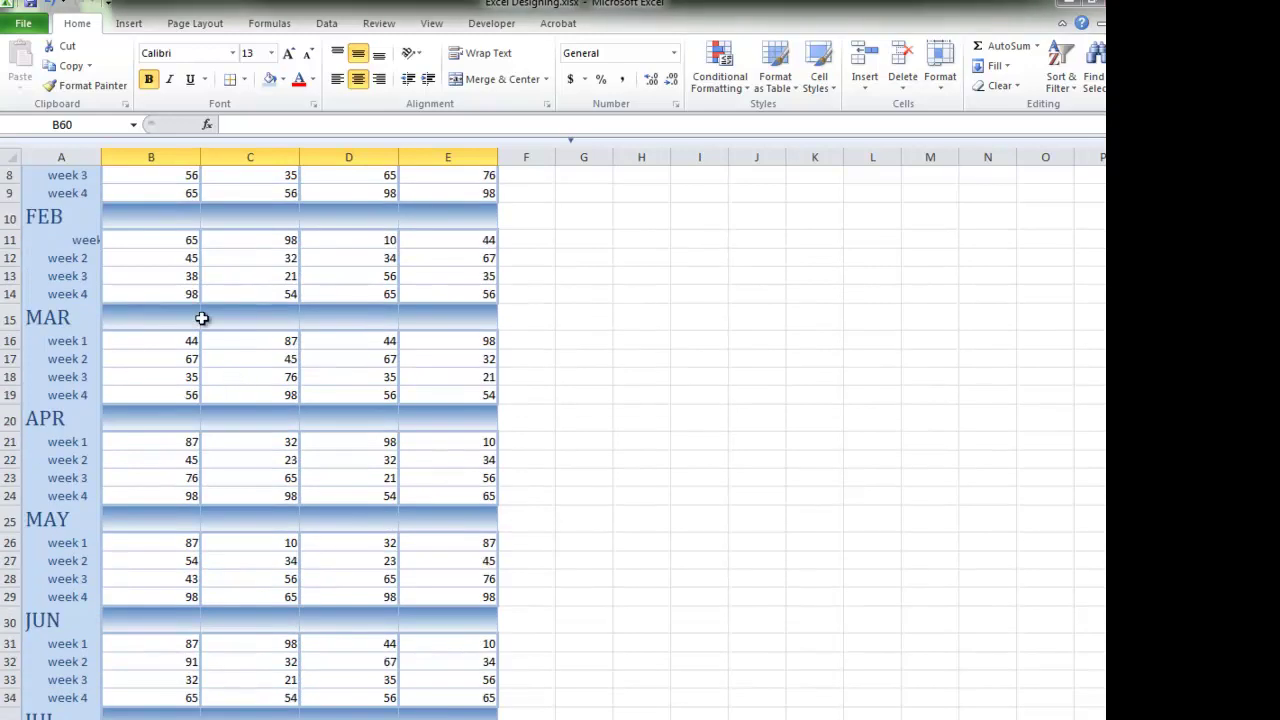
left_click_drag(160, 377, 460, 719)
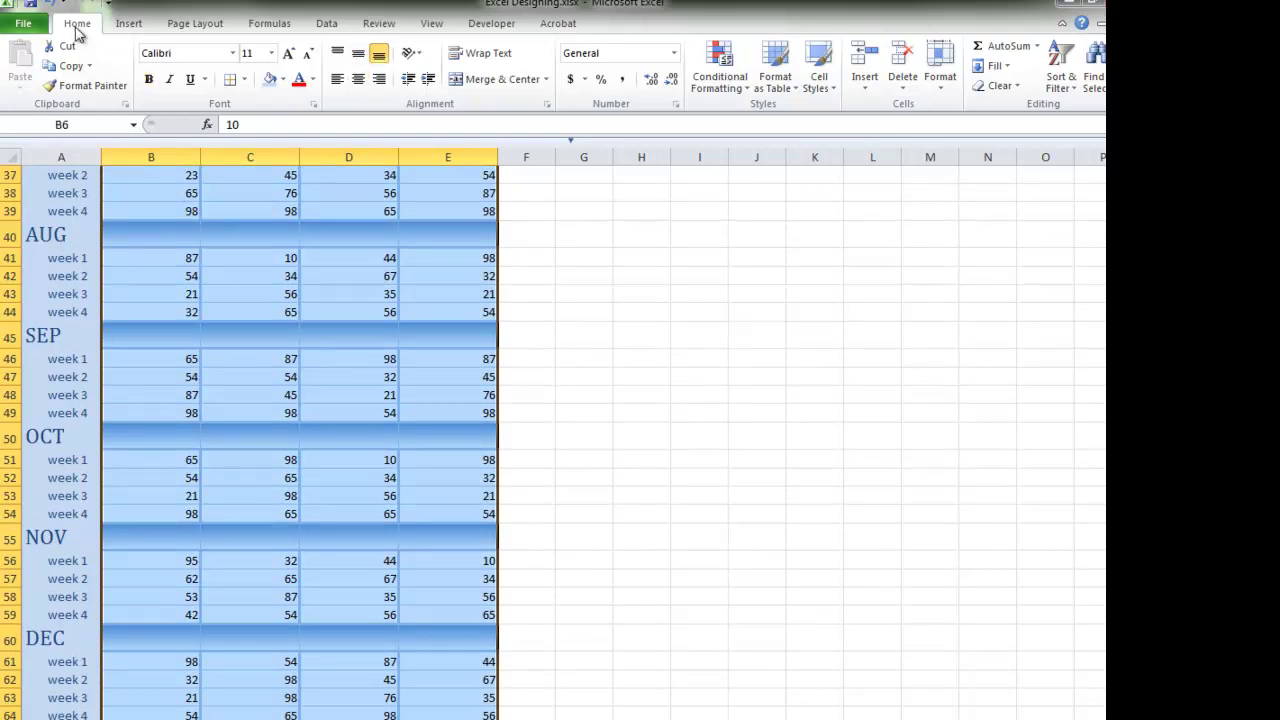
left_click(948, 82)
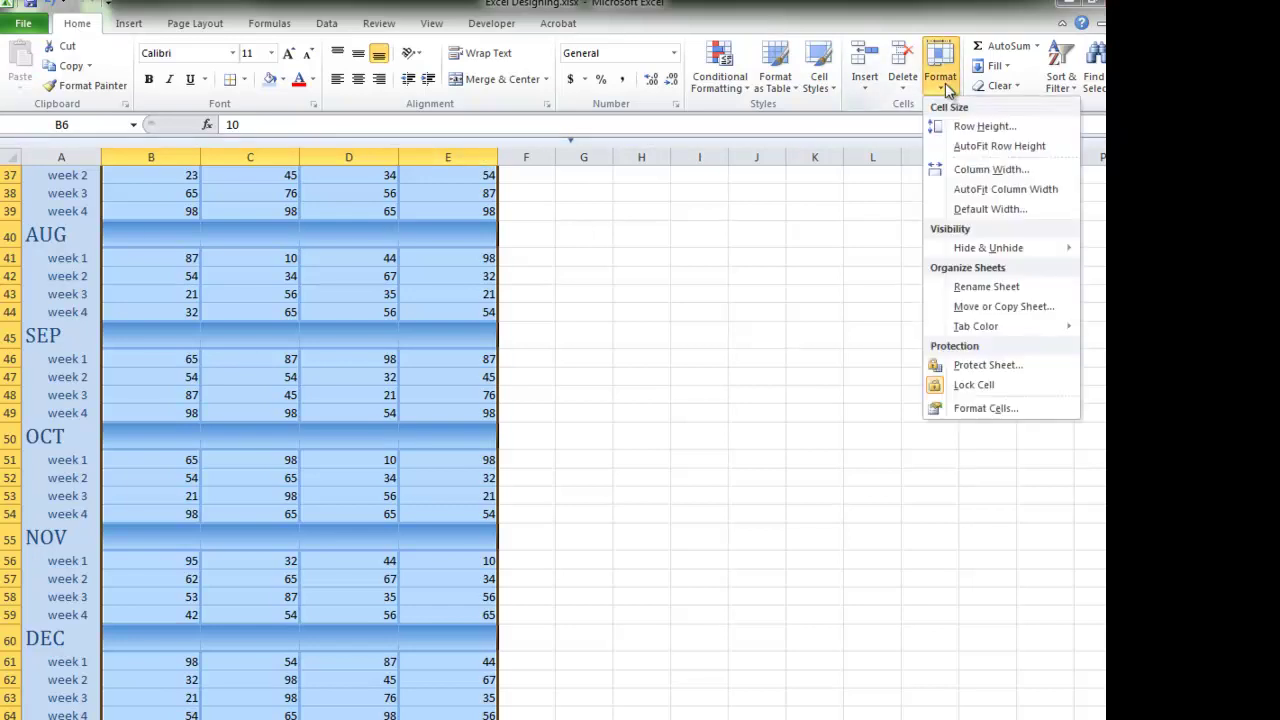
left_click(983, 410)
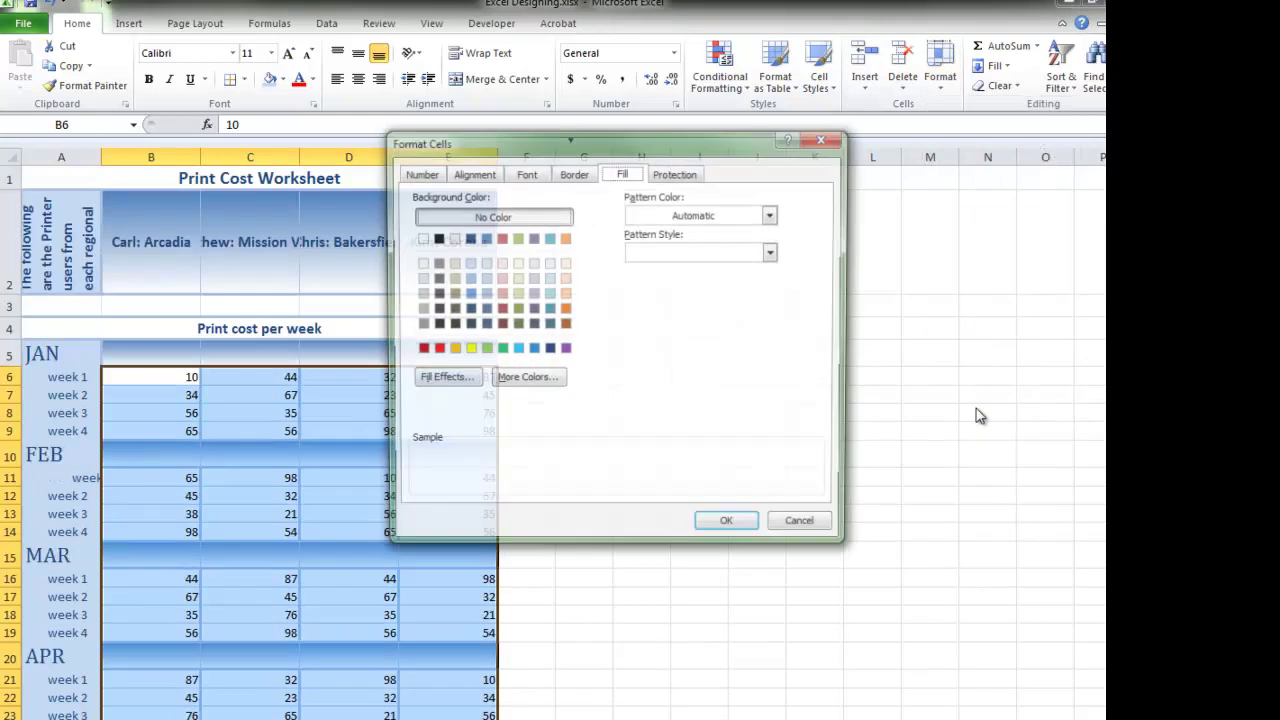
left_click(415, 174)
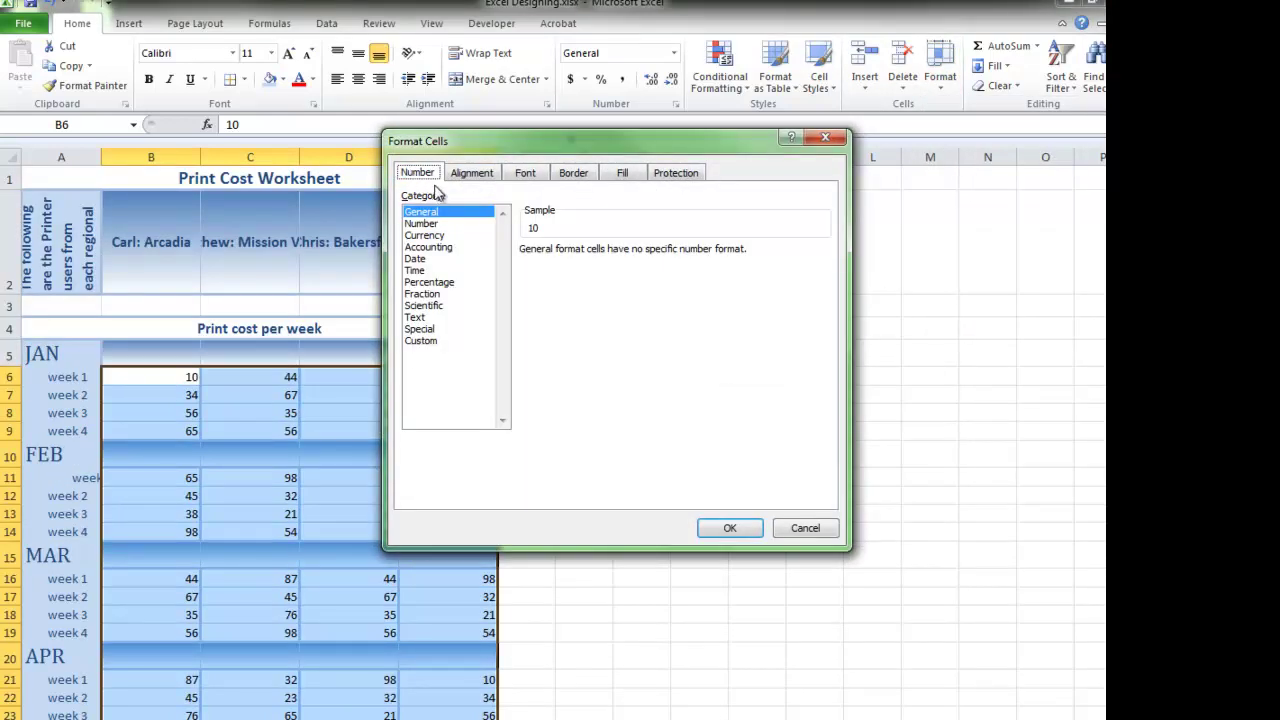
left_click(442, 235)
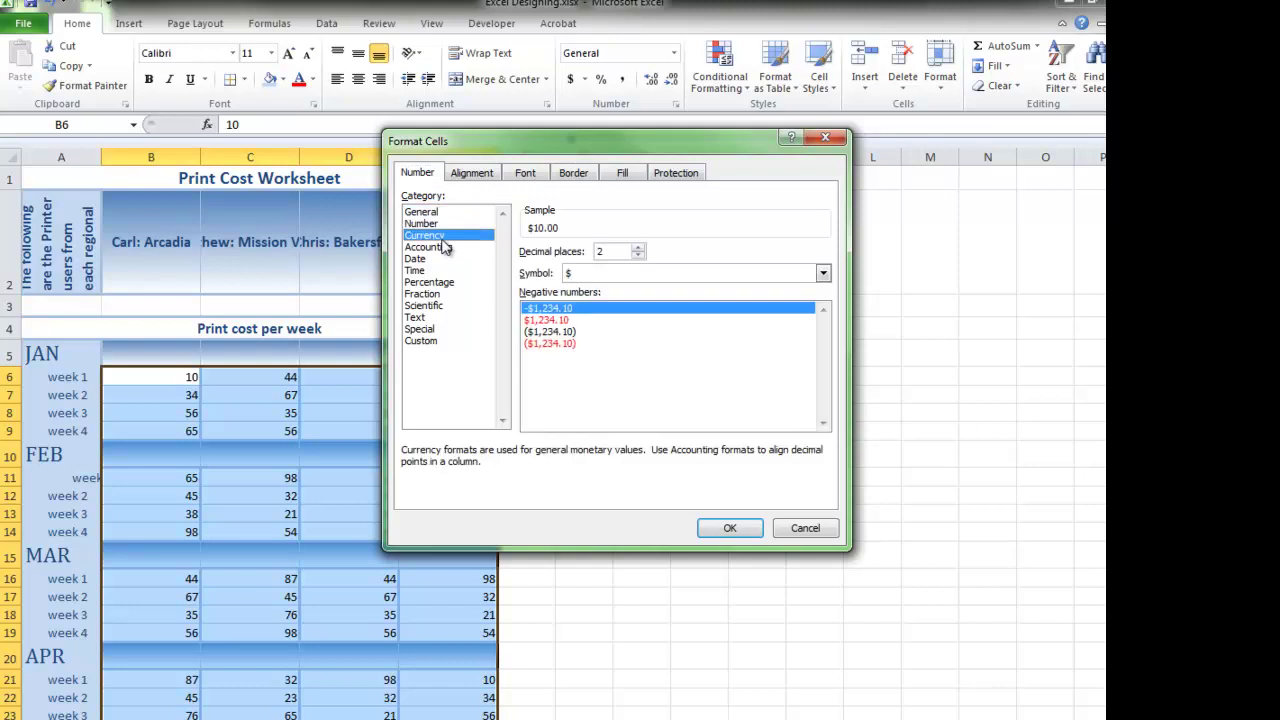
left_click(730, 529)
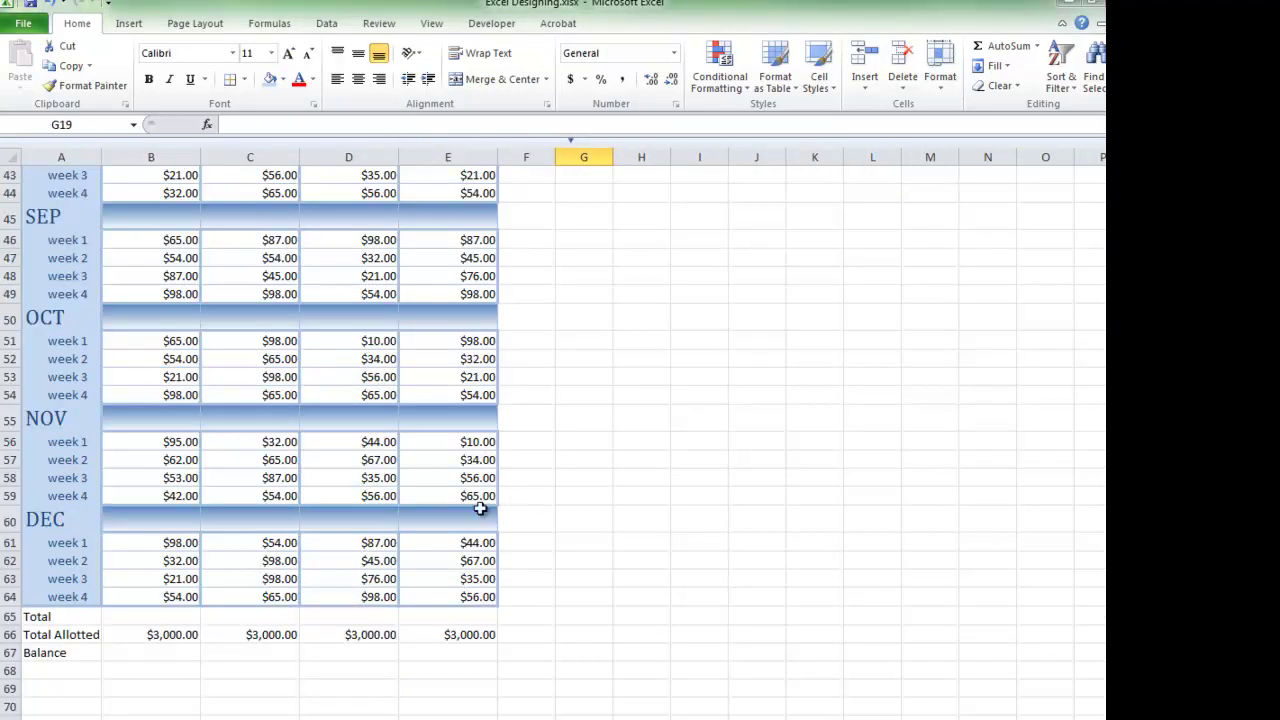
- Apply the Total cell style to the Total, Total Allotted and Balance rows, A65 to E67
left_click_drag(89, 617, 432, 657)
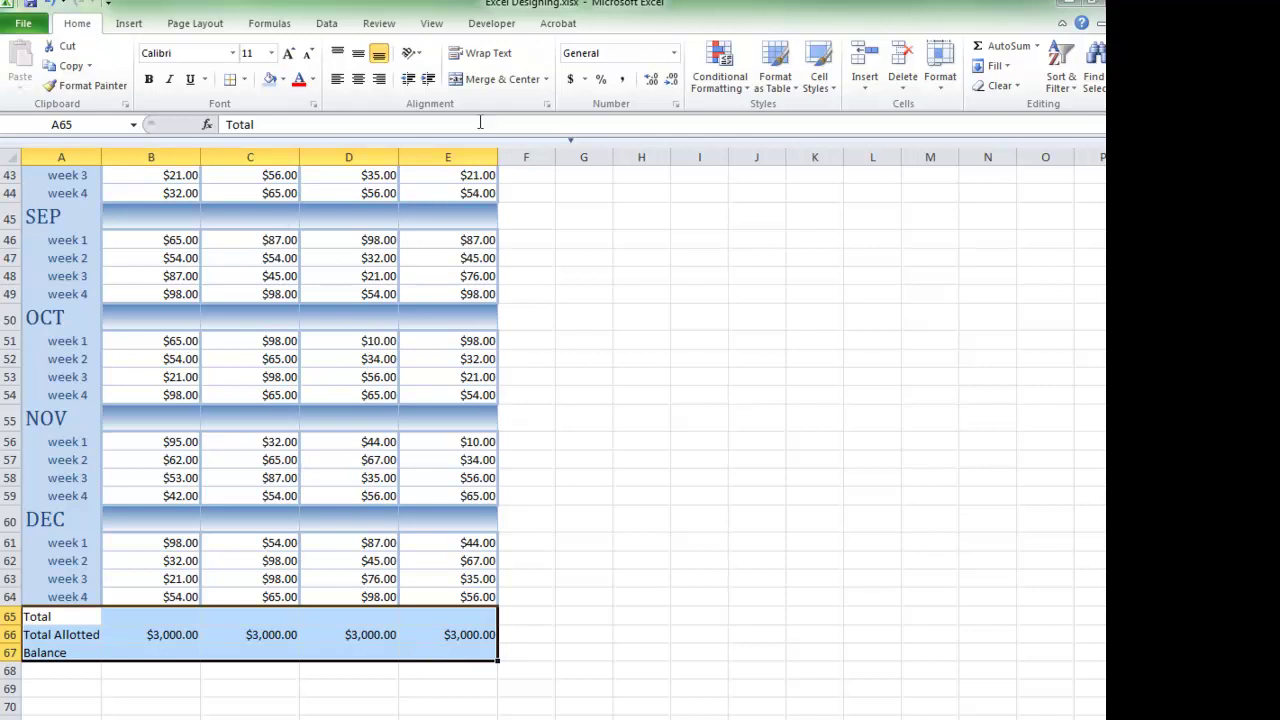
left_click(820, 85)
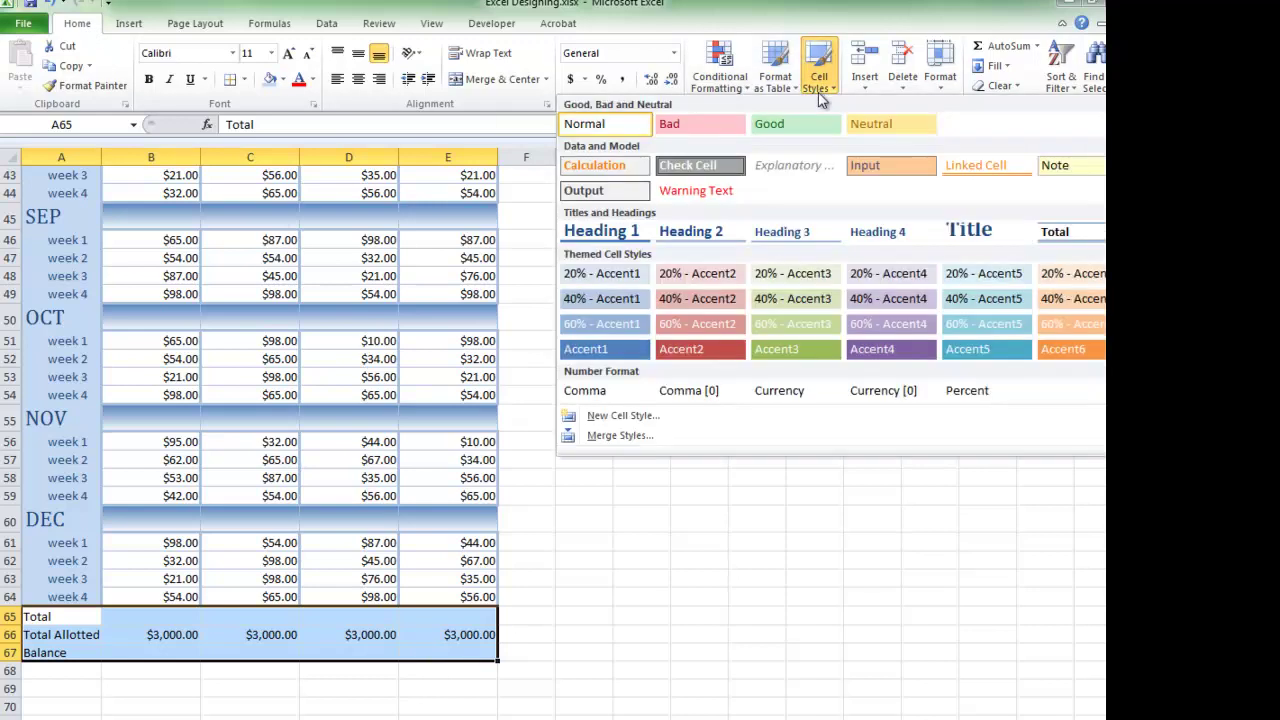
left_click(1050, 243)
left_click(703, 561)
- Fill the January week 1 and week 3 costs in columns B to E with light blue
scroll(372, 458, "up", 14)
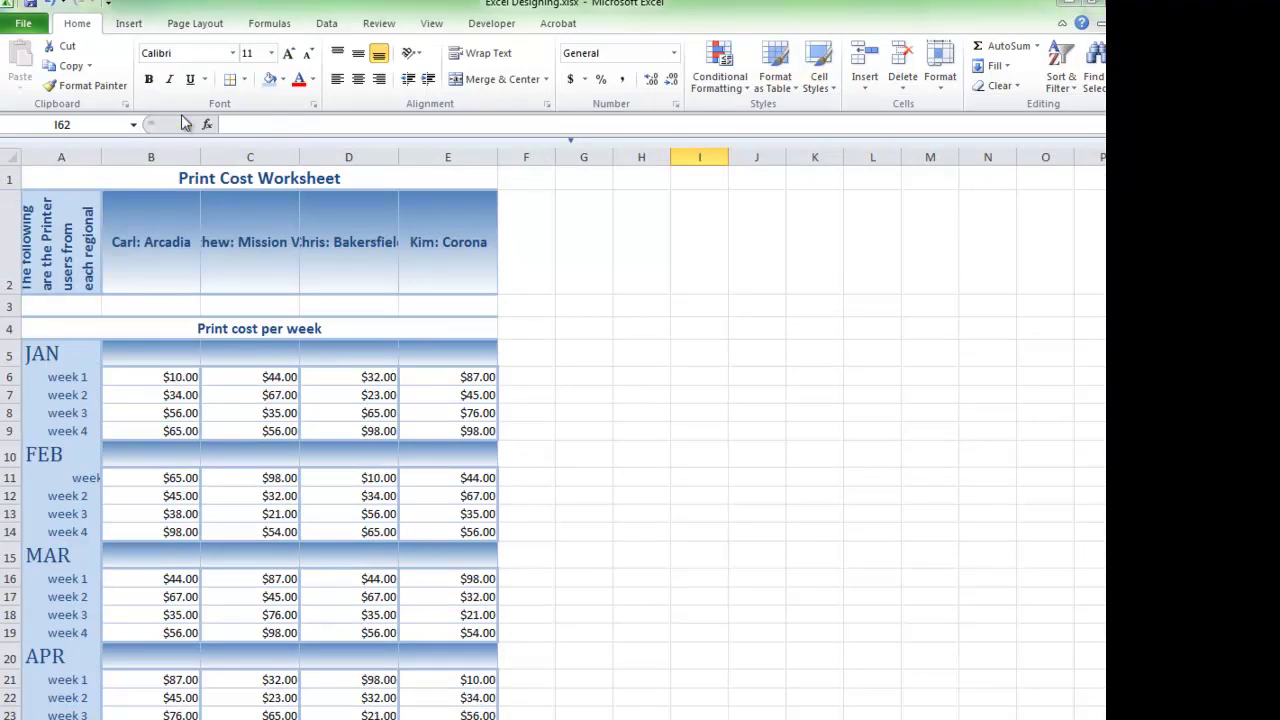
left_click_drag(172, 378, 470, 377)
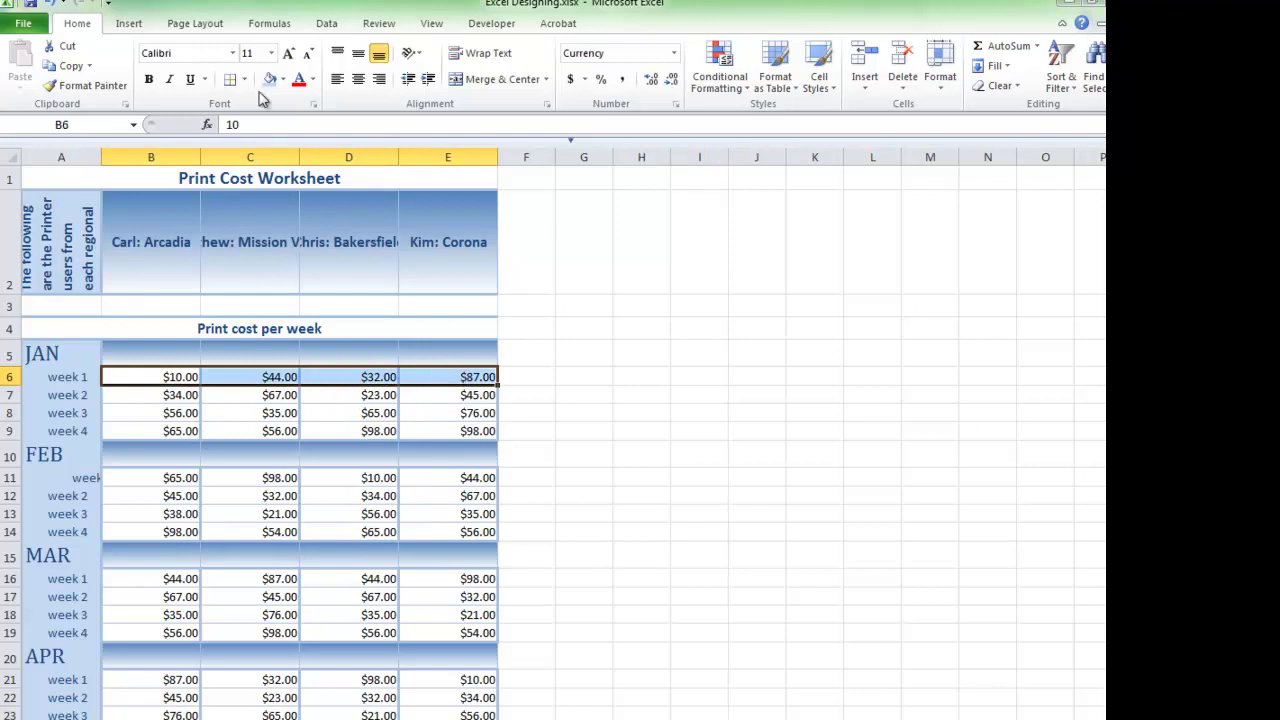
left_click_drag(181, 413, 433, 425)
left_click(268, 79)
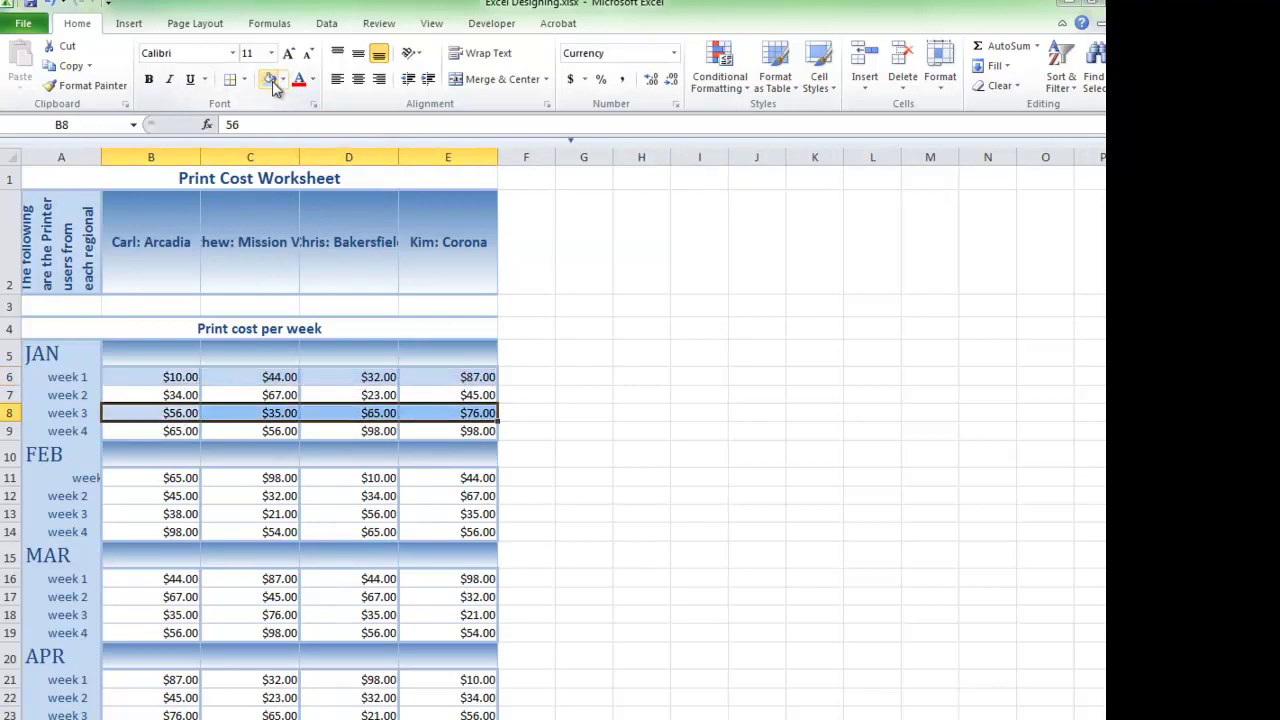
- Copy the banded formatting of the January costs B6:E9 onto the February costs with Format Painter
left_click(165, 377)
left_click_drag(165, 377, 434, 431)
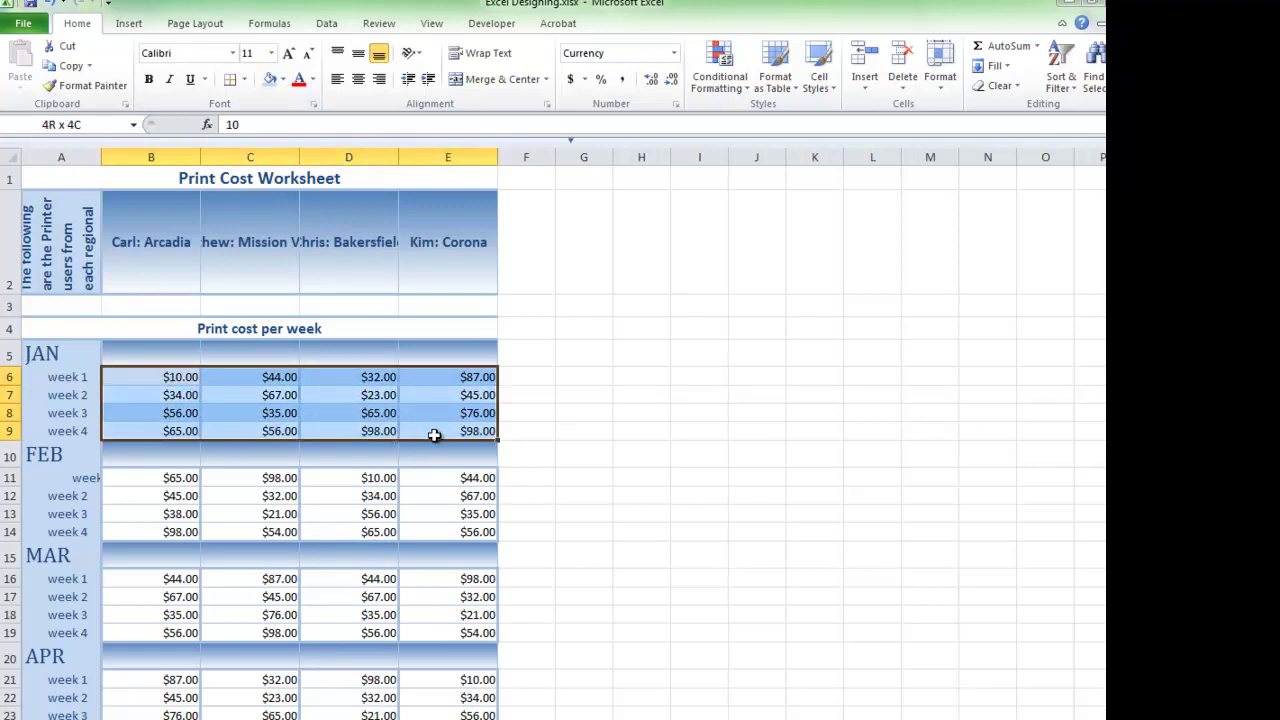
left_click(95, 85)
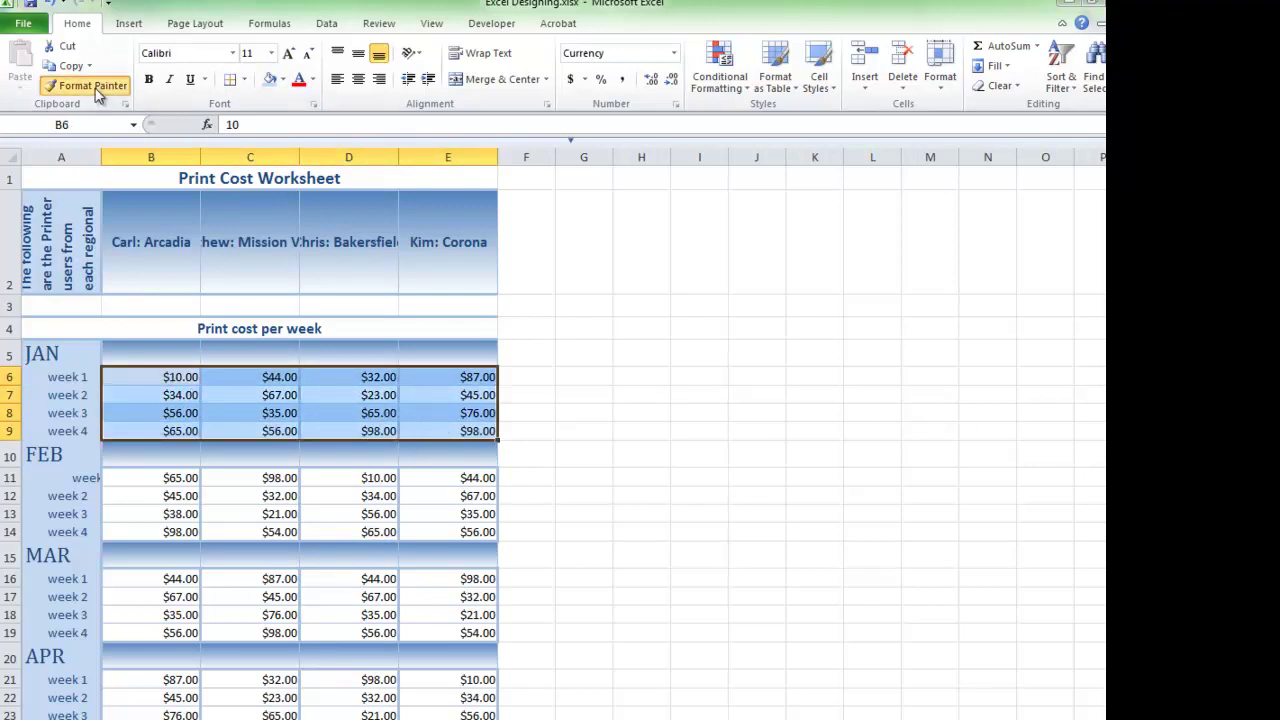
left_click(157, 478)
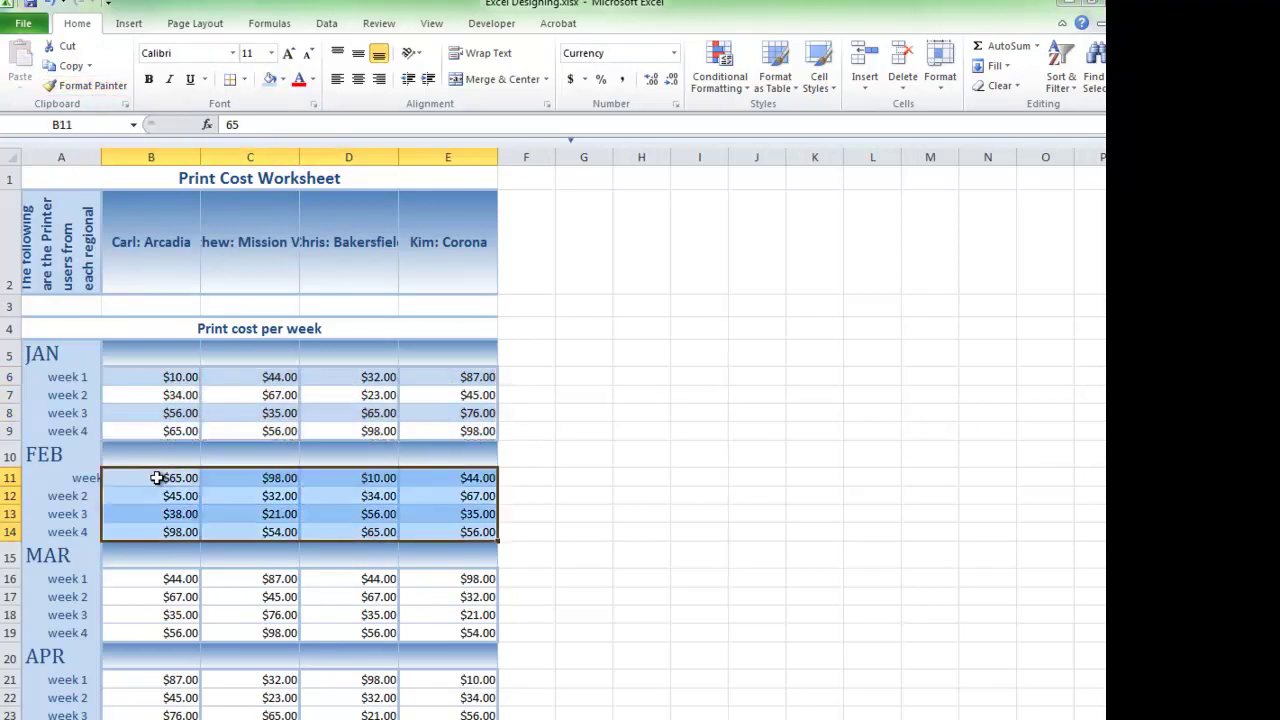
left_click(284, 596)
- Copy the banded formatting of the January costs B6:E9 onto each month's costs from March through December with Format Painter
left_click_drag(160, 376, 422, 434)
left_click(94, 86)
left_click(94, 86)
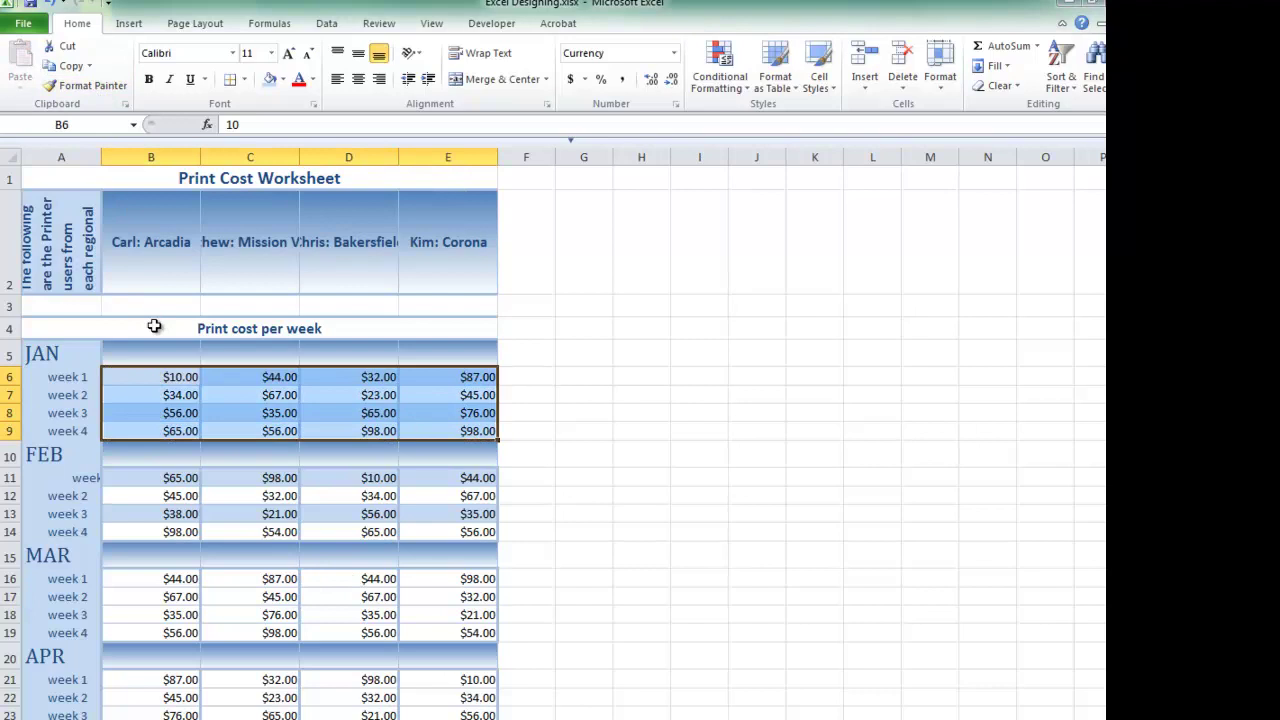
left_click(90, 86)
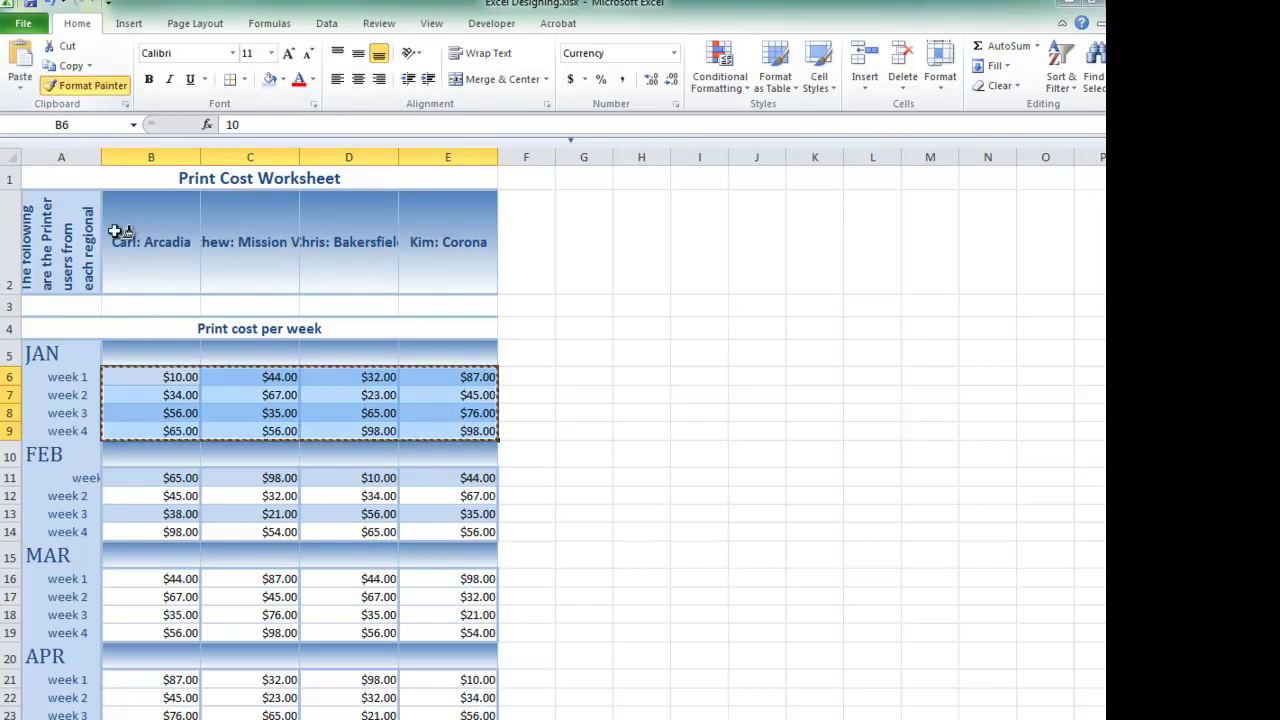
left_click(160, 579)
scroll(163, 571, "down", 3)
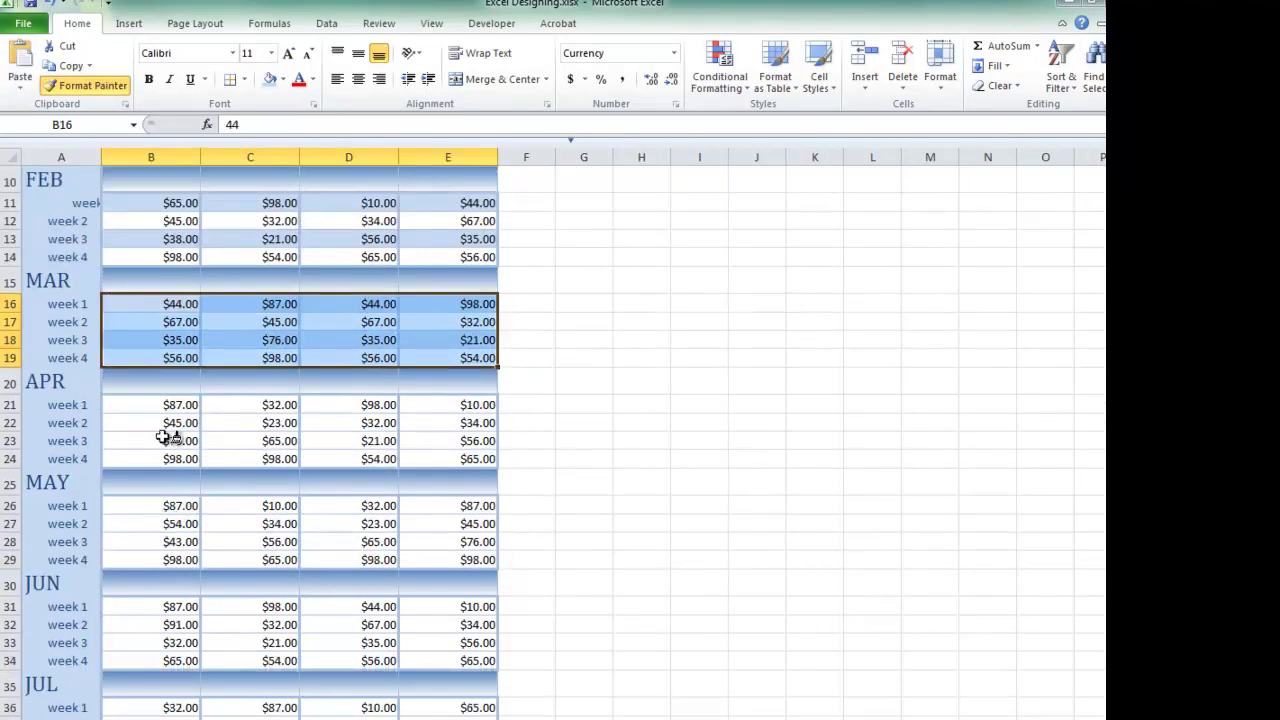
left_click(151, 405)
left_click(151, 505)
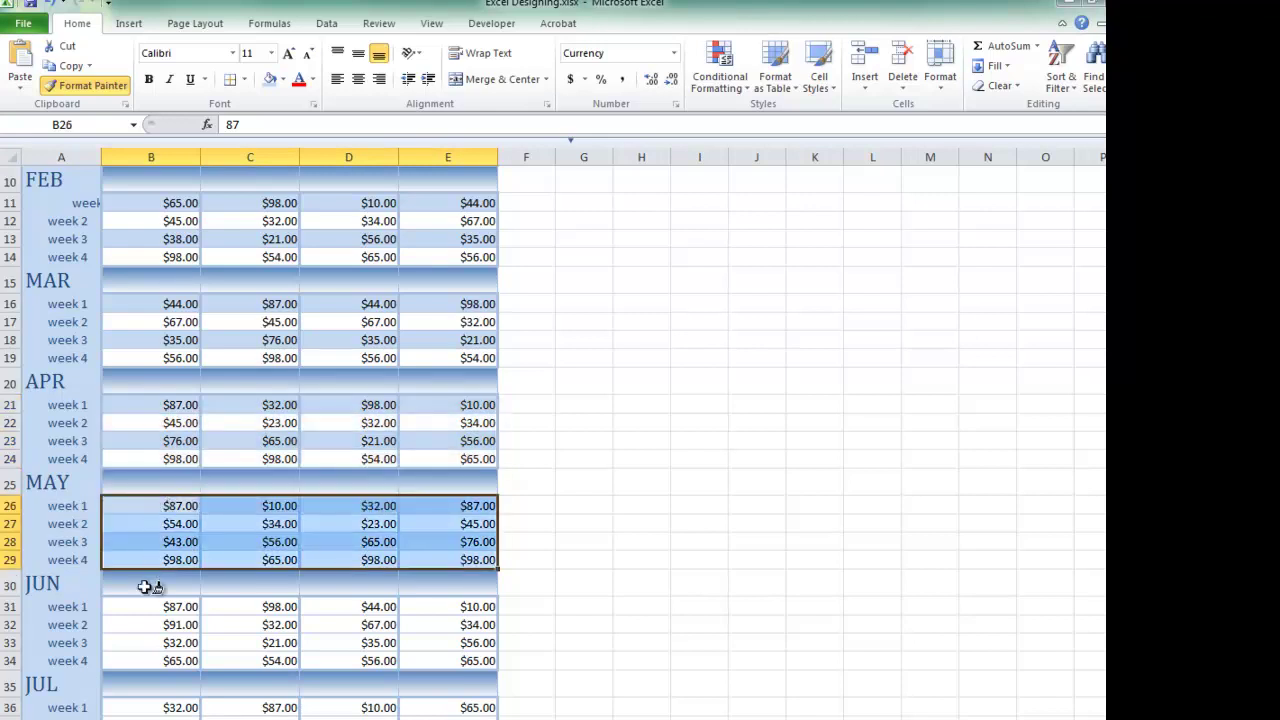
left_click(143, 606)
scroll(147, 514, "down", 3)
scroll(147, 514, "down", 2)
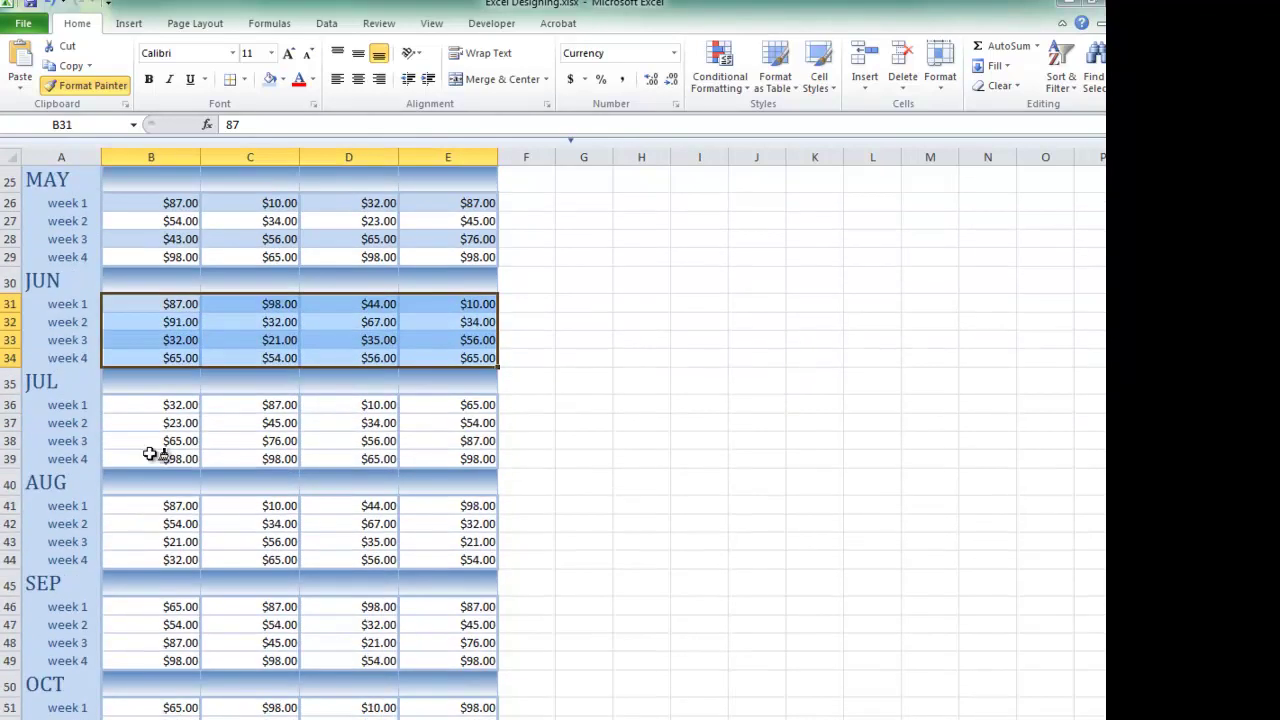
left_click(151, 404)
left_click(143, 506)
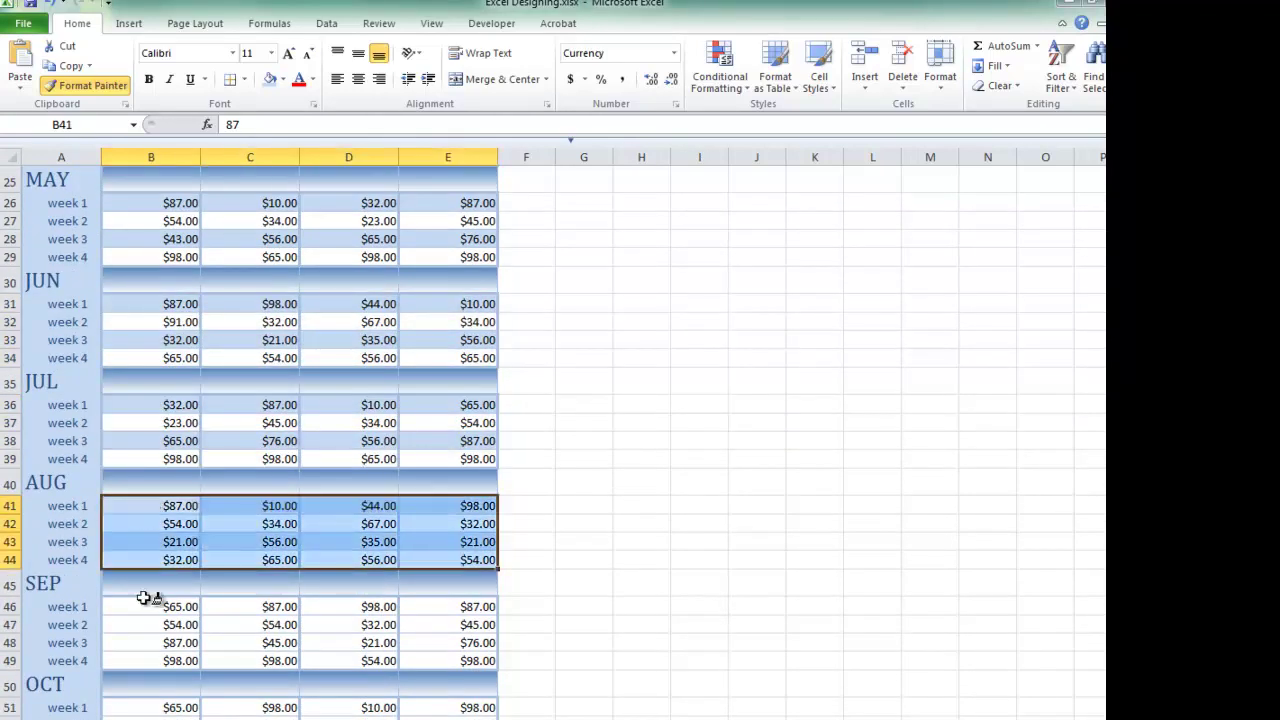
left_click(148, 607)
scroll(149, 535, "down", 5)
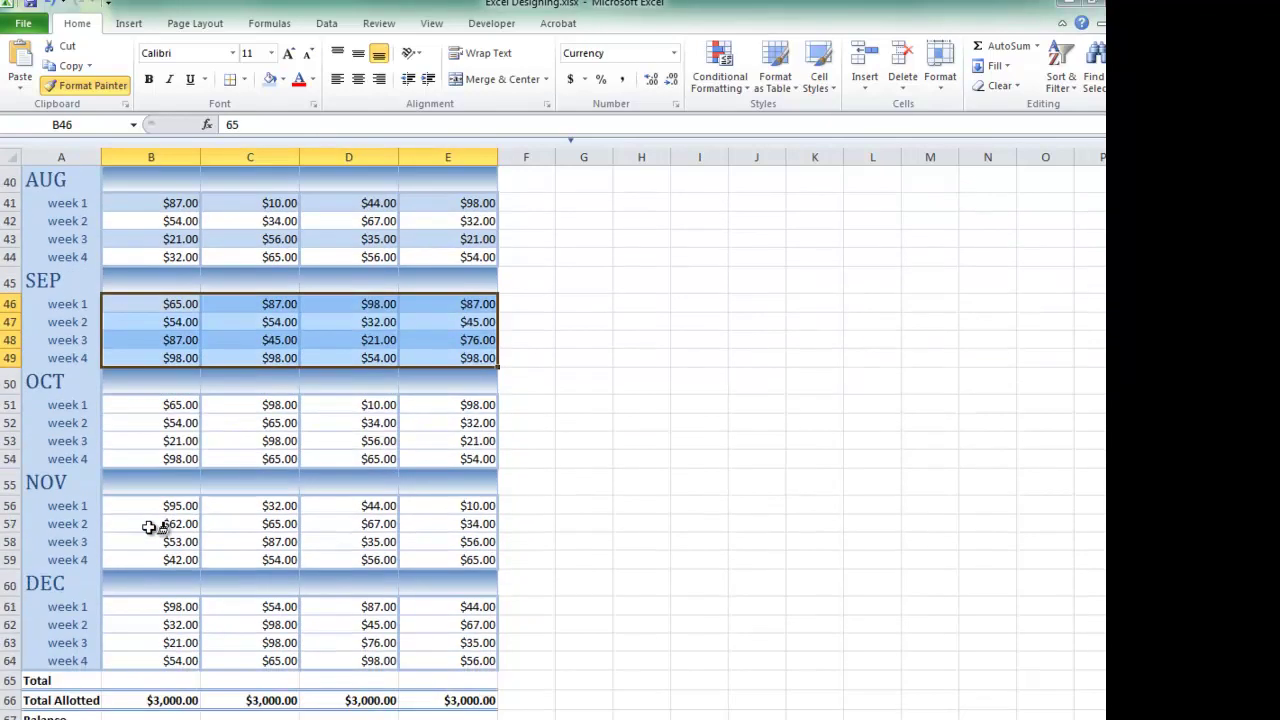
left_click(151, 405)
left_click(144, 507)
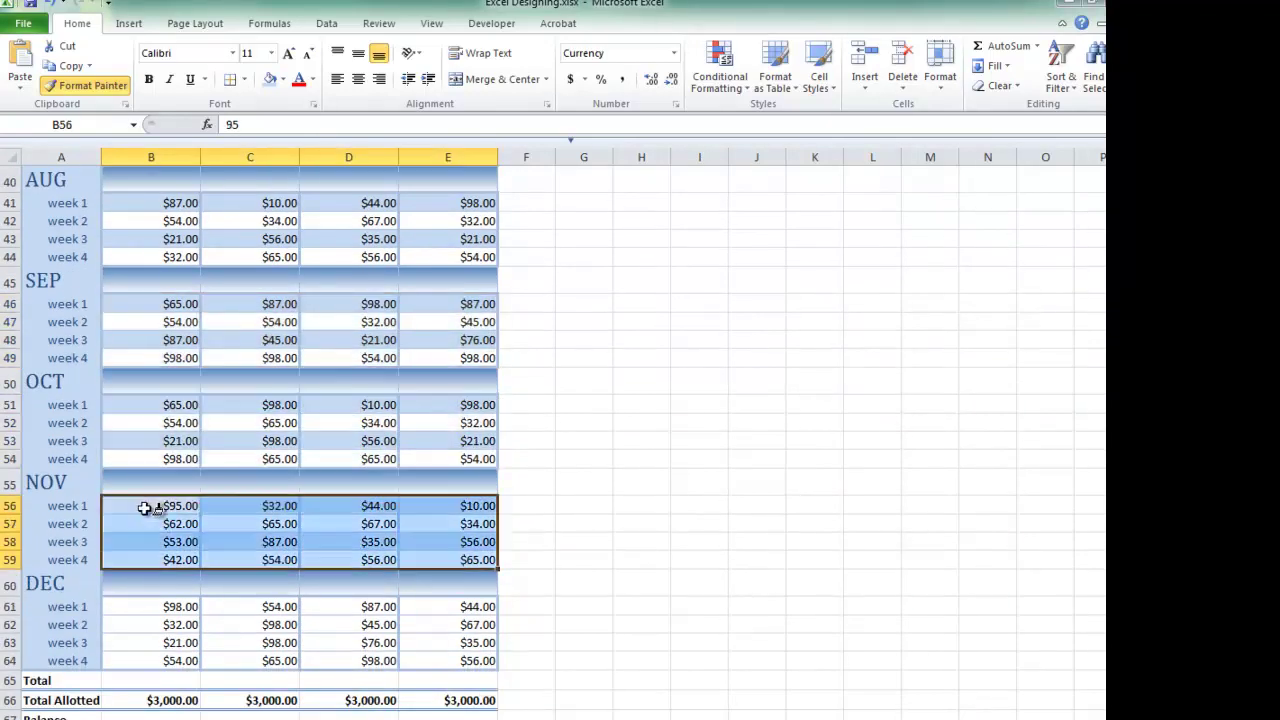
left_click(148, 607)
key("Escape")
- Enter the formula =sum(B6:B64) in the Total row of column B, cell B65
scroll(493, 400, "down", 2)
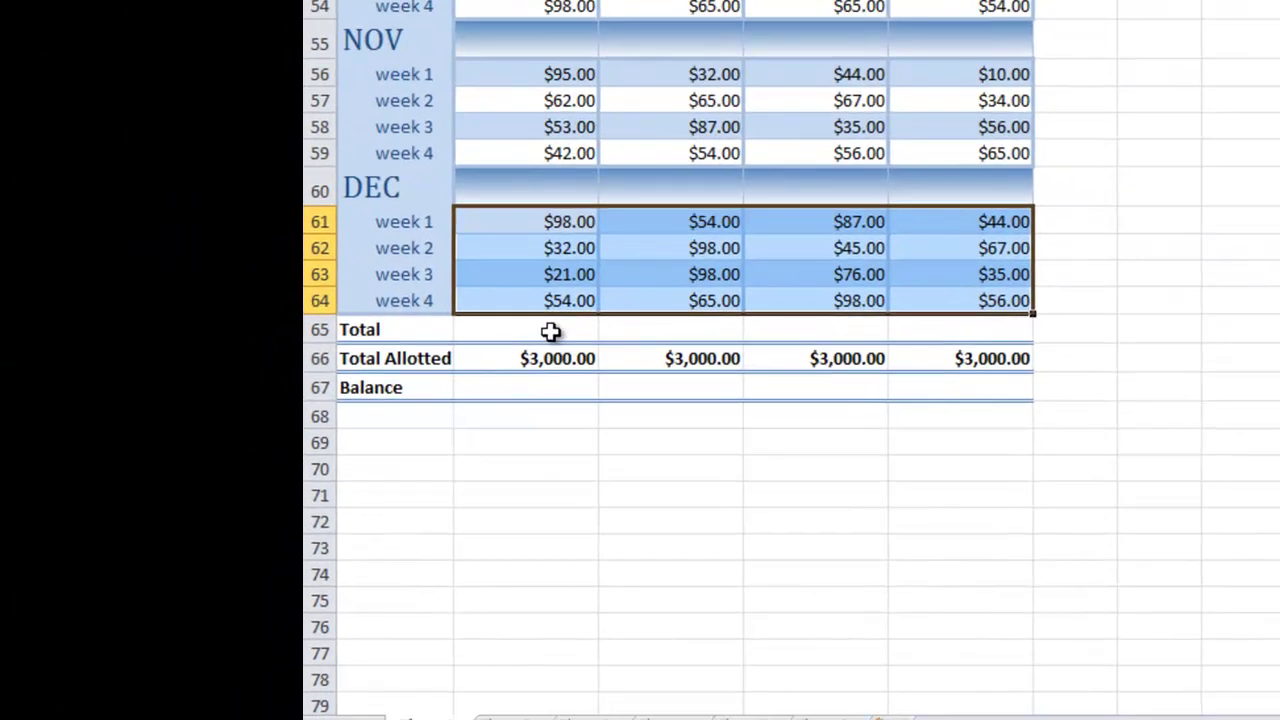
left_click(550, 332)
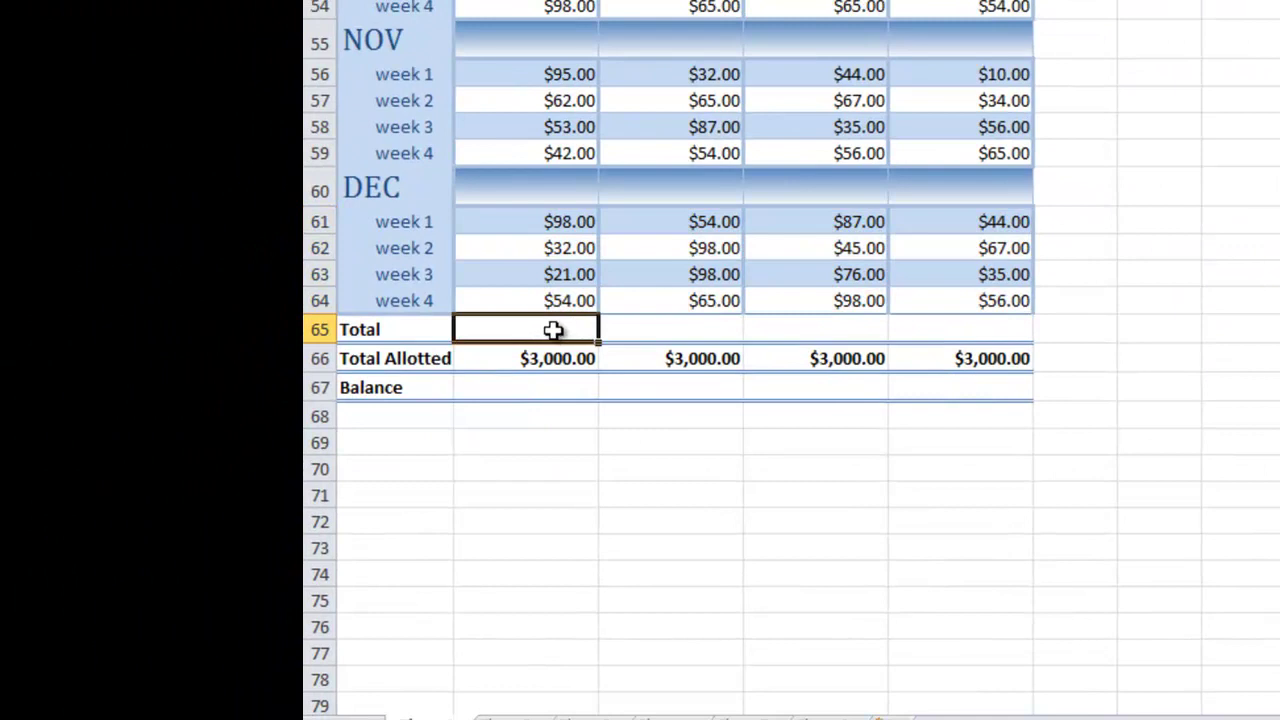
type("=")
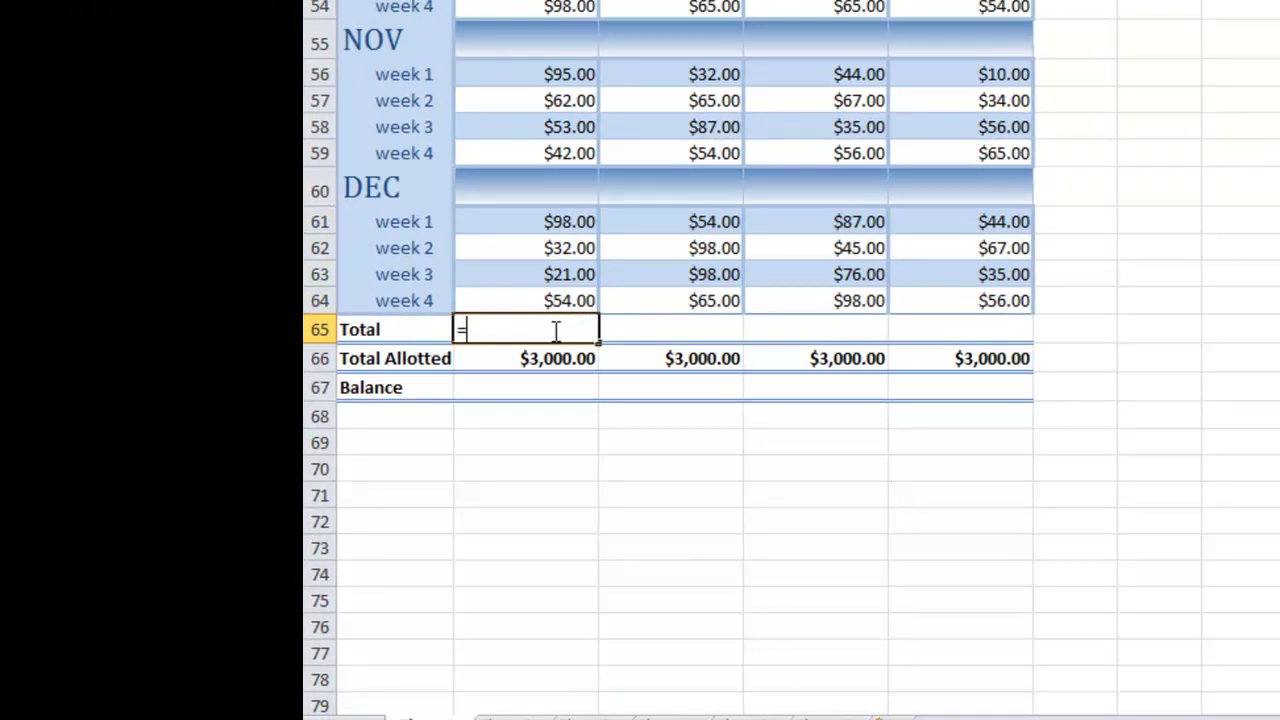
type("sum")
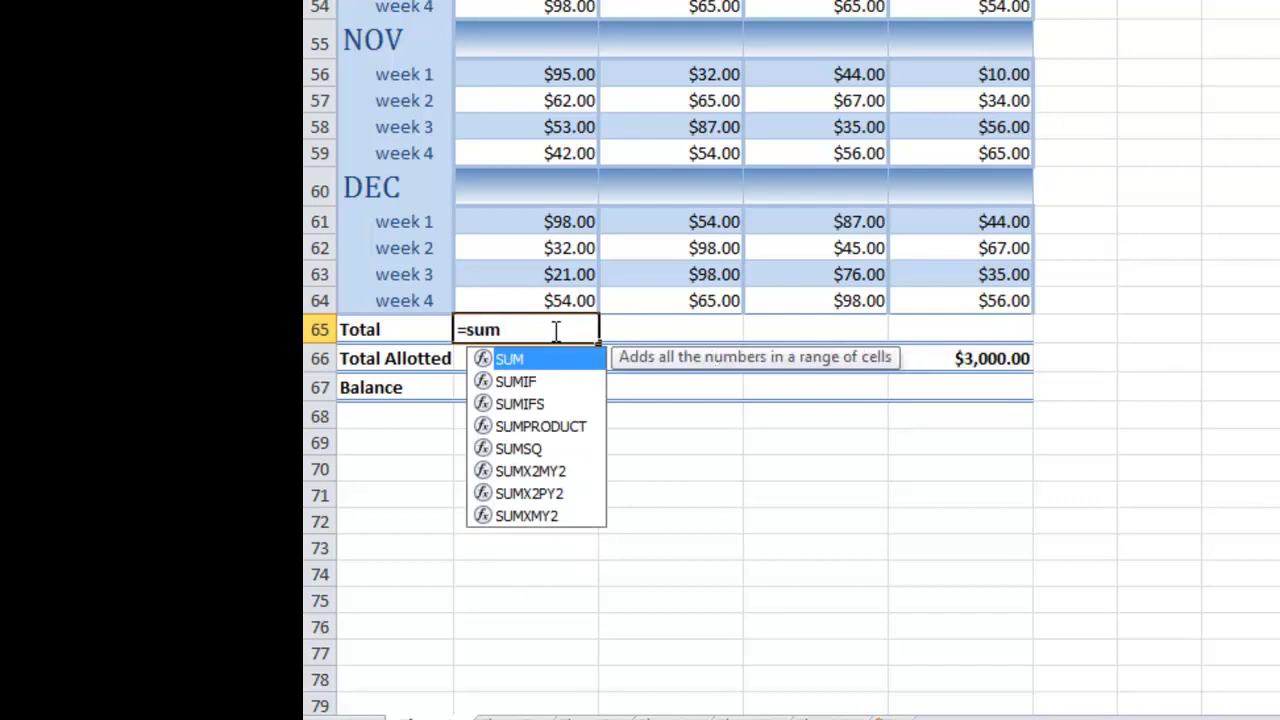
type("(")
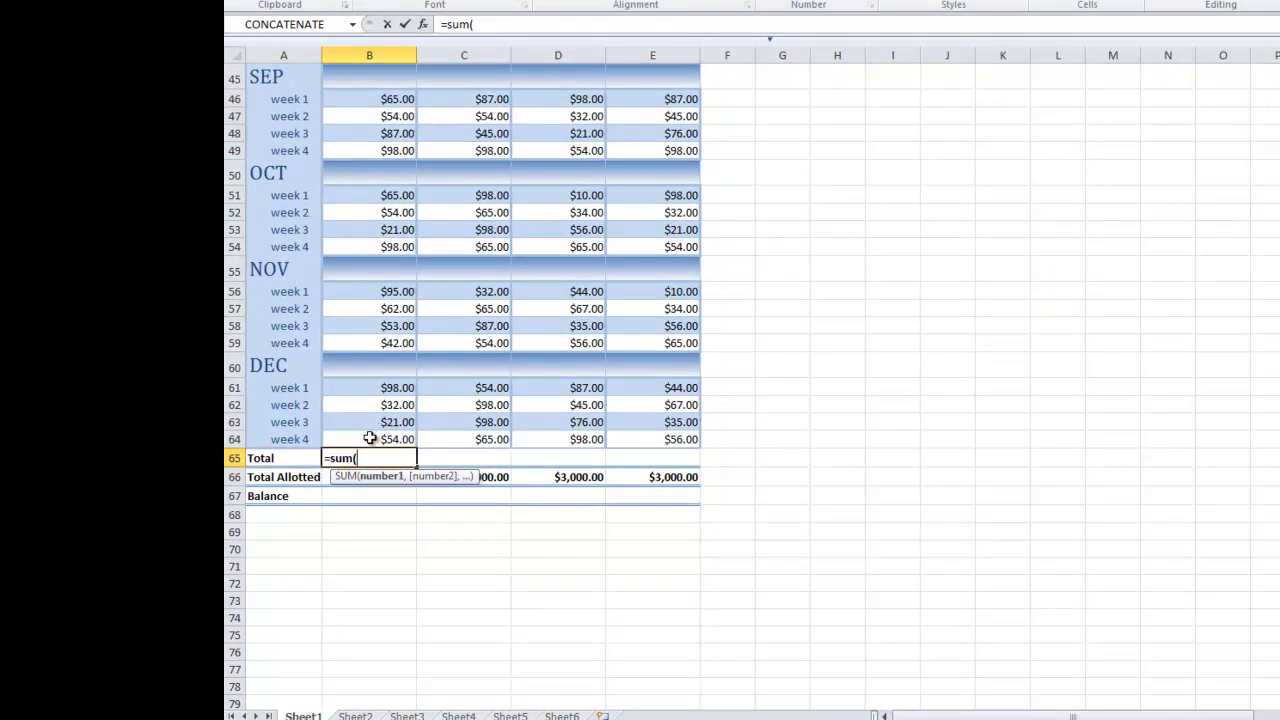
left_click_drag(383, 443, 380, 135)
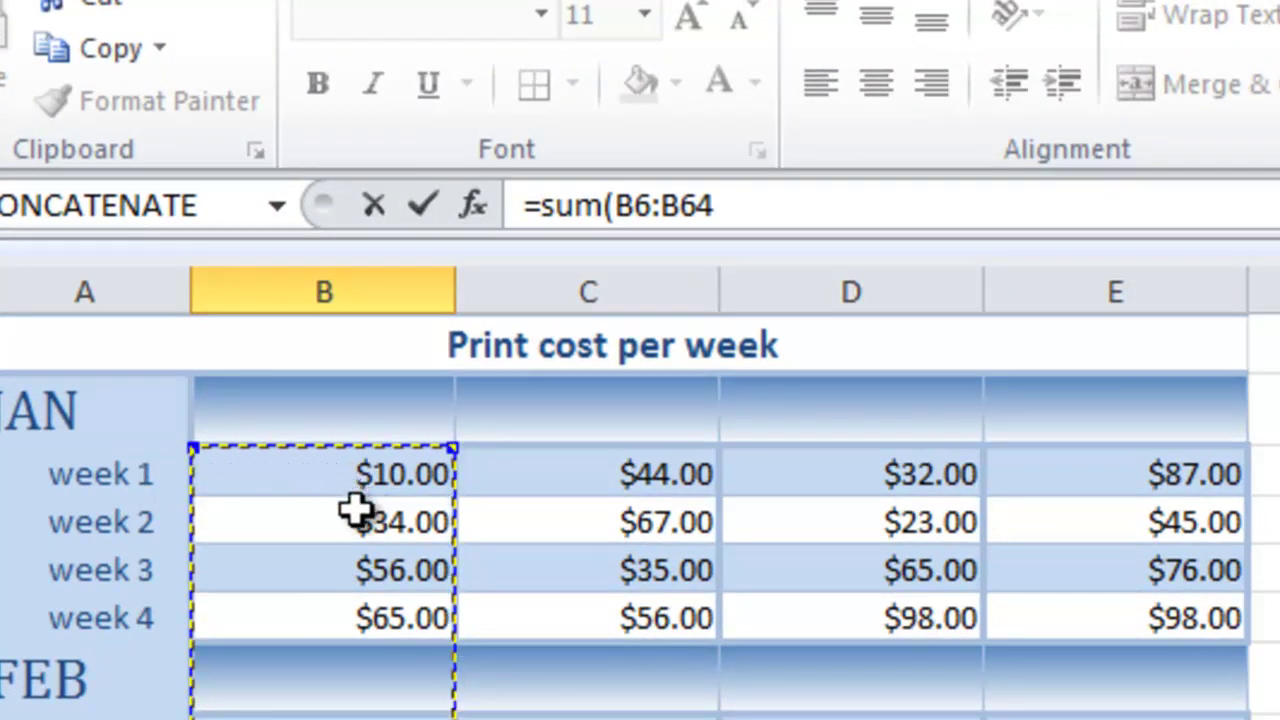
left_click(745, 205)
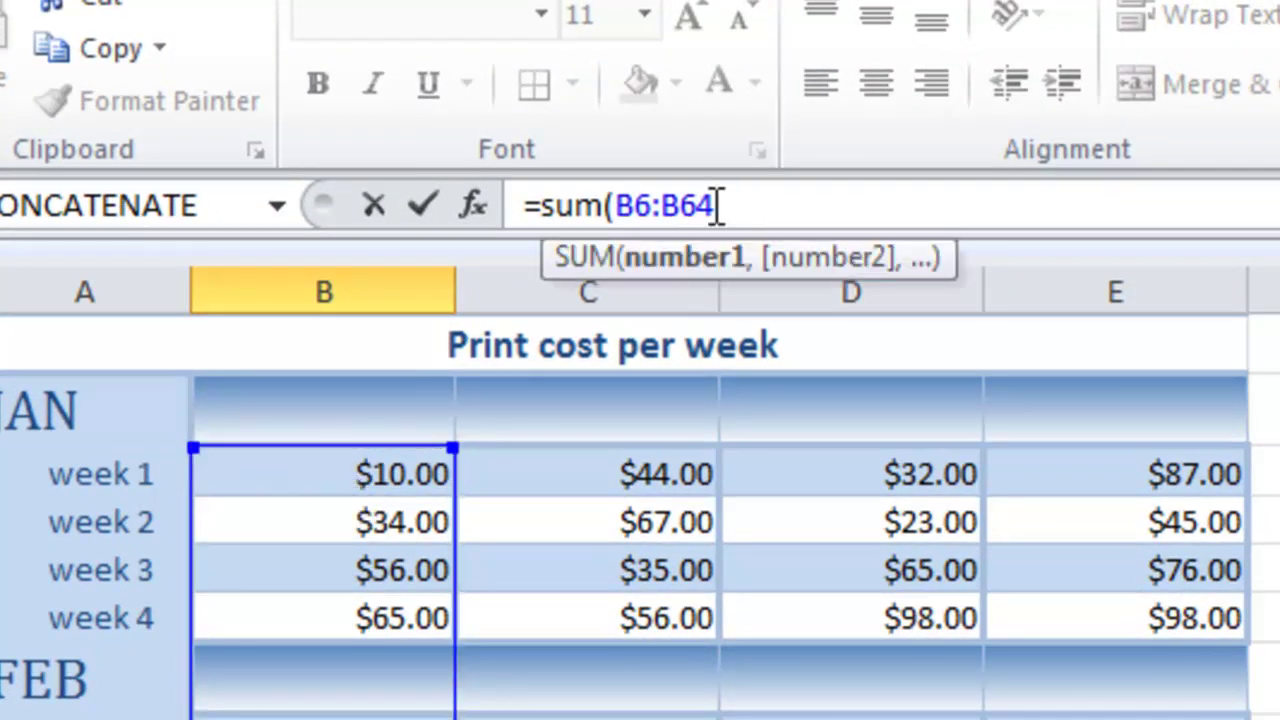
type(")")
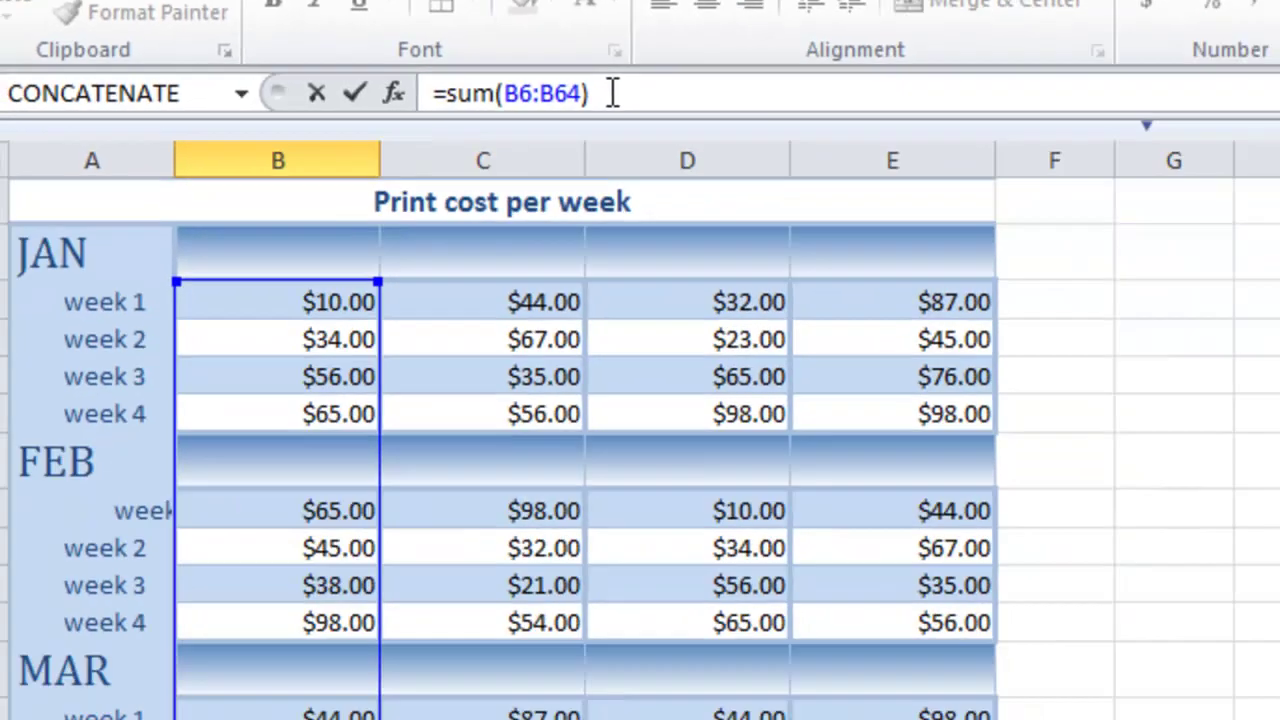
key("Return")
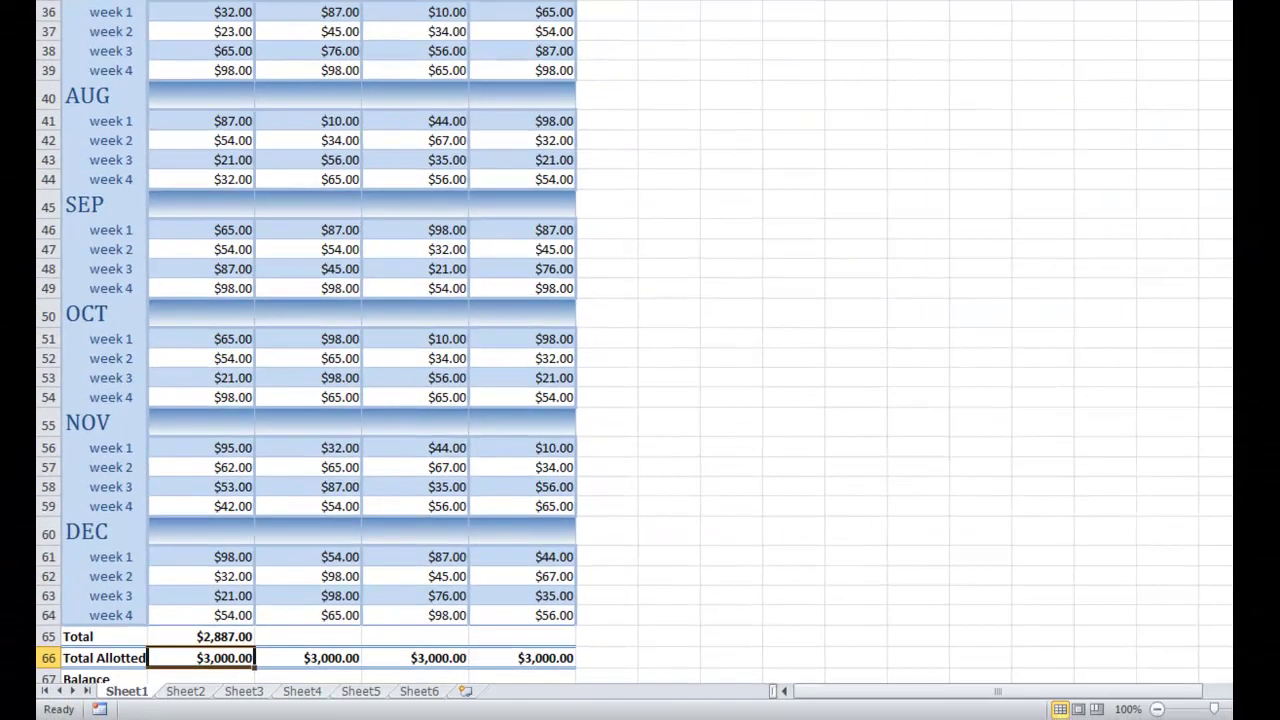
- Enter the formula =B66-B65 in the Balance row of column B, cell B67
scroll(178, 255, "down", 2)
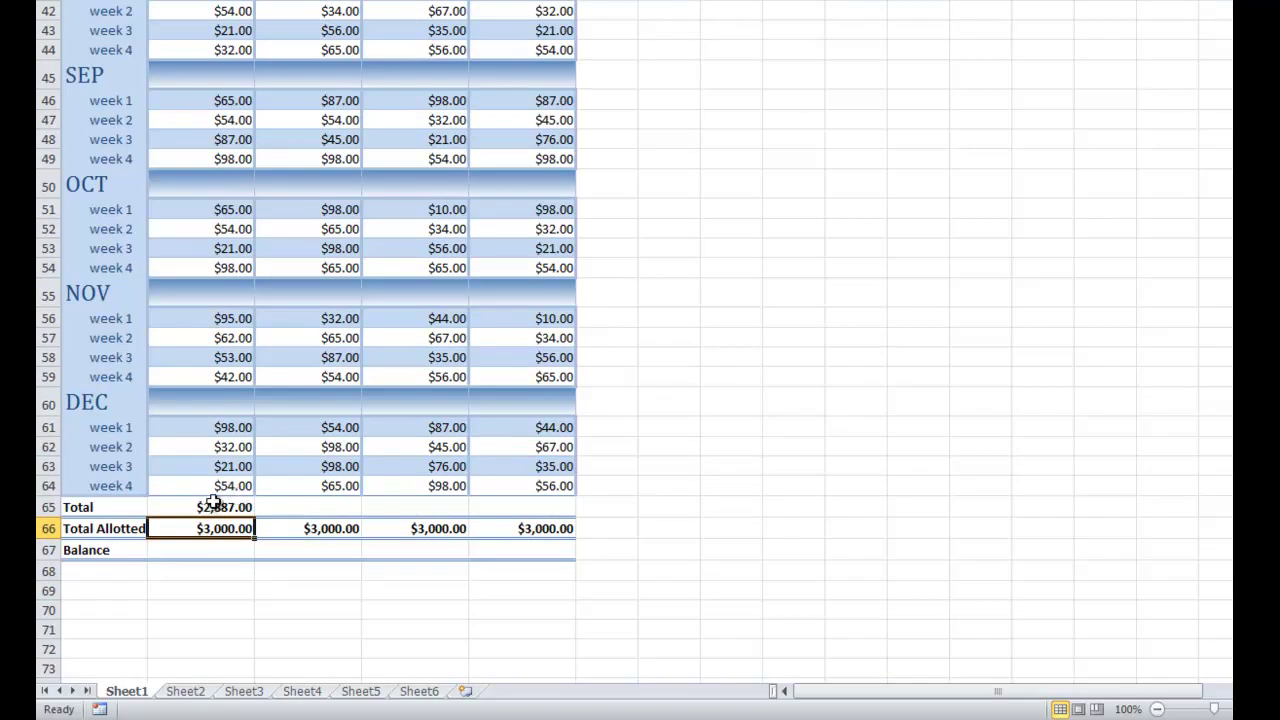
left_click(200, 549)
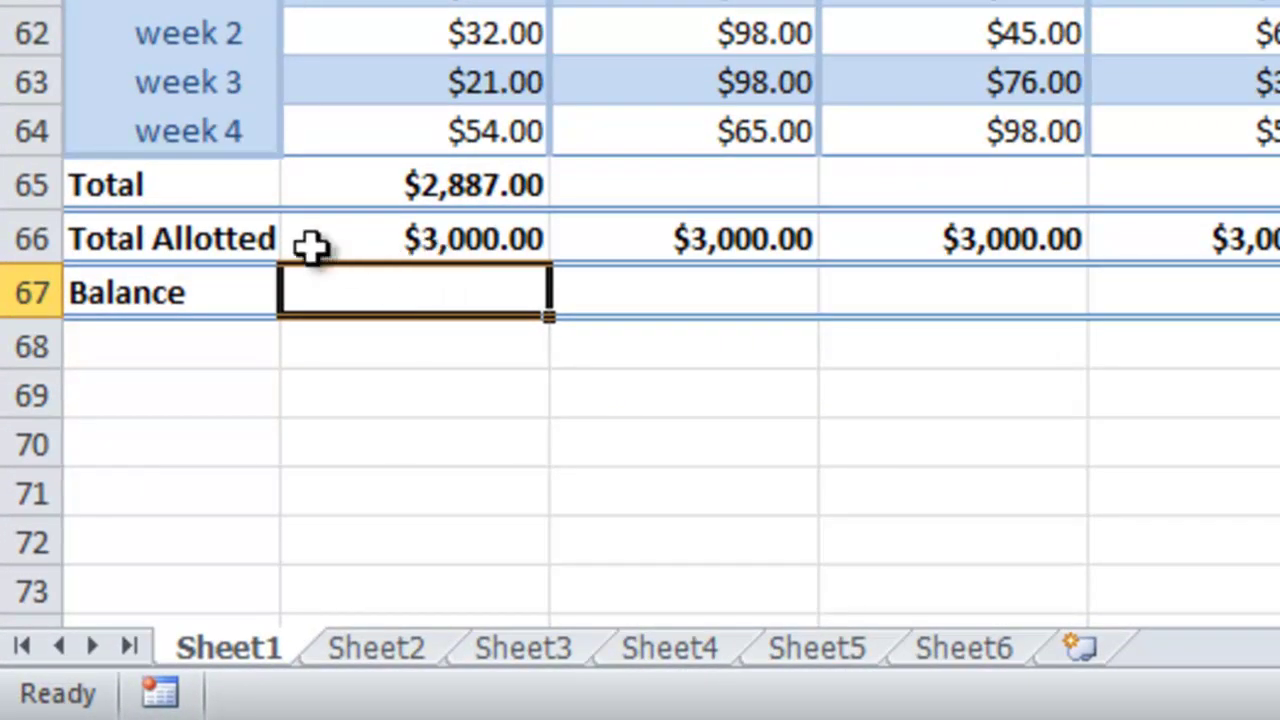
type("=")
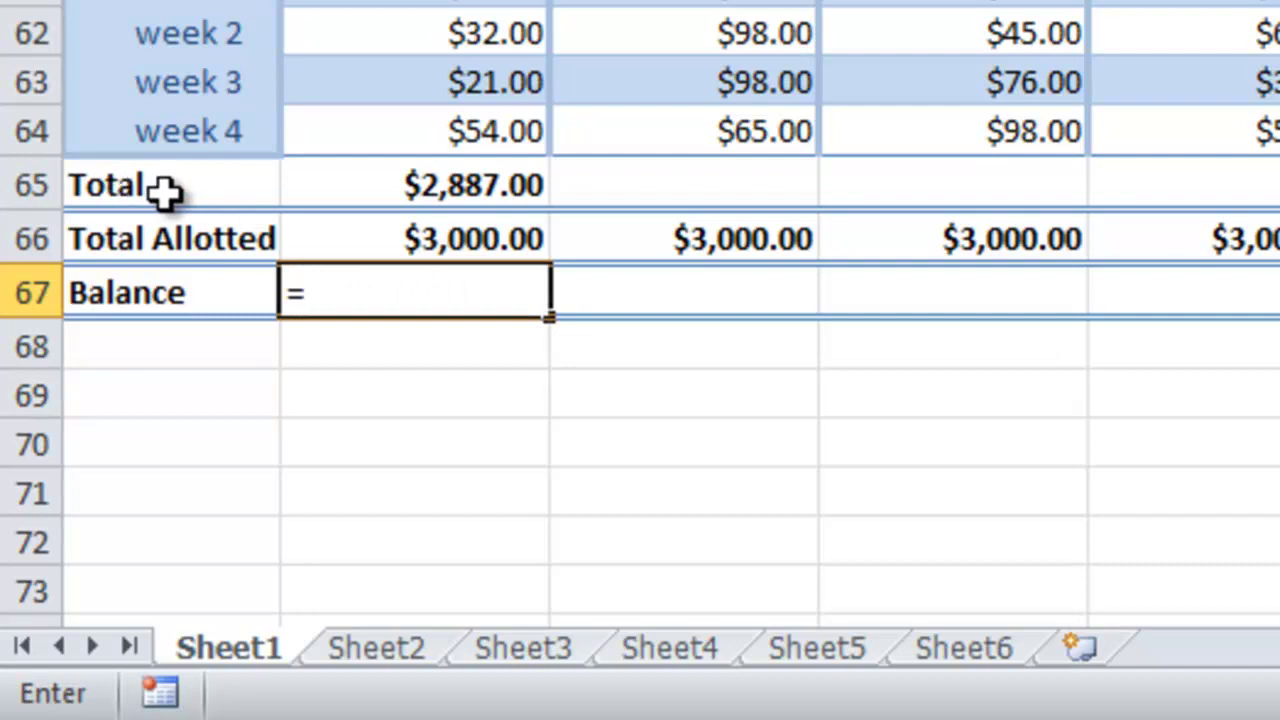
left_click(486, 240)
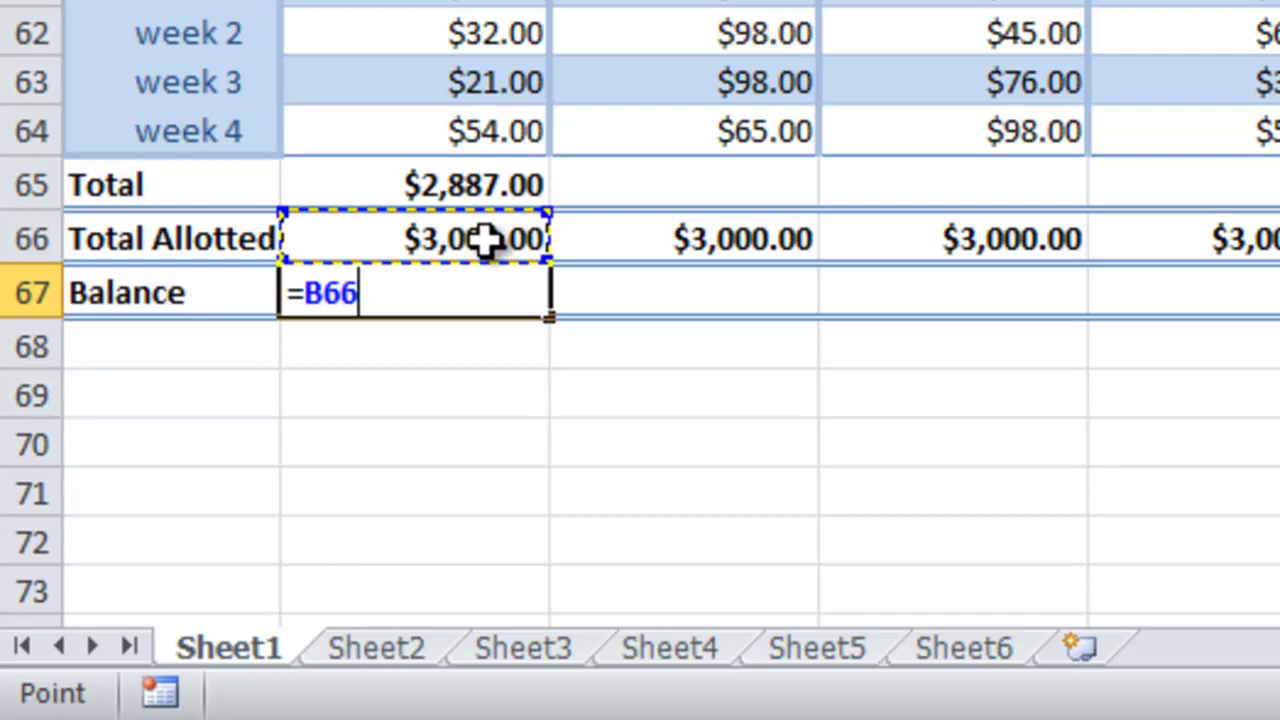
type("-")
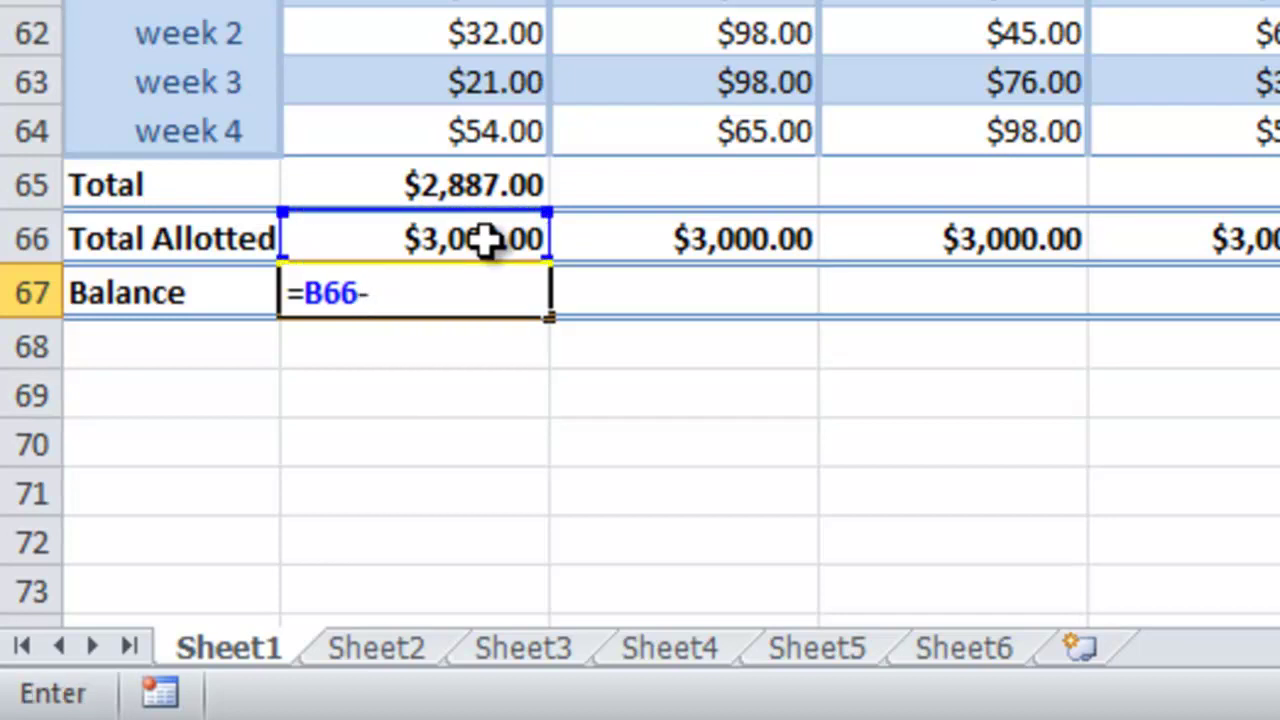
left_click(493, 193)
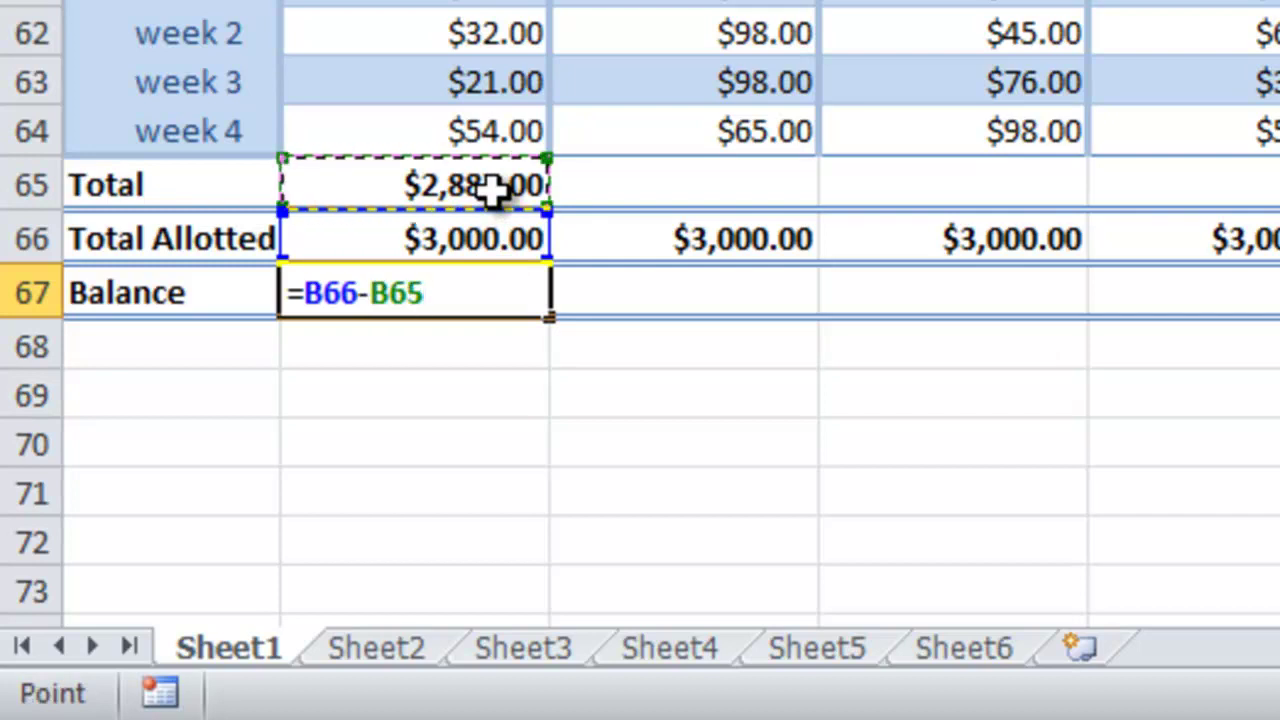
key("Return")
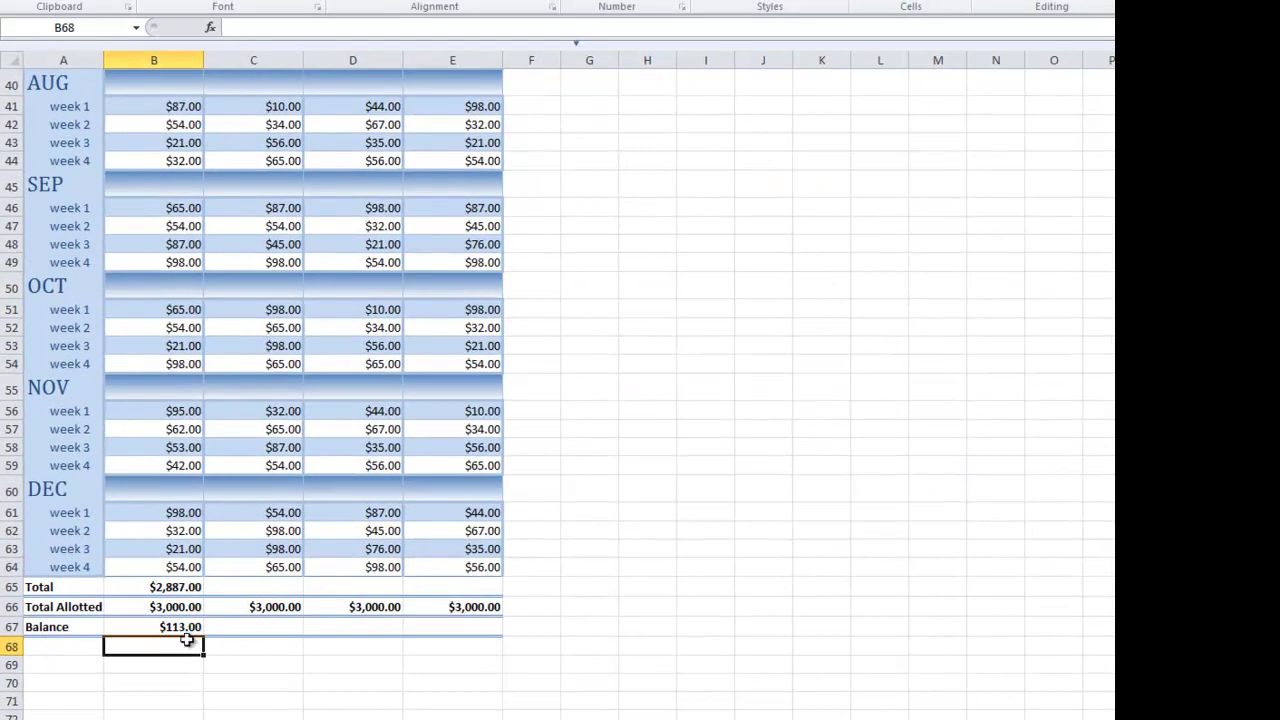
- Fill the Total formula in B65 and the Balance formula in B67 across their rows to column E
left_click(186, 628)
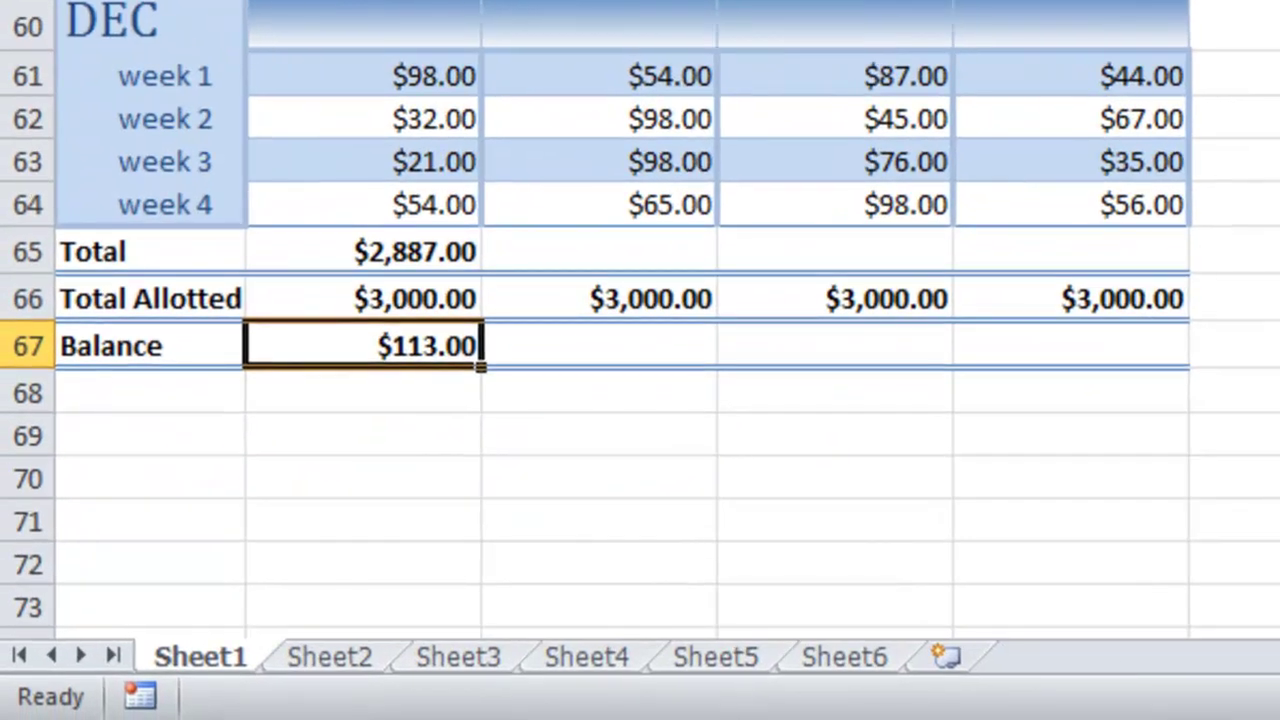
left_click(441, 251)
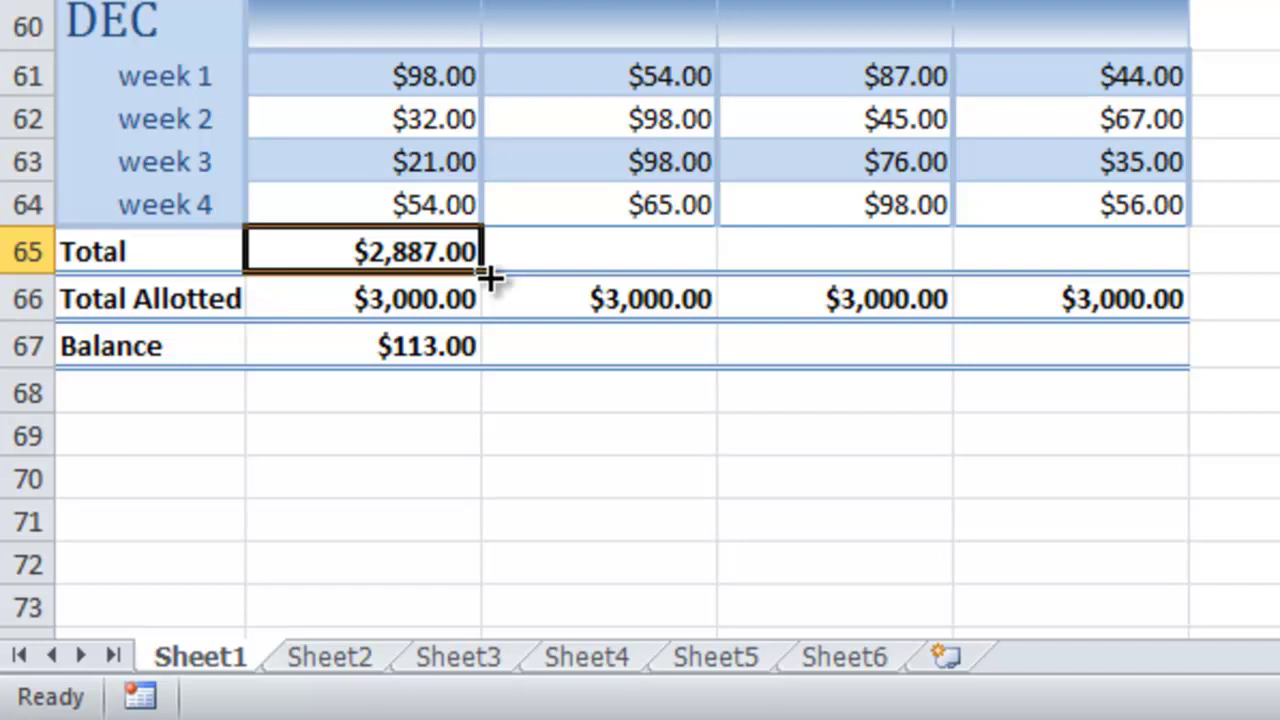
left_click_drag(490, 278, 1150, 290)
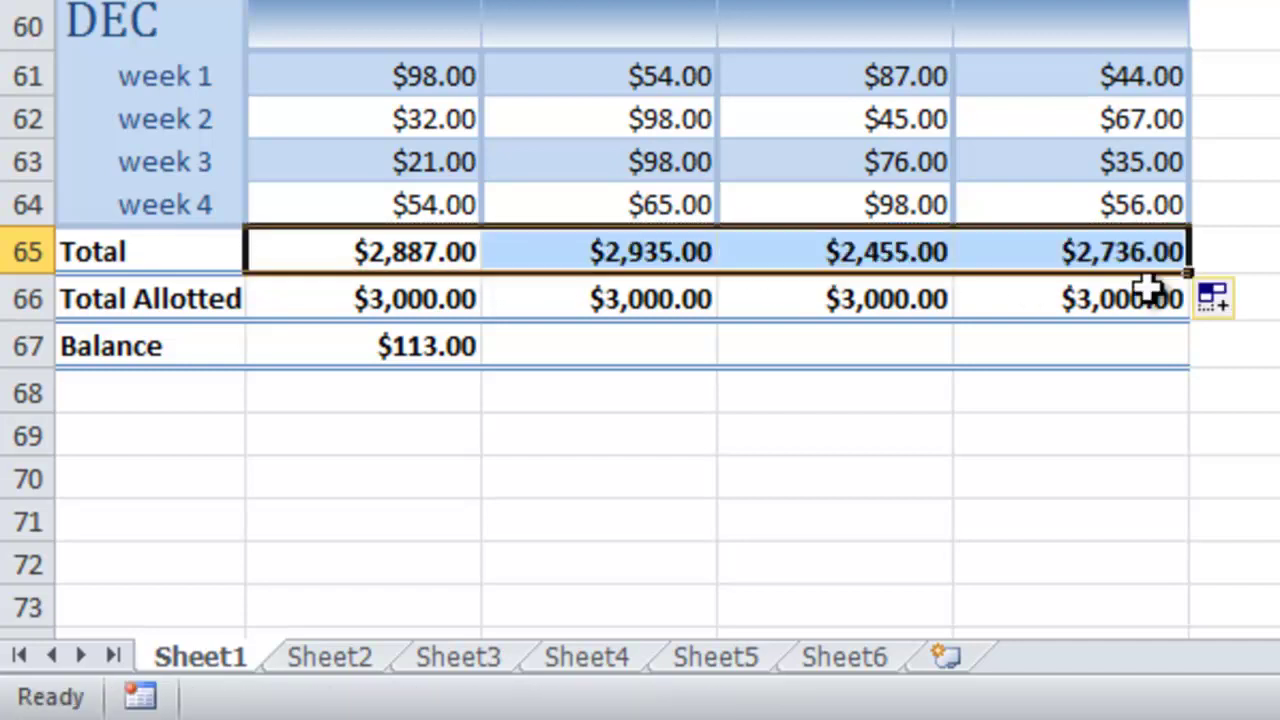
left_click(450, 350)
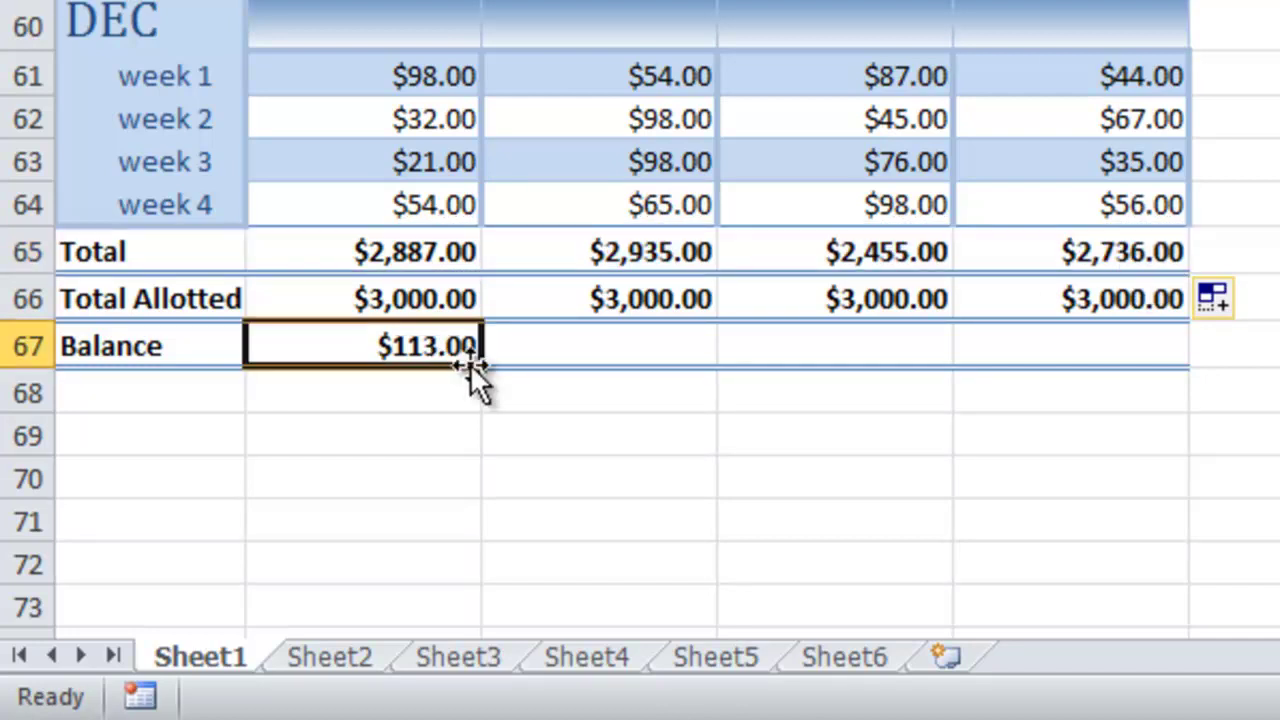
left_click_drag(489, 371, 1070, 372)
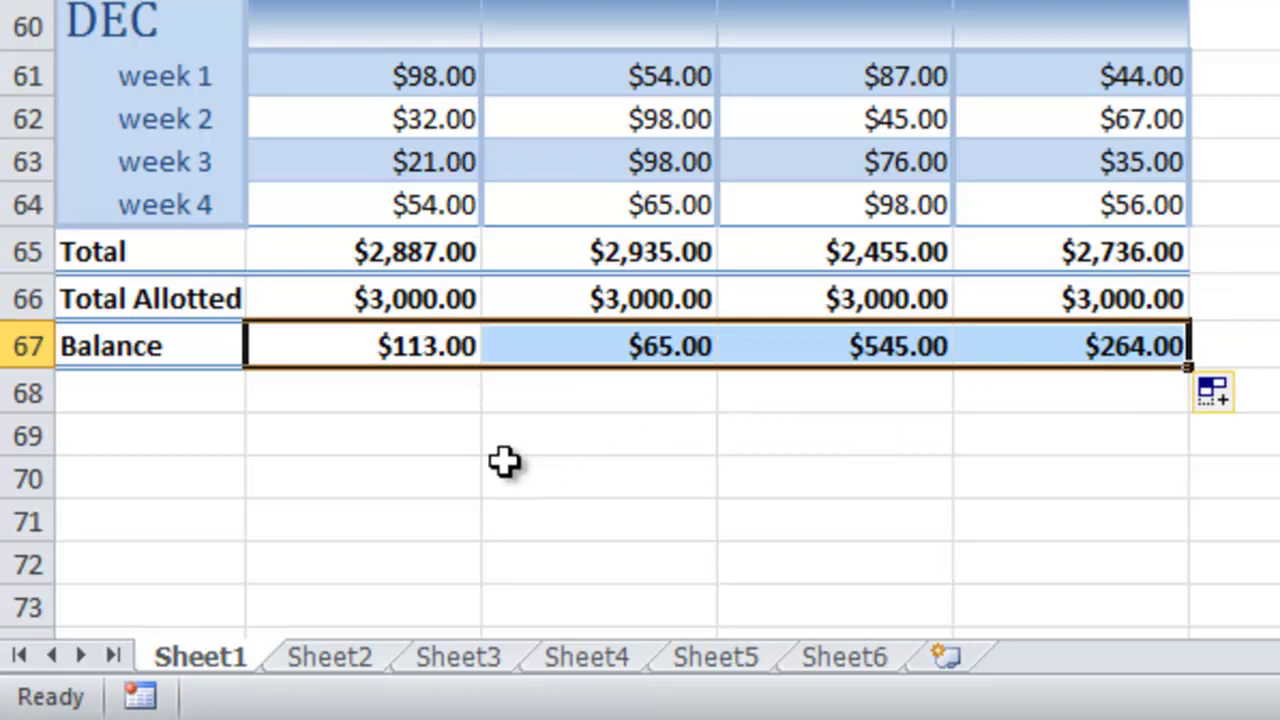